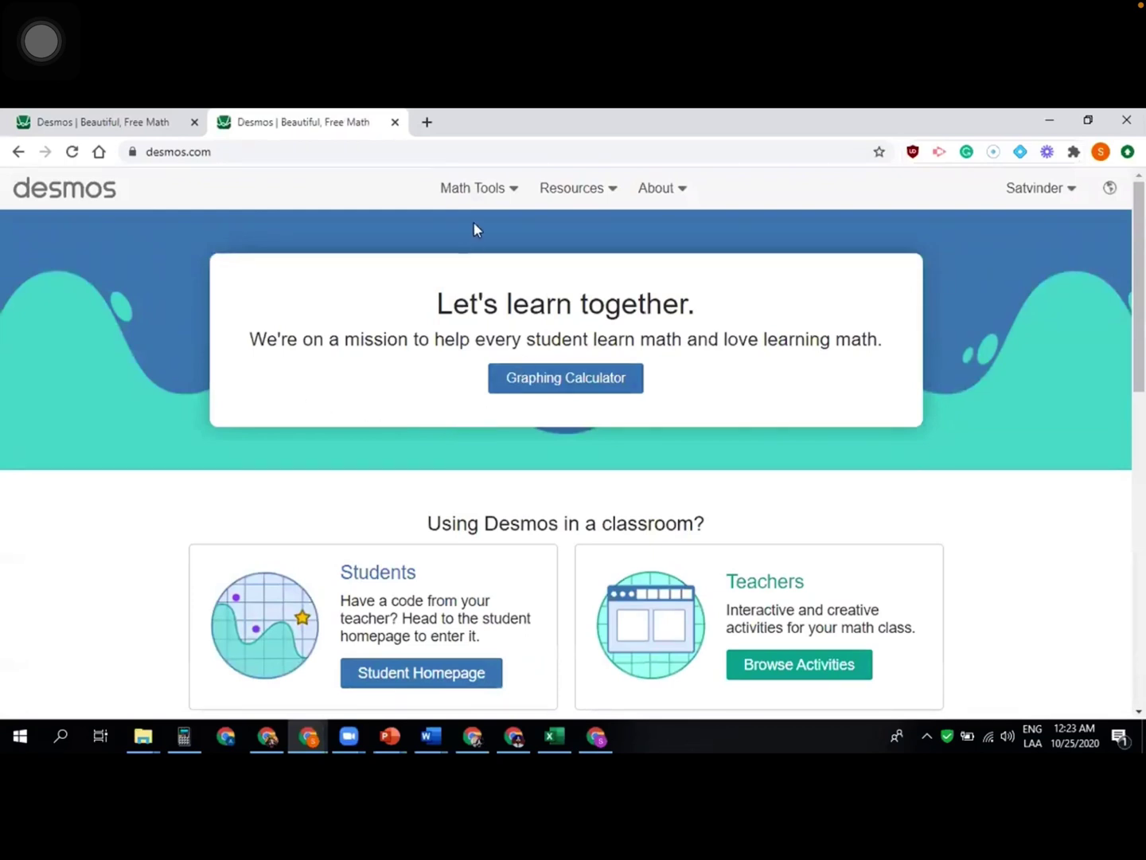
# Open the Desmos Geometry Tool.
pyautogui.click(513, 194)
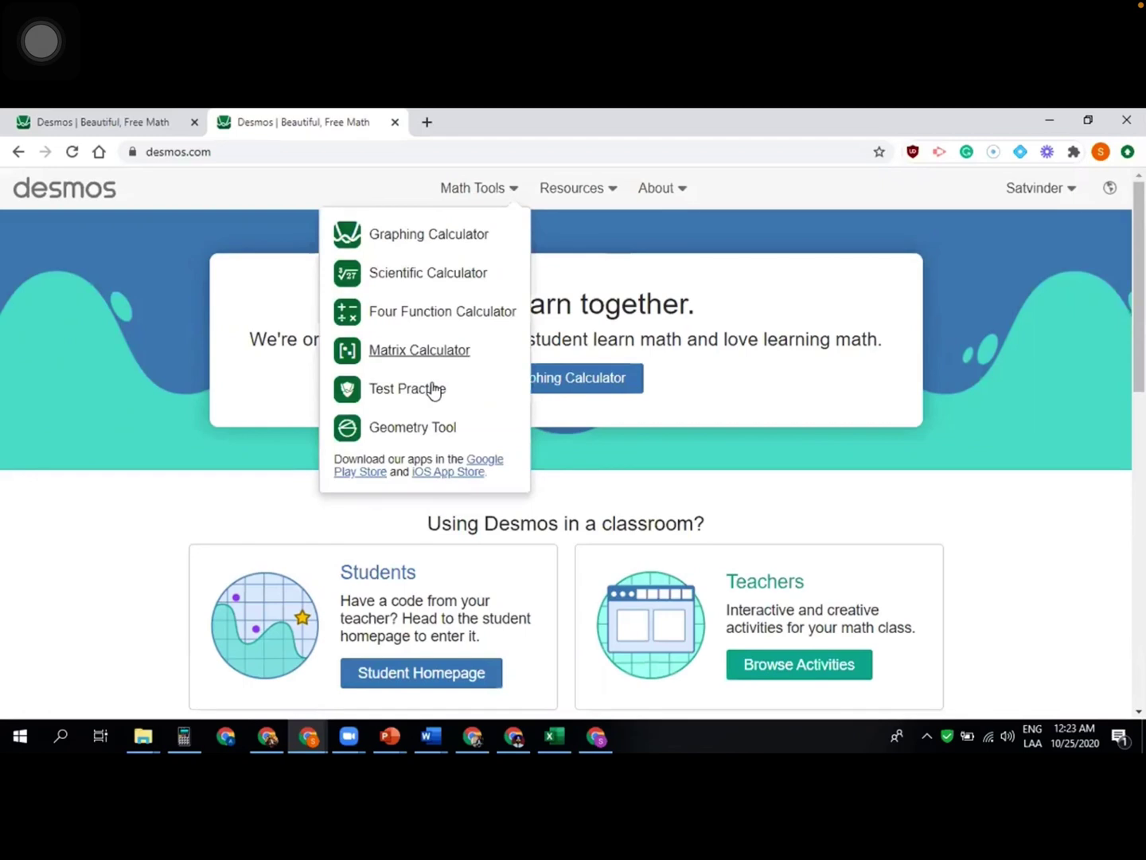
pyautogui.click(412, 430)
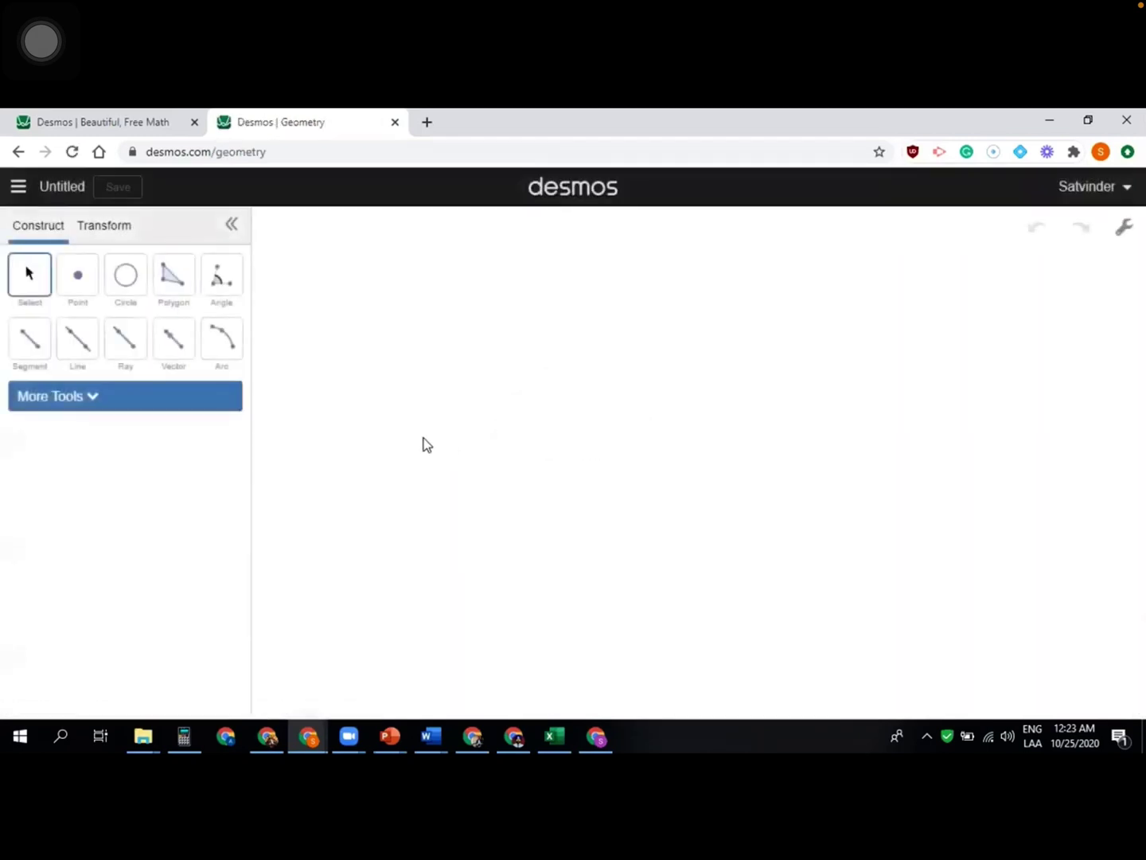
pyautogui.click(1095, 186)
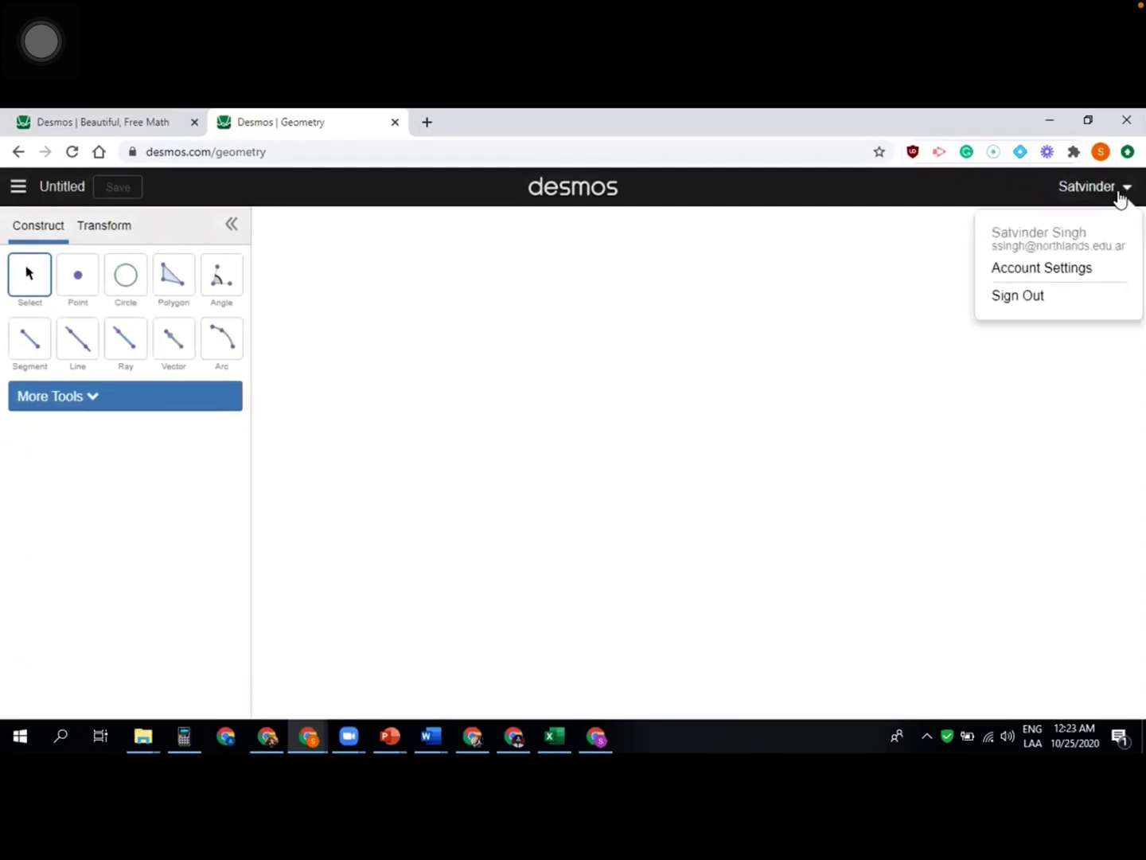
pyautogui.click(1029, 409)
# Show the background grid on the construction canvas and leave Projector Mode off.
pyautogui.click(1123, 227)
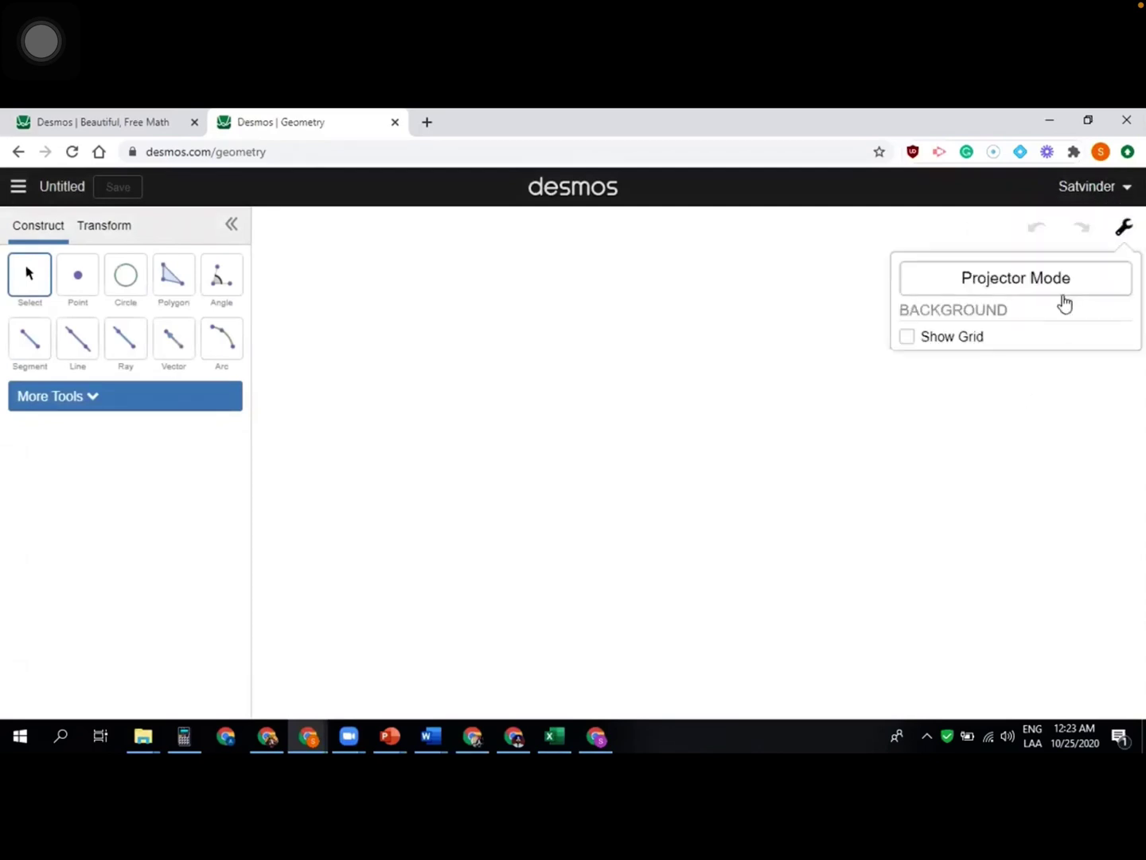
pyautogui.click(909, 337)
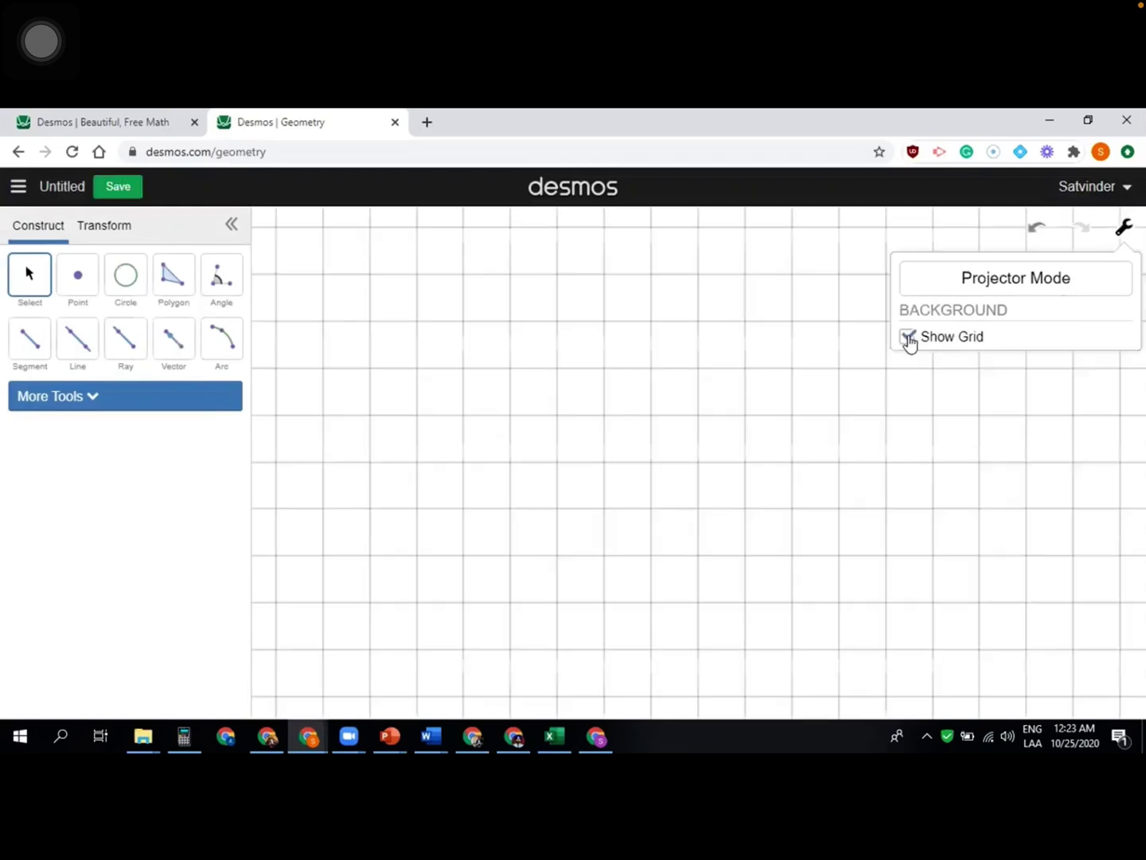
pyautogui.click(970, 278)
pyautogui.click(971, 279)
# Save the construction with the title "Basics".
pyautogui.click(61, 190)
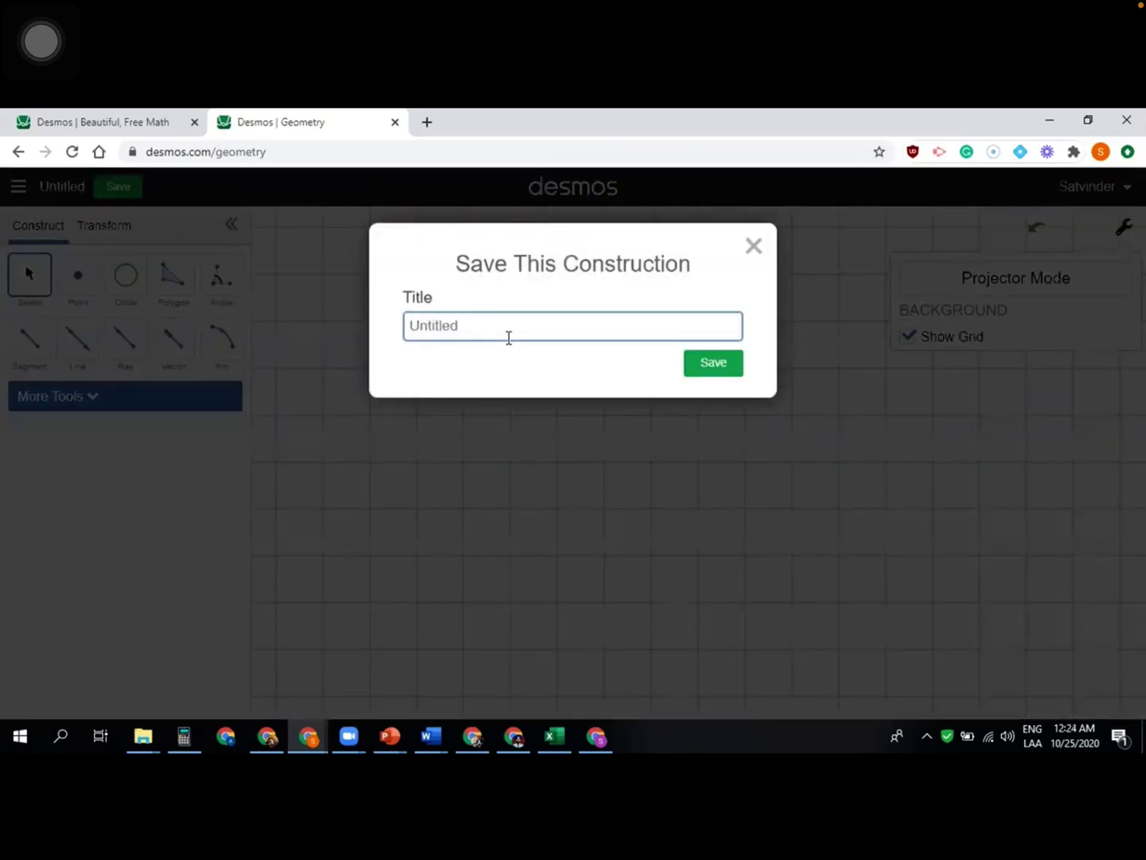
pyautogui.write('Basics')
pyautogui.click(712, 361)
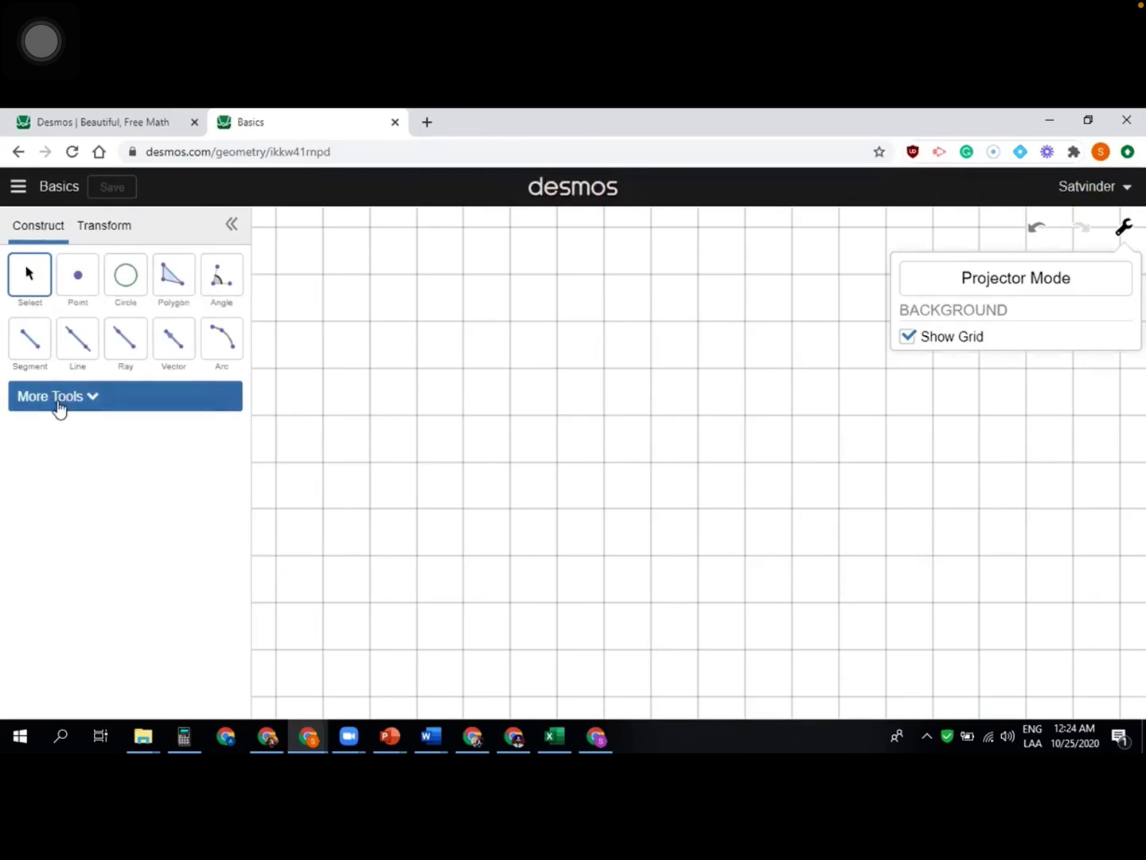
pyautogui.click(91, 402)
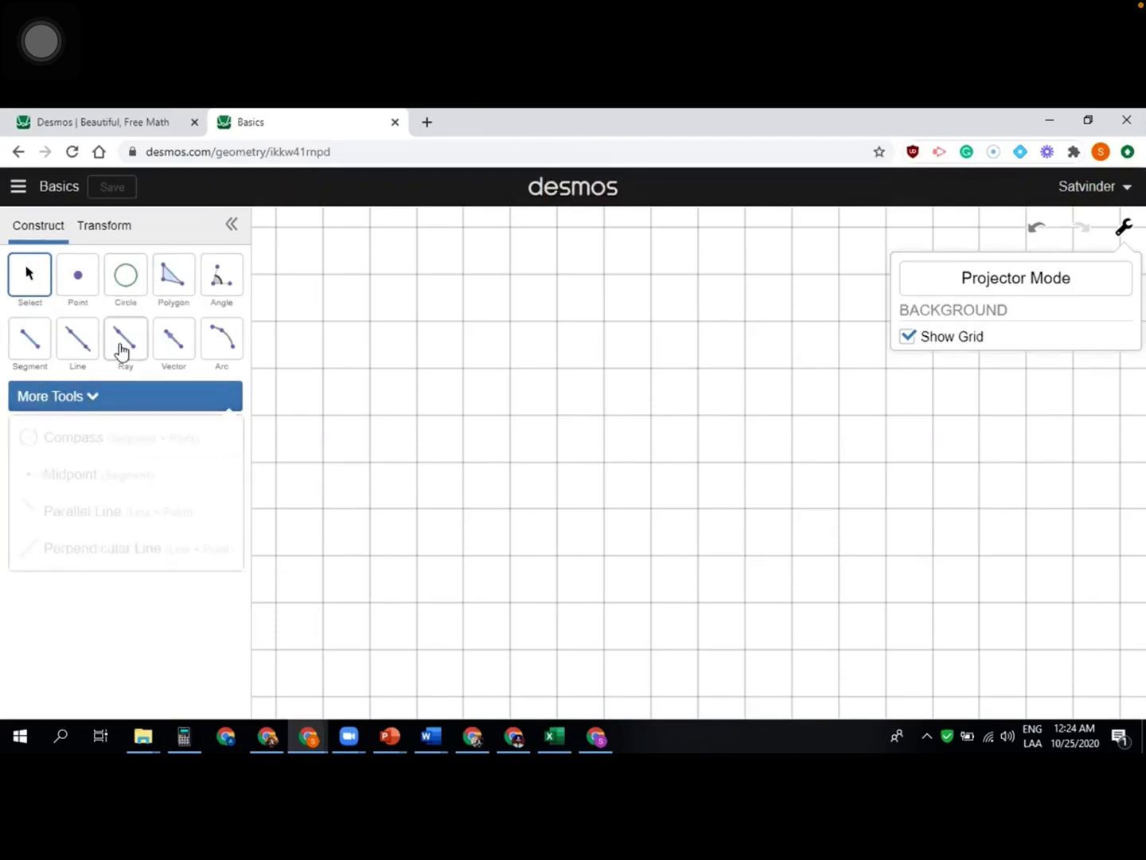
pyautogui.click(111, 237)
pyautogui.click(147, 280)
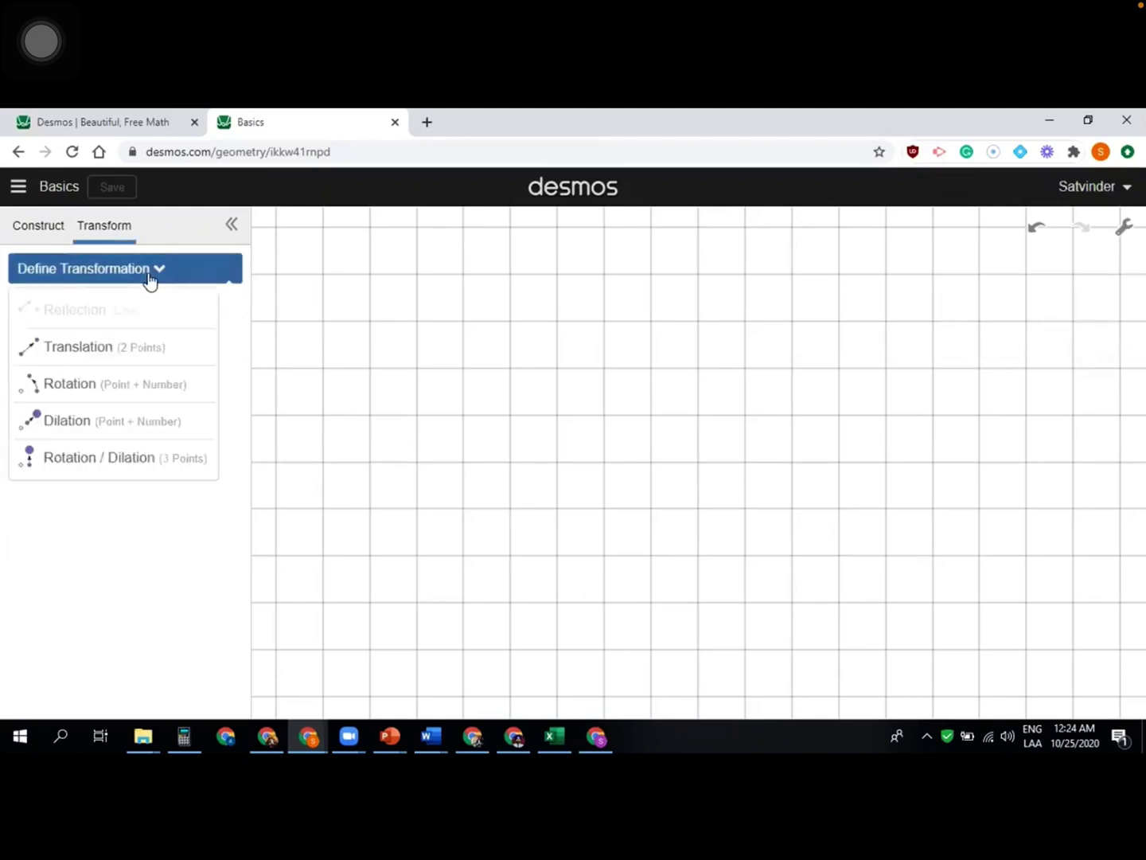
pyautogui.click(39, 231)
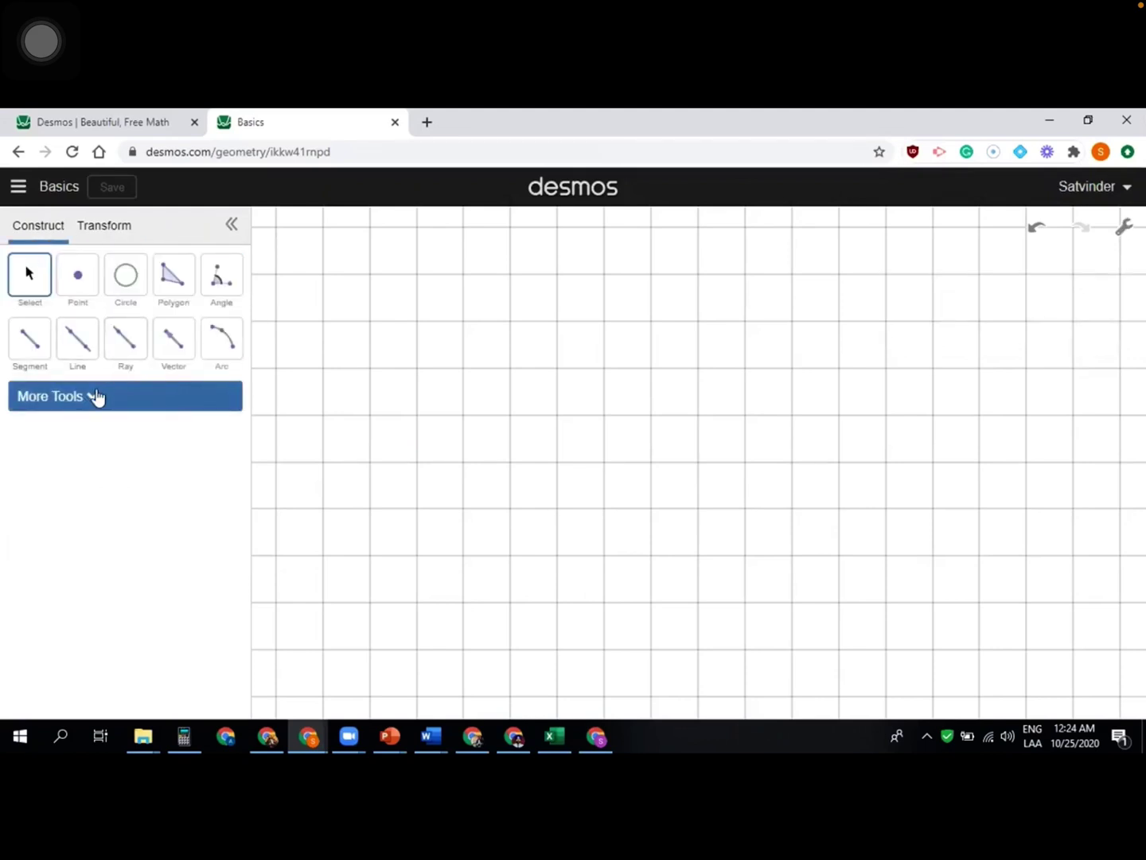
# Draw a circle centred on a grid intersection, passing through the intersection two squares to the right and two squares up.
pyautogui.click(126, 284)
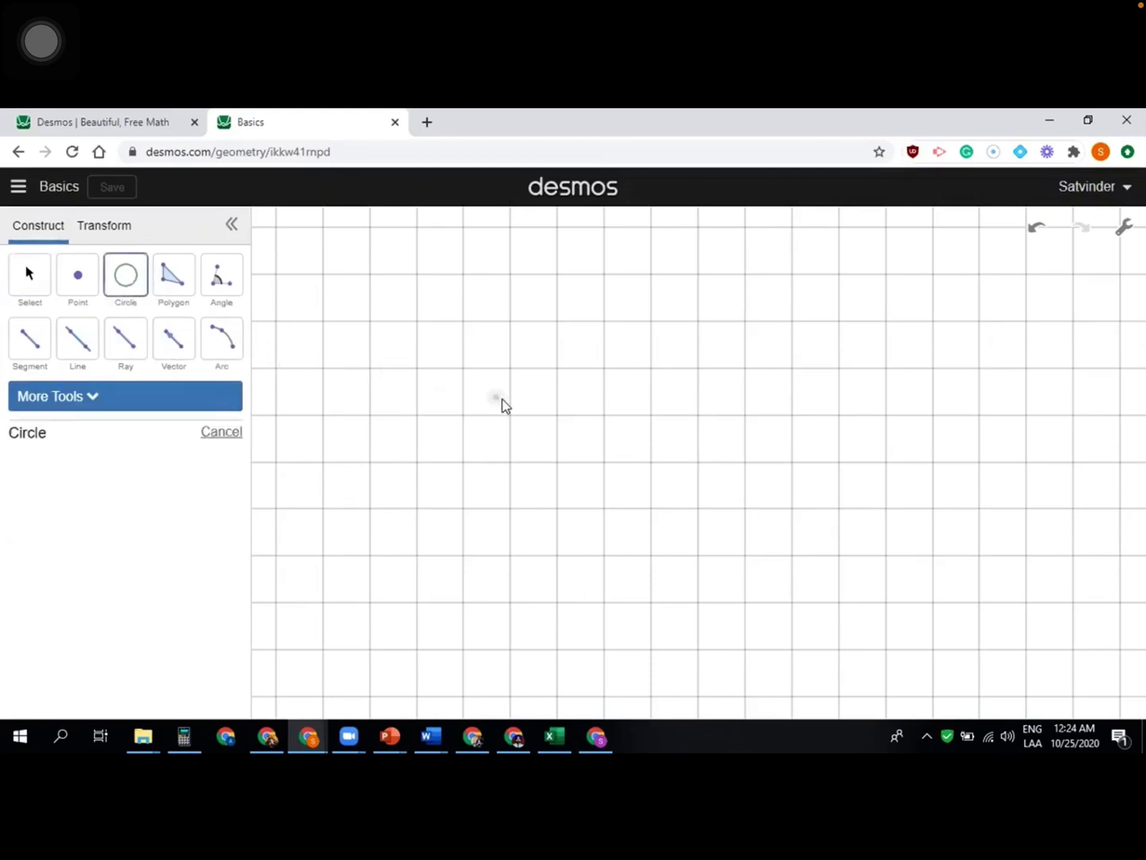
pyautogui.click(605, 415)
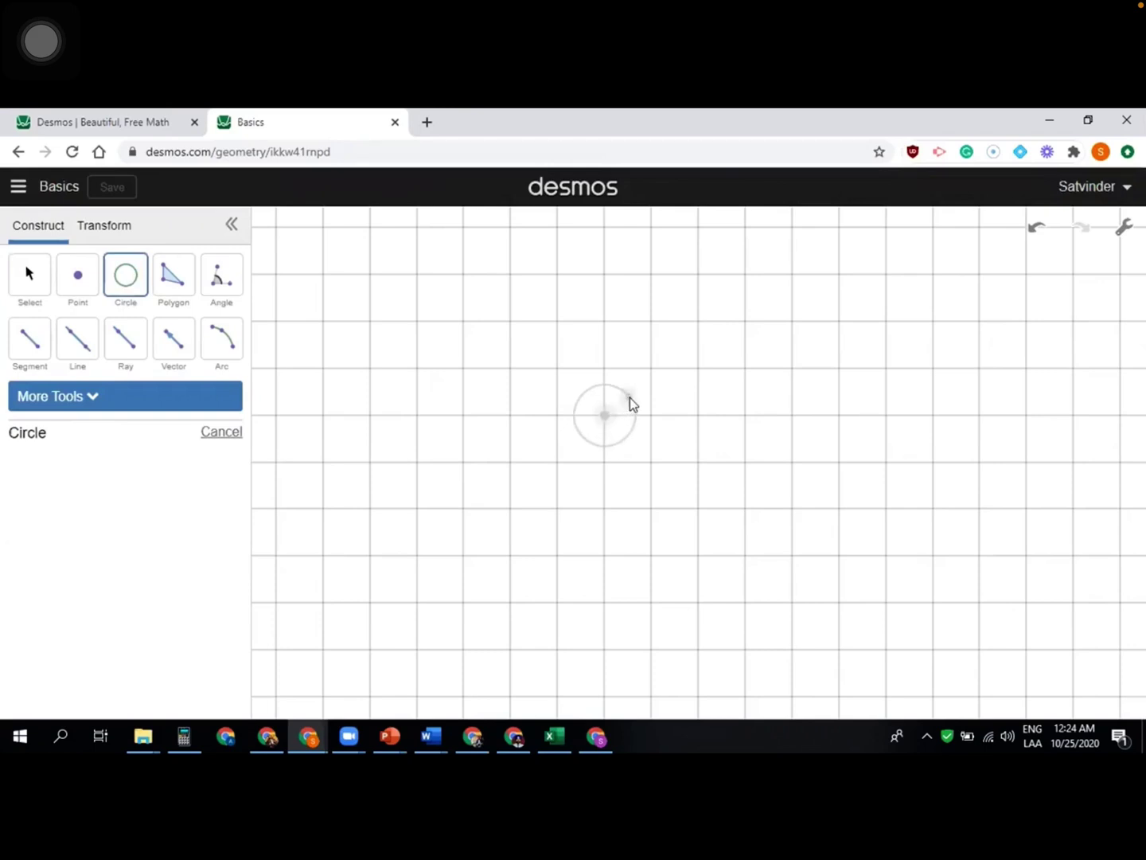
pyautogui.click(698, 323)
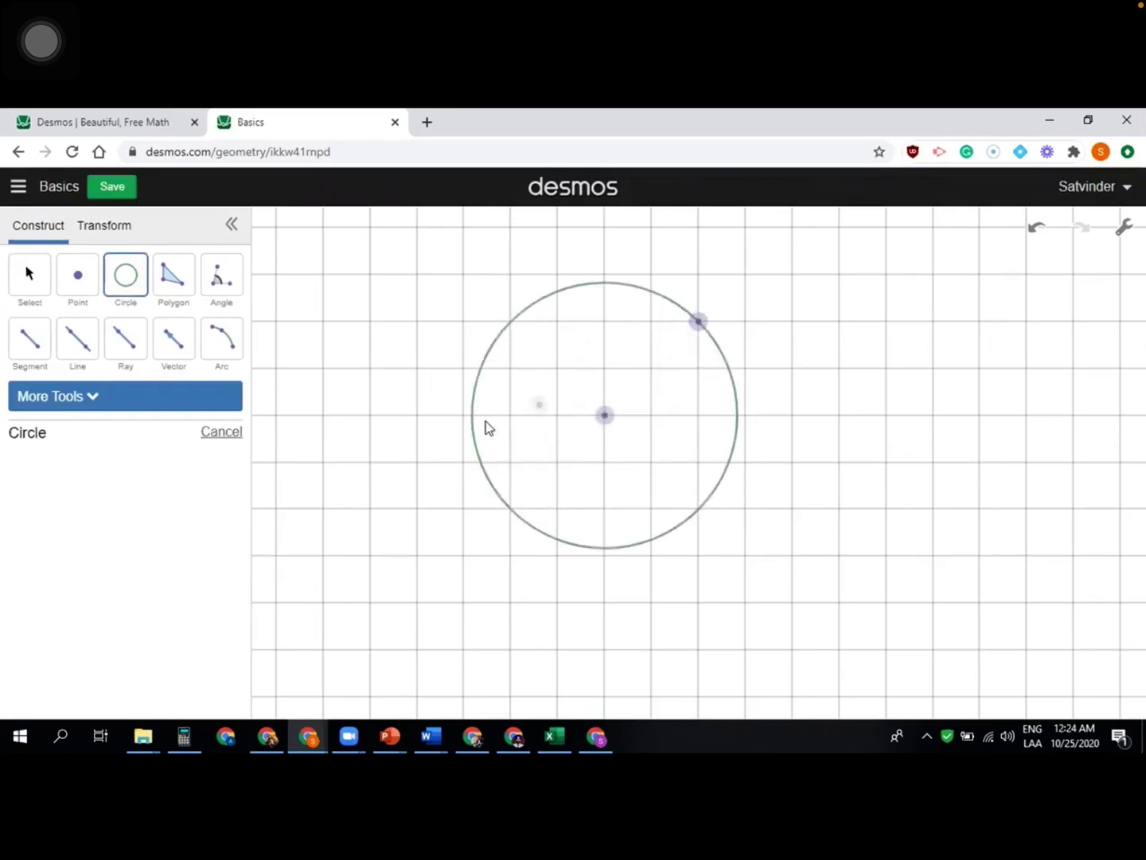
# Change the circle's colour to orange.
pyautogui.click(37, 277)
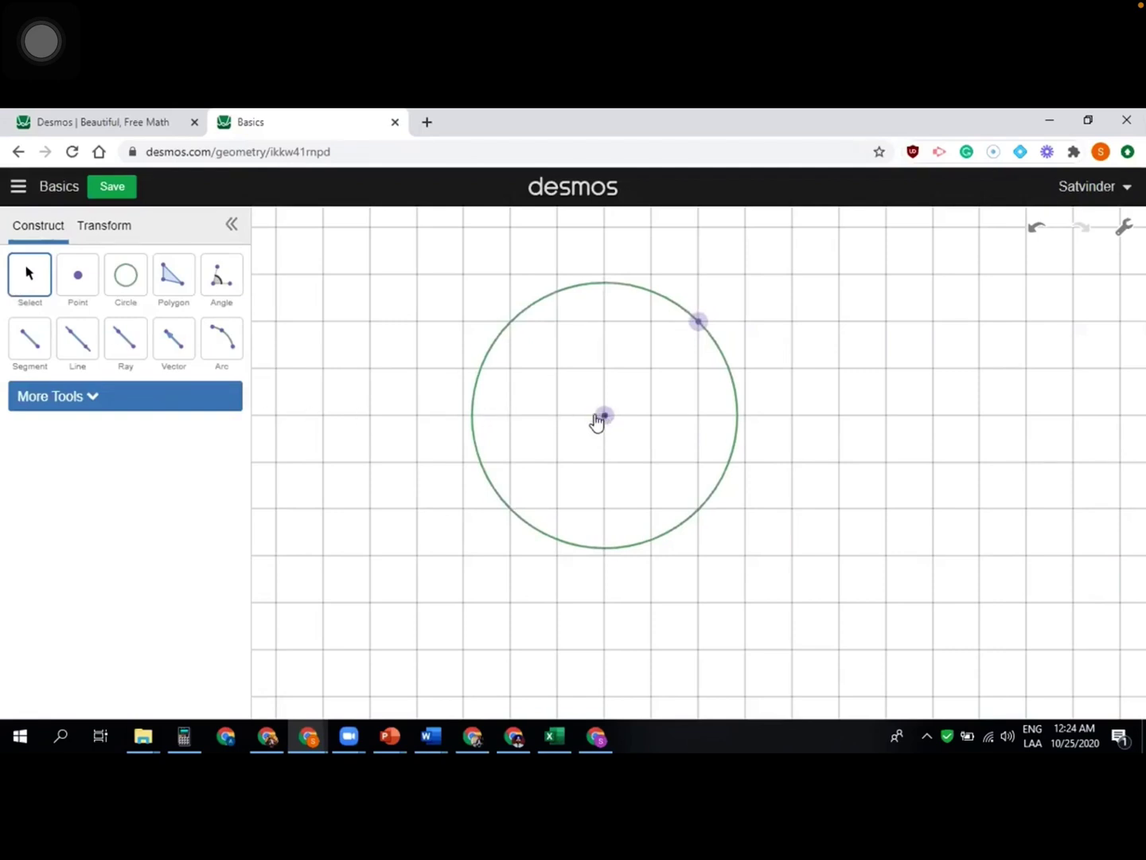
pyautogui.moveTo(598, 421)
pyautogui.mouseDown()
pyautogui.moveTo(574, 427)
pyautogui.moveTo(603, 424)
pyautogui.mouseUp()
pyautogui.click(597, 285)
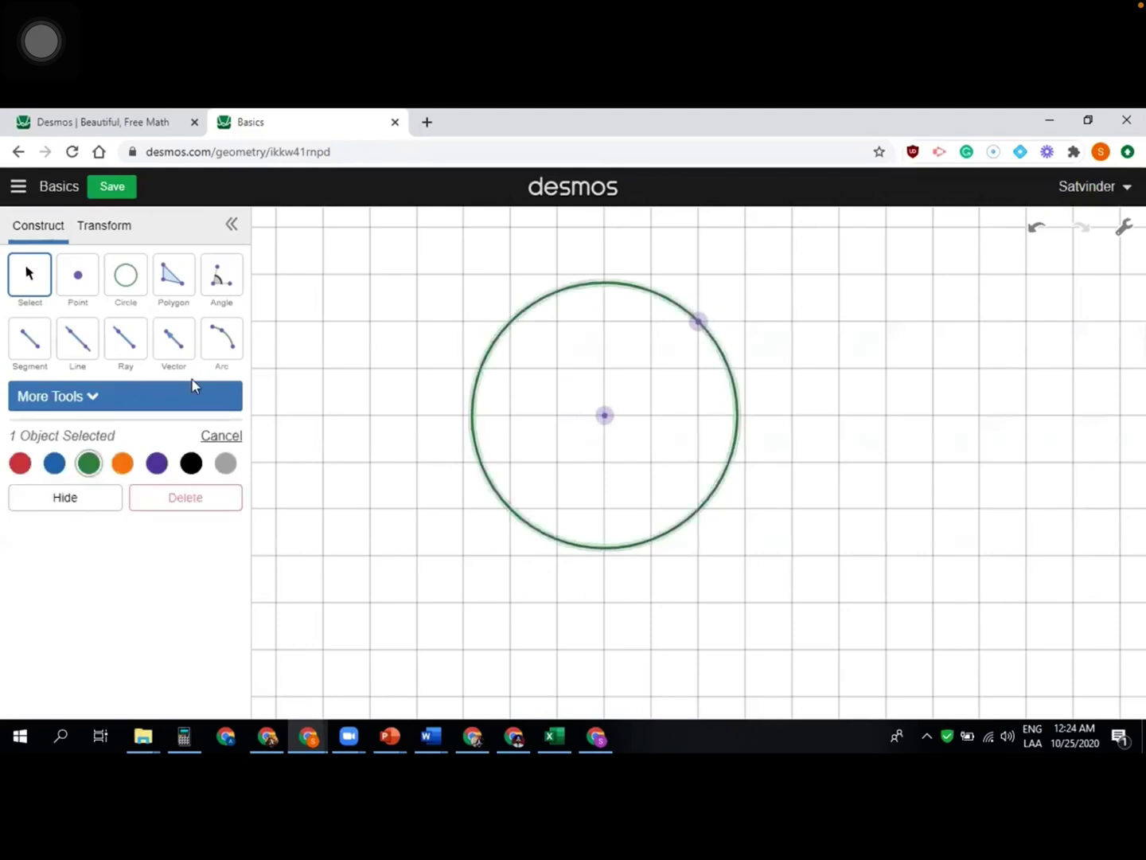
pyautogui.click(122, 463)
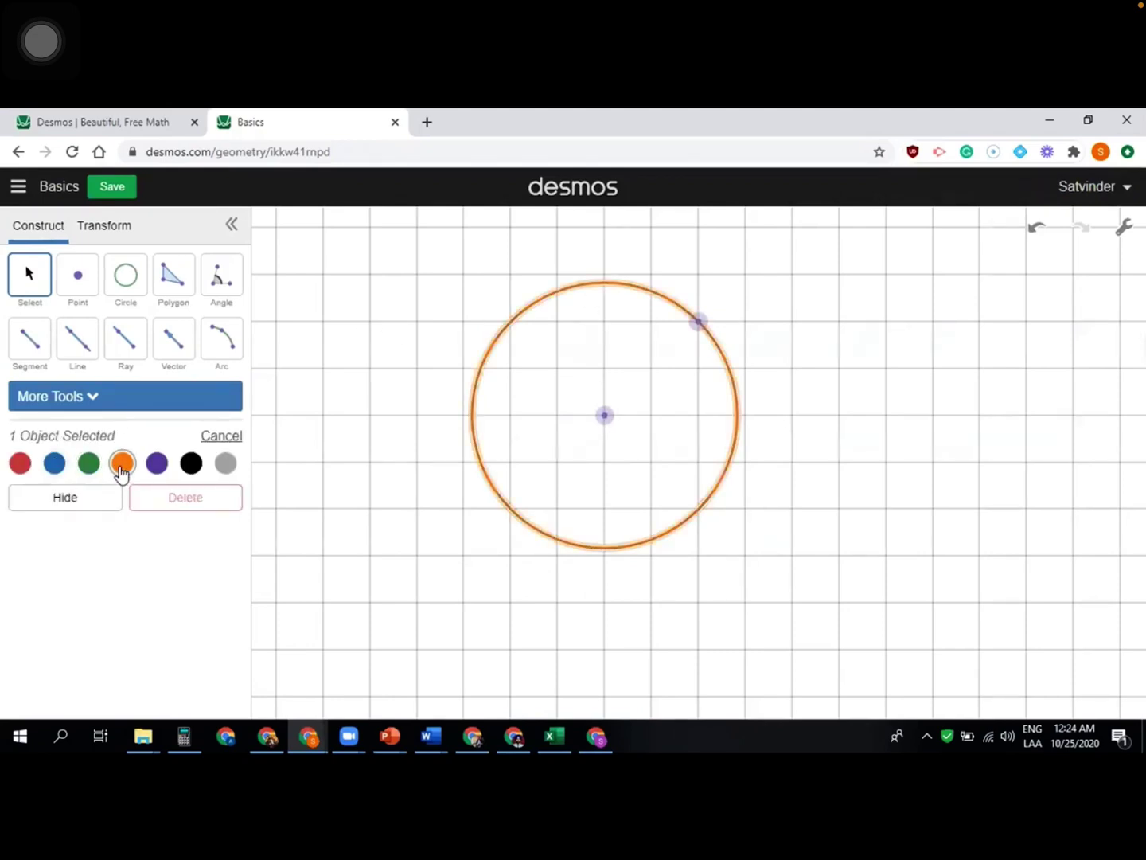
# Lock the circle's centre point in place and label it O.
pyautogui.click(606, 416)
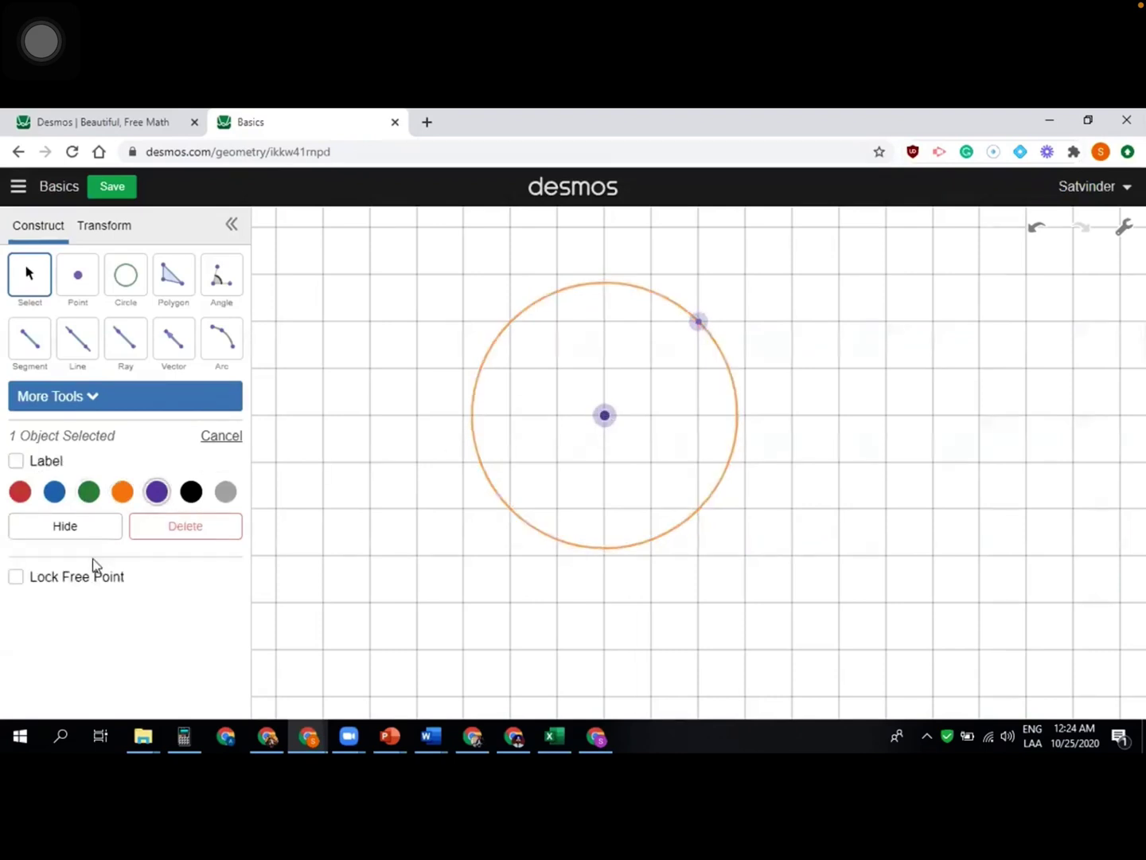
pyautogui.click(16, 577)
pyautogui.click(18, 463)
pyautogui.click(90, 467)
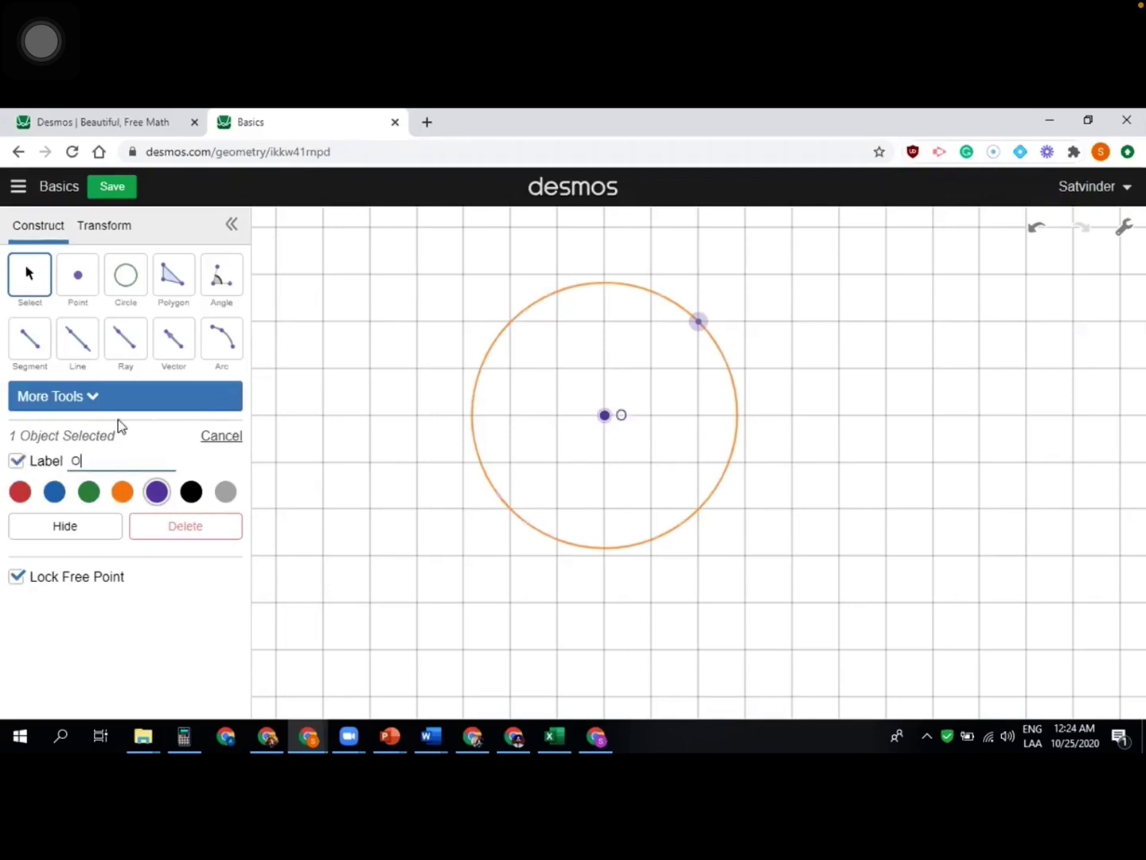
# Label the point on the circle's upper right as A and colour it black.
pyautogui.click(699, 324)
pyautogui.click(20, 465)
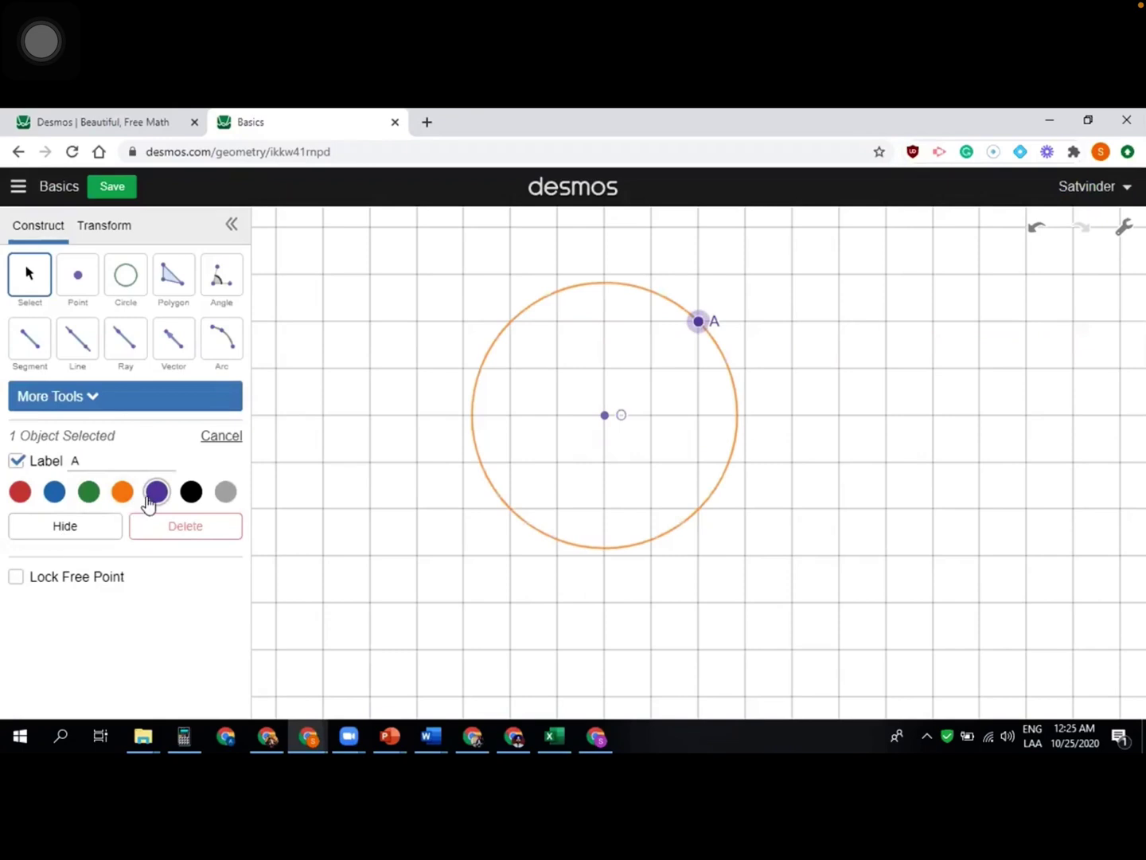
pyautogui.click(190, 493)
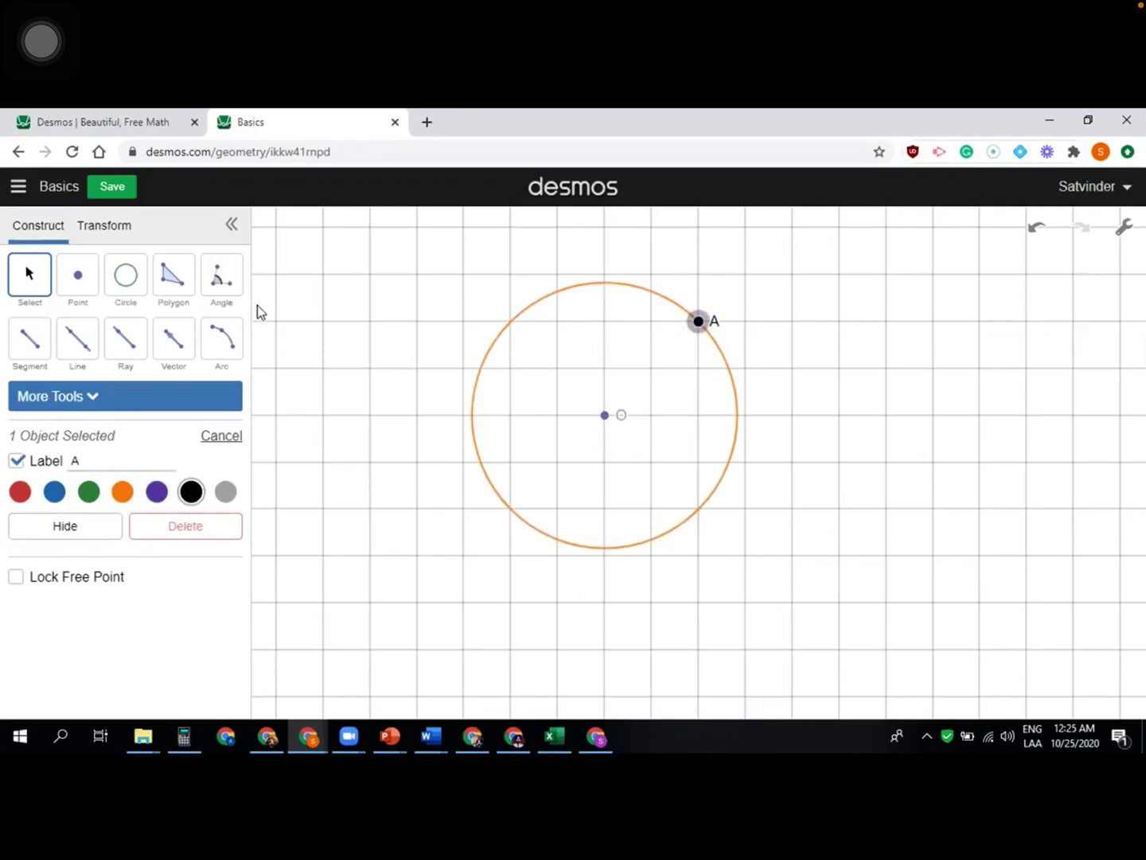
# Place two more points on the circle, one on its upper left and one at its lowest position.
pyautogui.click(80, 285)
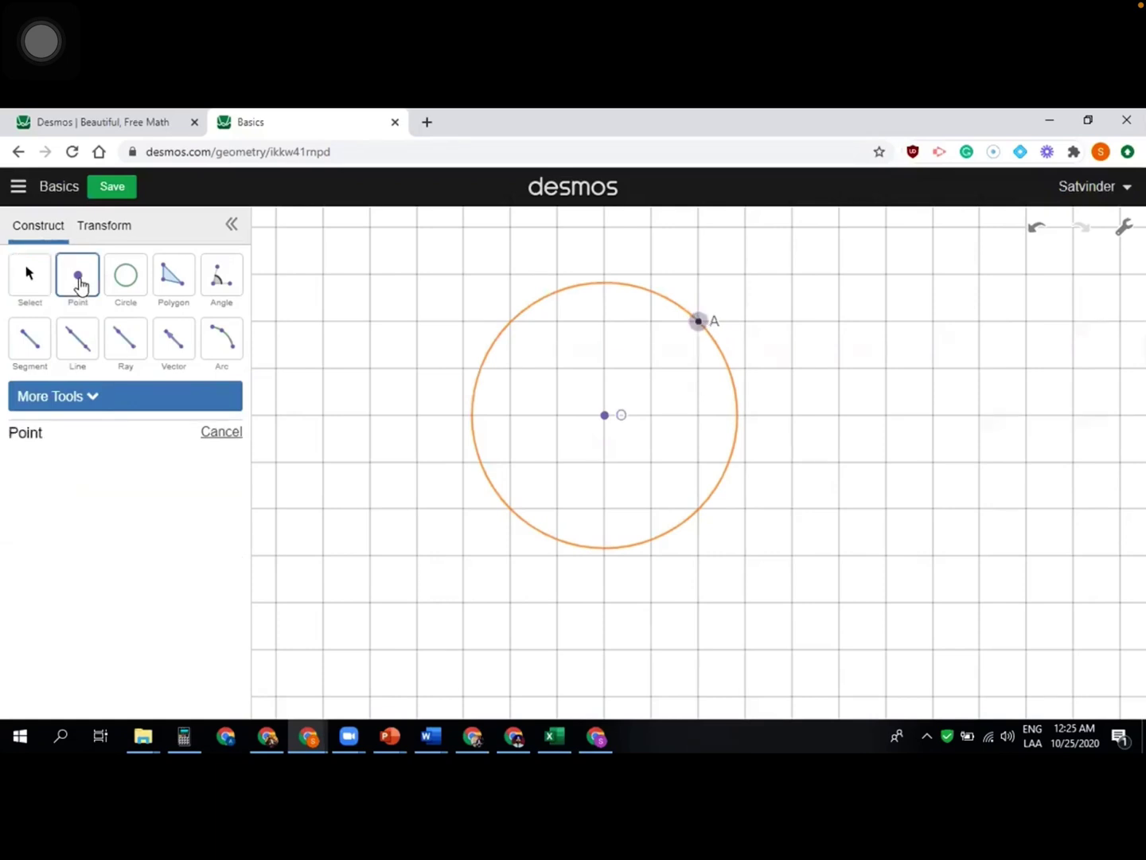
pyautogui.click(483, 366)
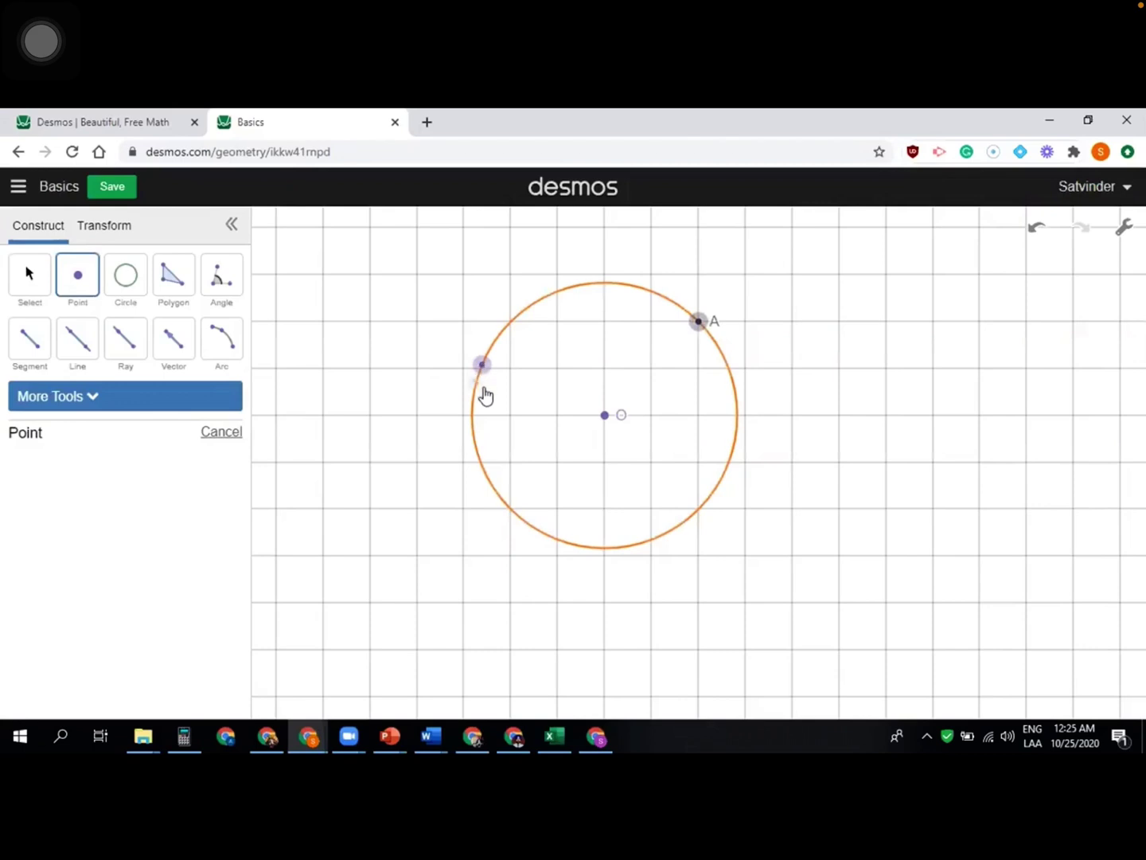
pyautogui.click(607, 548)
pyautogui.click(25, 278)
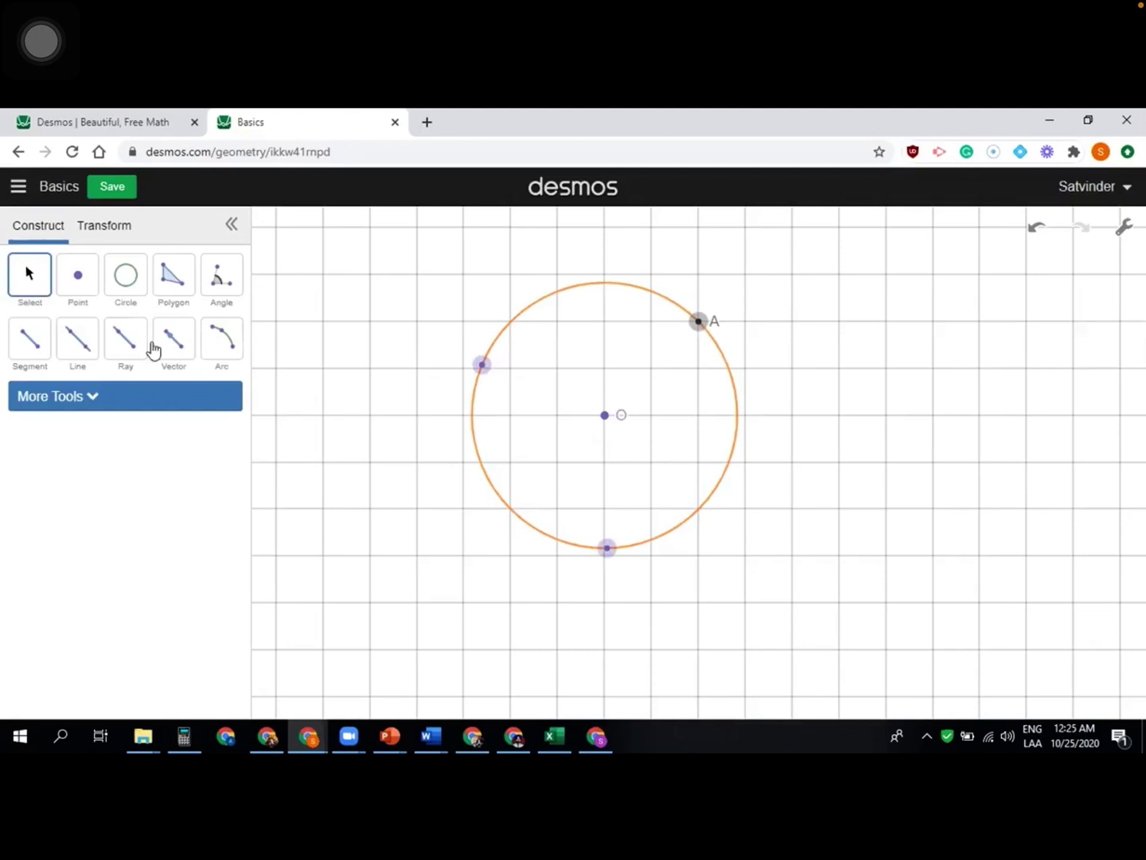
# Colour the upper-left point on the circle black and label it B.
pyautogui.click(481, 366)
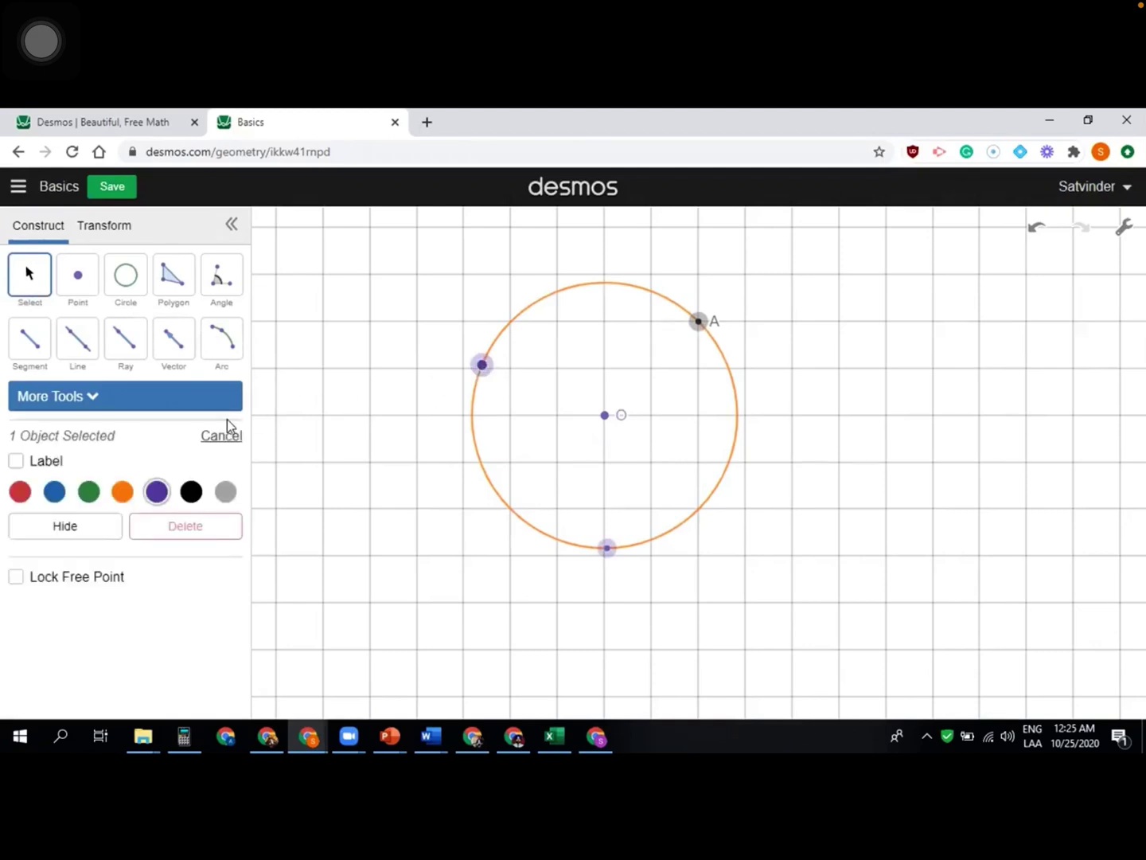
pyautogui.click(191, 493)
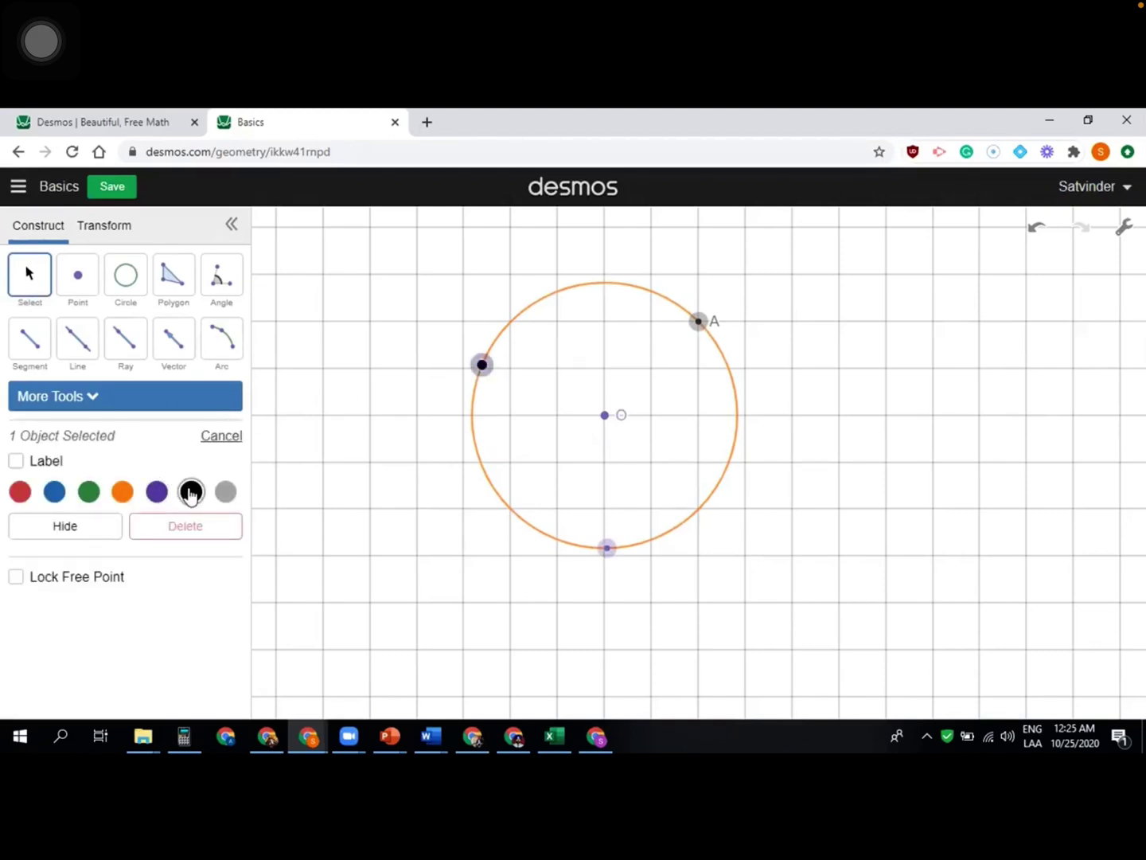
pyautogui.click(16, 463)
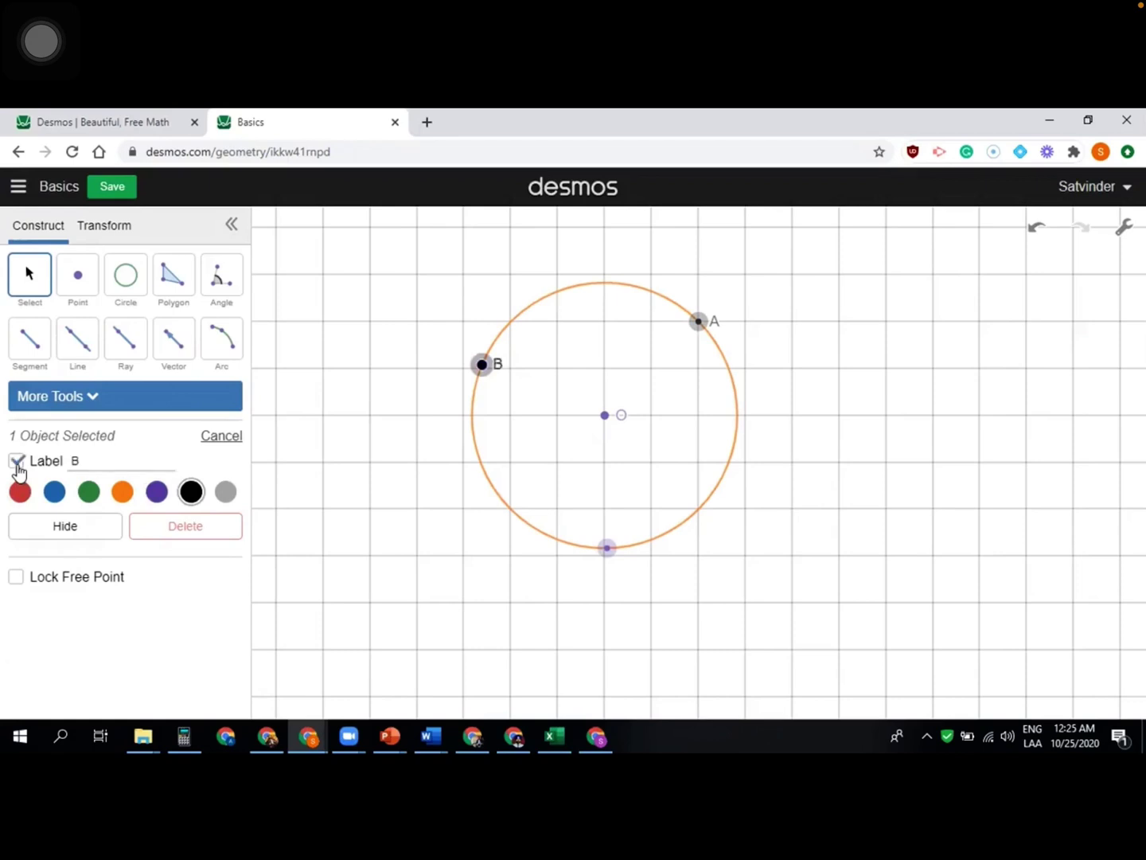
pyautogui.press('Escape')
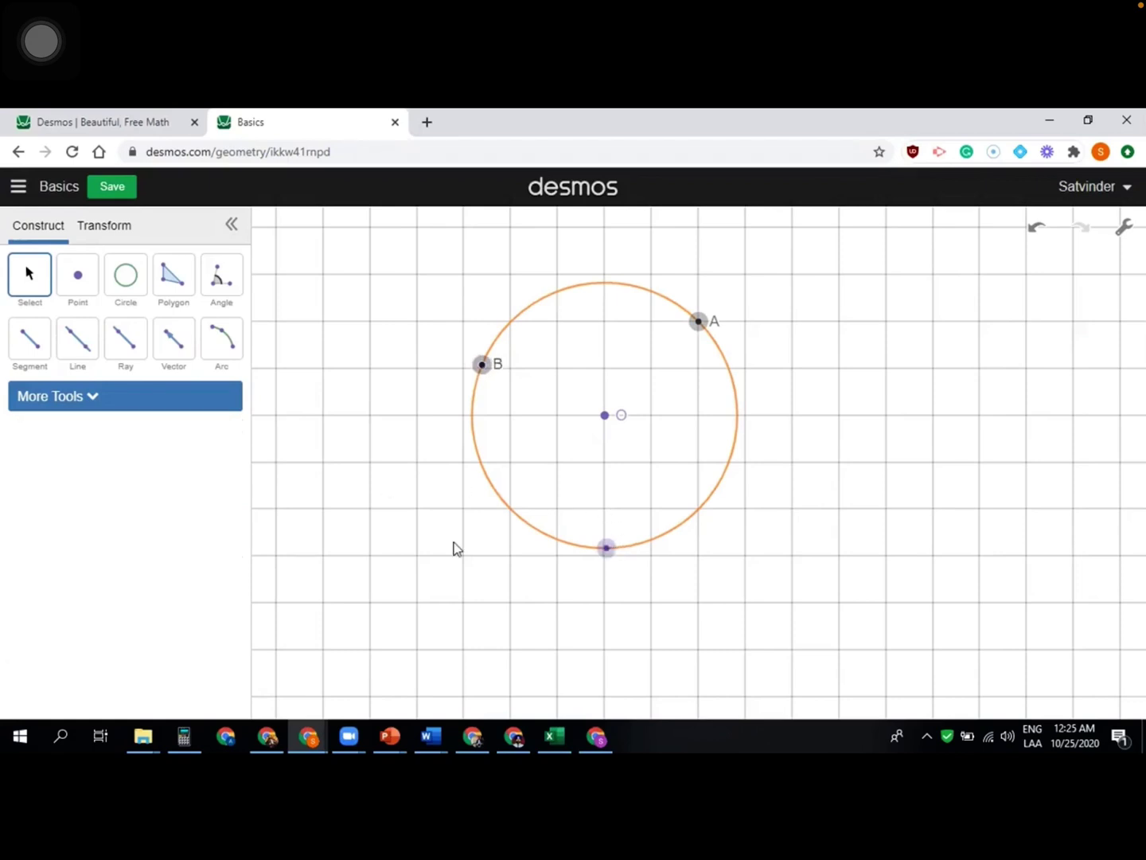
# Label the lowest point on the circle C in black, and move point B slightly upward along the circle.
pyautogui.click(607, 549)
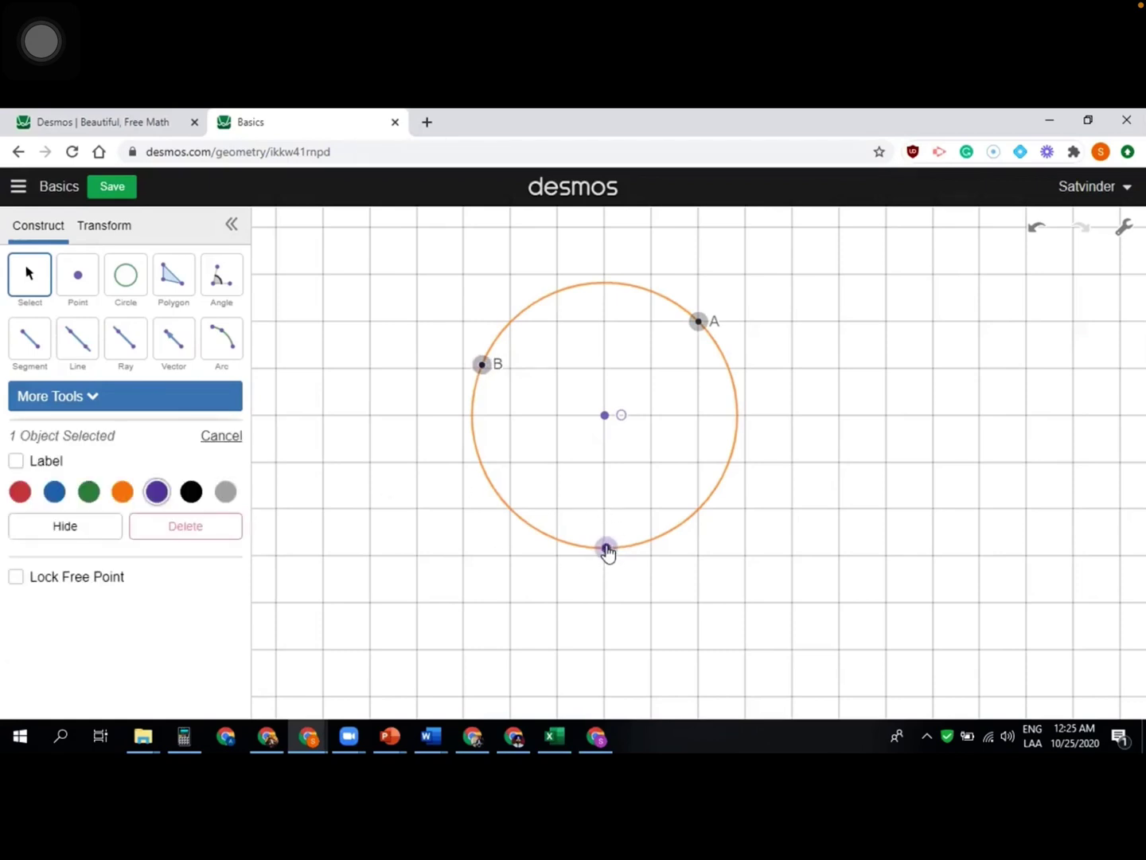
pyautogui.click(18, 461)
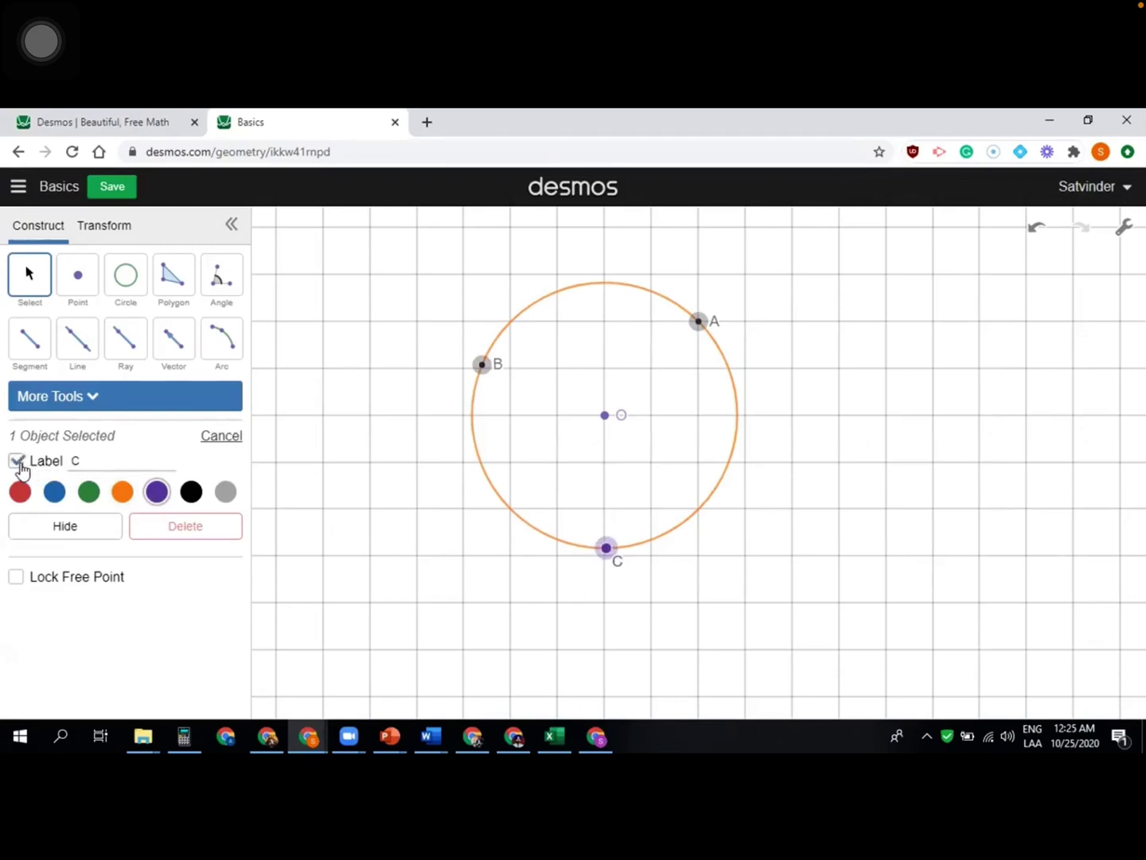
pyautogui.click(190, 494)
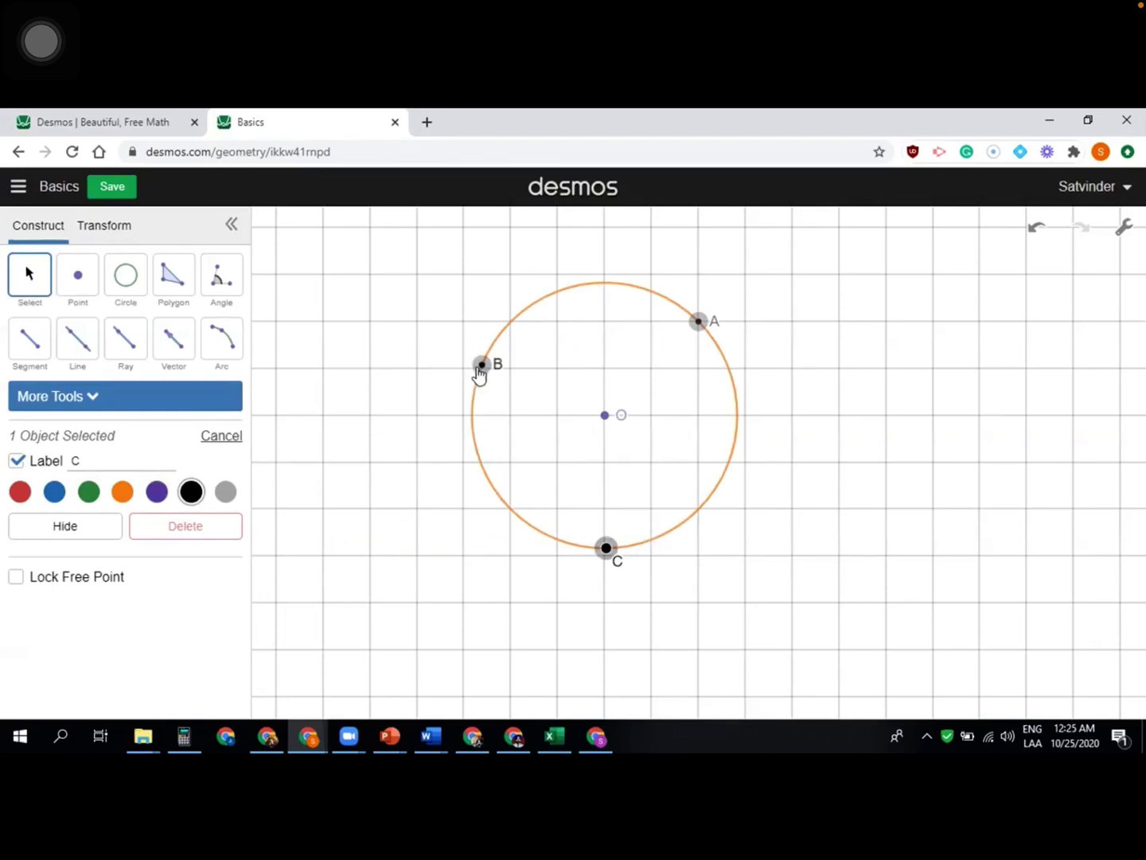
pyautogui.moveTo(486, 371); pyautogui.dragTo(515, 366)
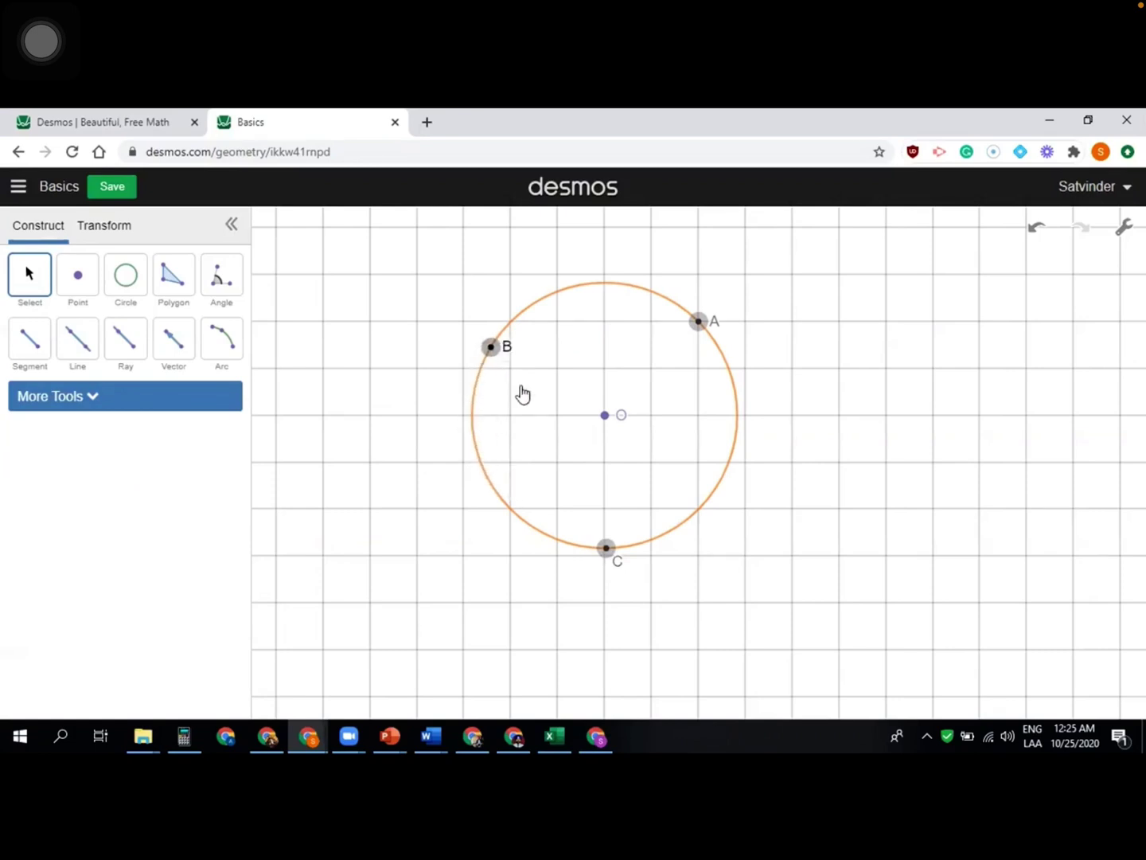
# Draw segments joining the centre O to points B and A.
pyautogui.click(35, 349)
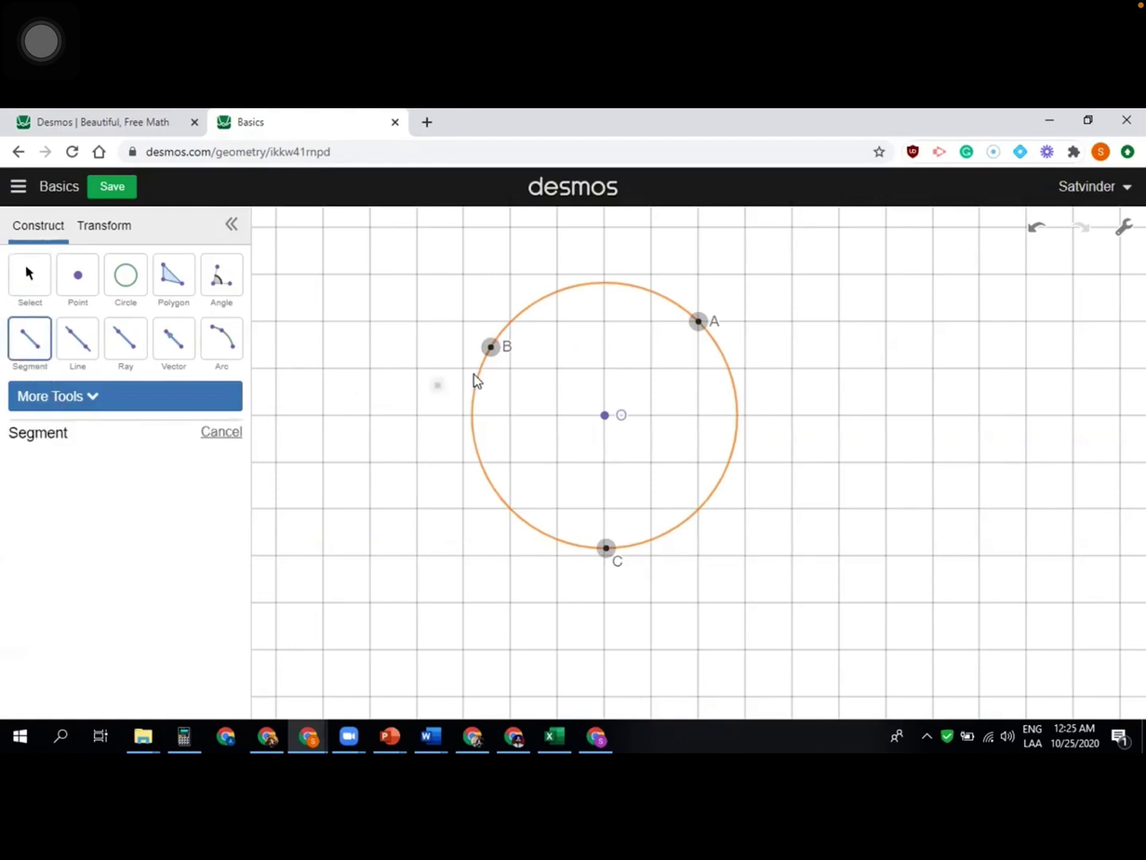
pyautogui.click(491, 348)
pyautogui.click(605, 416)
pyautogui.click(699, 322)
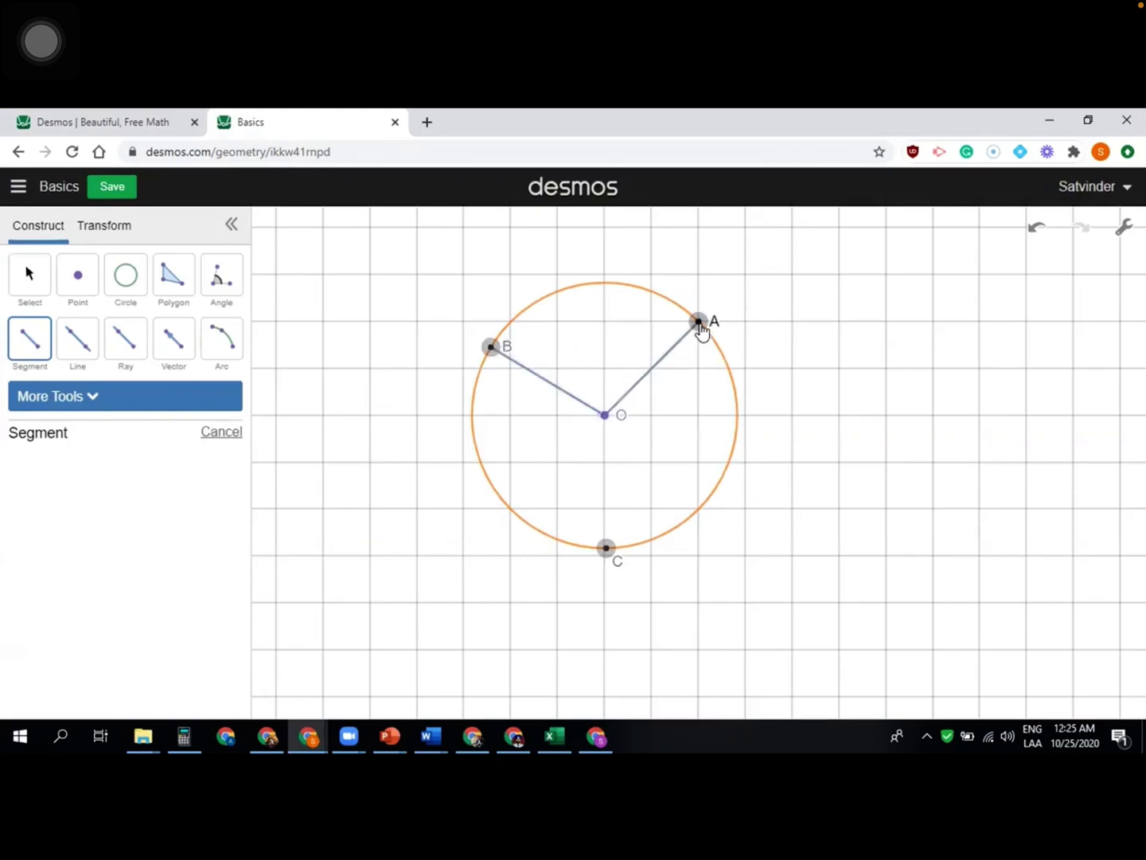
# Draw segments joining point B to C and point C to A.
pyautogui.click(491, 349)
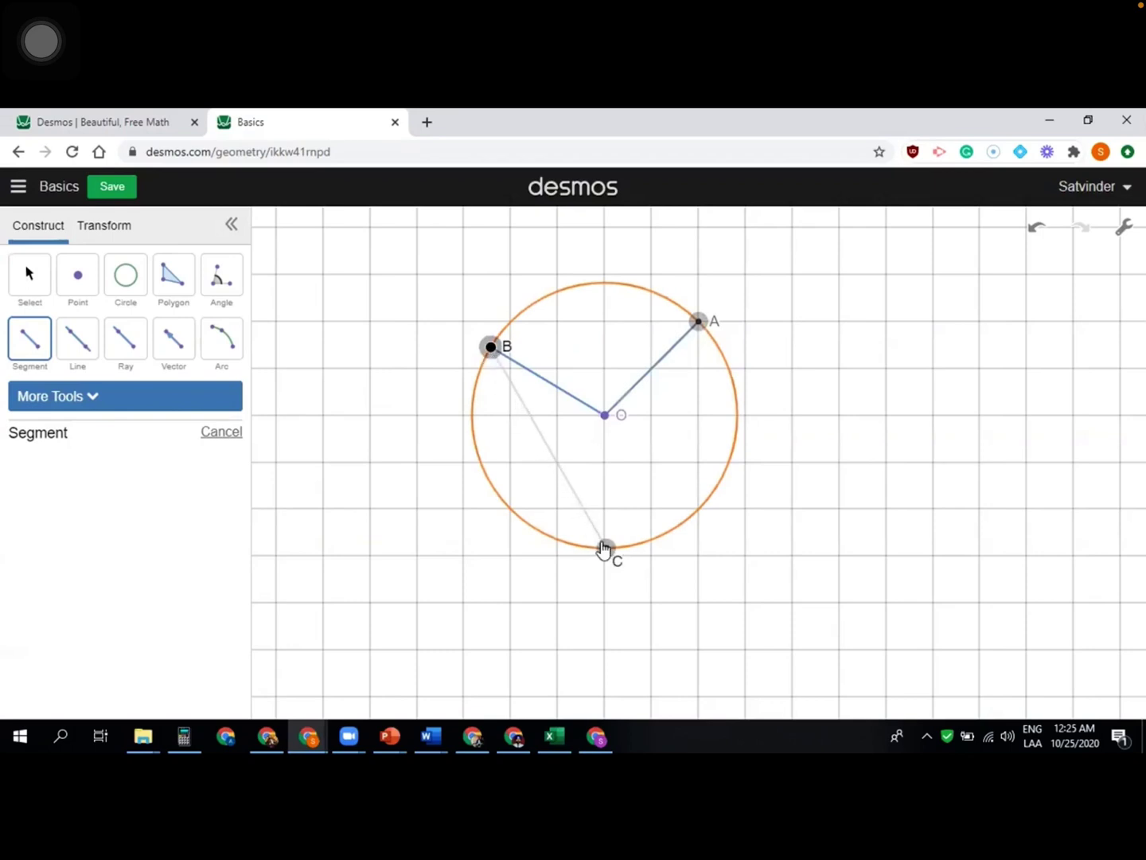
pyautogui.click(606, 548)
pyautogui.click(605, 548)
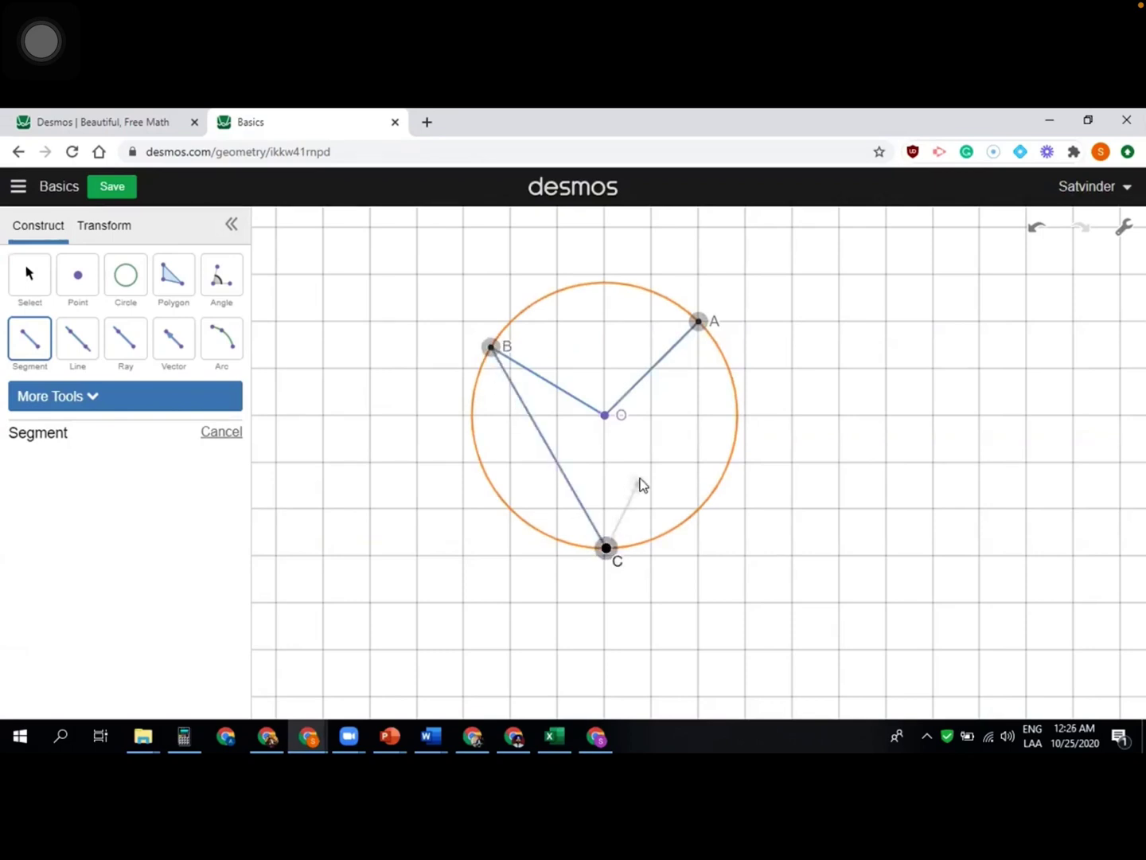
pyautogui.click(699, 322)
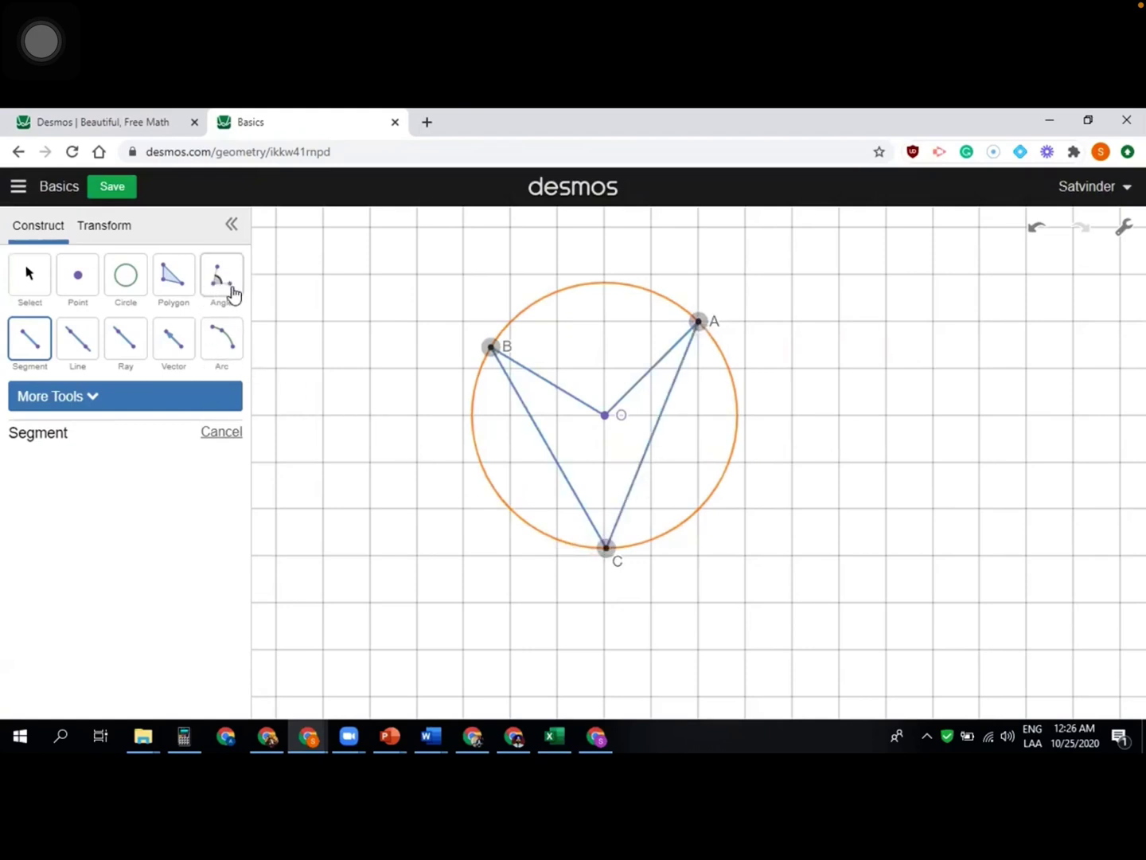
# Measure the central angle BOA and the inscribed angle ACB.
pyautogui.click(223, 289)
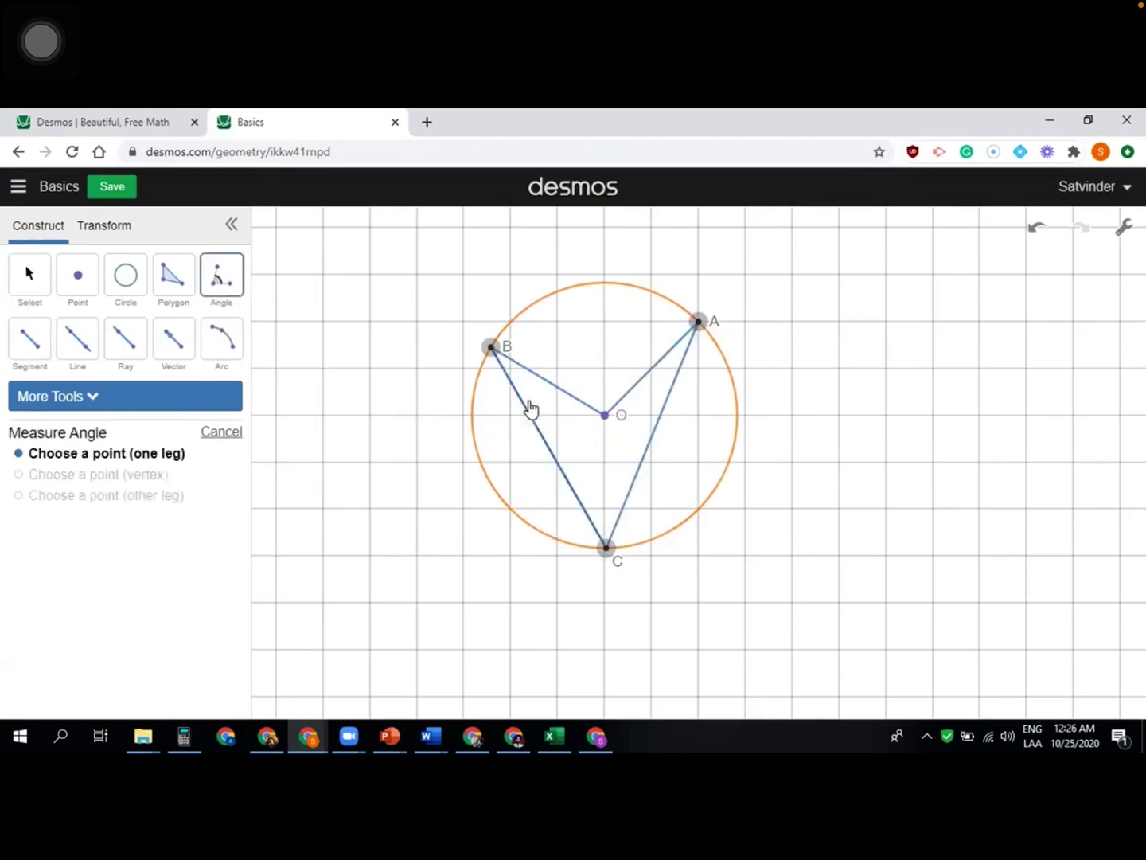
pyautogui.click(491, 348)
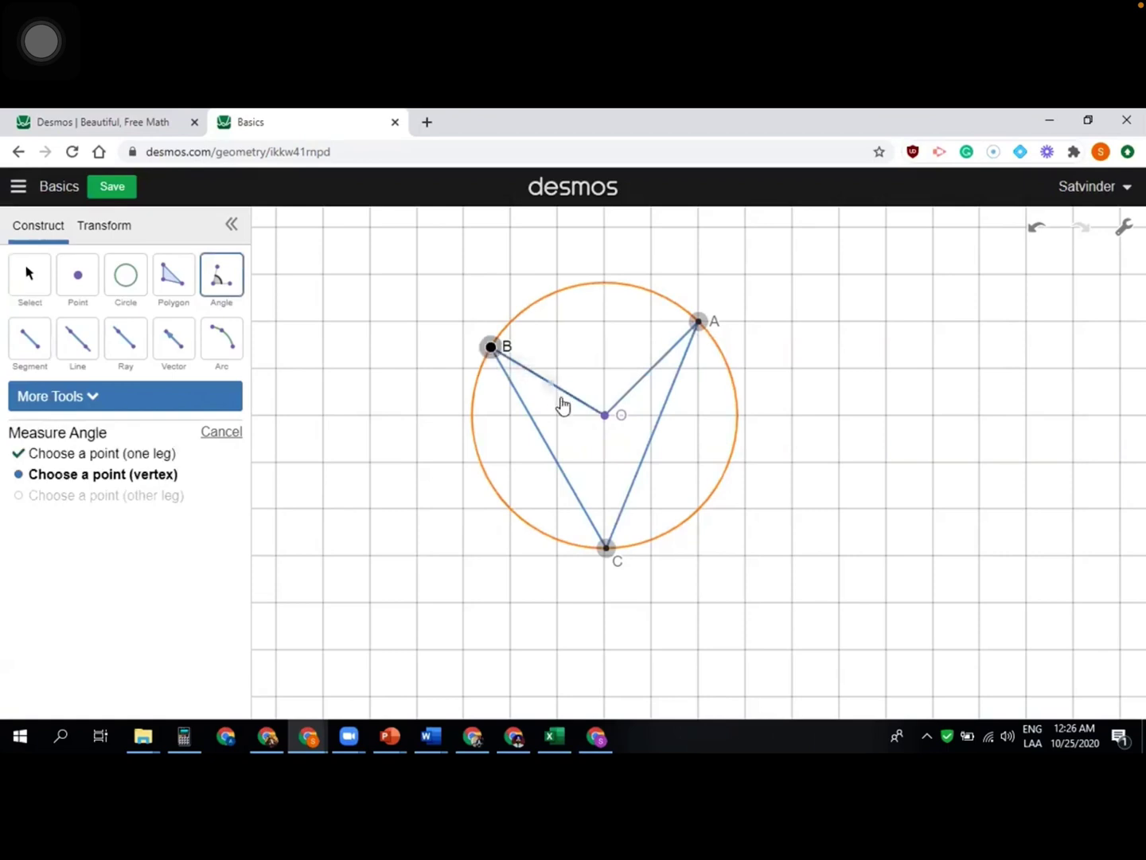
pyautogui.click(605, 418)
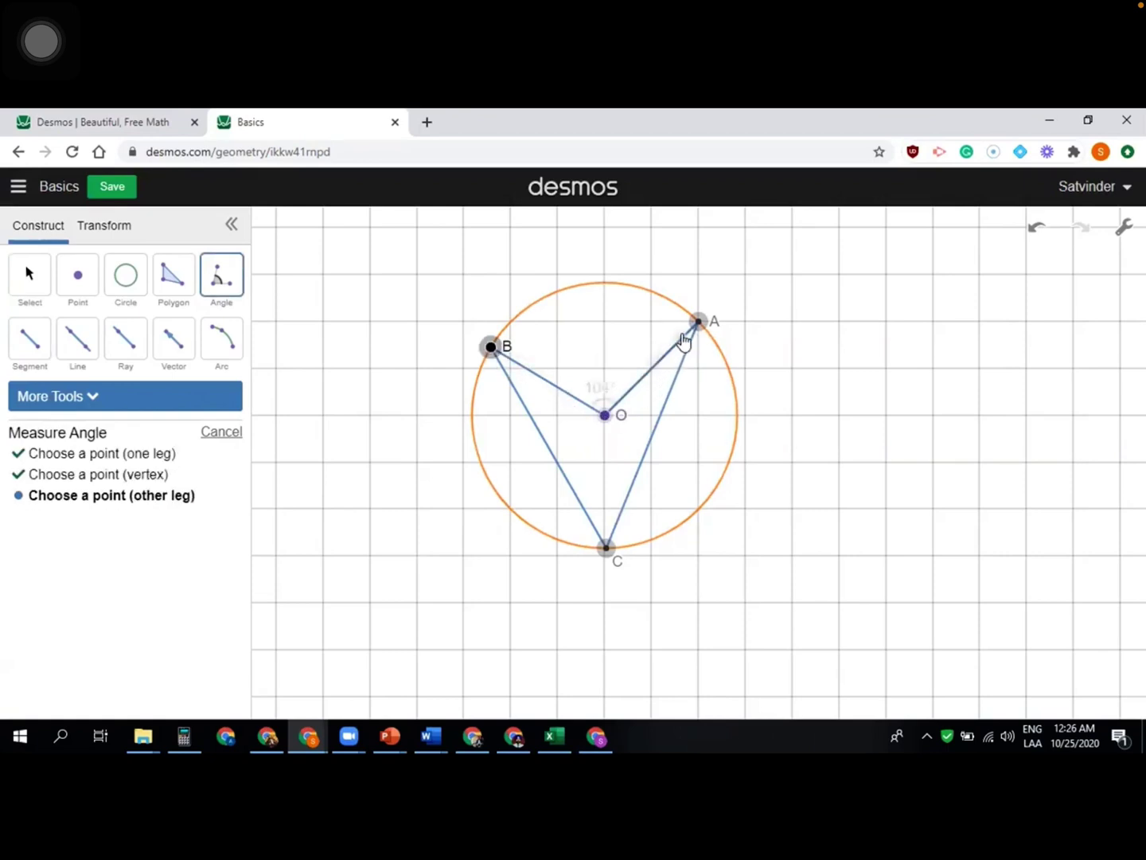
pyautogui.click(699, 323)
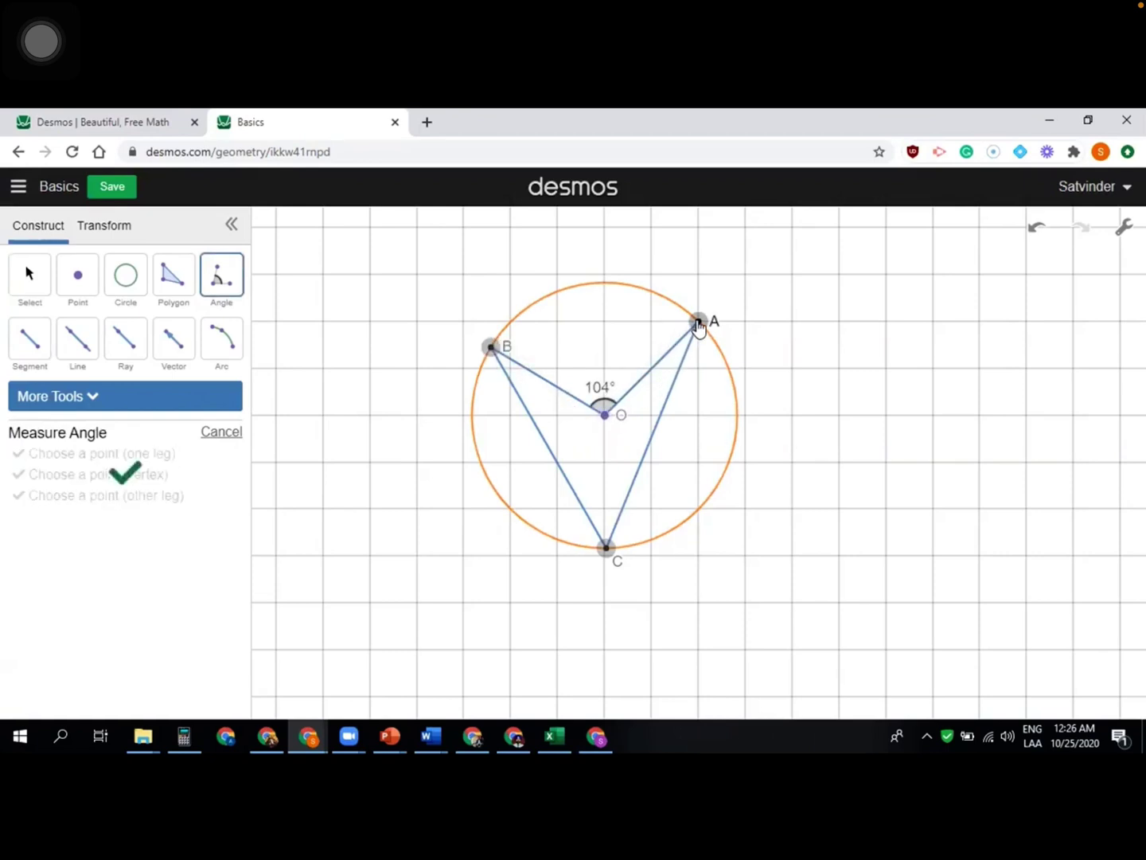
pyautogui.click(699, 322)
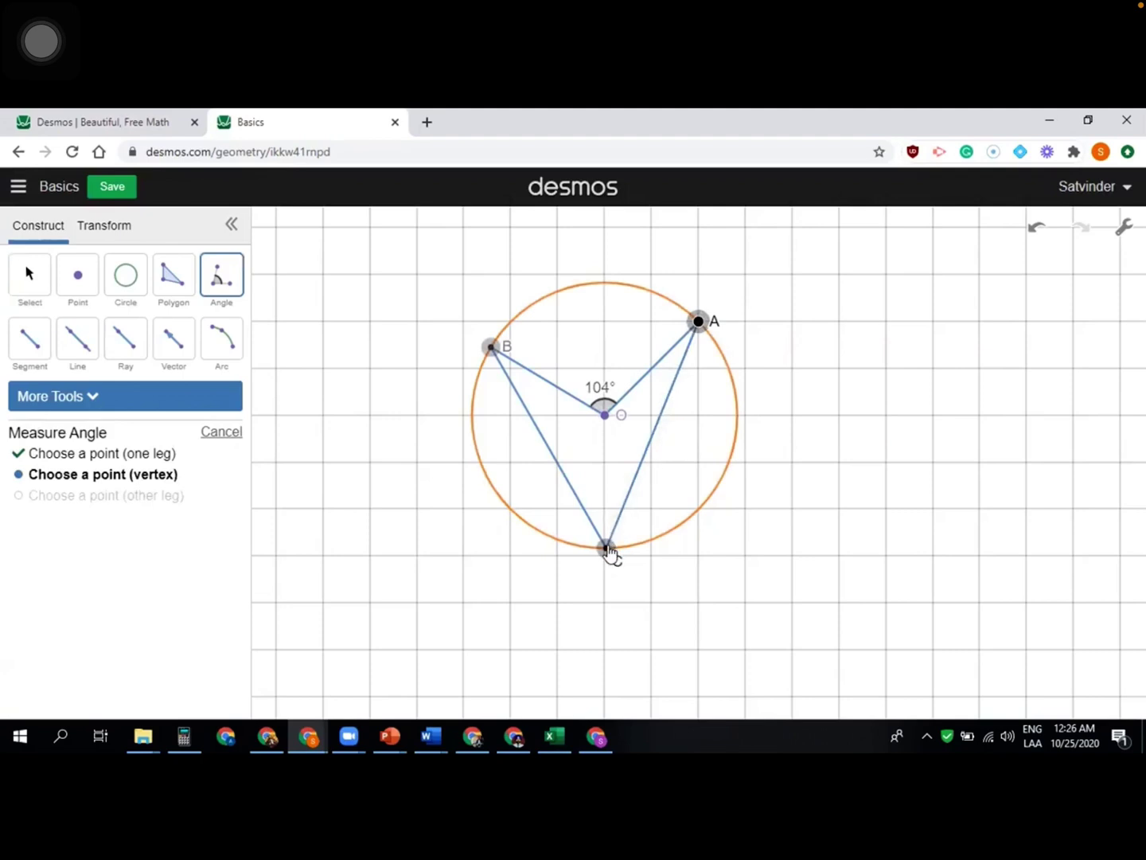
pyautogui.click(607, 548)
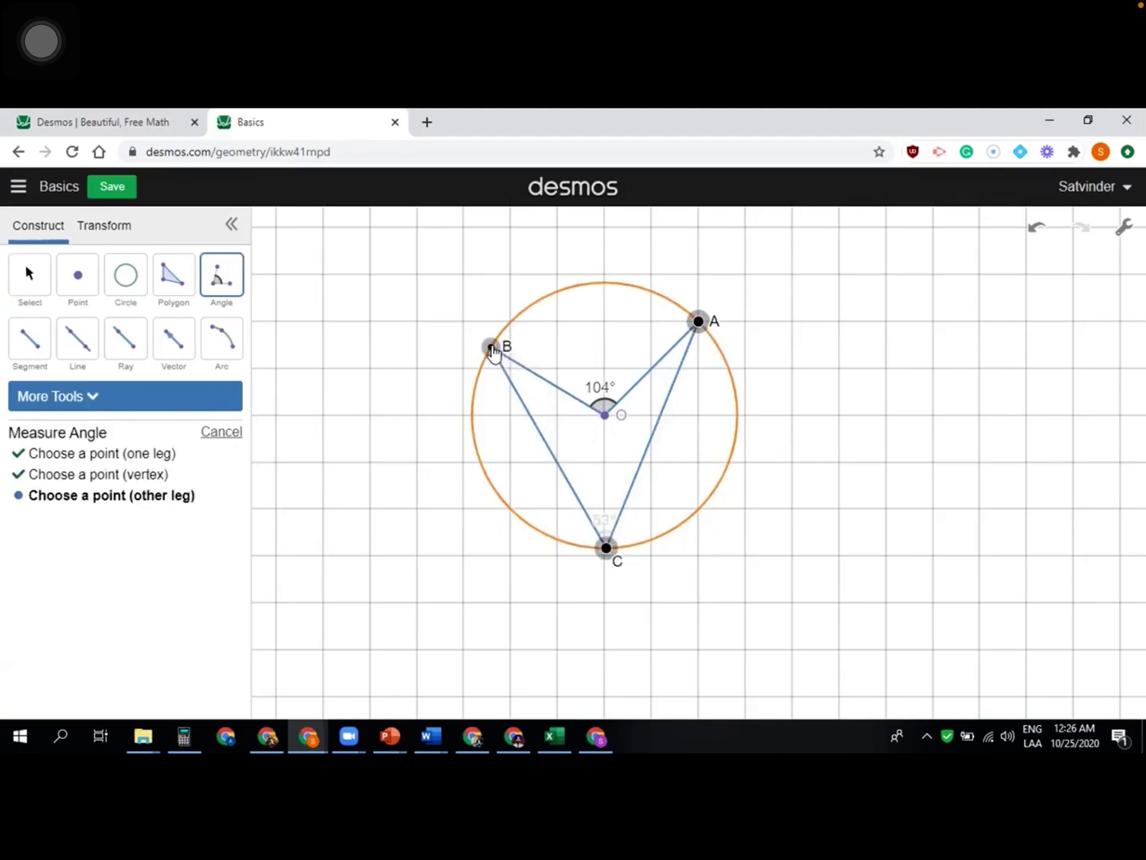
pyautogui.click(491, 348)
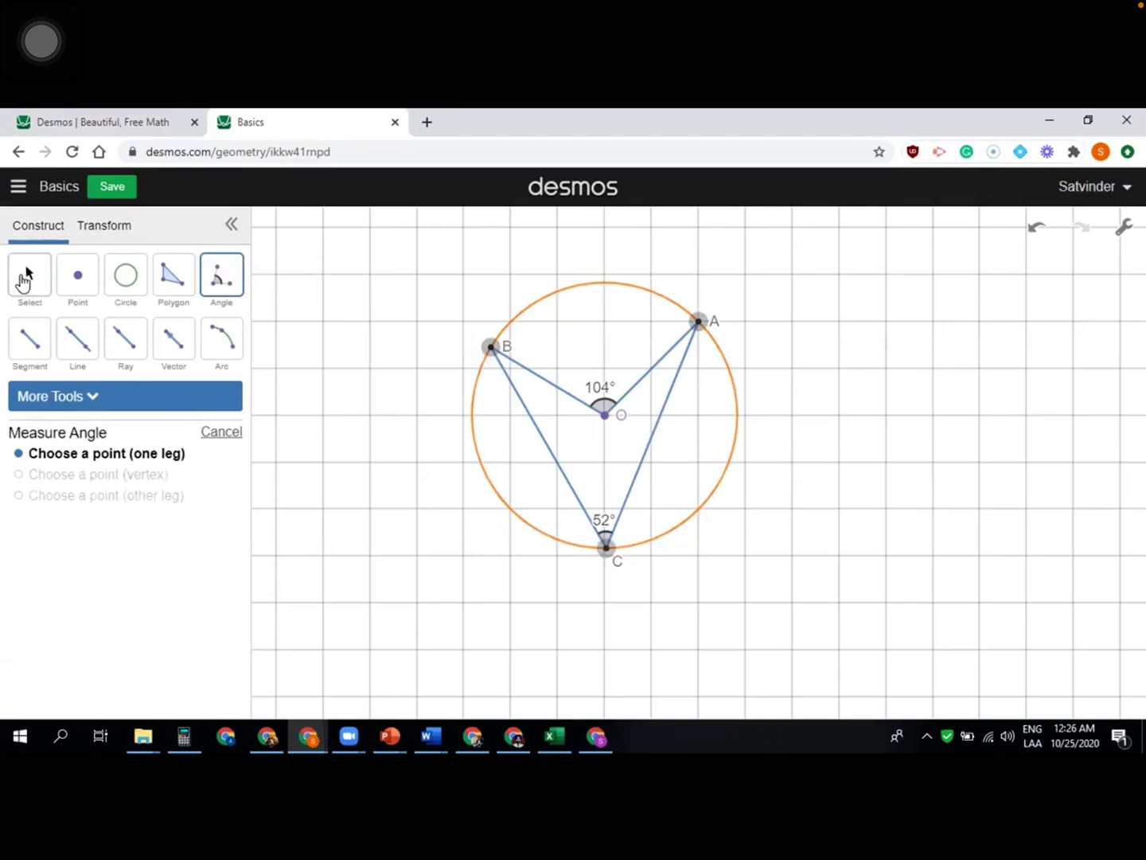
# Shift C slightly right along the circle, lower B, and pull A outward and down so that the circle grows slightly.
pyautogui.click(25, 276)
pyautogui.moveTo(606, 549); pyautogui.dragTo(614, 510)
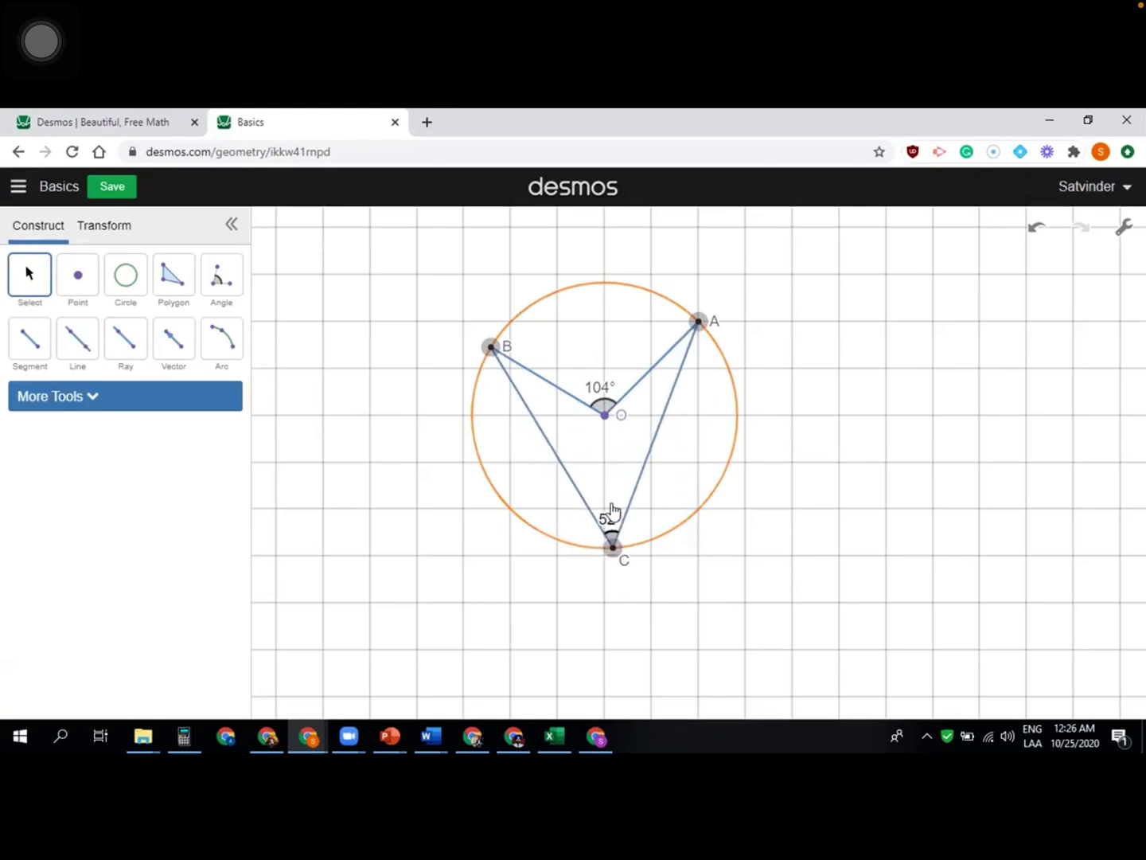
pyautogui.moveTo(491, 347); pyautogui.dragTo(538, 396)
pyautogui.moveTo(700, 326); pyautogui.dragTo(747, 382)
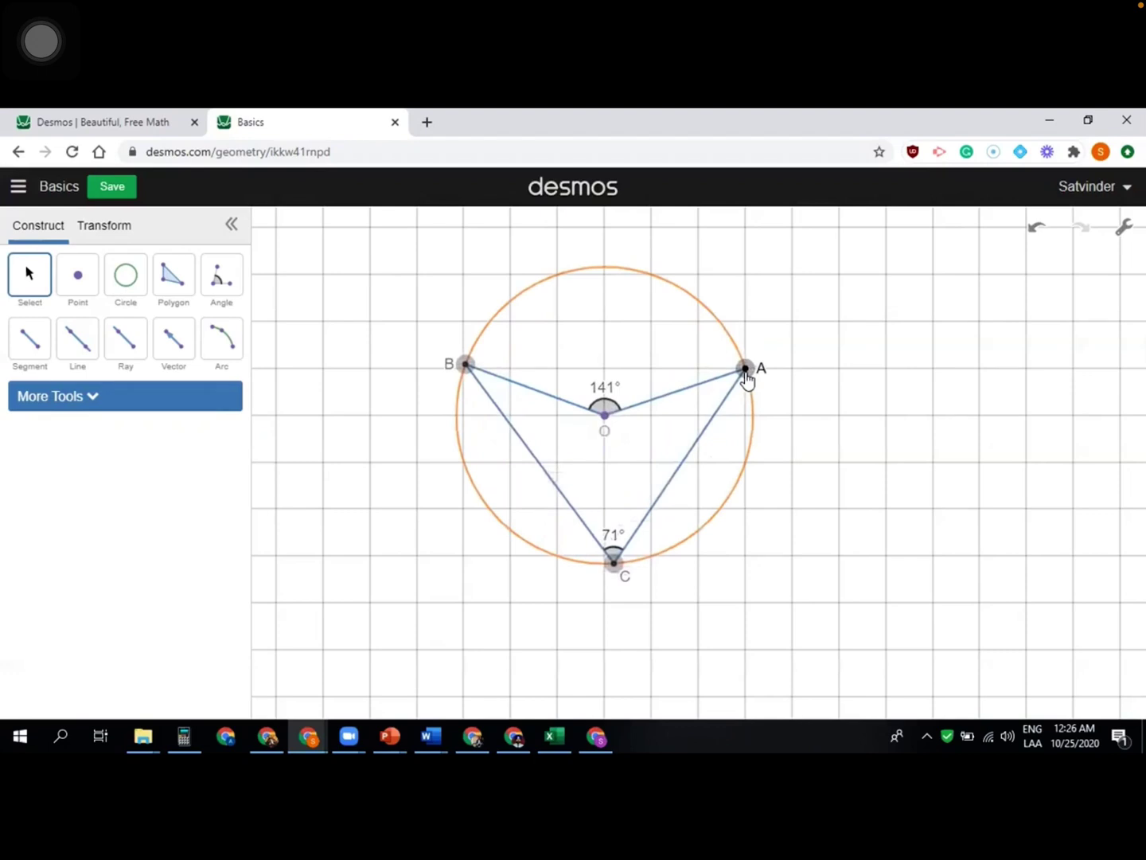
# Move C to the top of the circle and bring B and A level with each other just below the centre.
pyautogui.moveTo(615, 563); pyautogui.dragTo(618, 334)
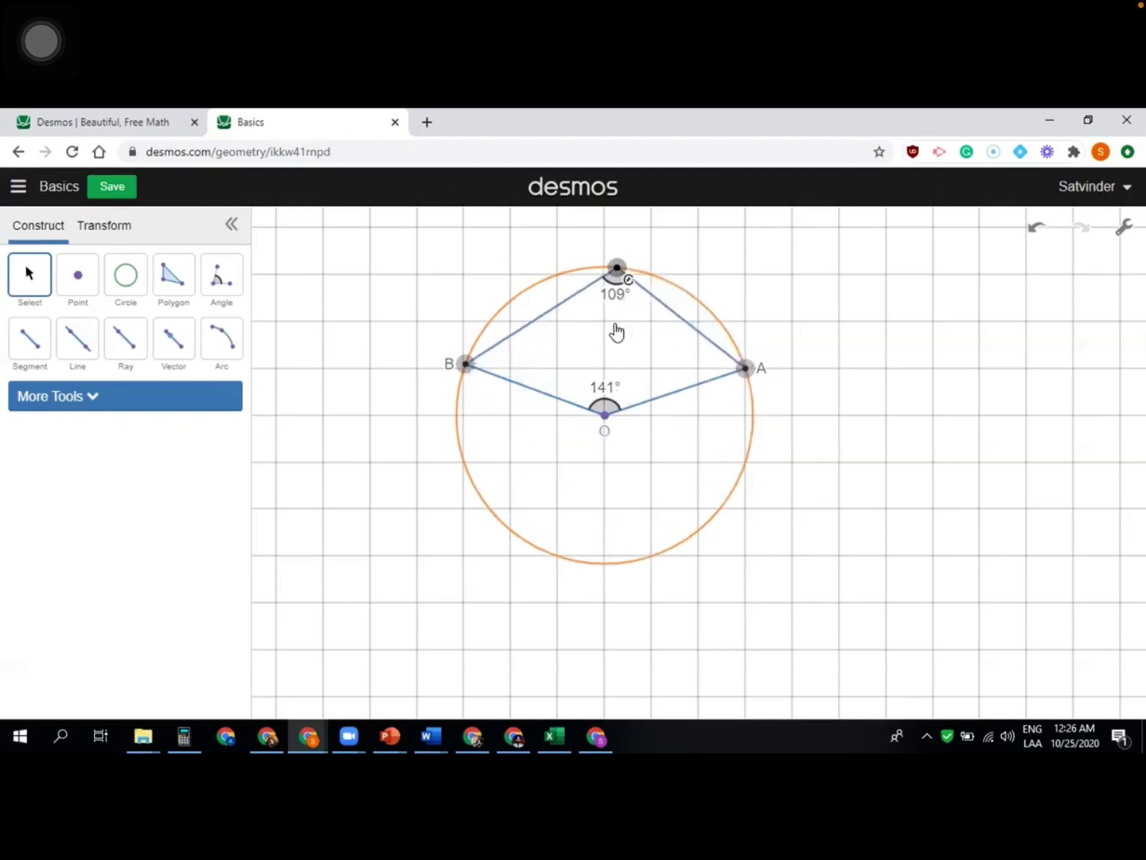
pyautogui.moveTo(470, 374); pyautogui.dragTo(485, 507)
pyautogui.moveTo(747, 381); pyautogui.dragTo(748, 458)
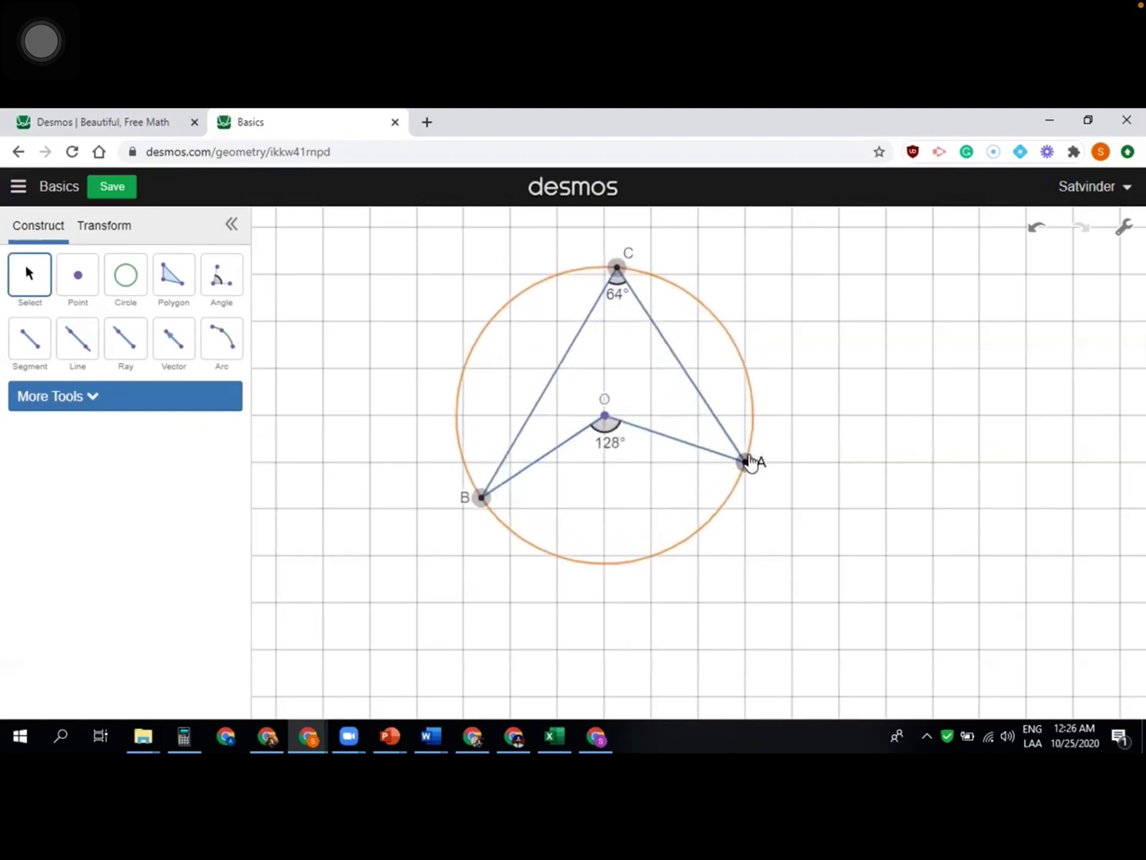
pyautogui.moveTo(482, 498); pyautogui.dragTo(470, 470)
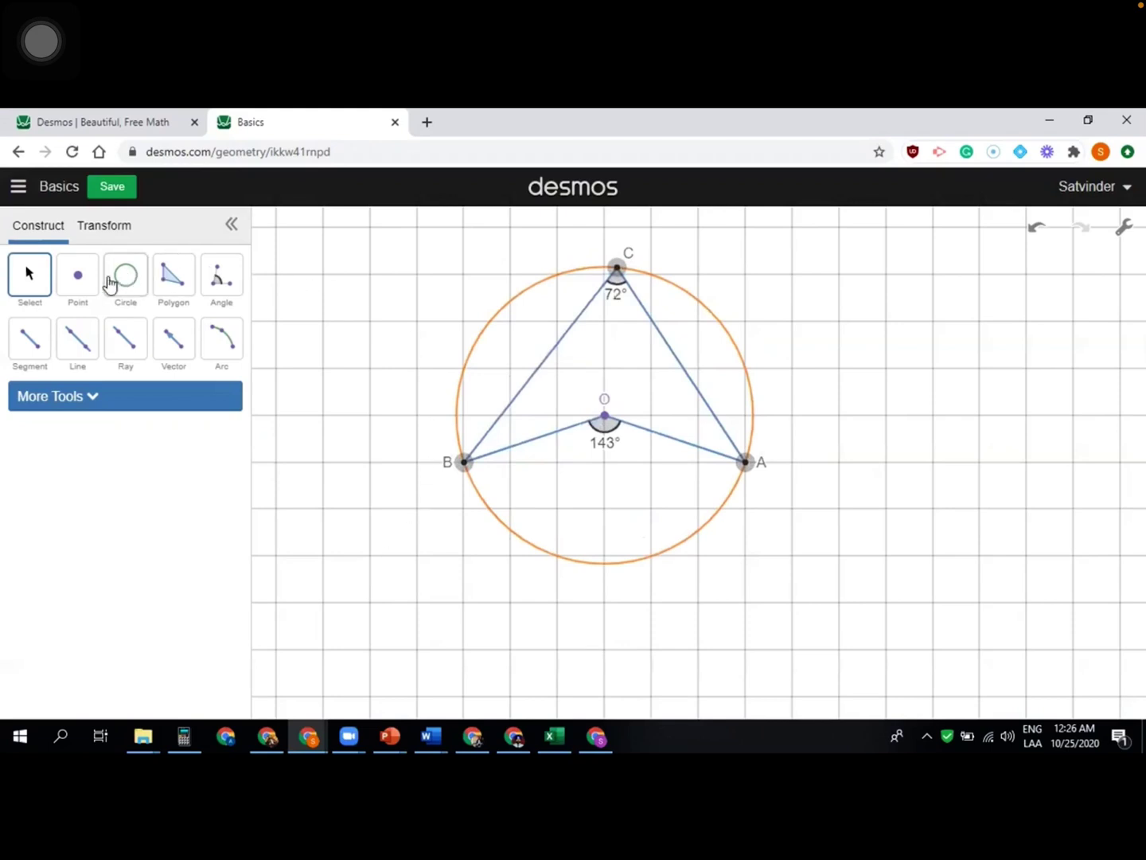
# Place a new point at the bottom of the circle and join it to the centre O with a segment.
pyautogui.click(78, 280)
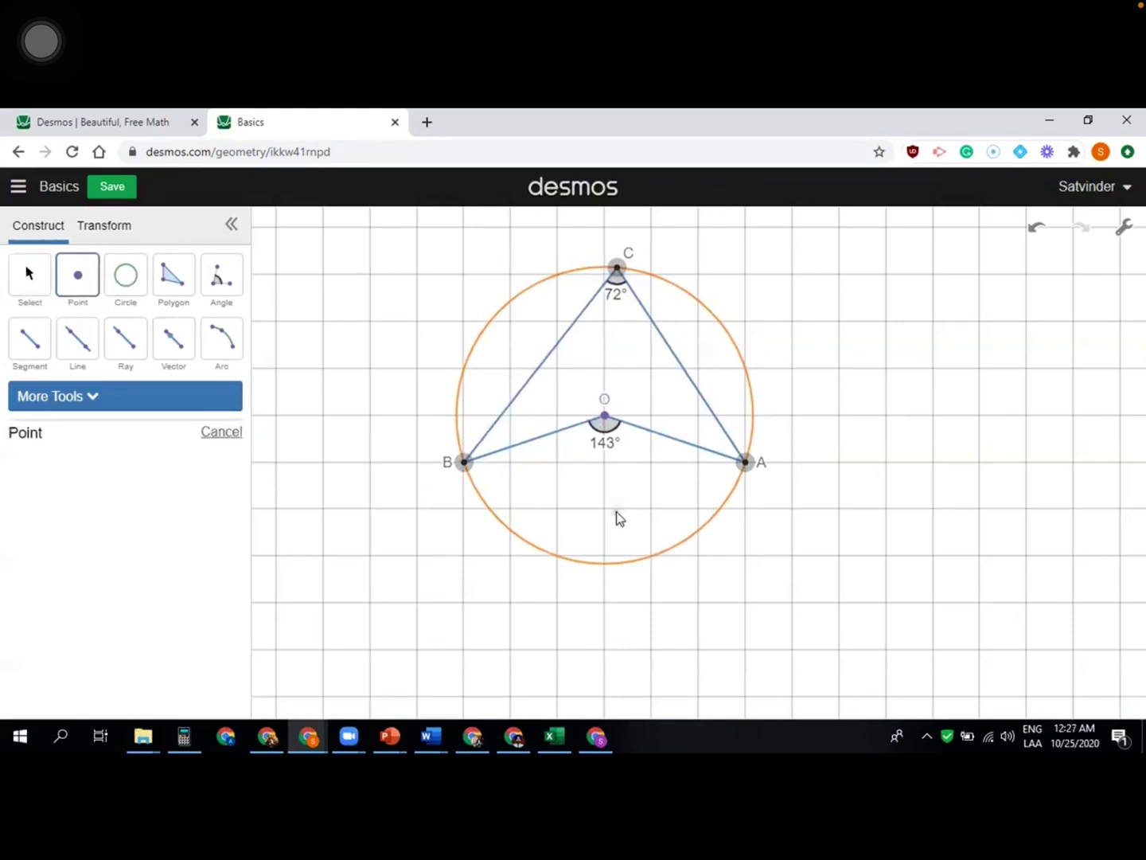
pyautogui.click(604, 563)
pyautogui.click(32, 276)
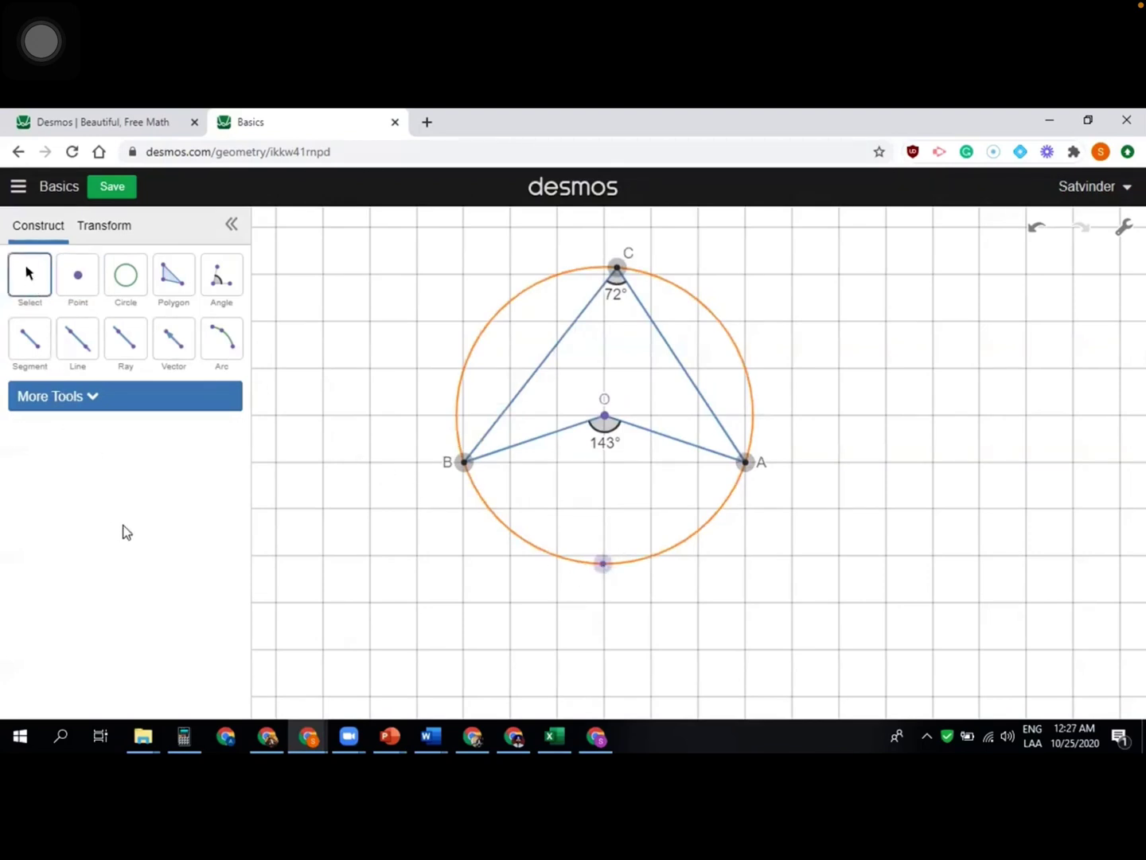
pyautogui.click(31, 349)
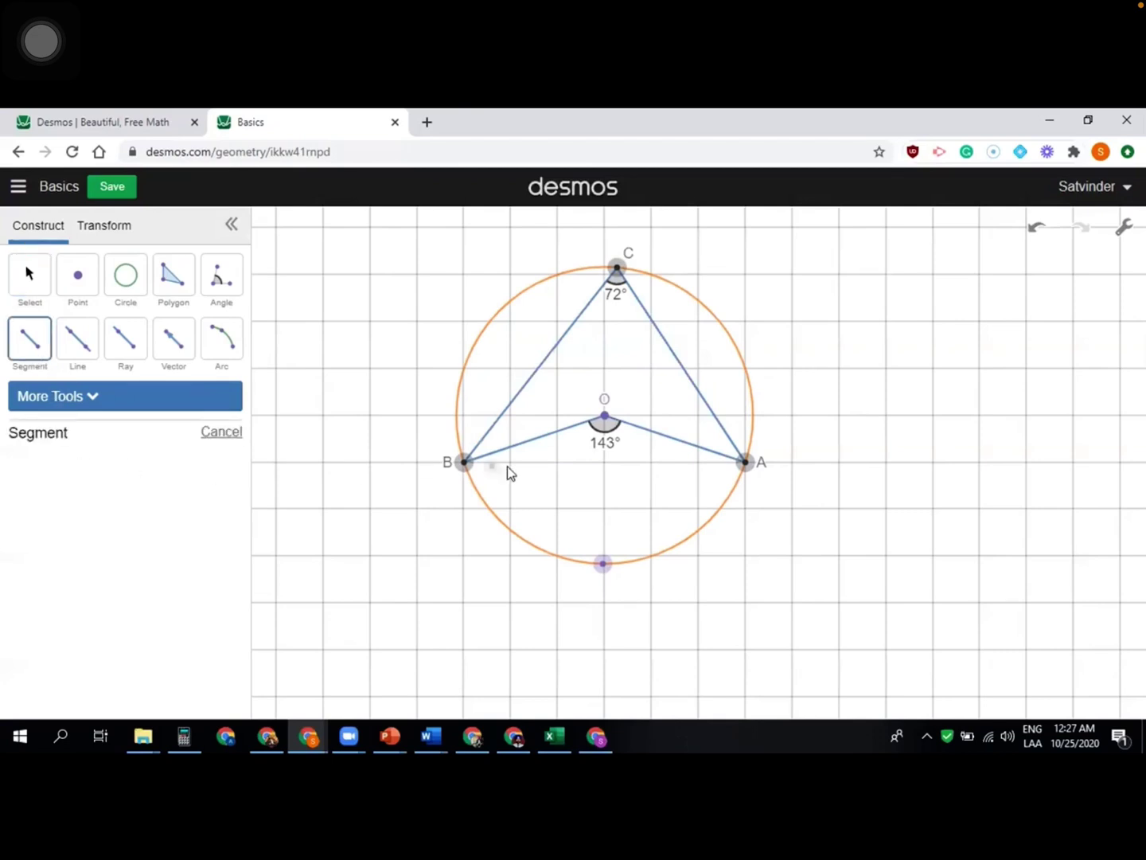
pyautogui.click(606, 416)
pyautogui.click(605, 566)
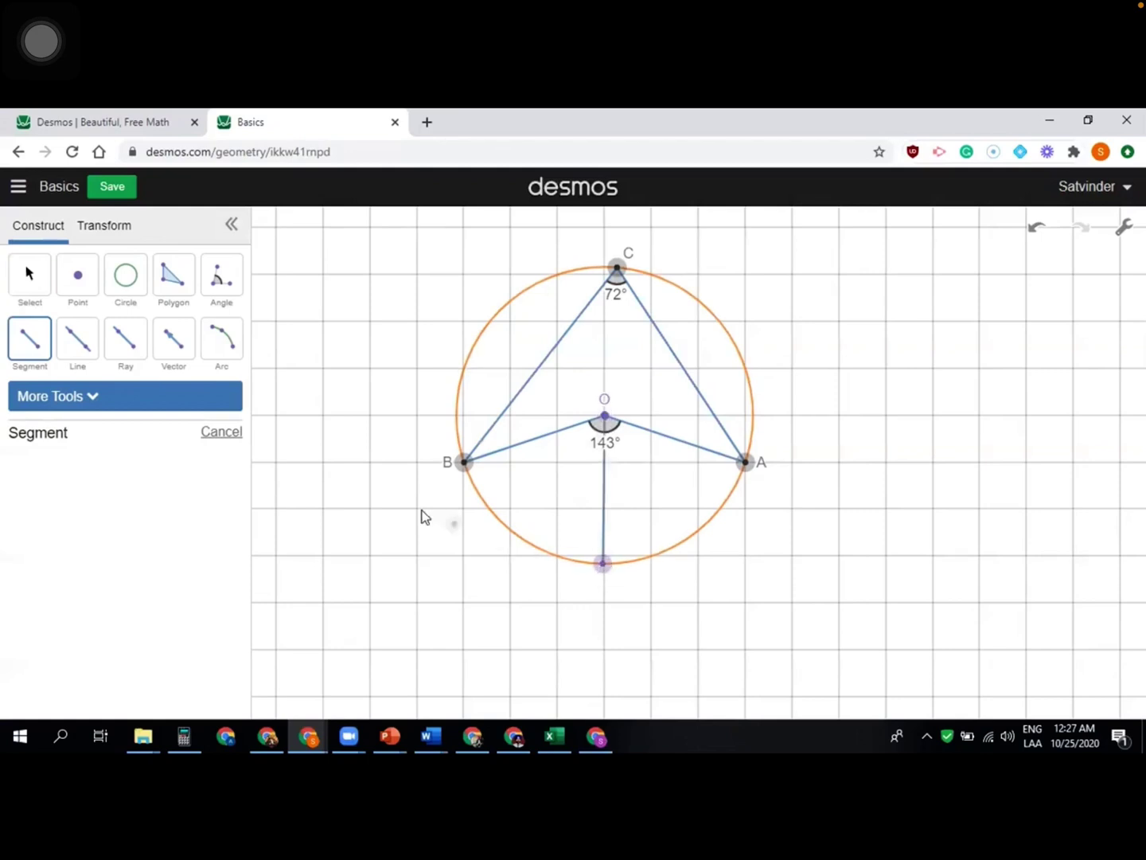
# Construct a line perpendicular to the new vertical radius through its endpoint on the circle.
pyautogui.click(96, 400)
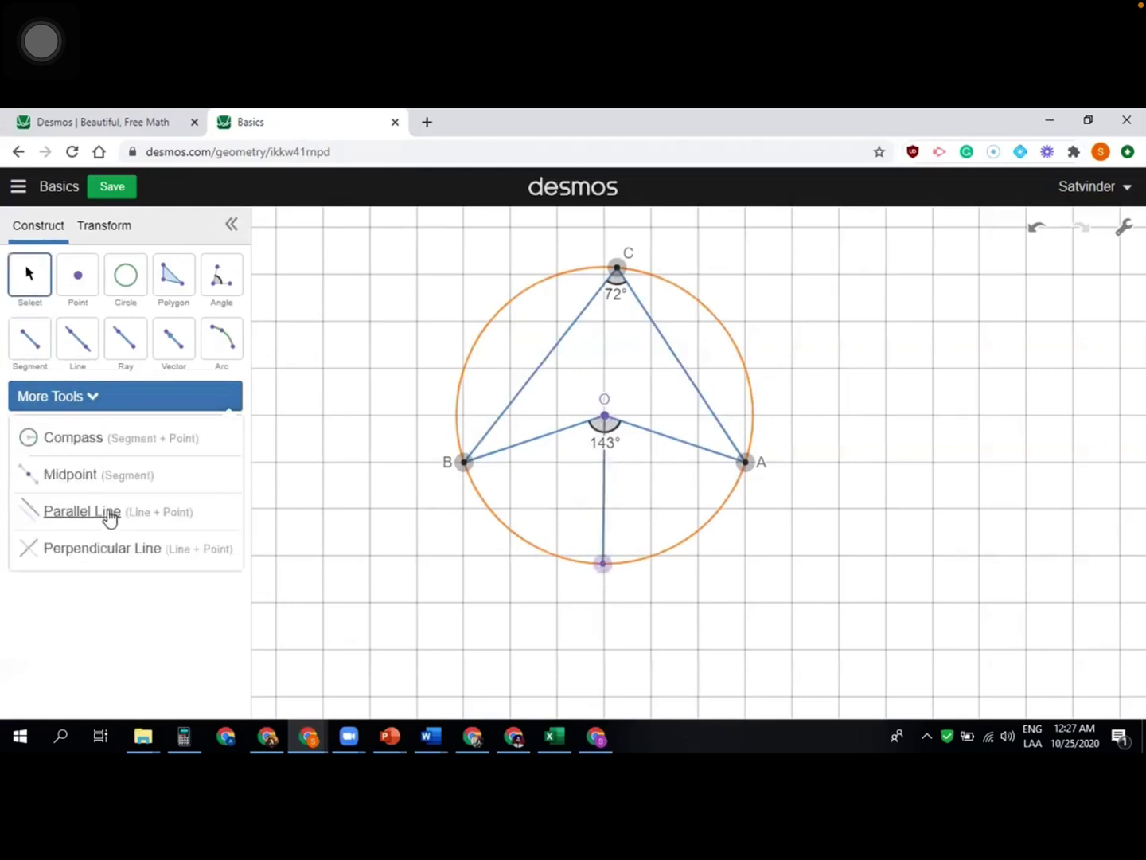
pyautogui.click(113, 559)
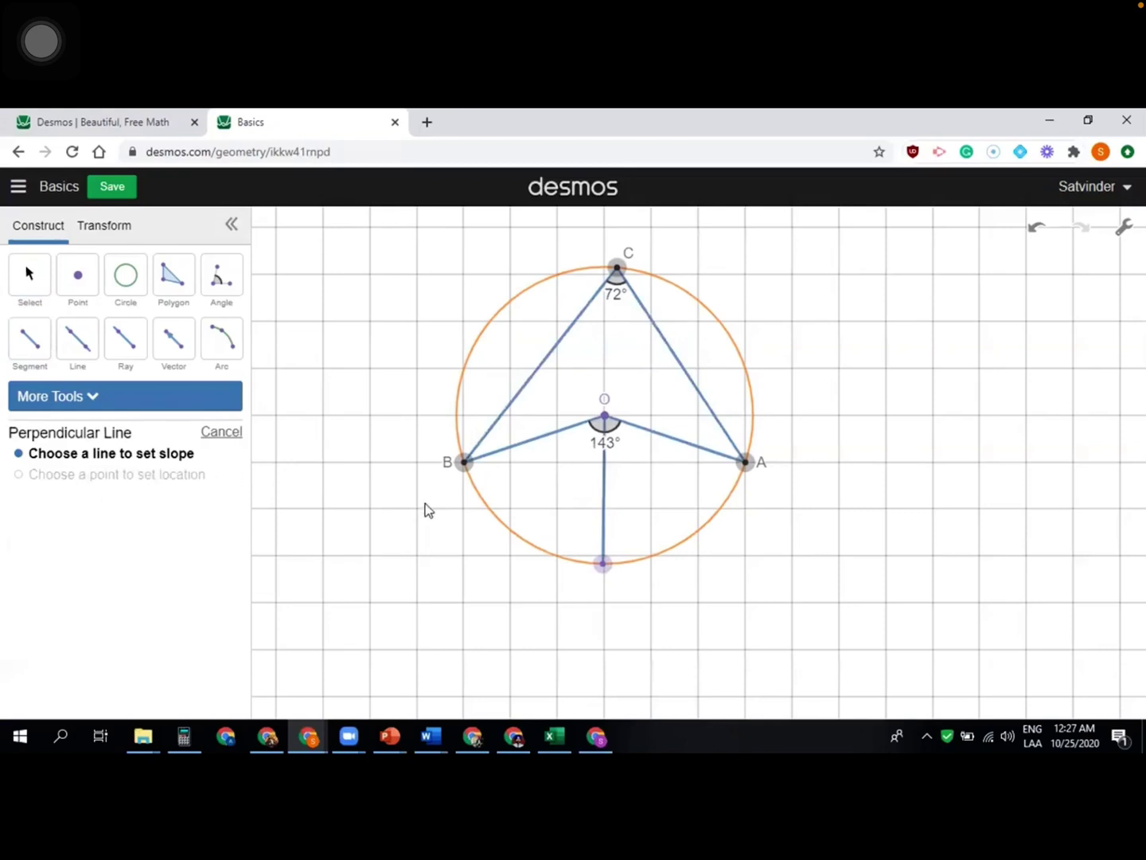
pyautogui.click(605, 503)
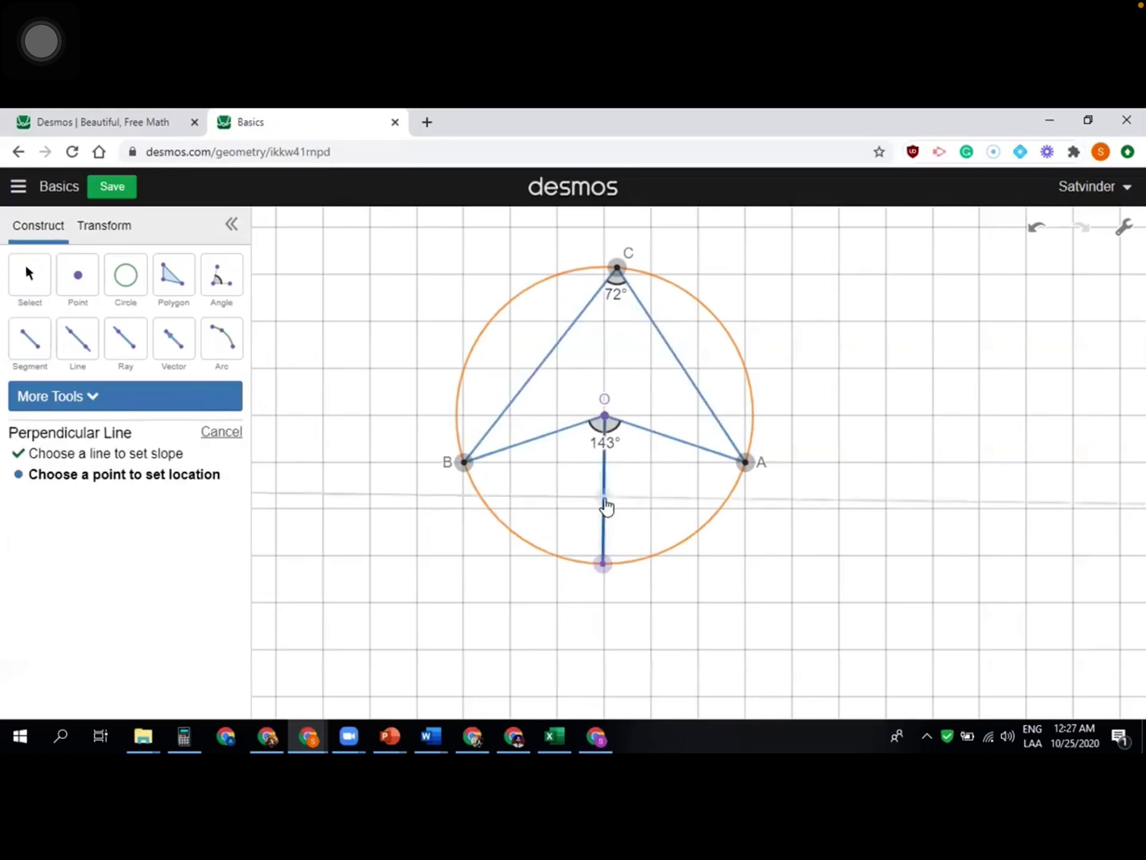
pyautogui.click(603, 564)
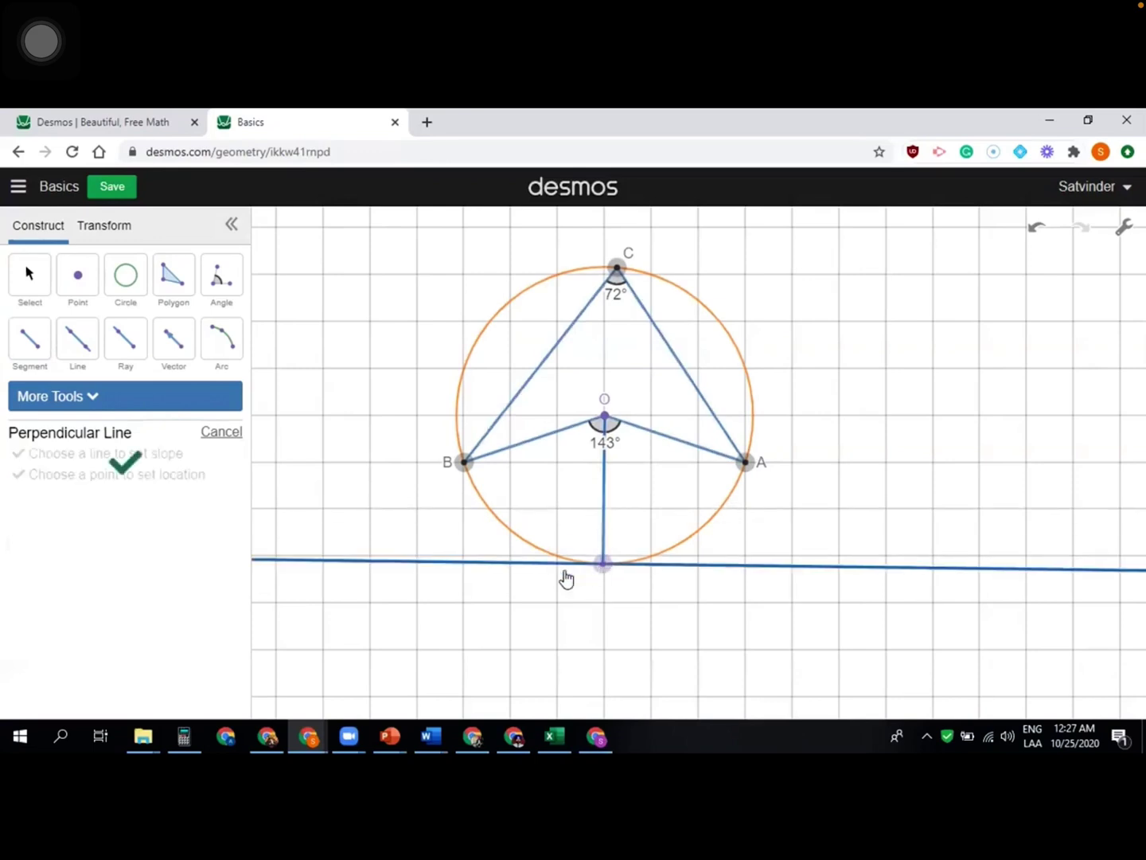
# Measure the angle between the lower radius and the tangent, using a new point on the tangent's right part, and shift the tangency point slightly right.
pyautogui.click(222, 284)
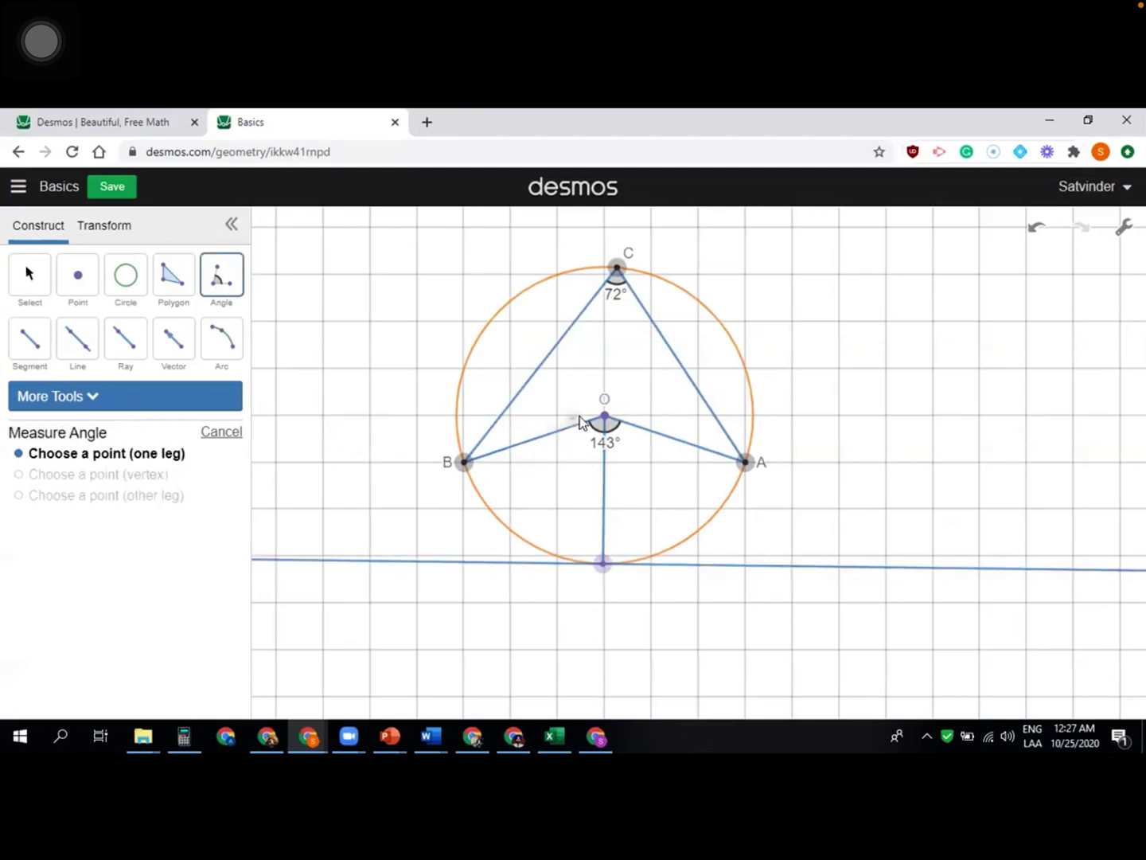
pyautogui.click(605, 417)
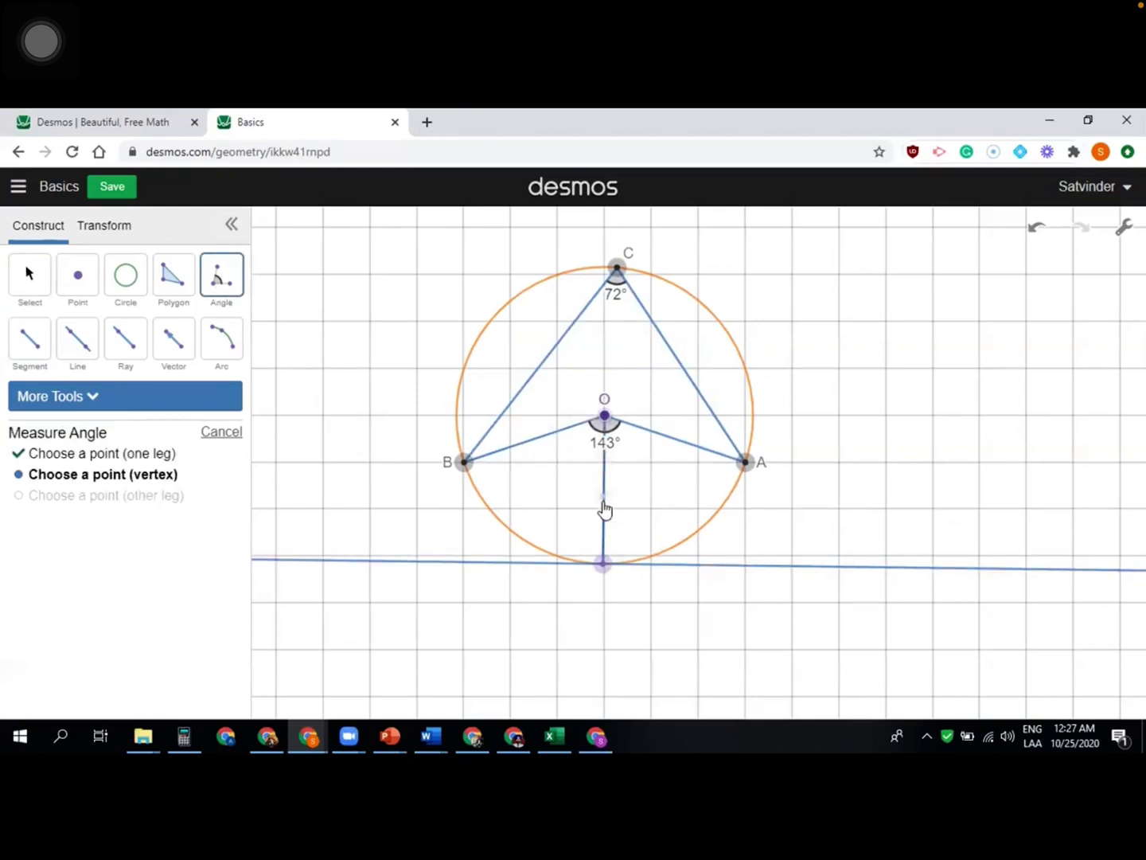
pyautogui.click(604, 563)
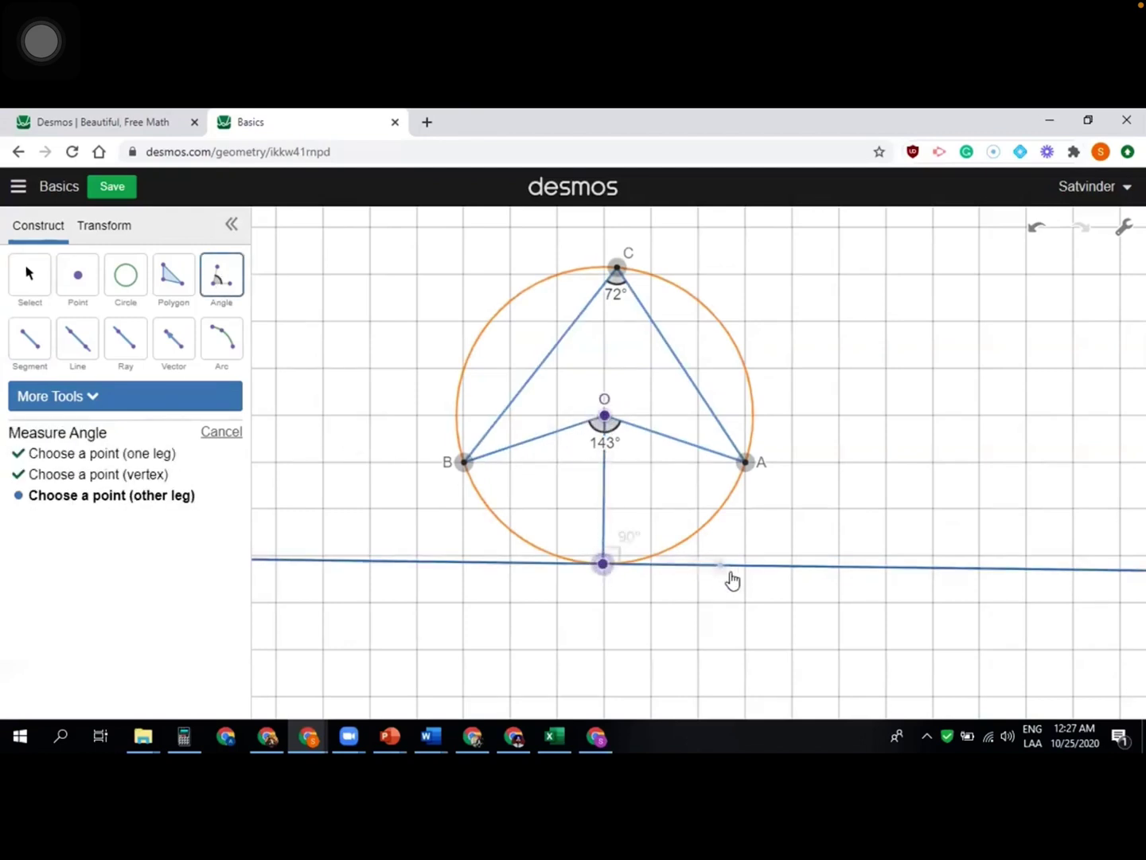
pyautogui.click(796, 568)
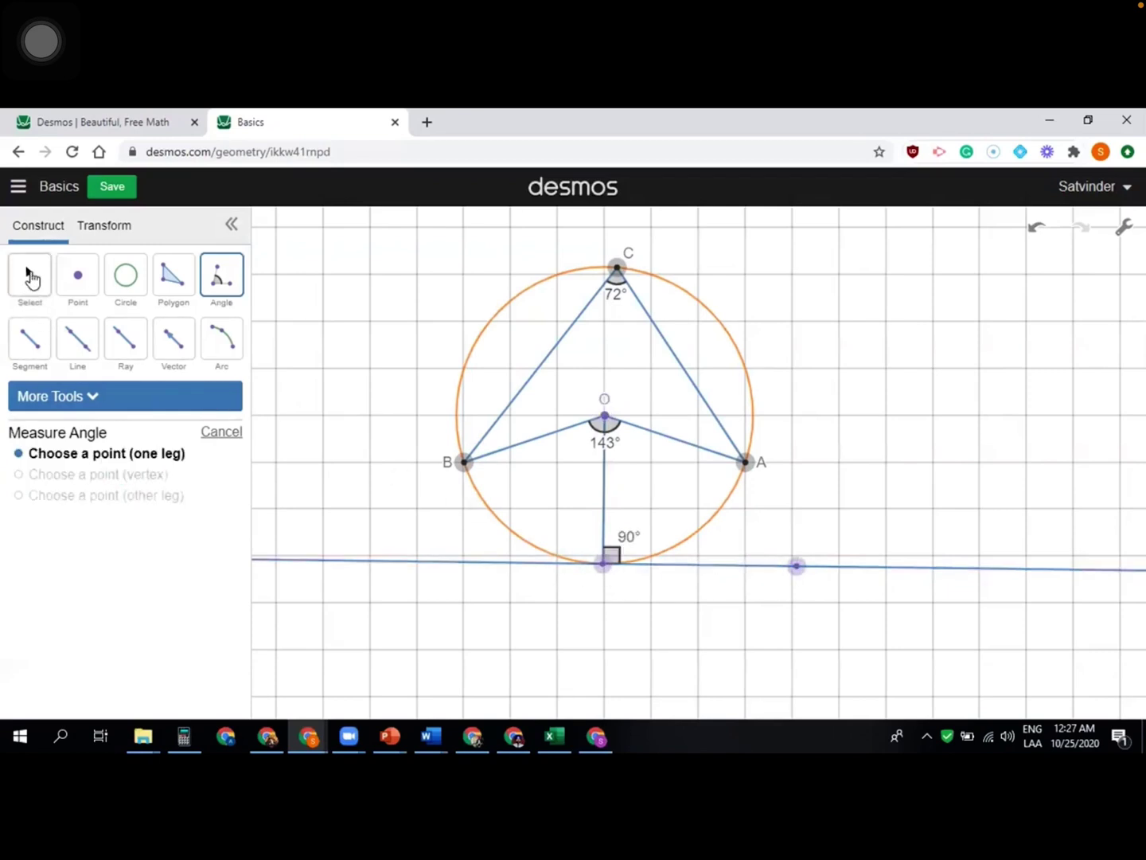
pyautogui.click(30, 277)
pyautogui.moveTo(605, 567); pyautogui.dragTo(620, 607)
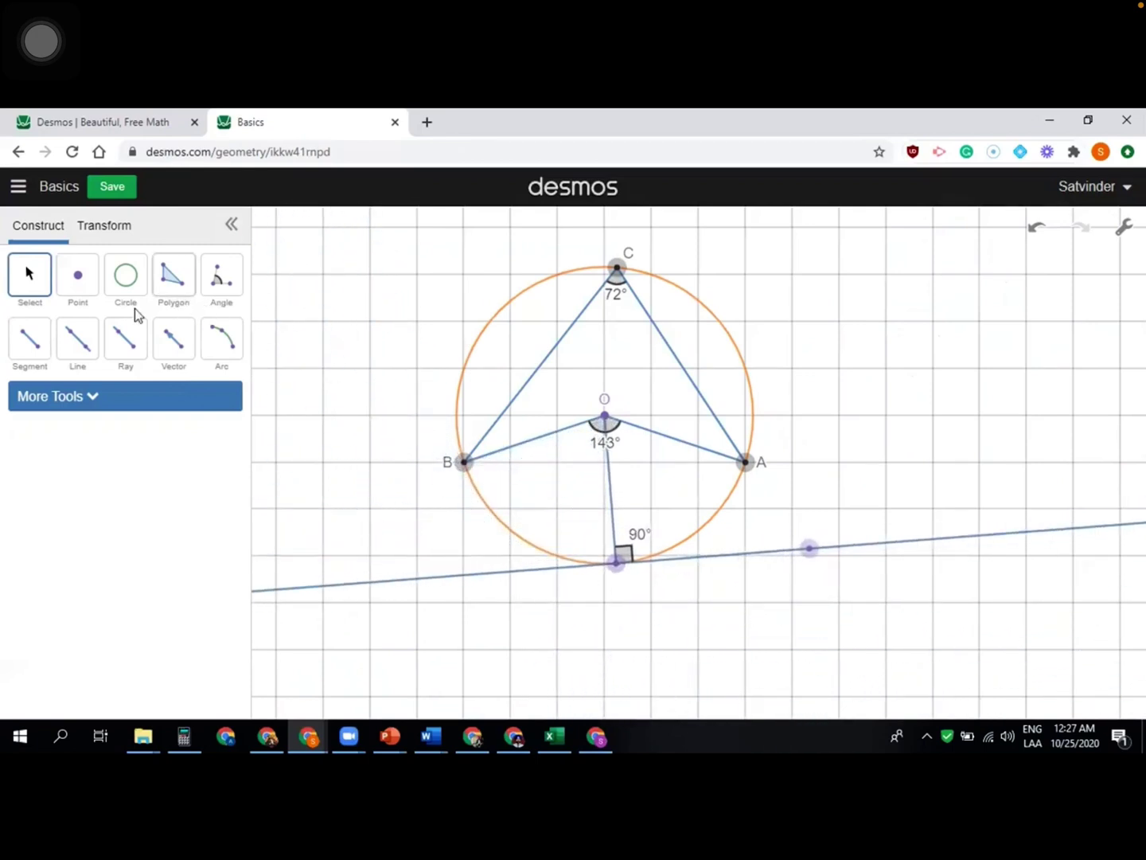
# Draw a segment from the centre O to the outer point on the tangent line.
pyautogui.click(32, 344)
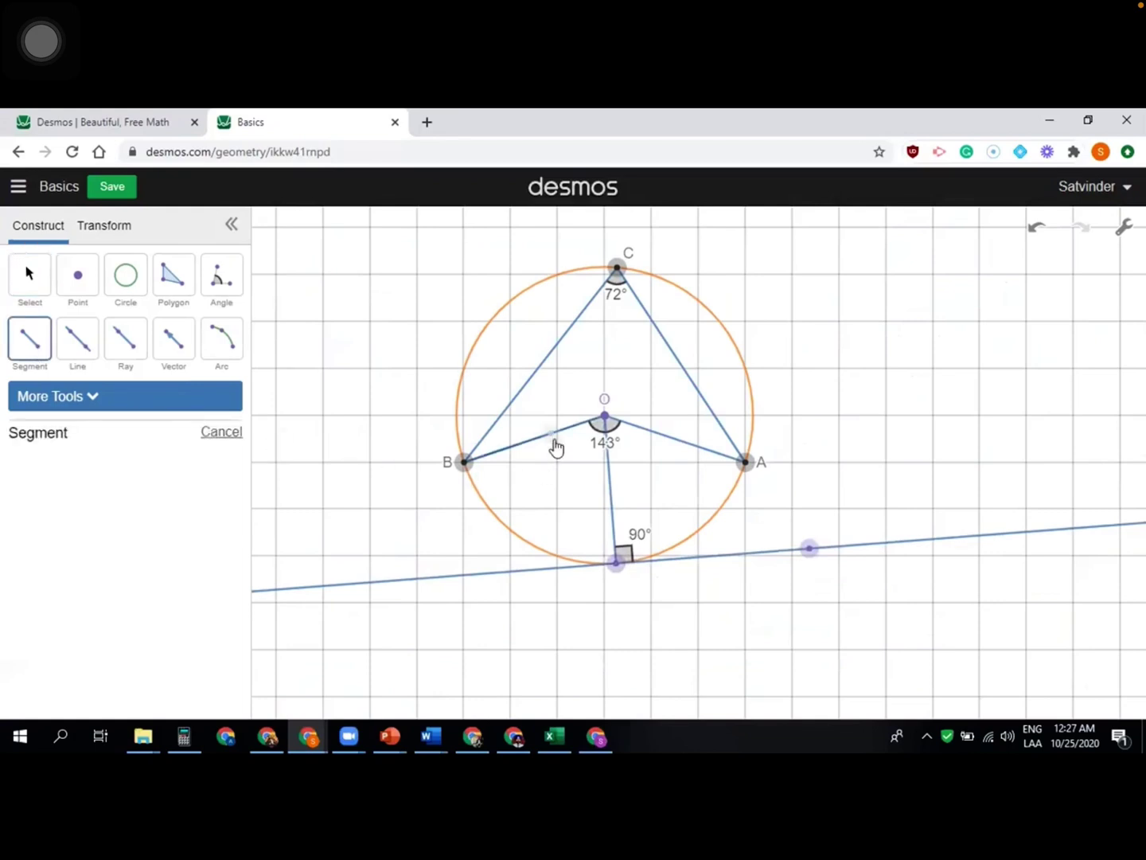
pyautogui.click(606, 415)
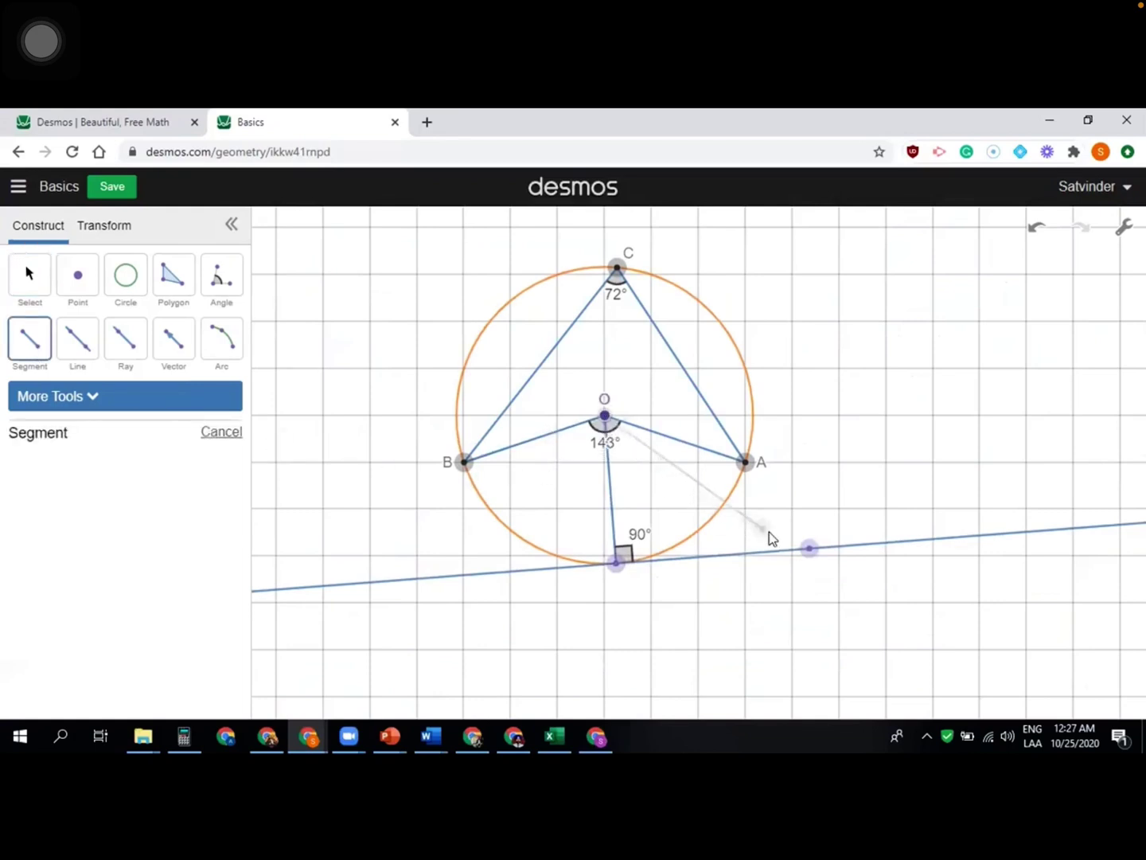
pyautogui.click(810, 550)
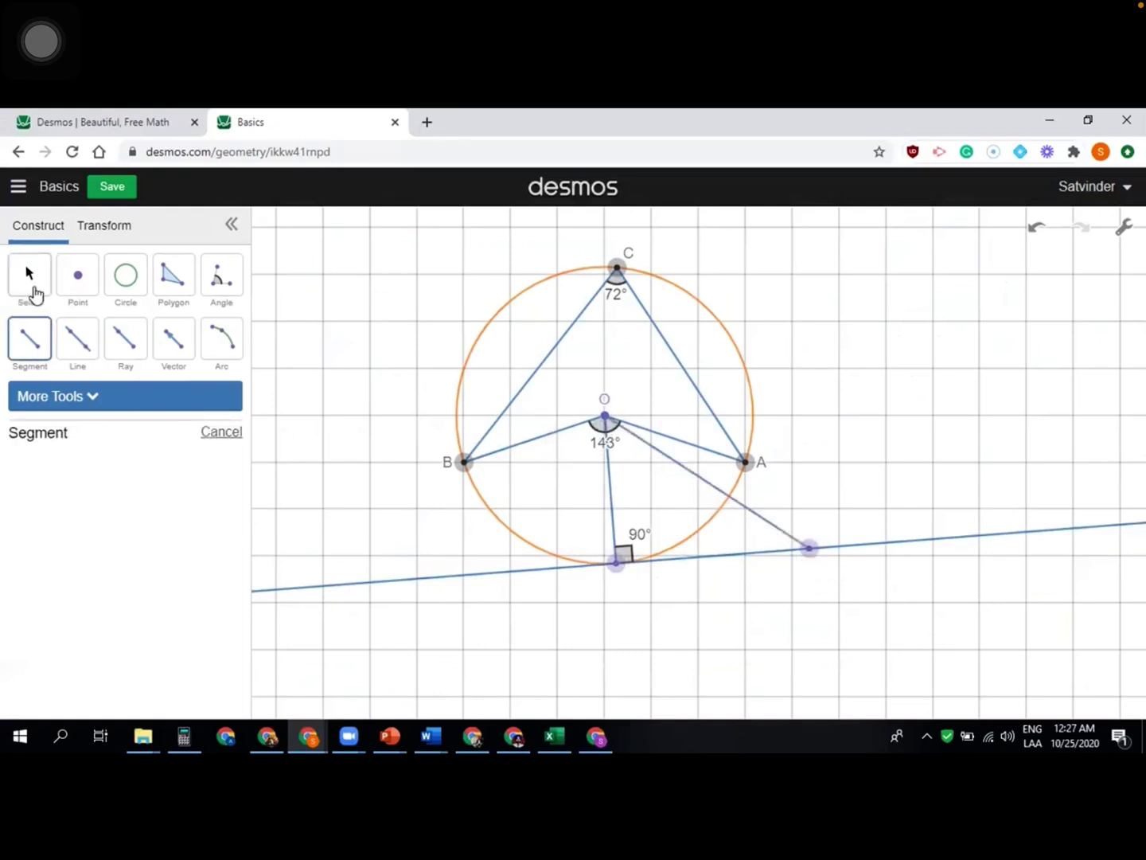
# Colour green the segment from O to the outer tangent point and the radius to the tangency point.
pyautogui.click(45, 285)
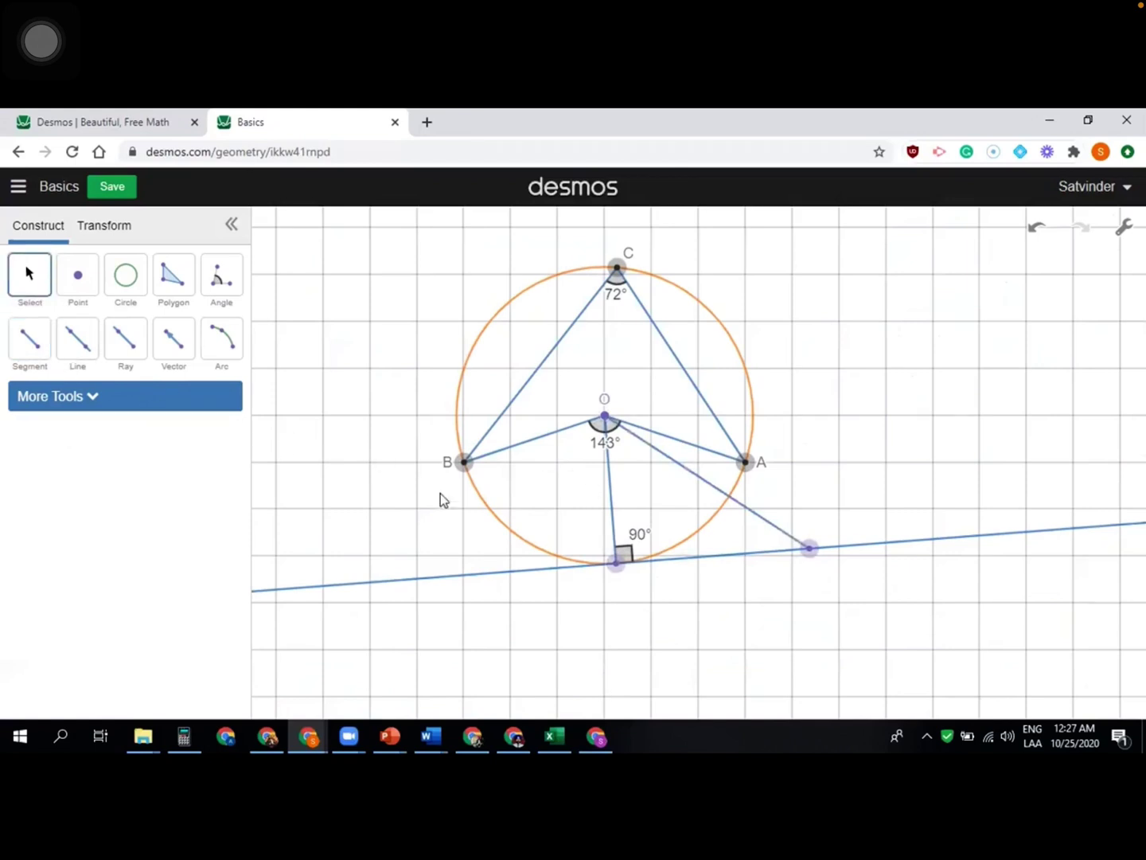
pyautogui.click(686, 477)
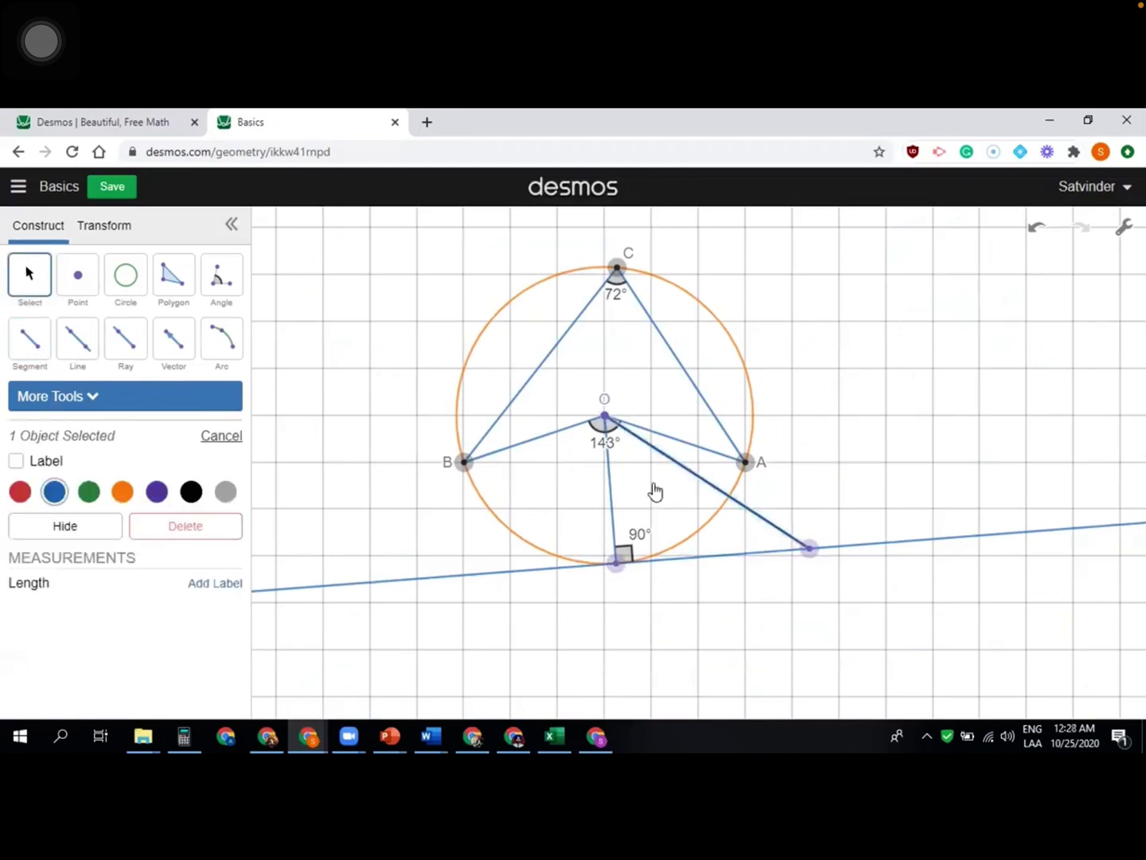
pyautogui.click(88, 491)
pyautogui.click(613, 525)
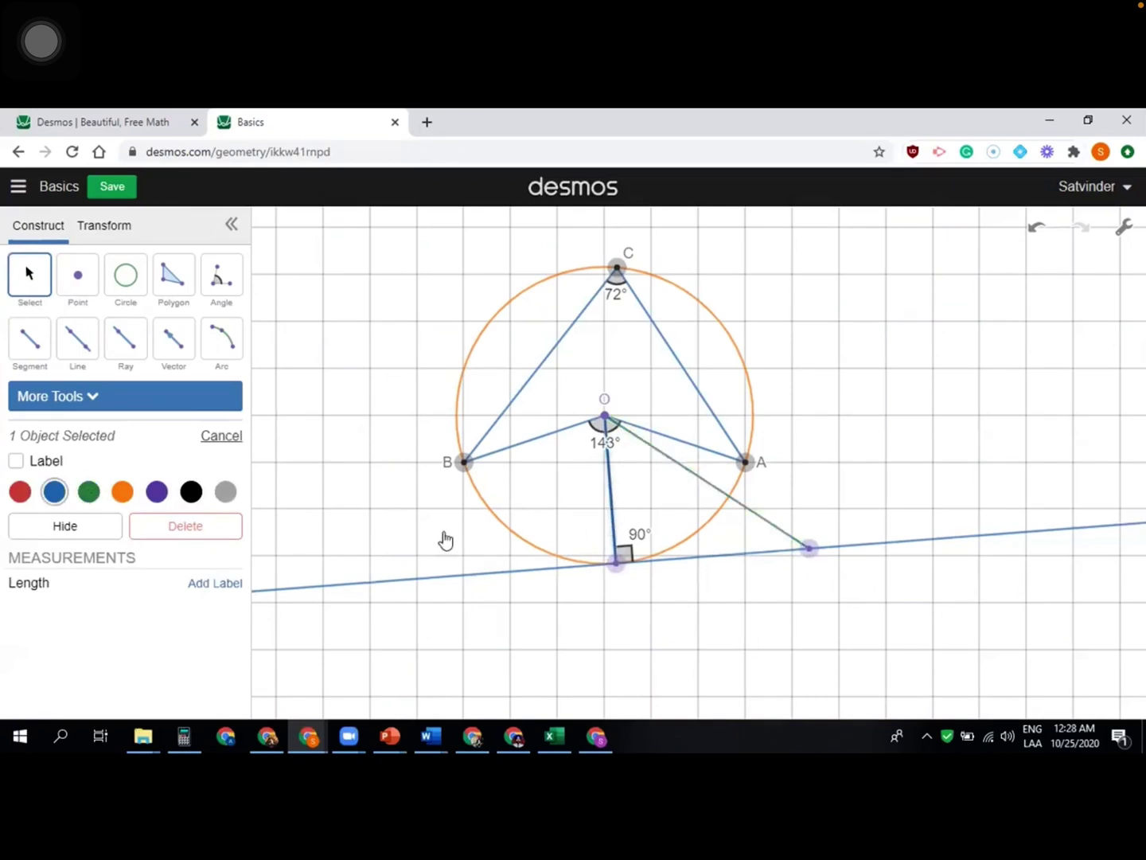
pyautogui.click(90, 493)
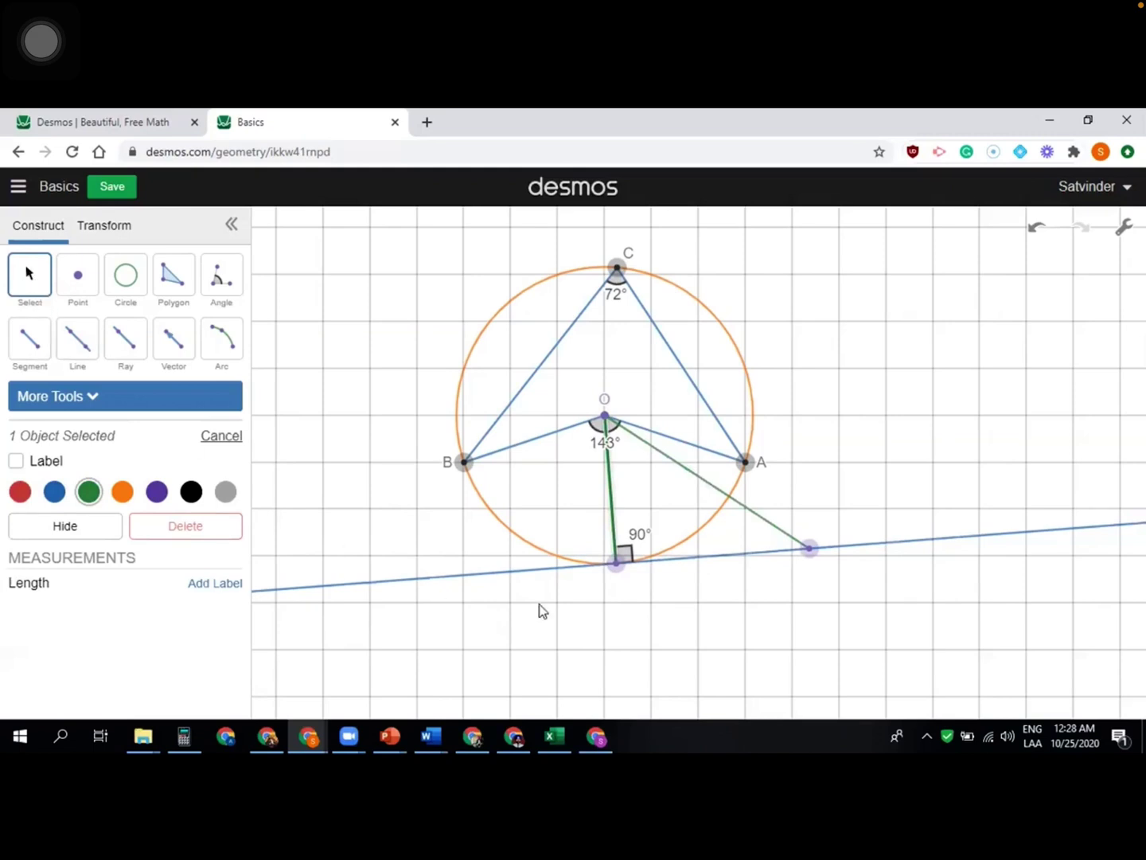
# Shift the outer tangent point slightly towards the tangency point and label the segment from O to it "x={length}".
pyautogui.moveTo(806, 551); pyautogui.dragTo(782, 562)
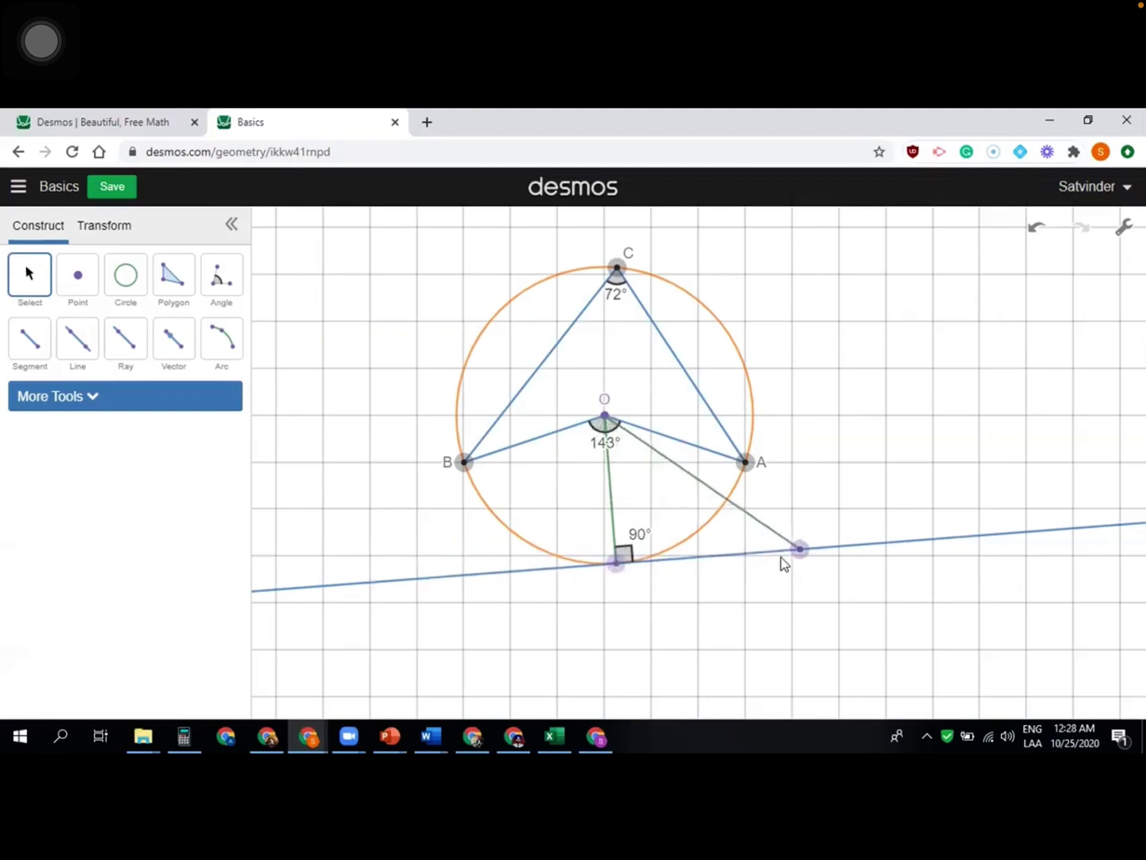
pyautogui.click(756, 526)
pyautogui.click(16, 462)
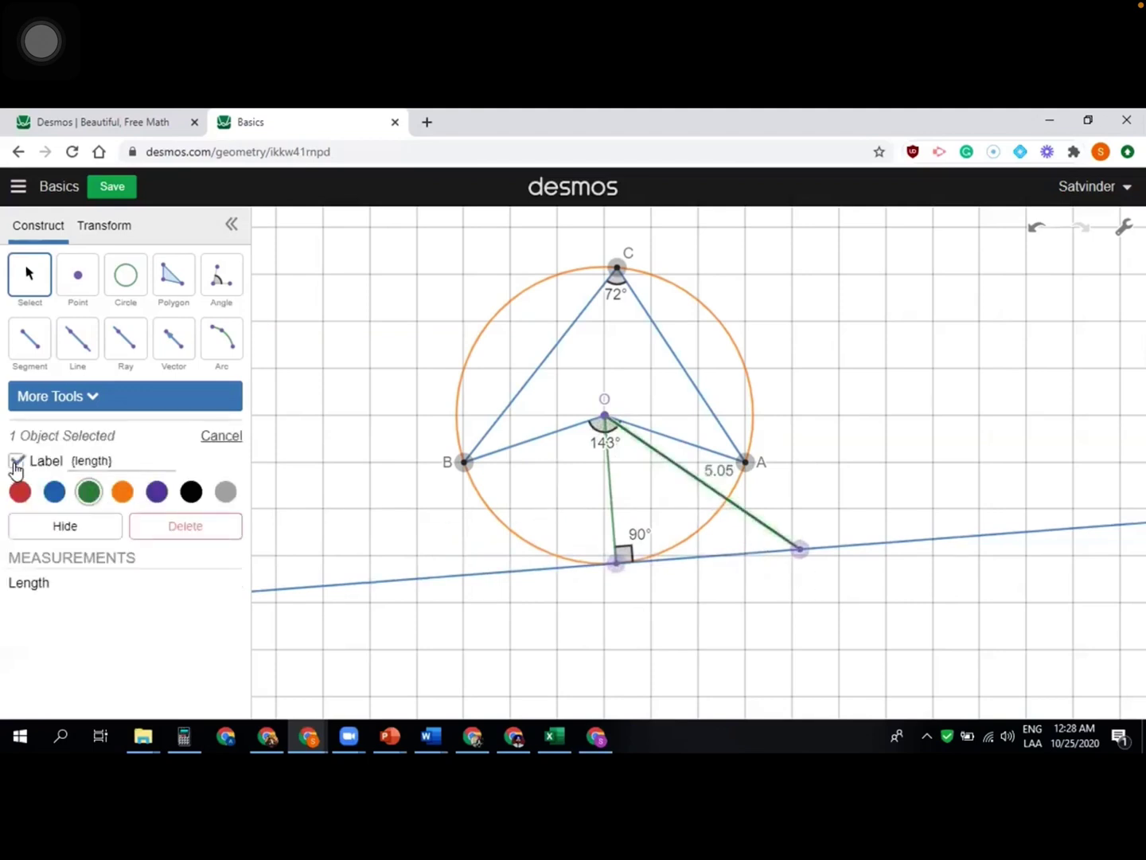
pyautogui.click(71, 462)
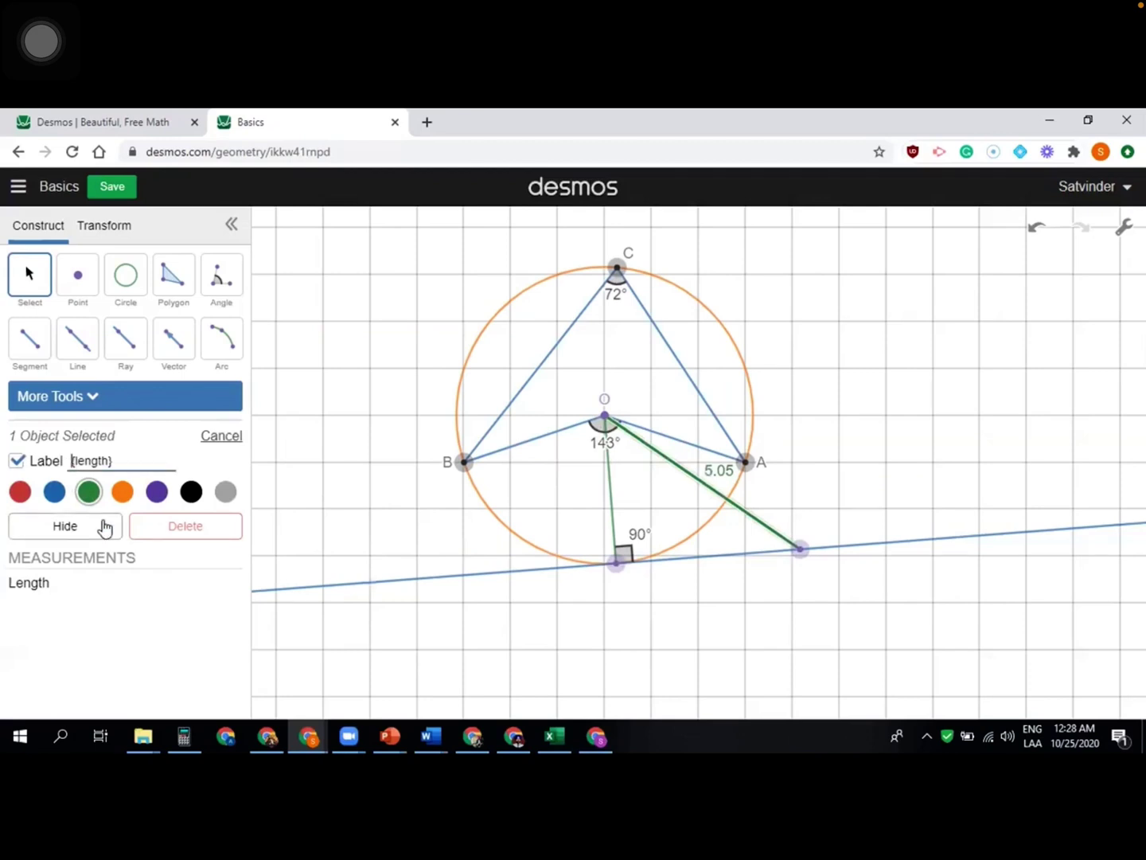
pyautogui.write('x=')
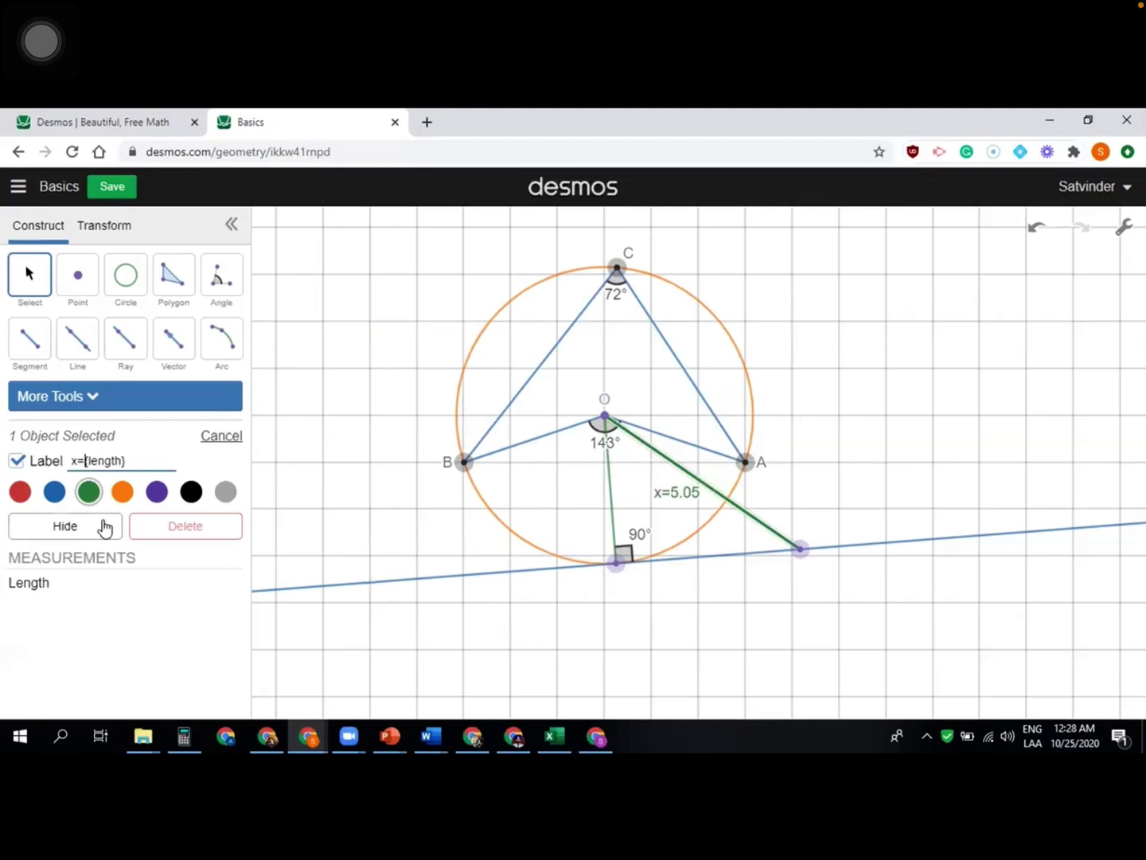
# Label the green radius from O to the tangency point "r={length}".
pyautogui.click(612, 506)
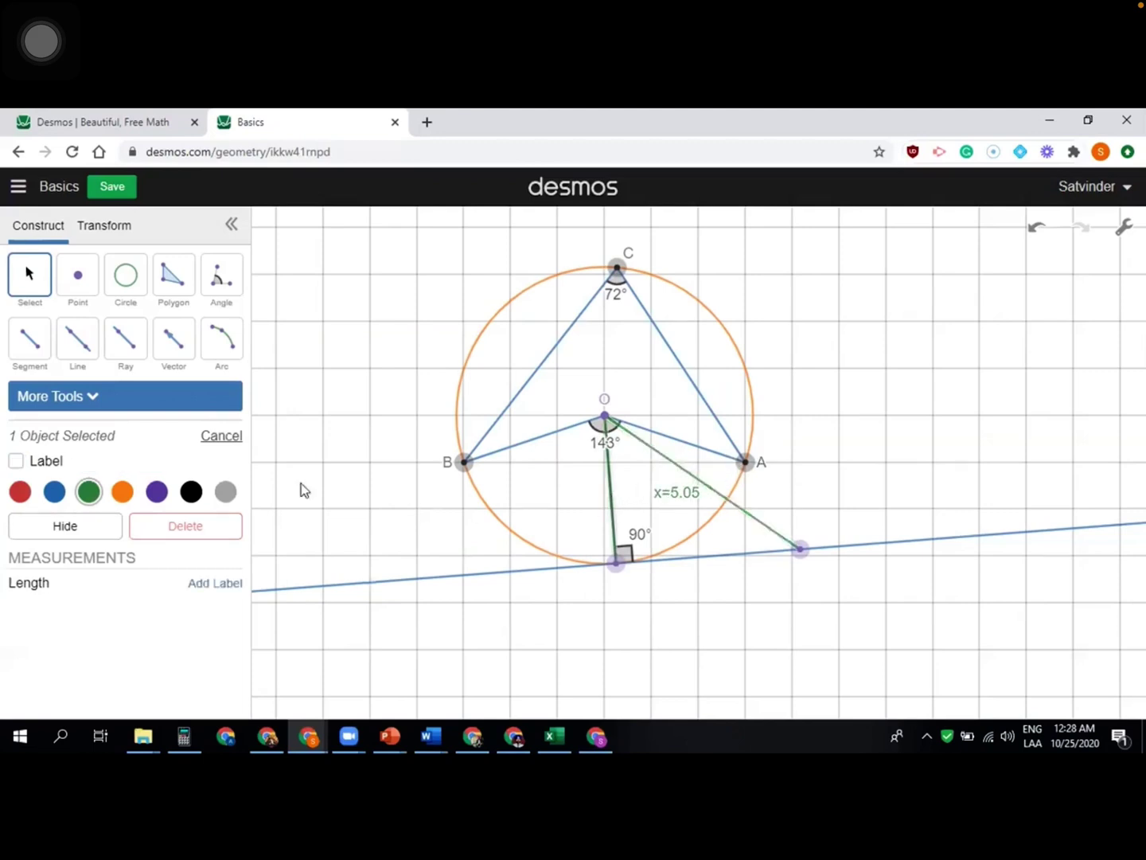
pyautogui.click(19, 462)
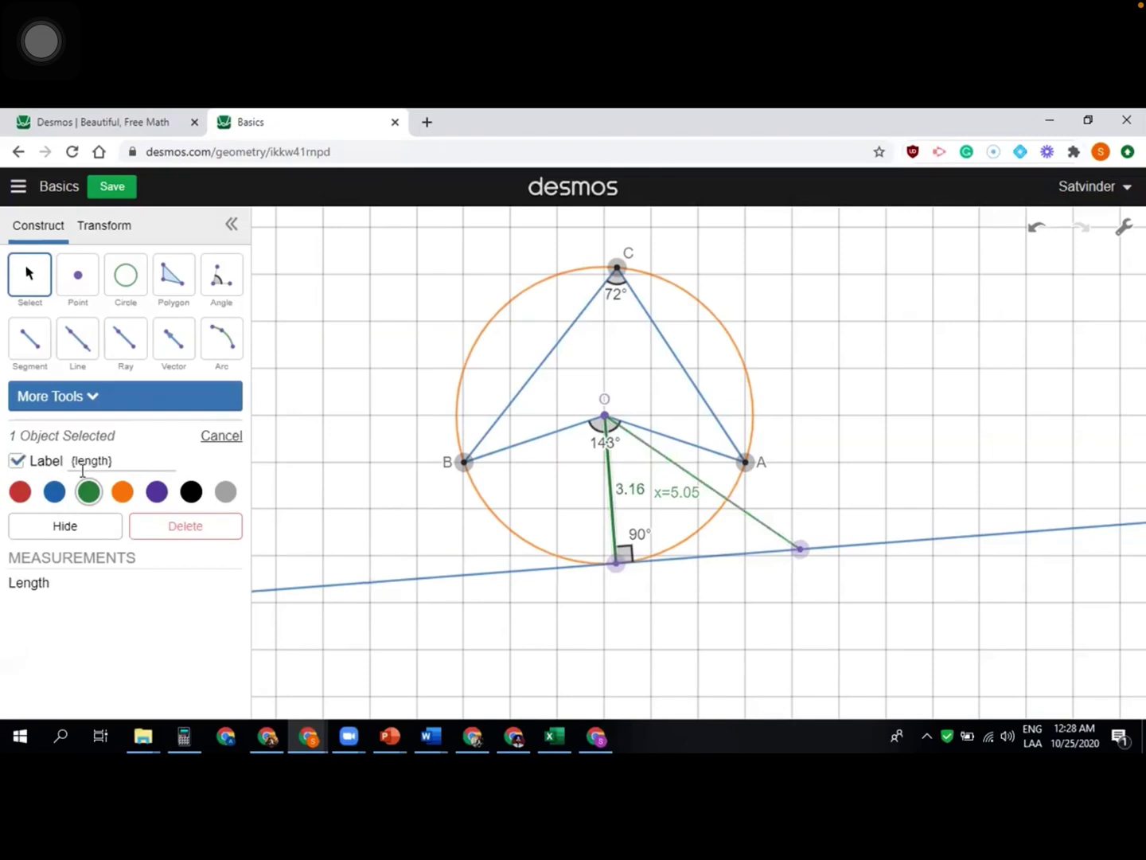
pyautogui.click(71, 464)
pyautogui.write('r=')
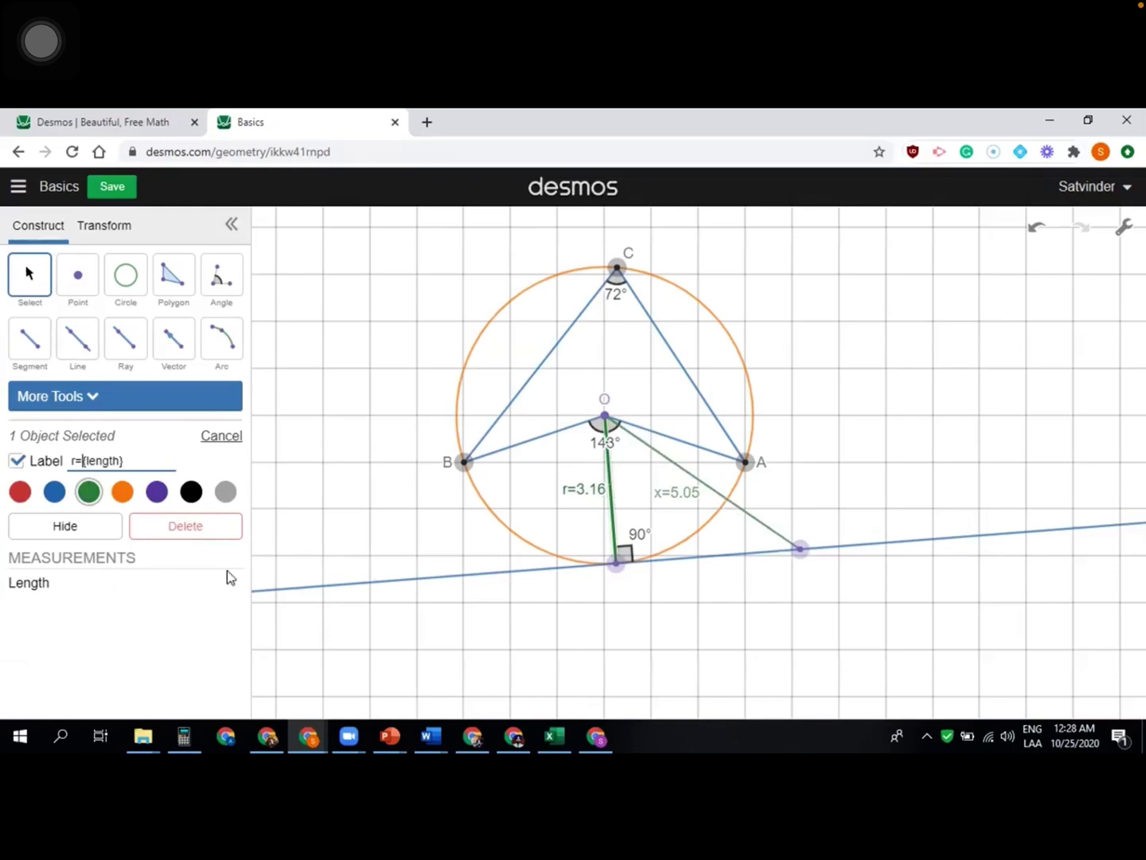
# Move the tangency point directly below O to level the tangent, and enlarge the circle by pulling point A slightly outward and up.
pyautogui.moveTo(806, 558)
pyautogui.mouseDown()
pyautogui.moveTo(737, 577)
pyautogui.moveTo(436, 575)
pyautogui.moveTo(803, 549)
pyautogui.mouseUp()
pyautogui.moveTo(613, 570); pyautogui.dragTo(604, 648)
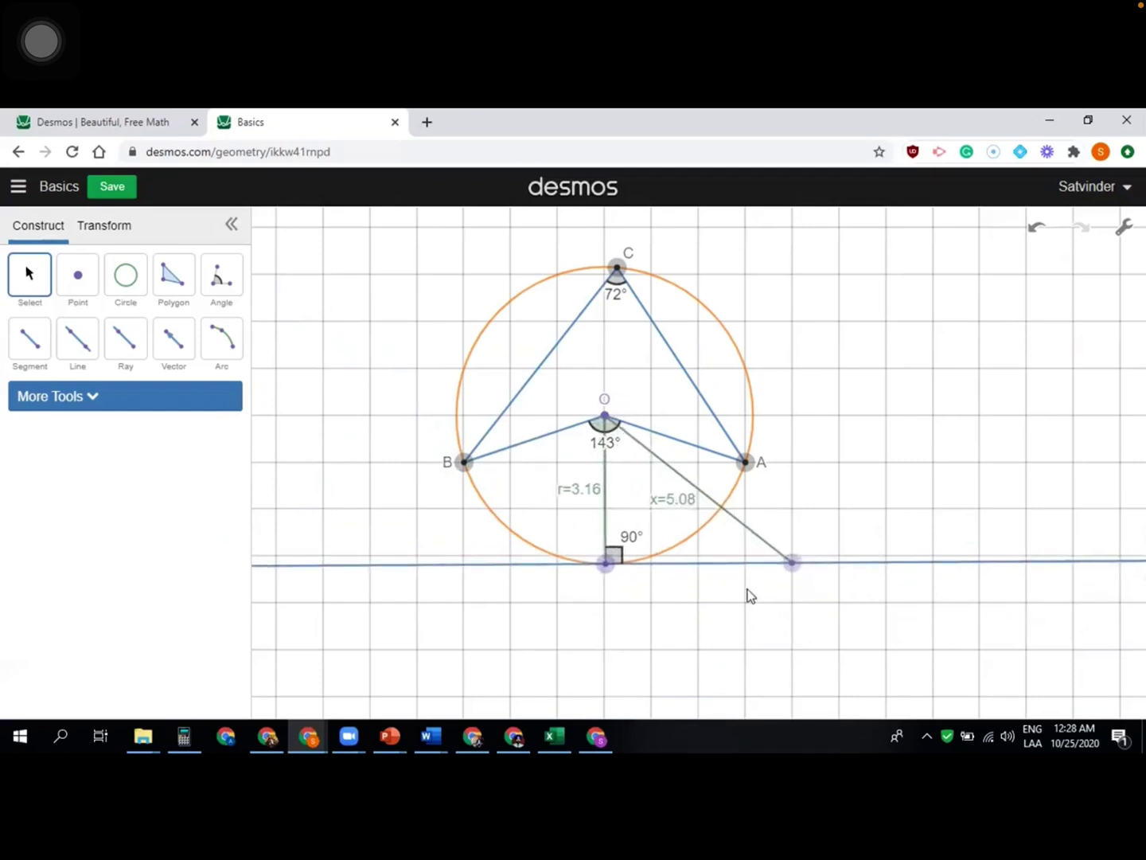
pyautogui.moveTo(744, 464)
pyautogui.mouseDown()
pyautogui.moveTo(749, 357)
pyautogui.moveTo(759, 448)
pyautogui.mouseUp()
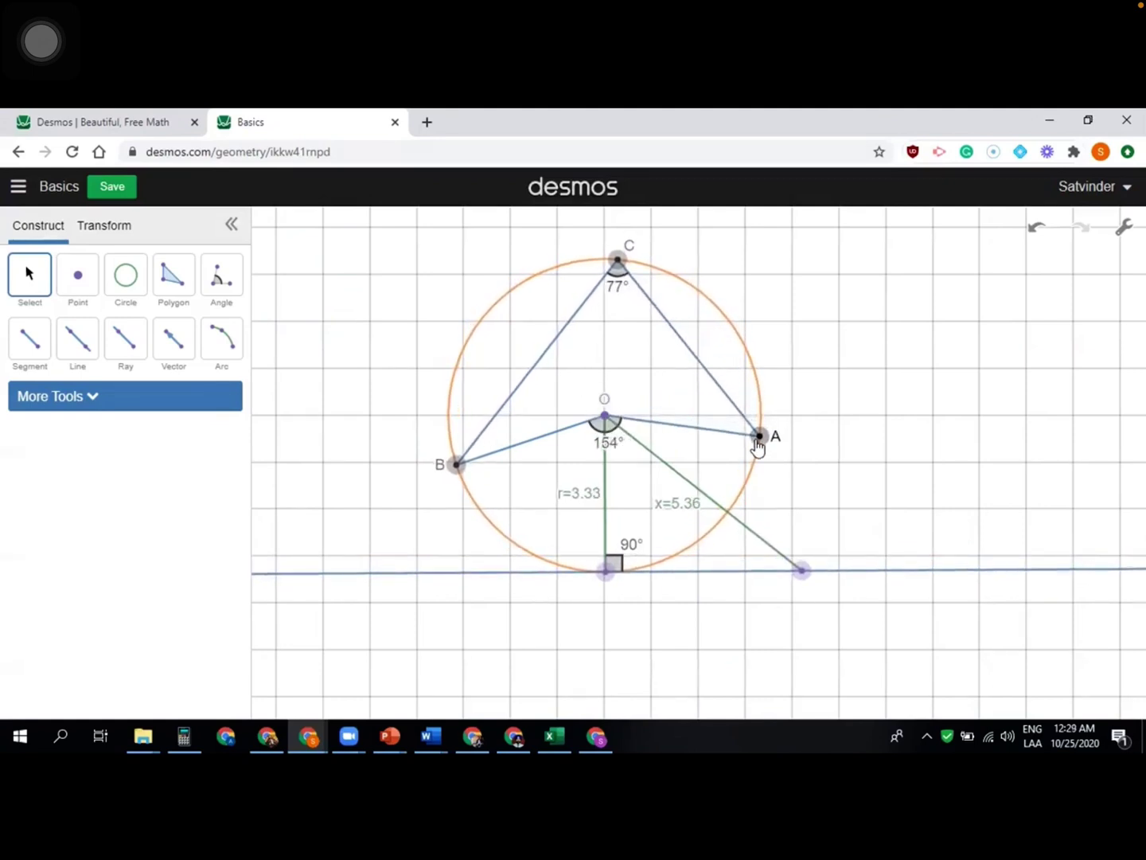
# Hide the segment between A and C and unhide it again.
pyautogui.click(718, 393)
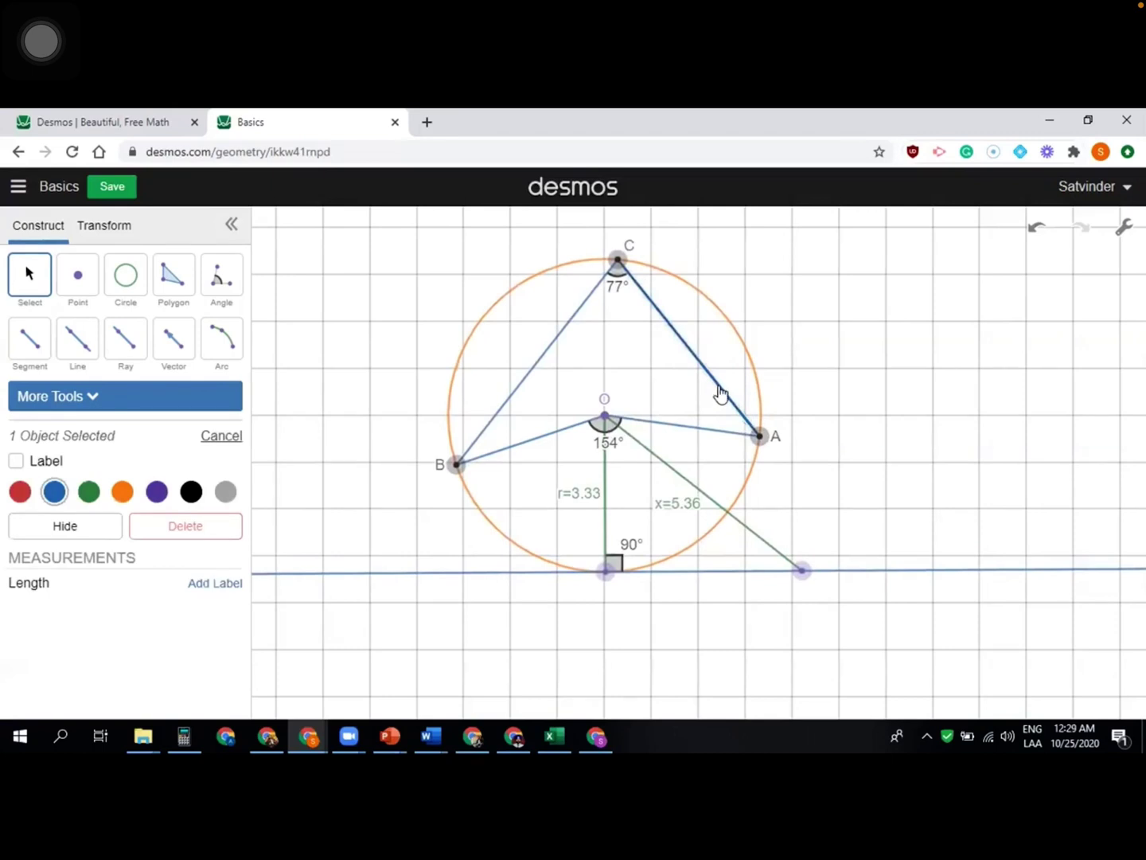
pyautogui.click(85, 528)
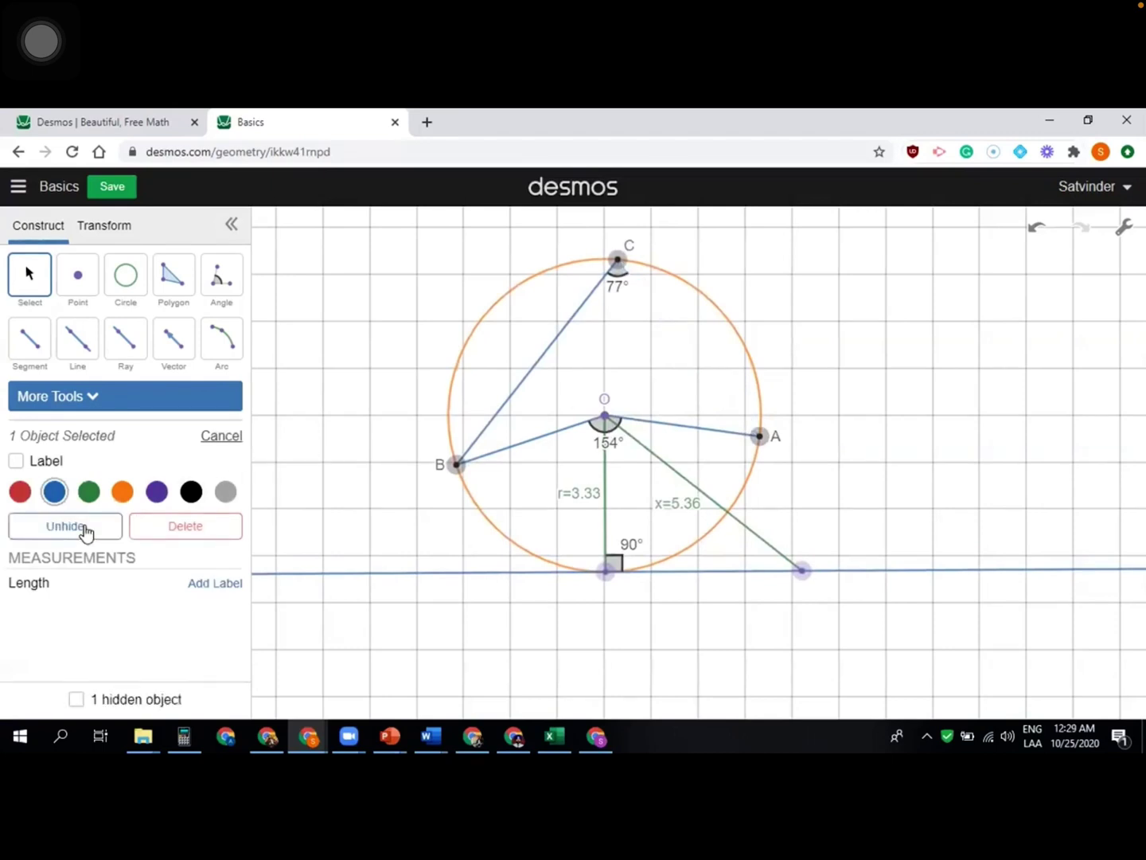
pyautogui.click(85, 529)
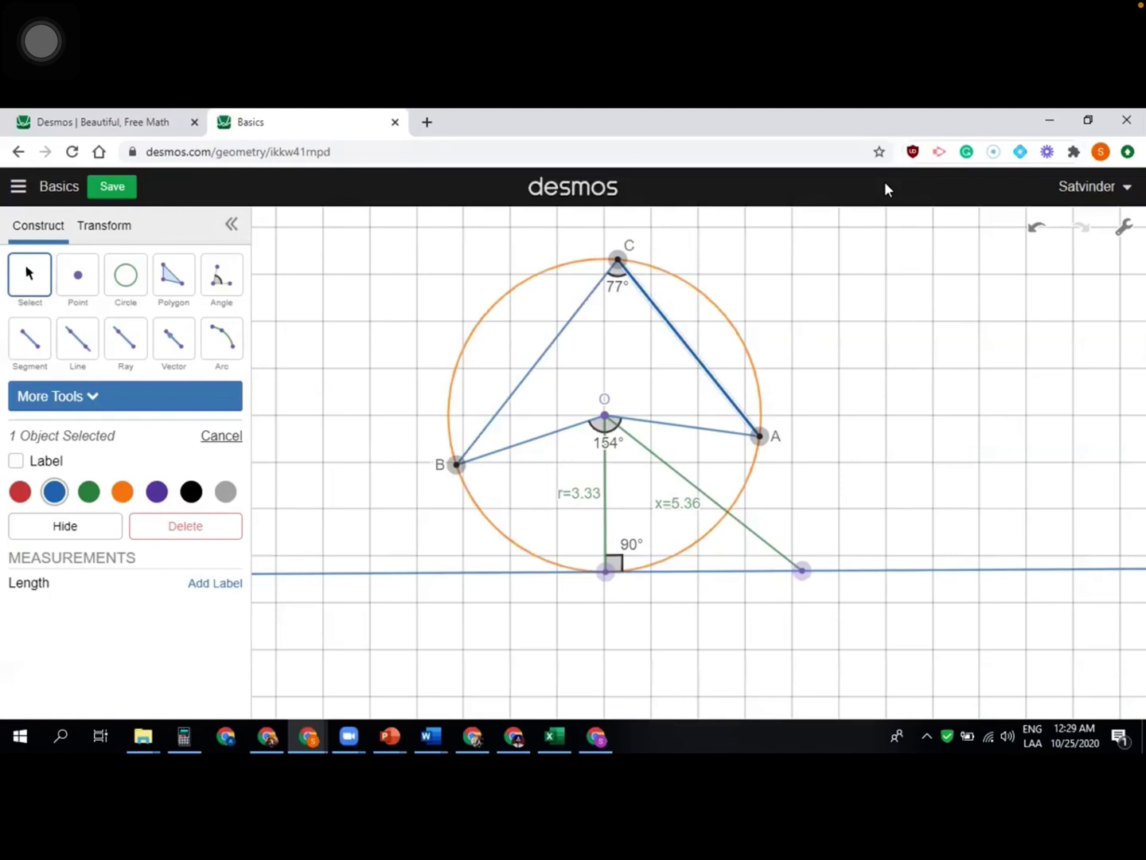
# Open a blank Geometry Tool construction from the Desmos home page and show its background grid.
pyautogui.click(427, 122)
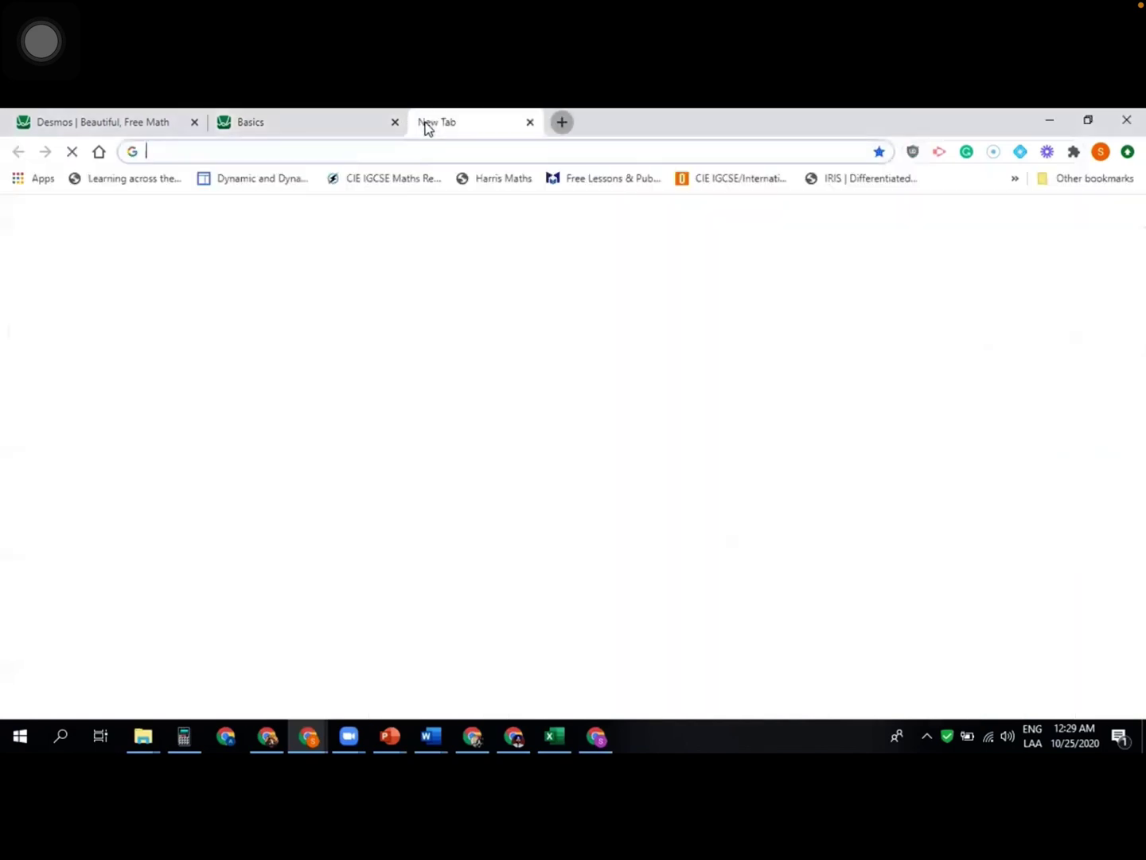
pyautogui.click(383, 155)
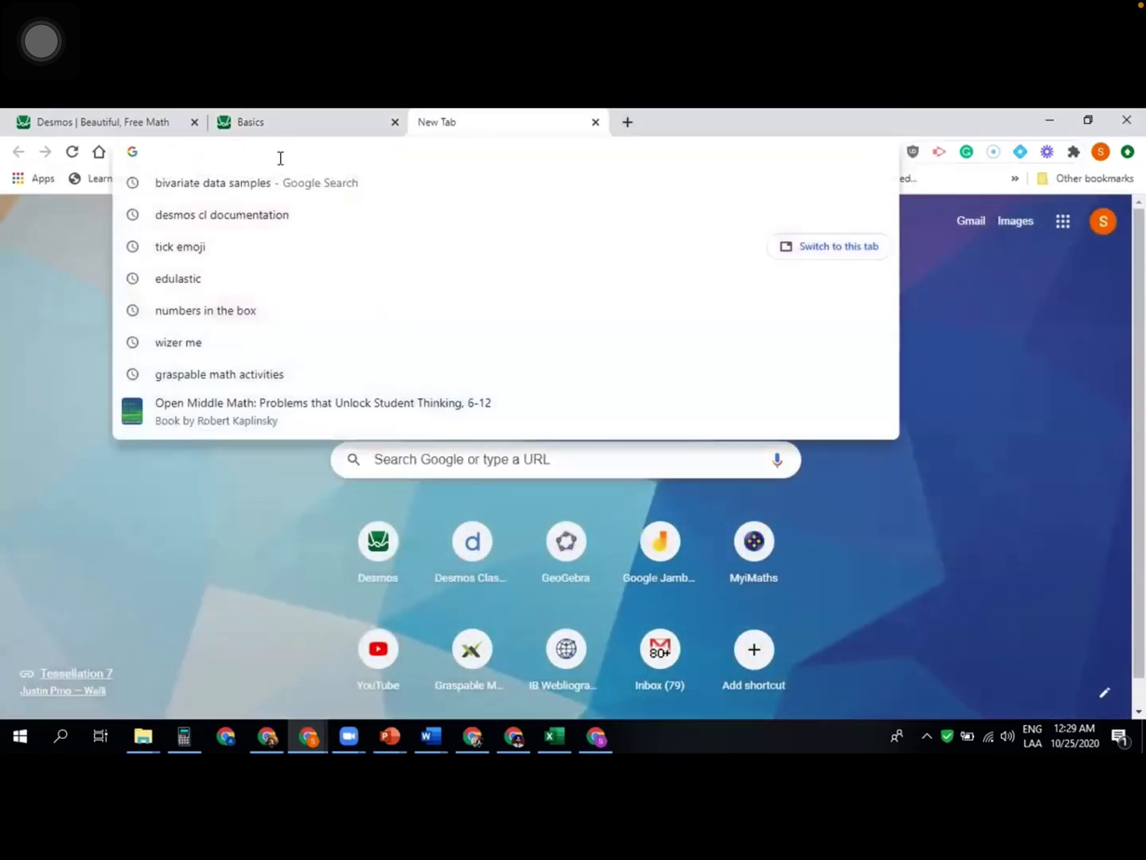
pyautogui.click(38, 125)
pyautogui.click(491, 198)
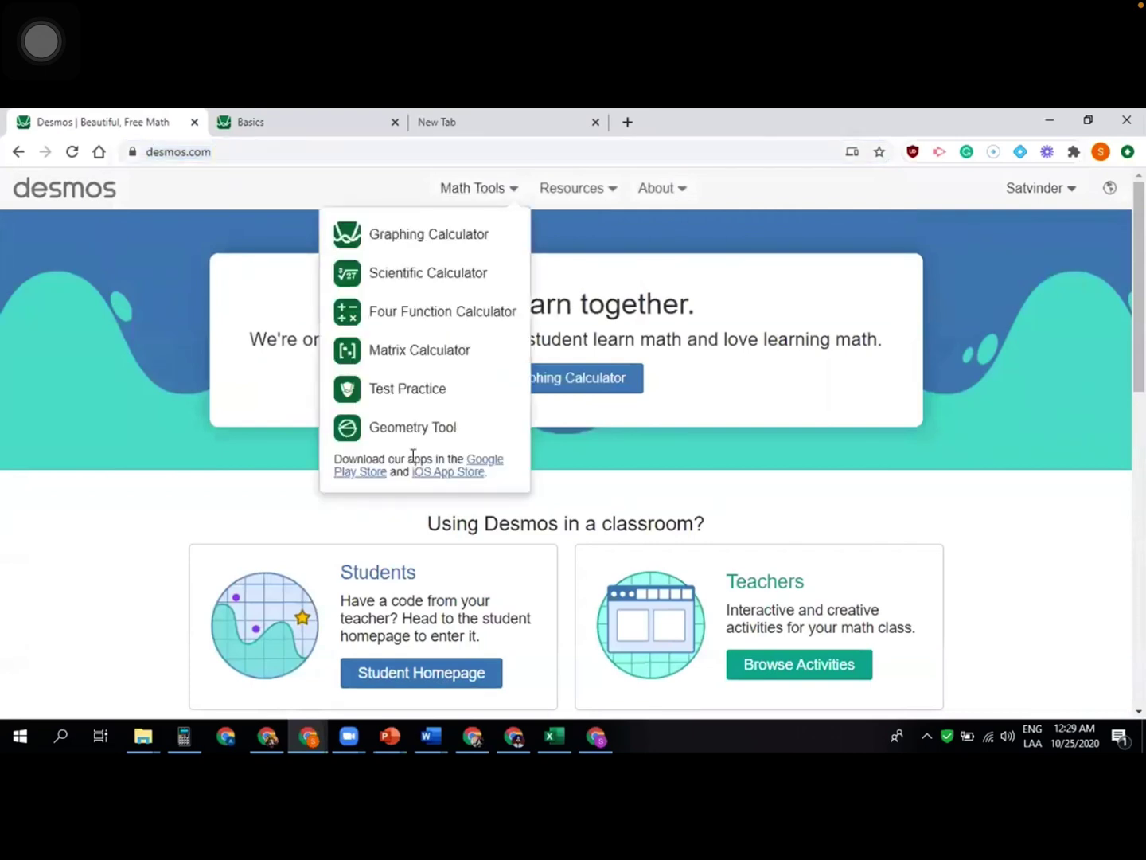
pyautogui.click(415, 438)
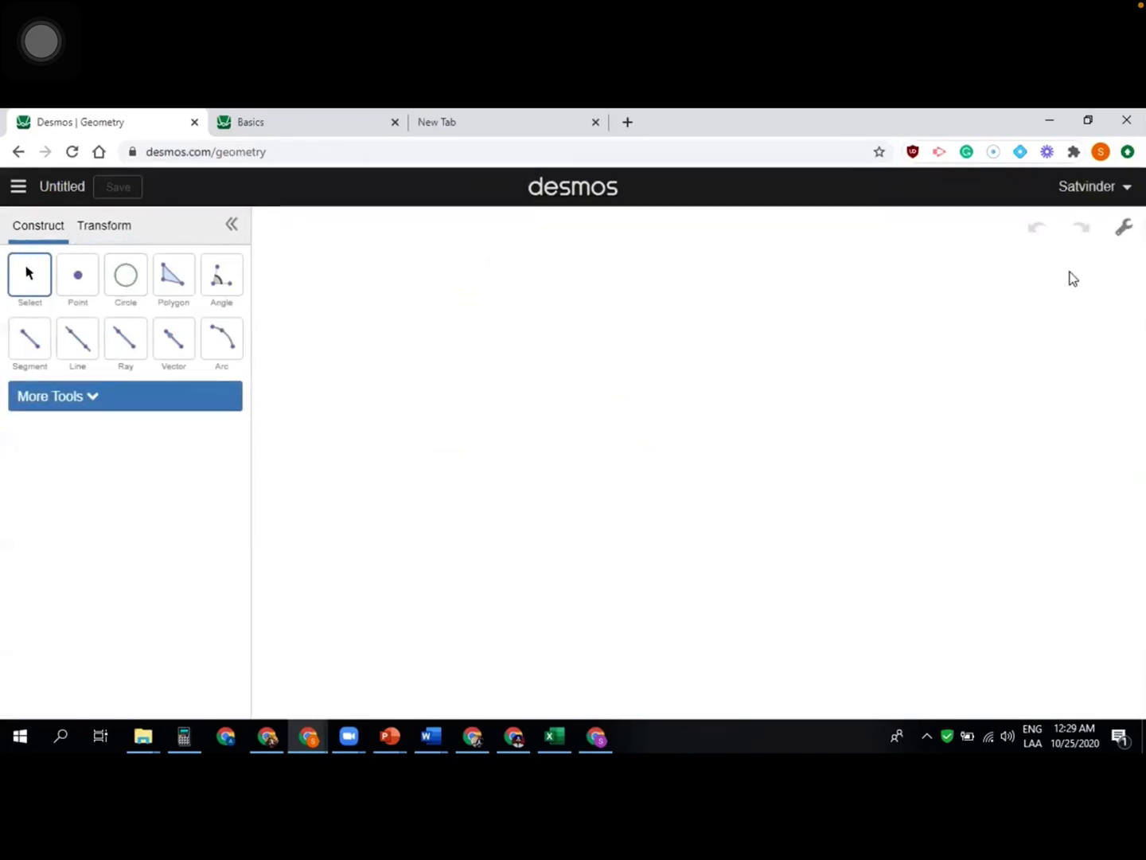
pyautogui.click(1122, 233)
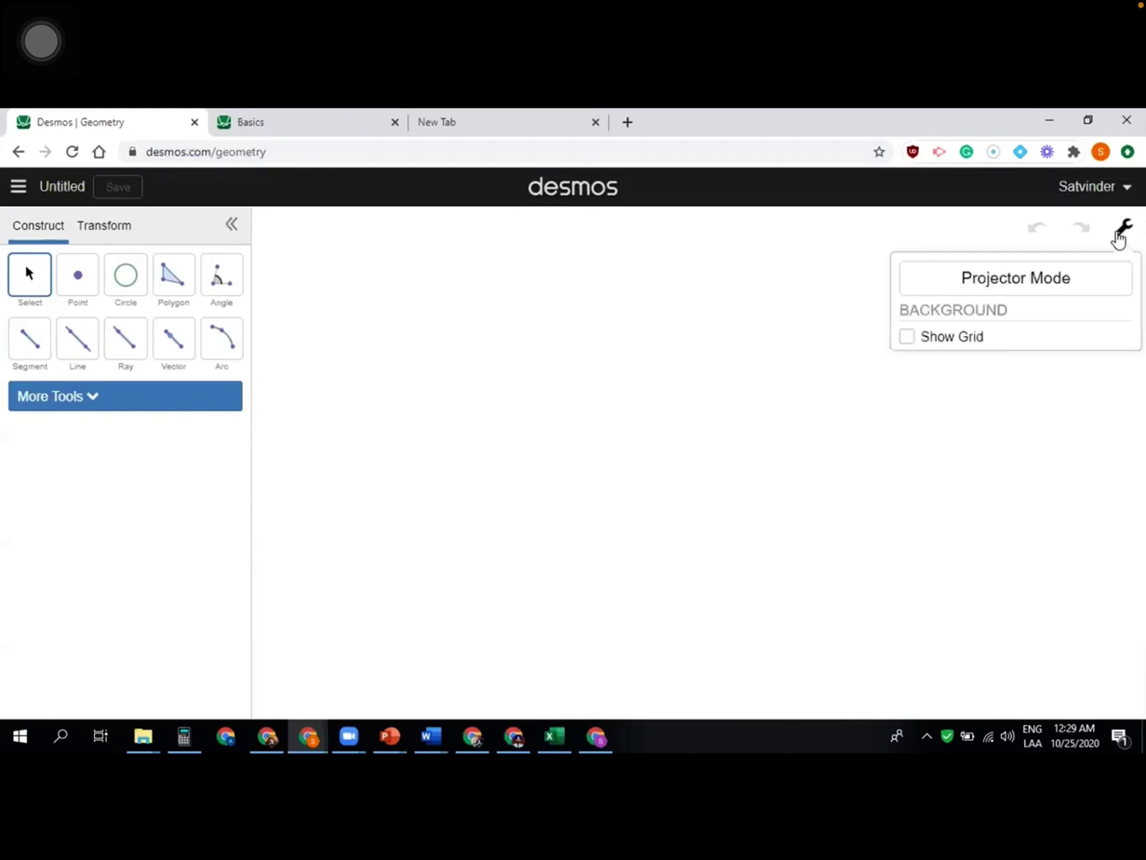
pyautogui.click(906, 339)
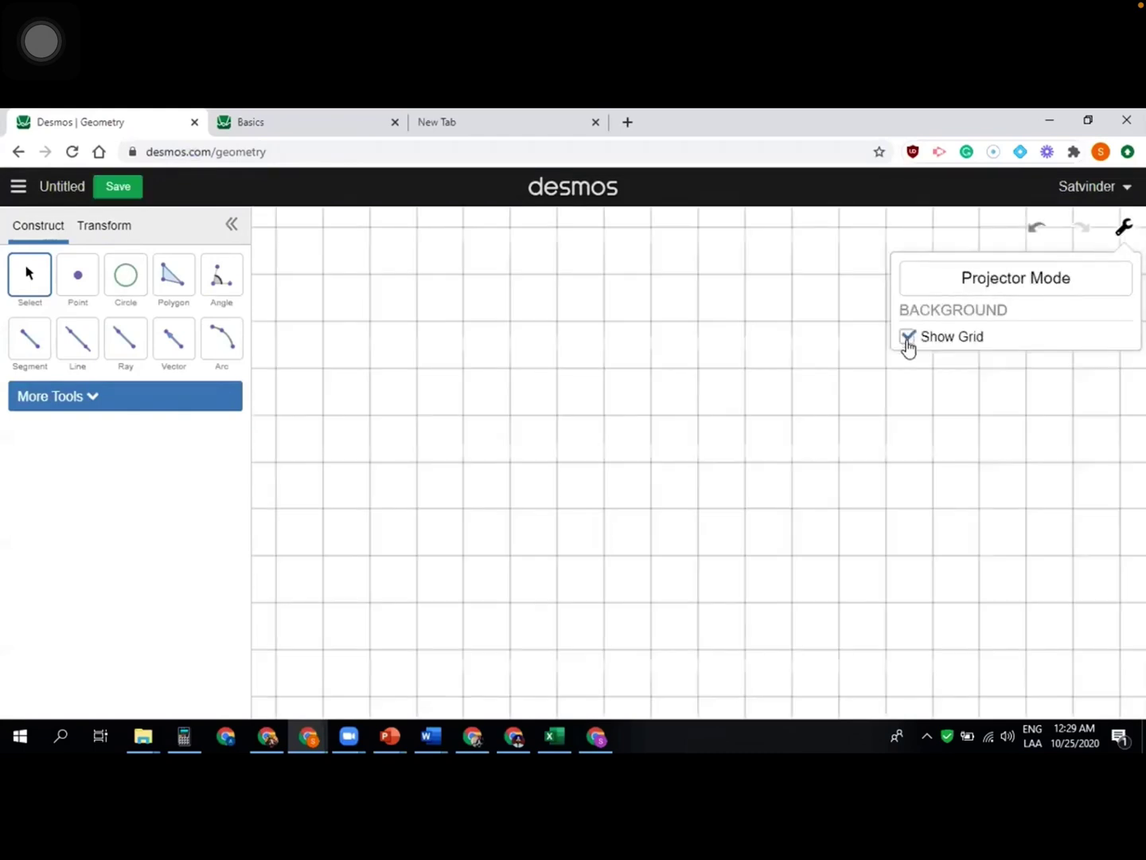
# Draw a circle centred on a grid intersection with a radius of two grid squares.
pyautogui.click(125, 291)
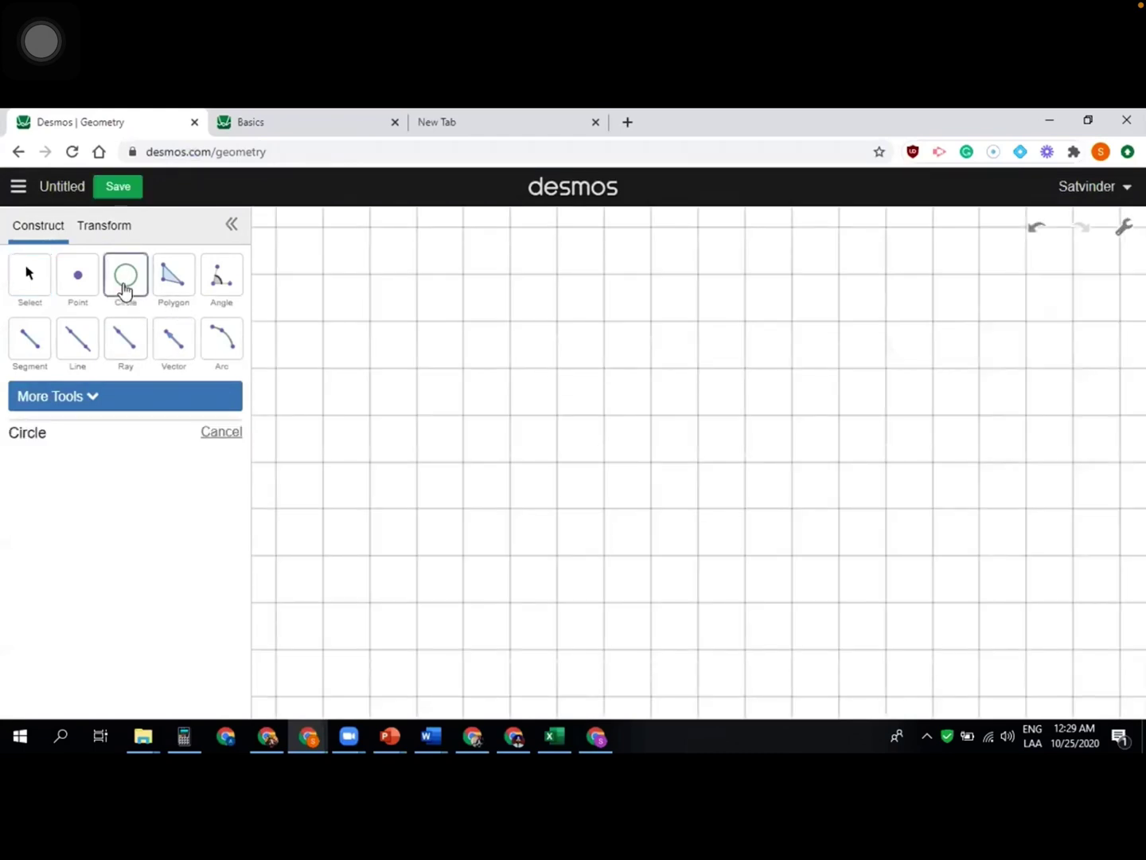
pyautogui.click(606, 415)
pyautogui.click(698, 415)
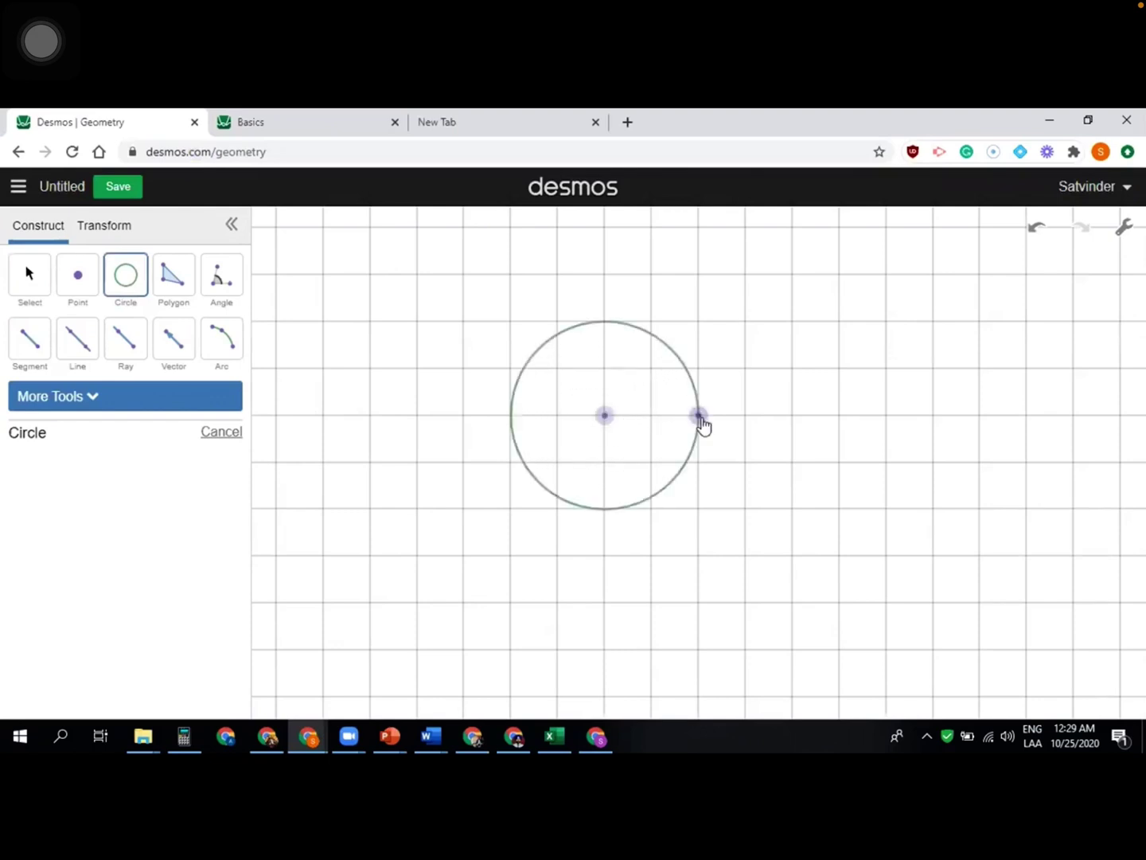
pyautogui.click(38, 281)
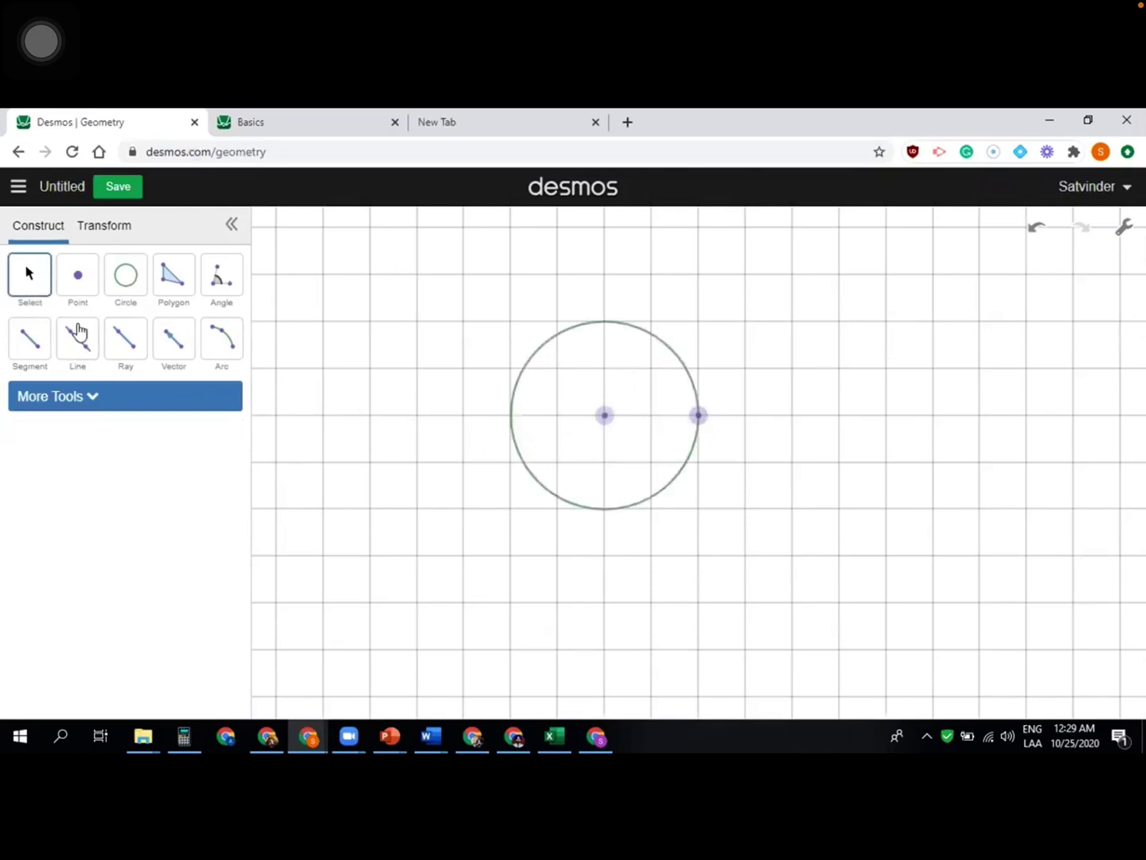
# Define a dilation about the circle's centre with a scale factor of 0.8.
pyautogui.click(104, 228)
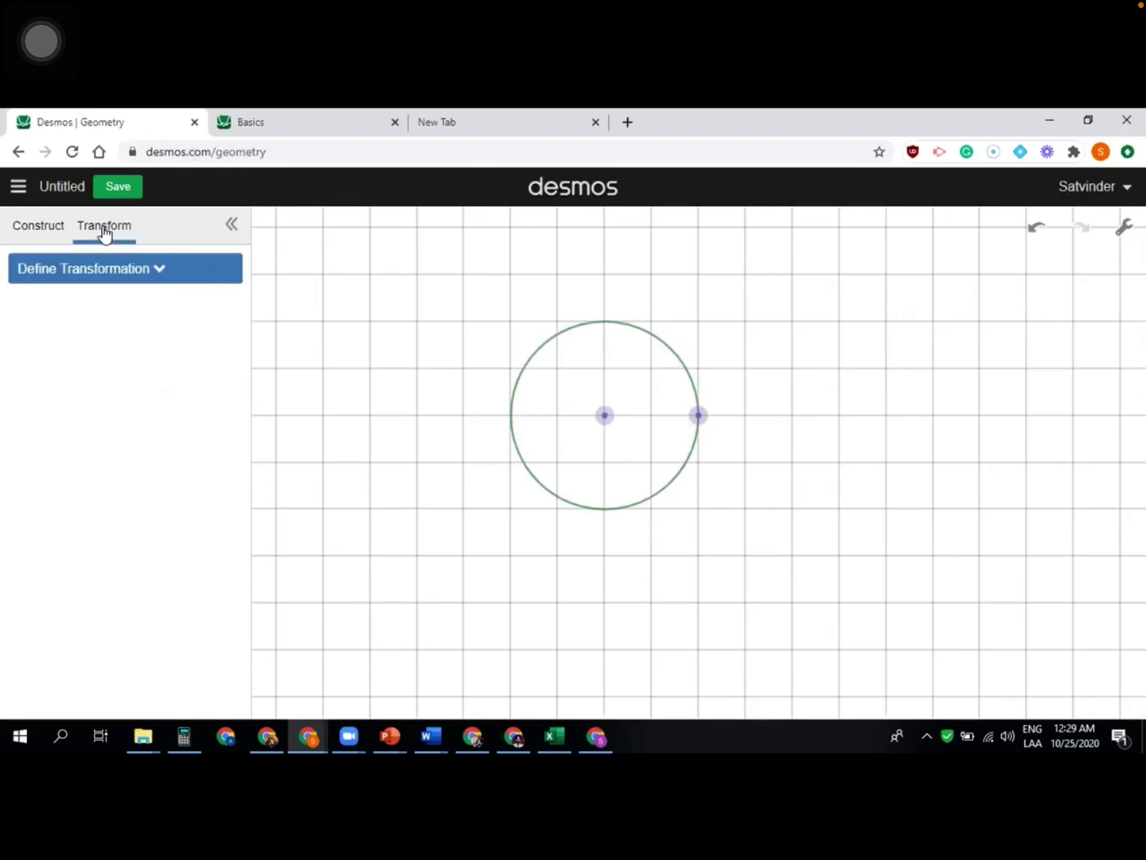
pyautogui.click(157, 270)
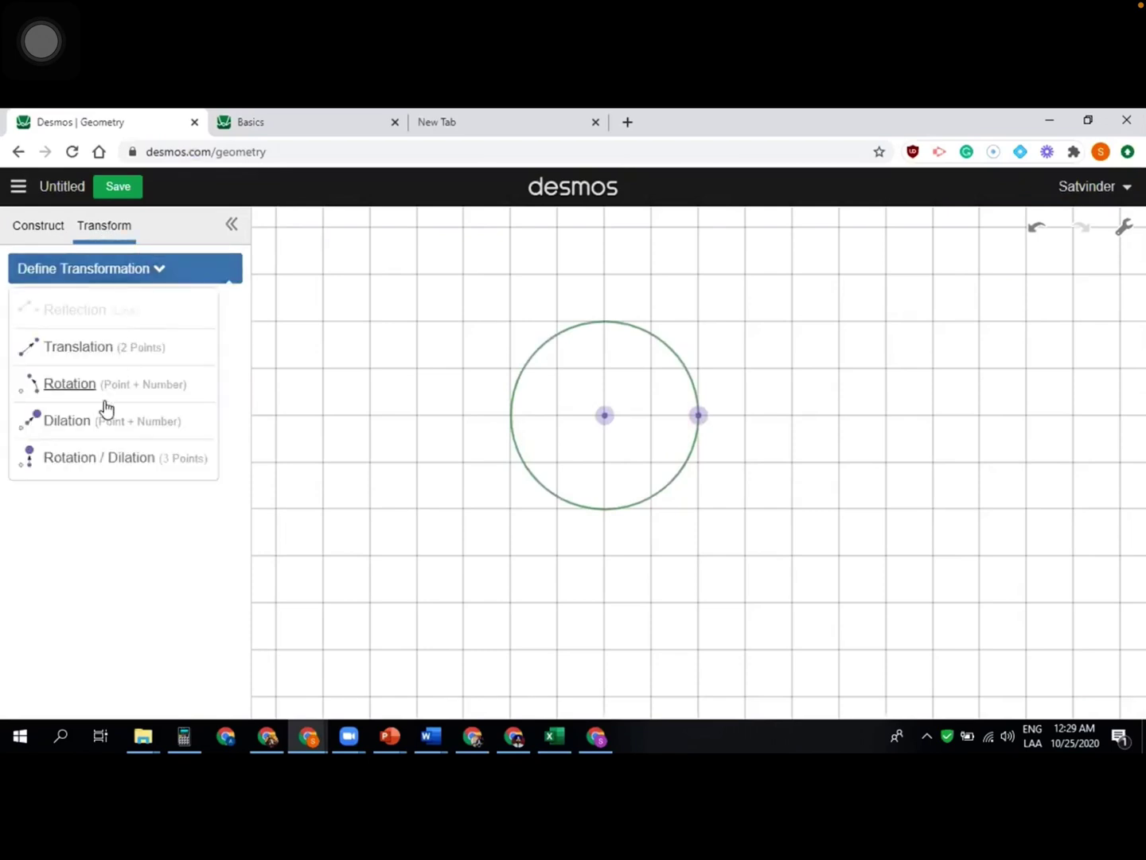
pyautogui.click(69, 431)
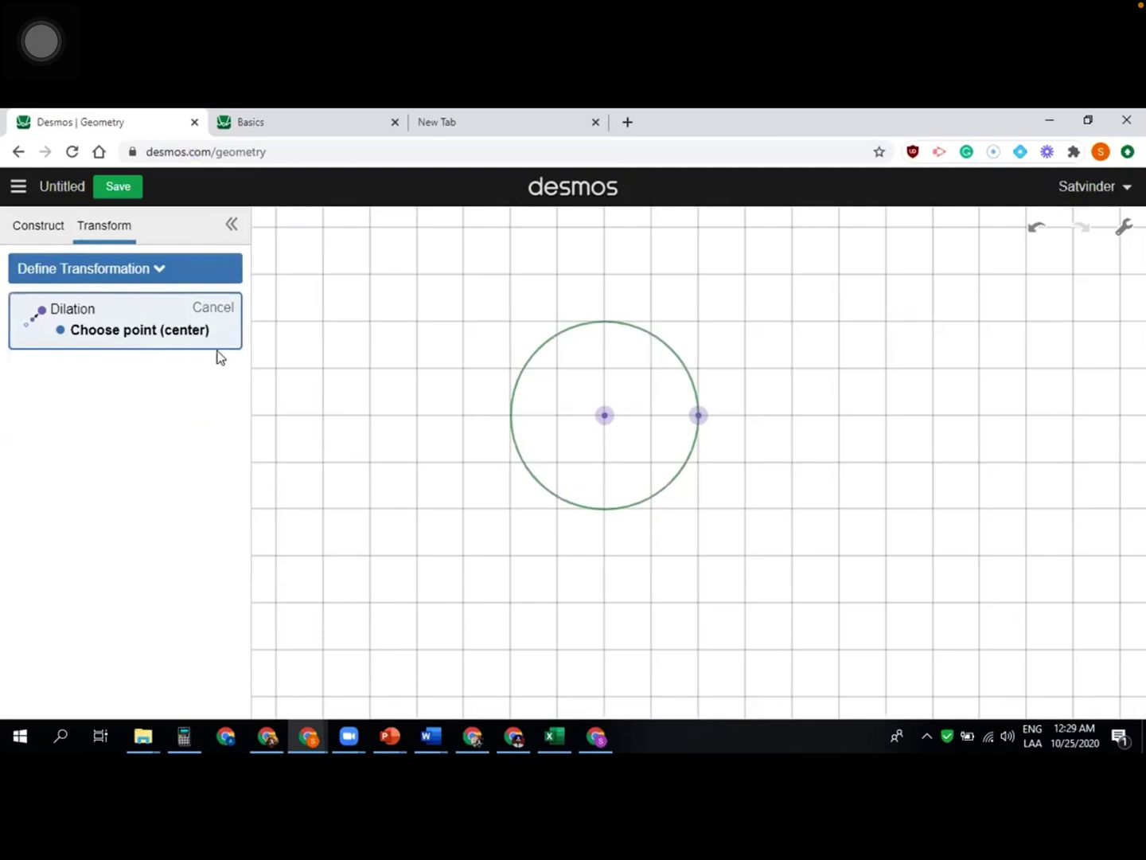
pyautogui.click(606, 417)
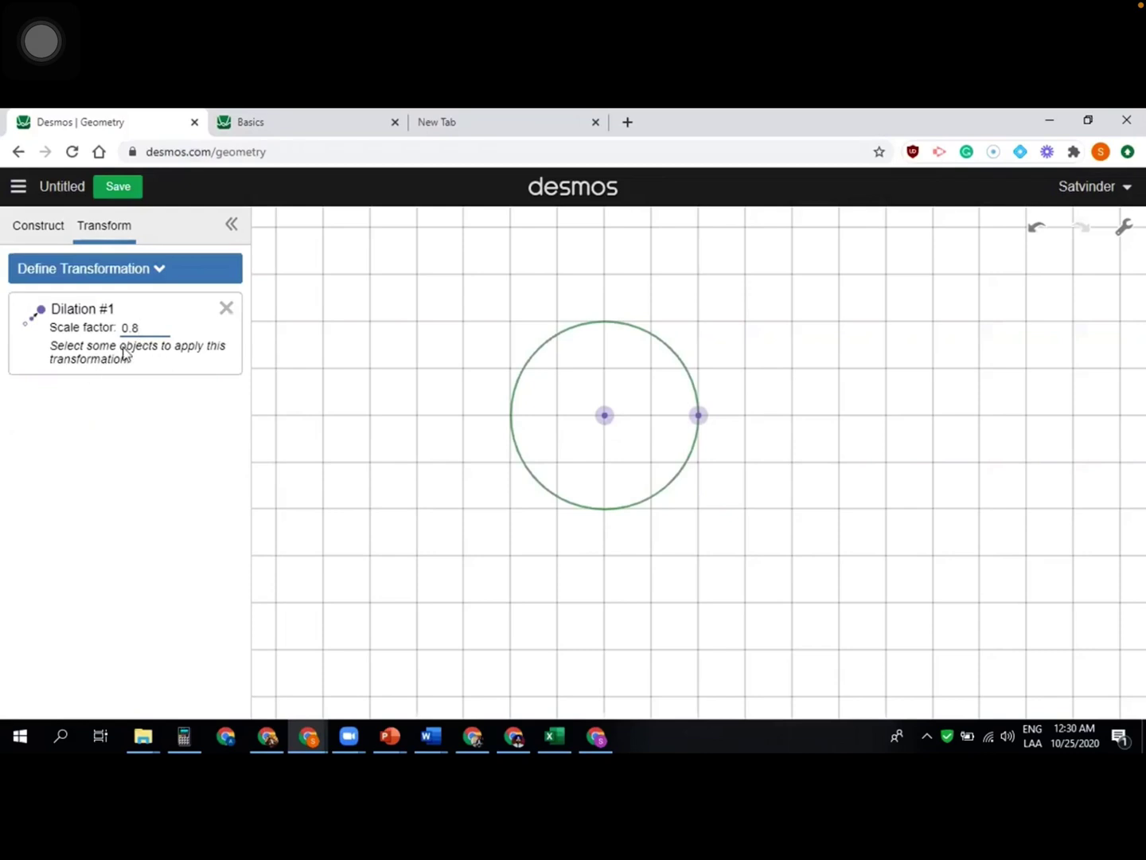
# Apply the dilation six times in succession, starting from the circle, to make a set of shrinking concentric circles.
pyautogui.click(667, 352)
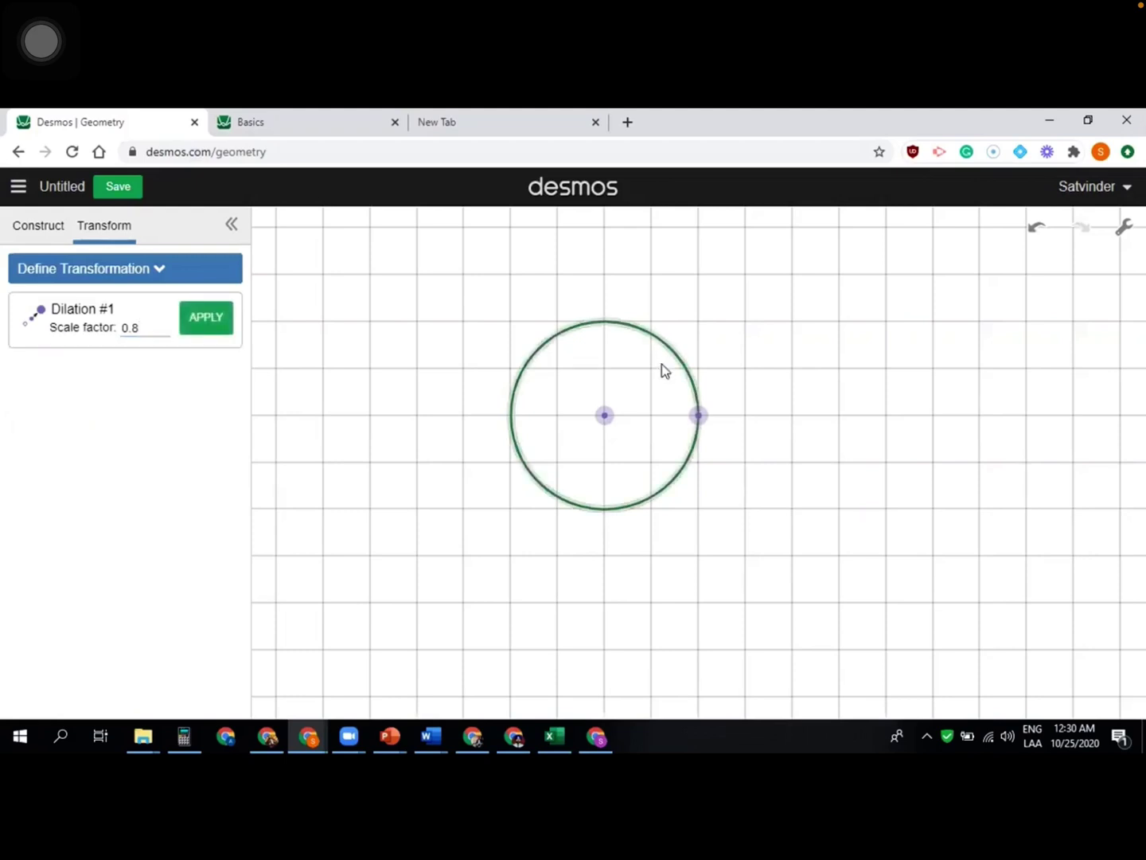
pyautogui.click(207, 325)
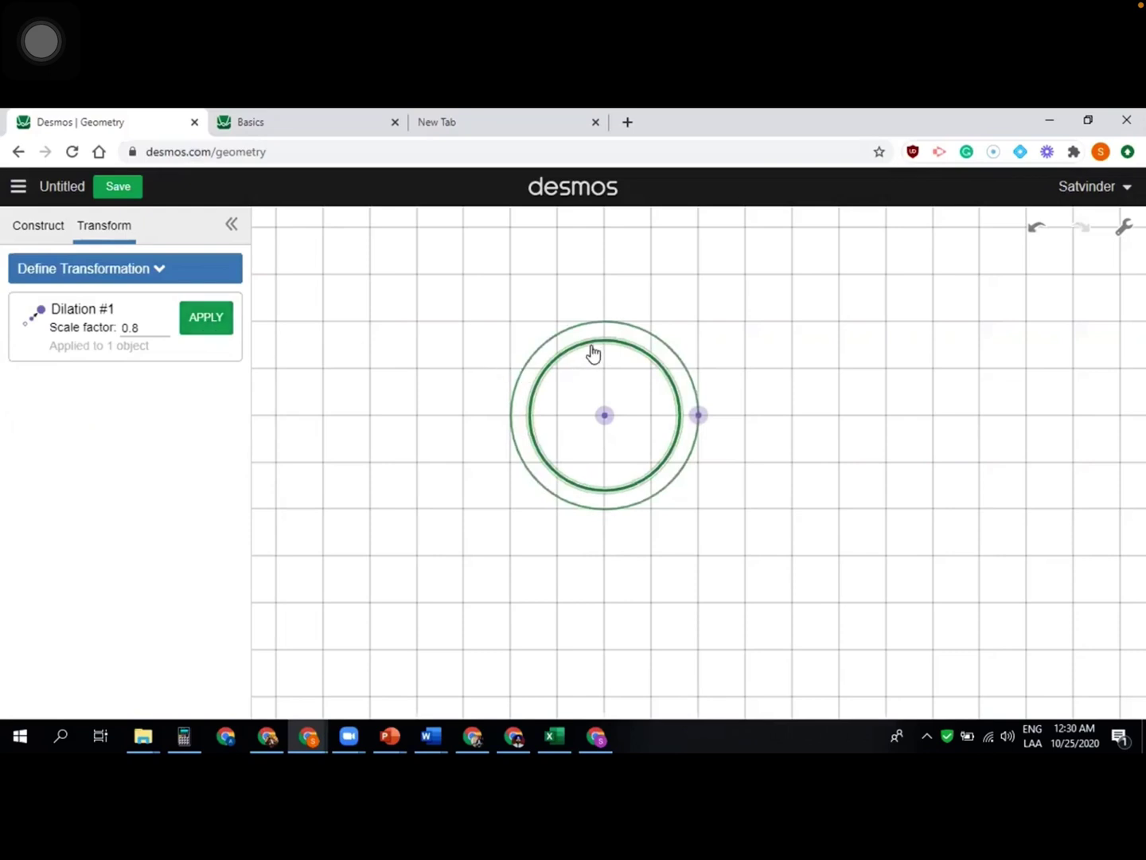
pyautogui.click(207, 325)
pyautogui.click(207, 322)
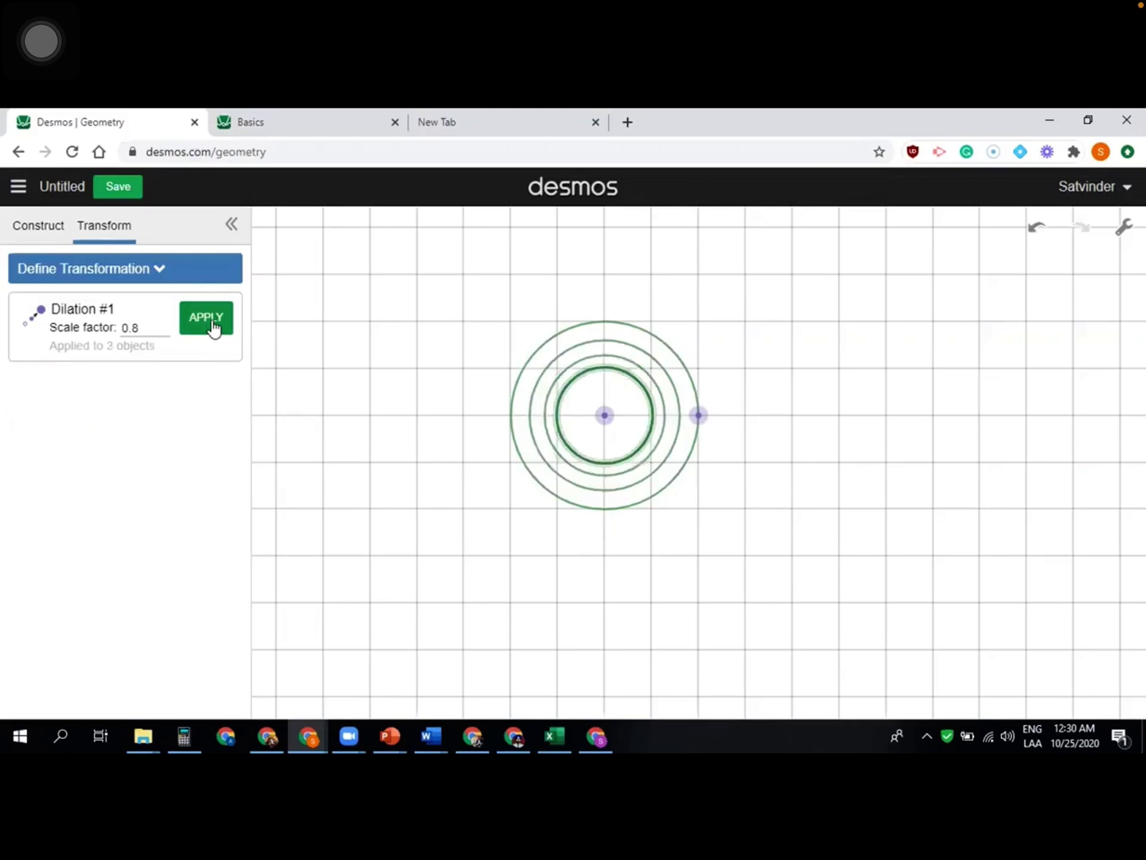
pyautogui.click(212, 324)
pyautogui.click(212, 324)
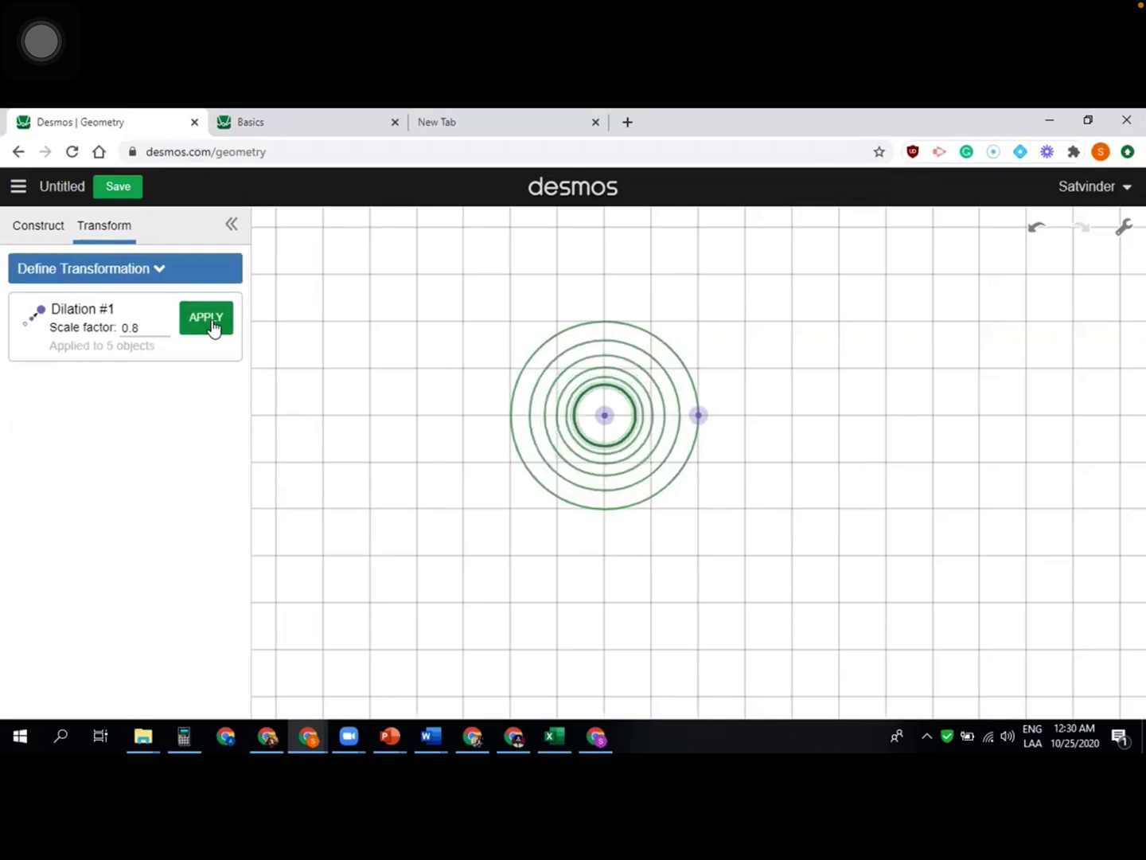
pyautogui.click(211, 324)
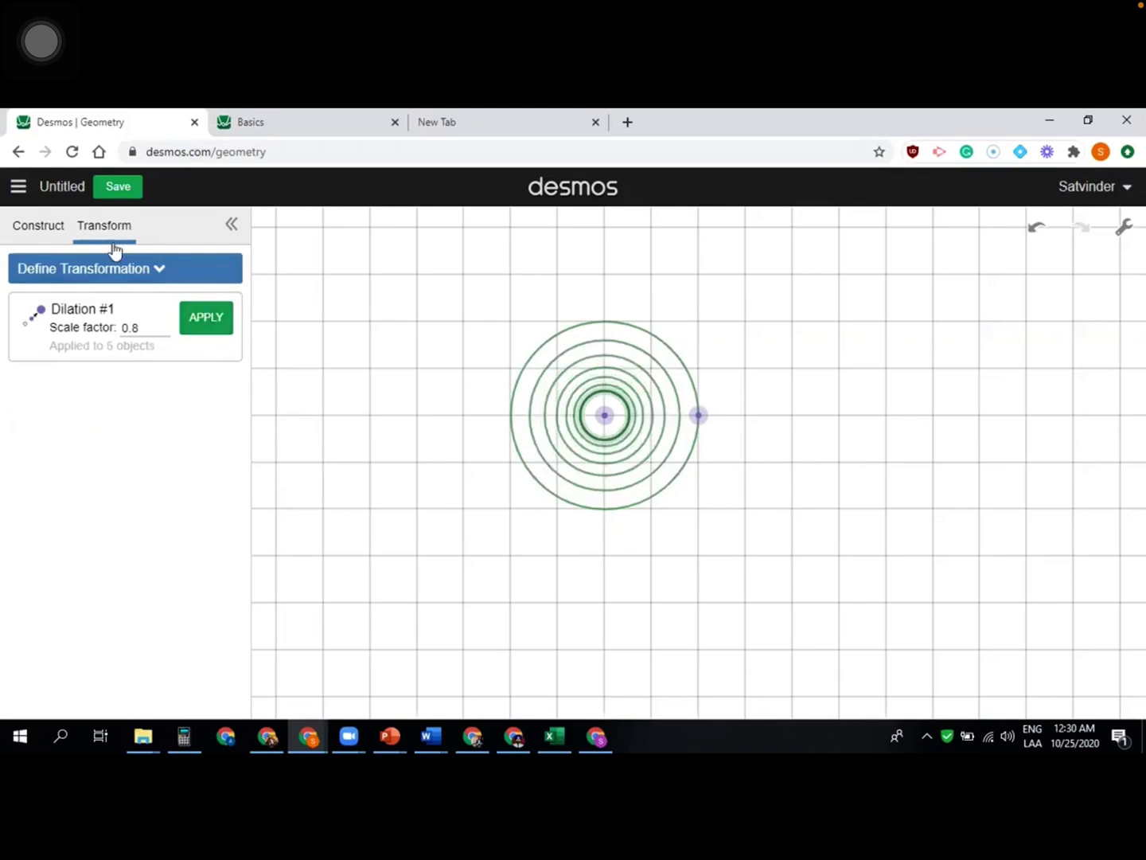
# Enlarge the concentric circles by moving their centre two grid squares left, and shift the outer circle's radius point down and slightly inward.
pyautogui.click(50, 230)
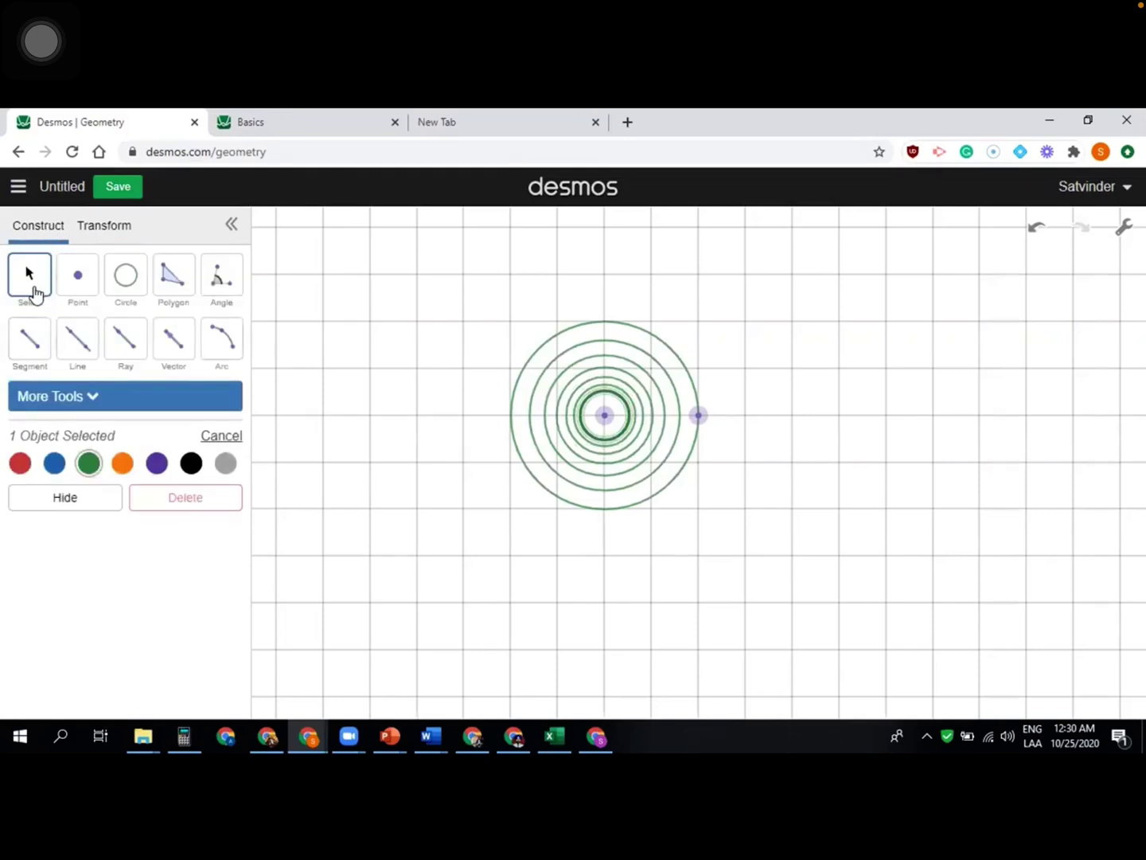
pyautogui.moveTo(606, 415); pyautogui.dragTo(512, 418)
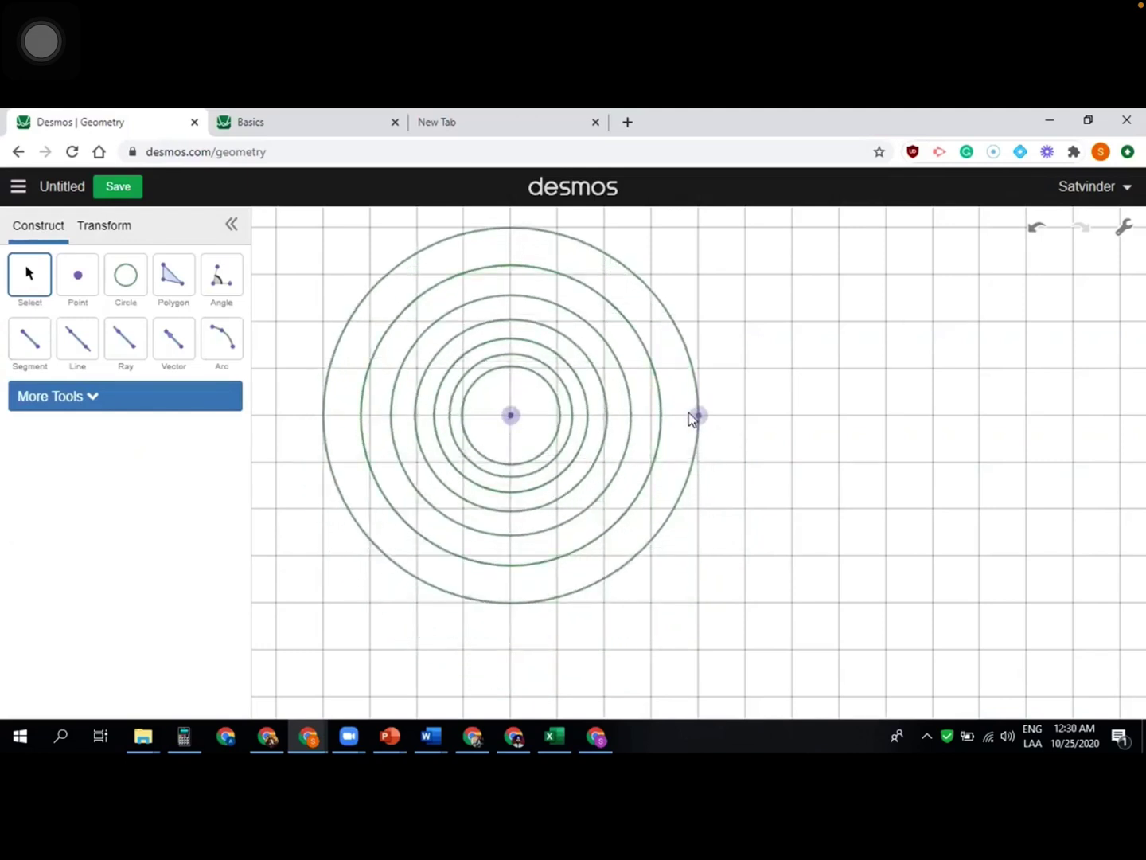
pyautogui.moveTo(700, 420); pyautogui.dragTo(662, 491)
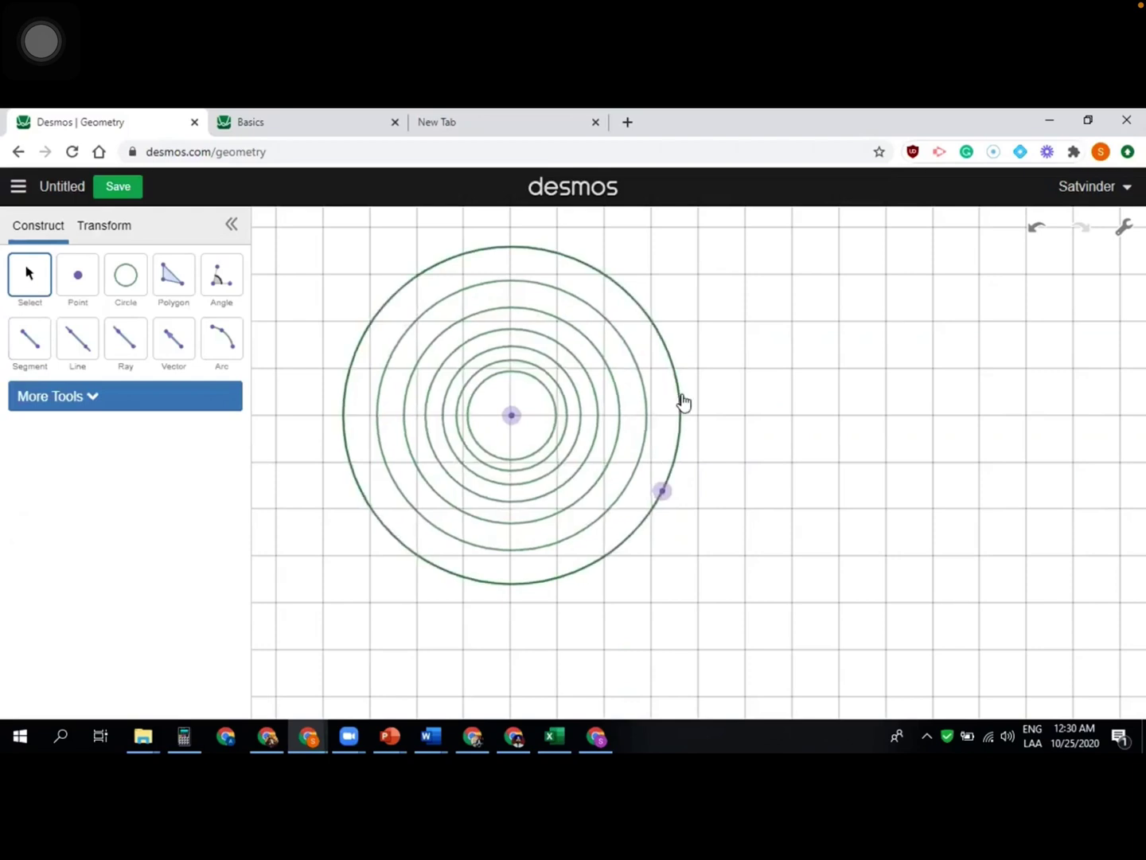
# Colour the outermost circle orange.
pyautogui.click(679, 403)
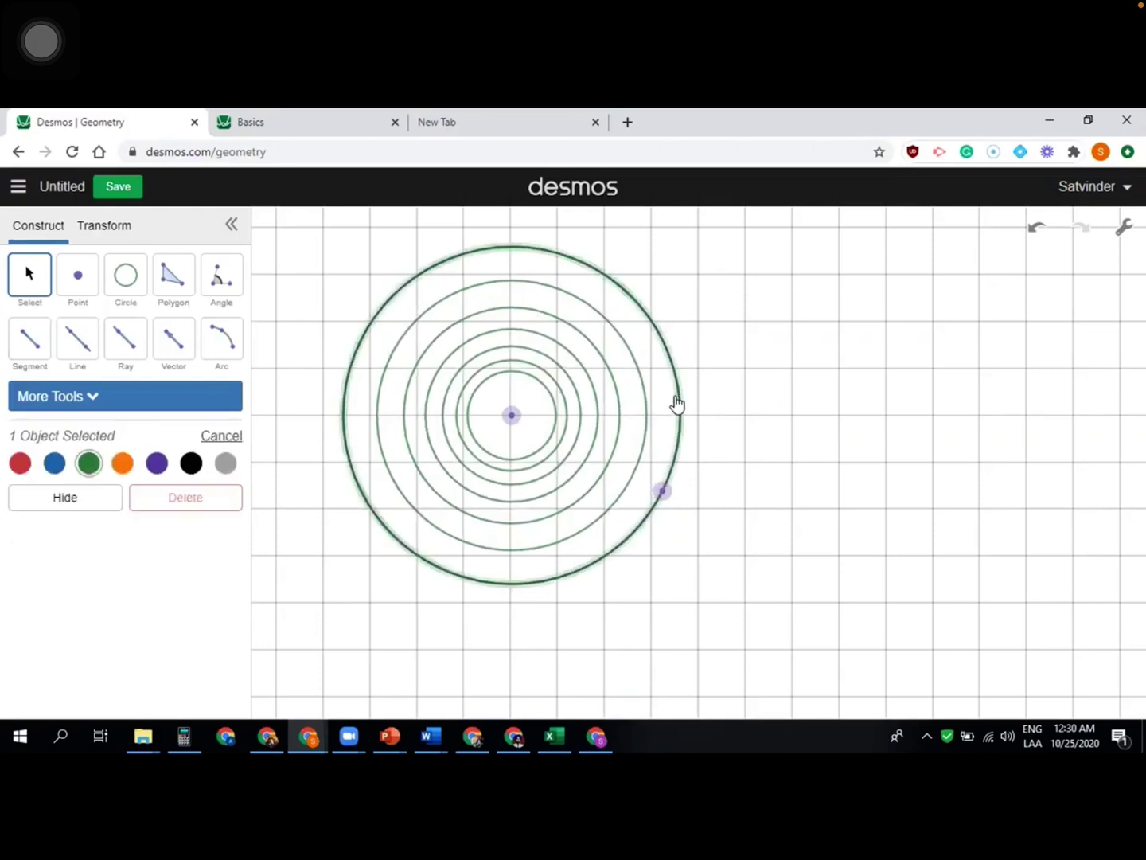
pyautogui.click(122, 464)
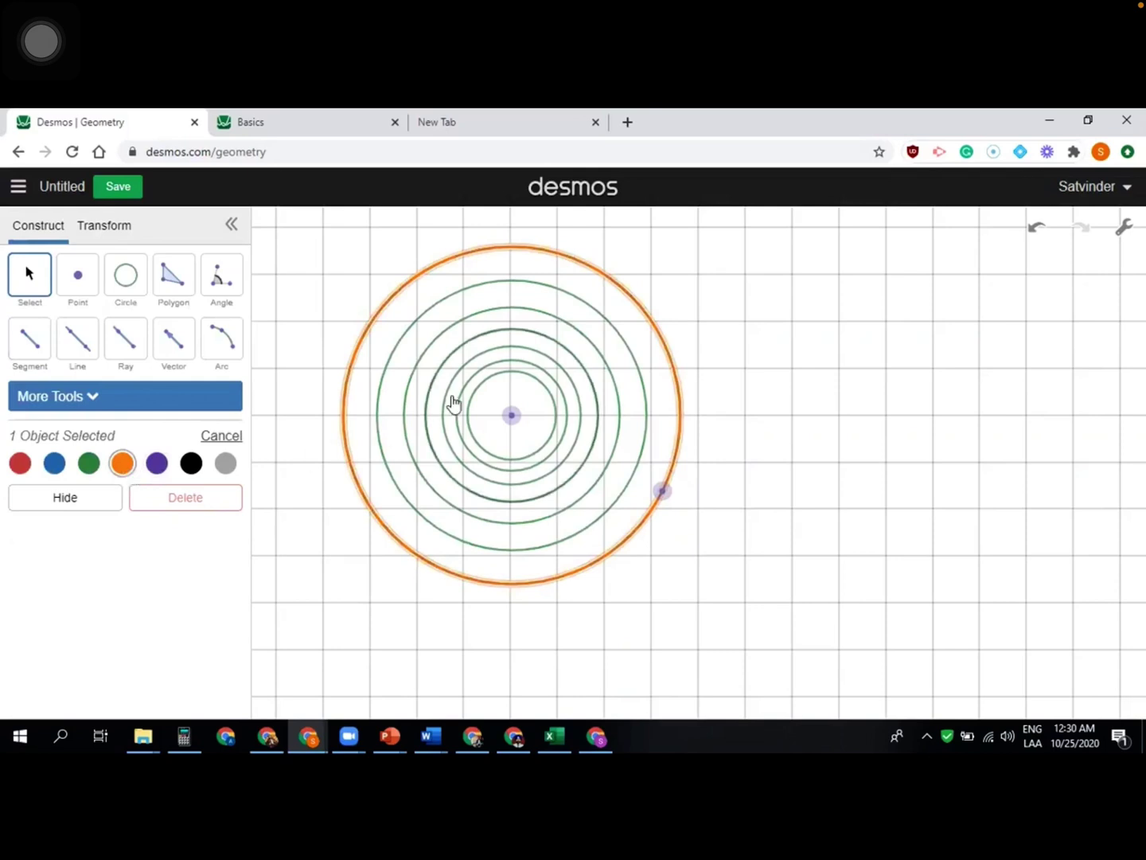
# Colour the third and fifth concentric circles, counted from the outside, orange.
pyautogui.click(550, 318)
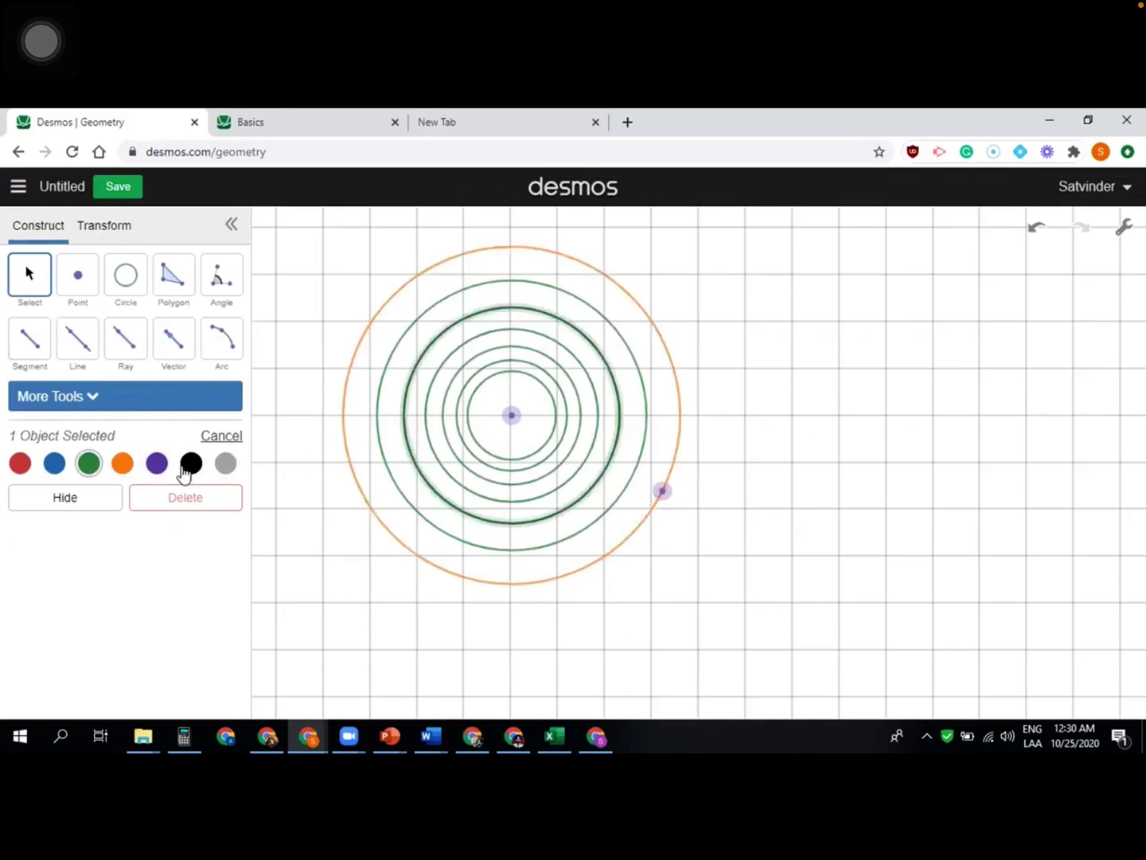
pyautogui.click(123, 465)
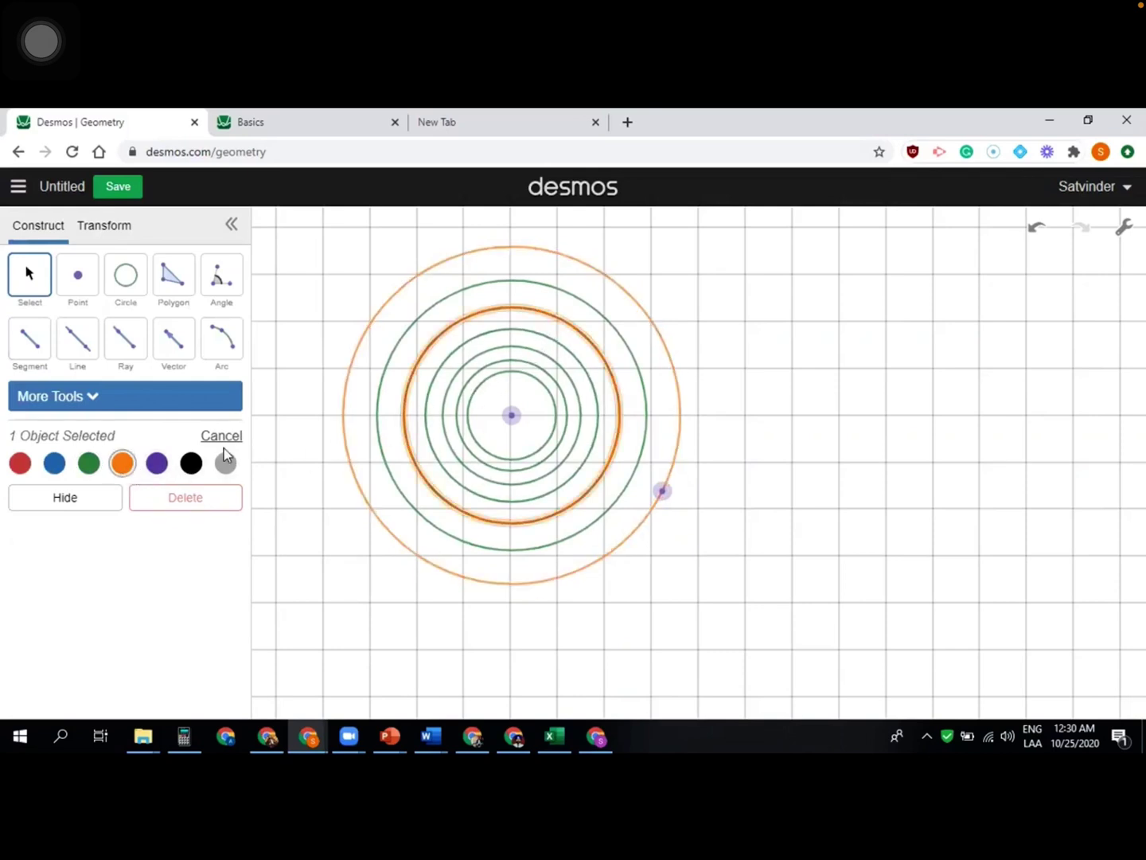
pyautogui.click(471, 365)
pyautogui.click(124, 466)
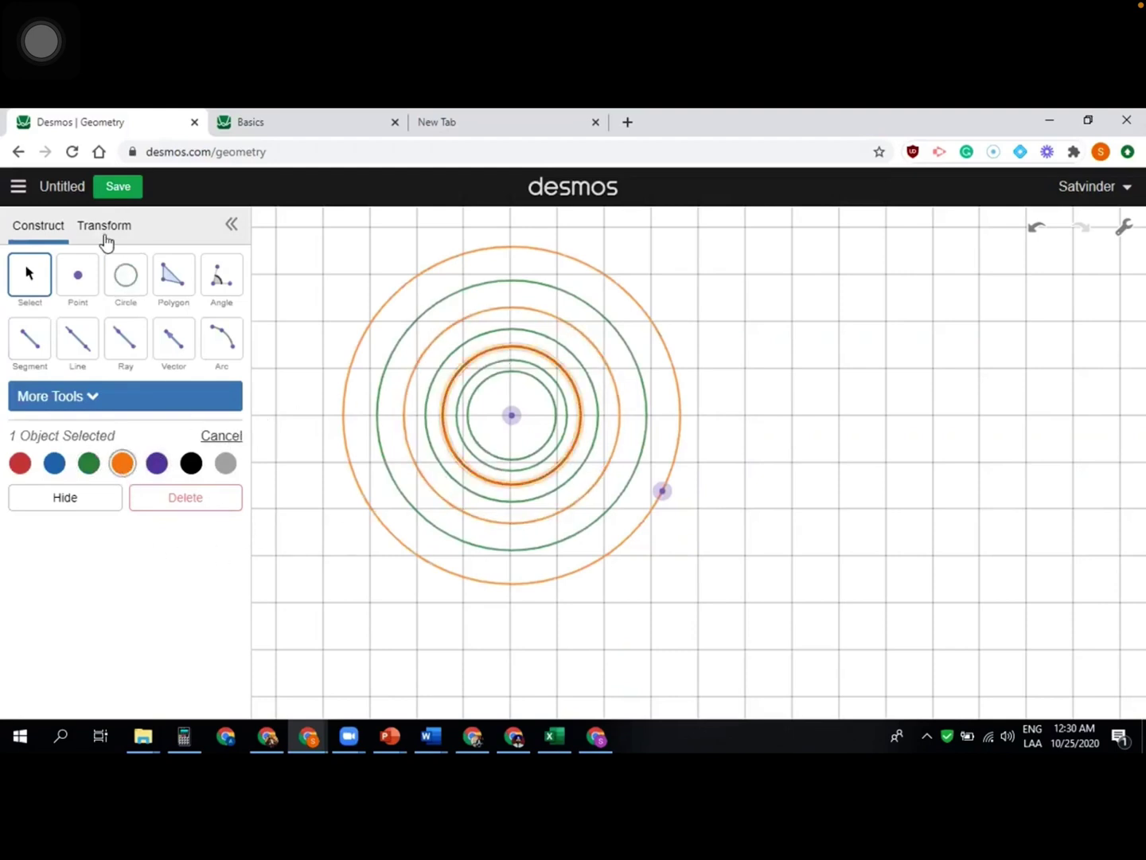
# Draw a vertical line five grid squares right of the circles' centre, with its two defining points five squares apart.
pyautogui.click(101, 232)
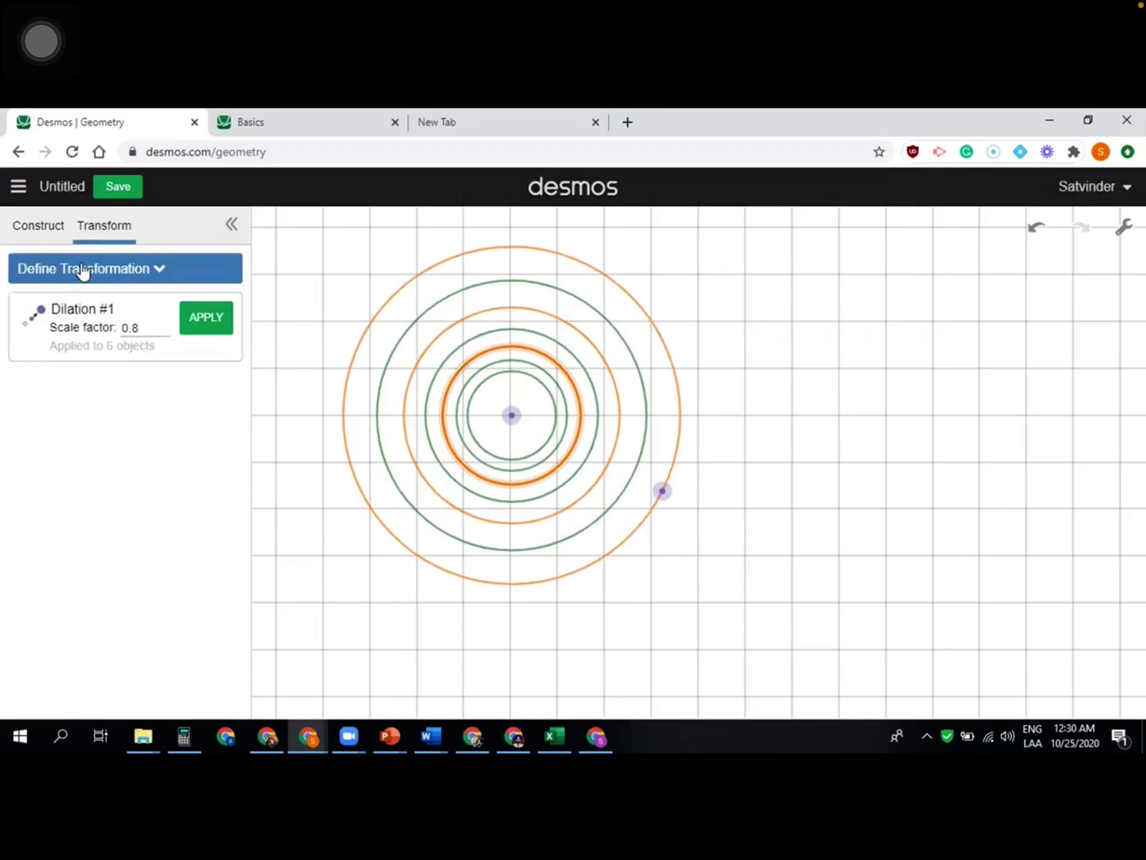
pyautogui.click(156, 271)
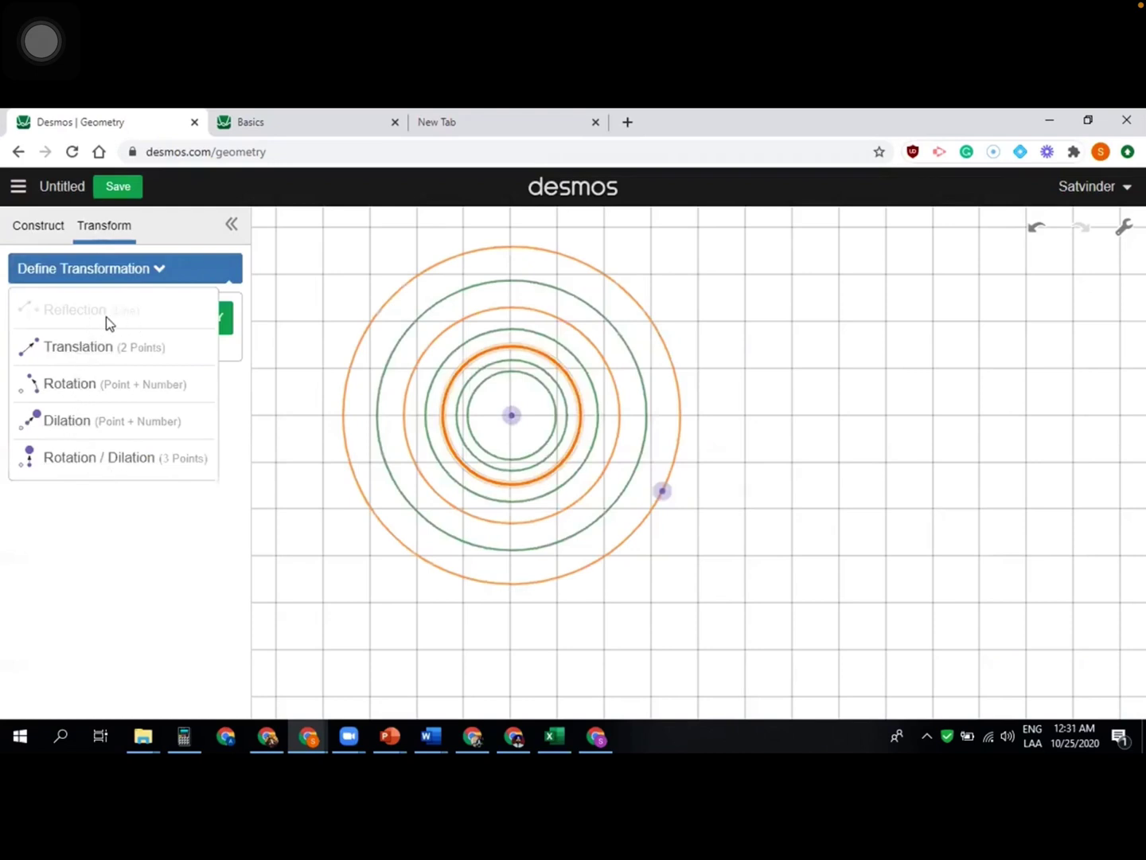
pyautogui.click(52, 232)
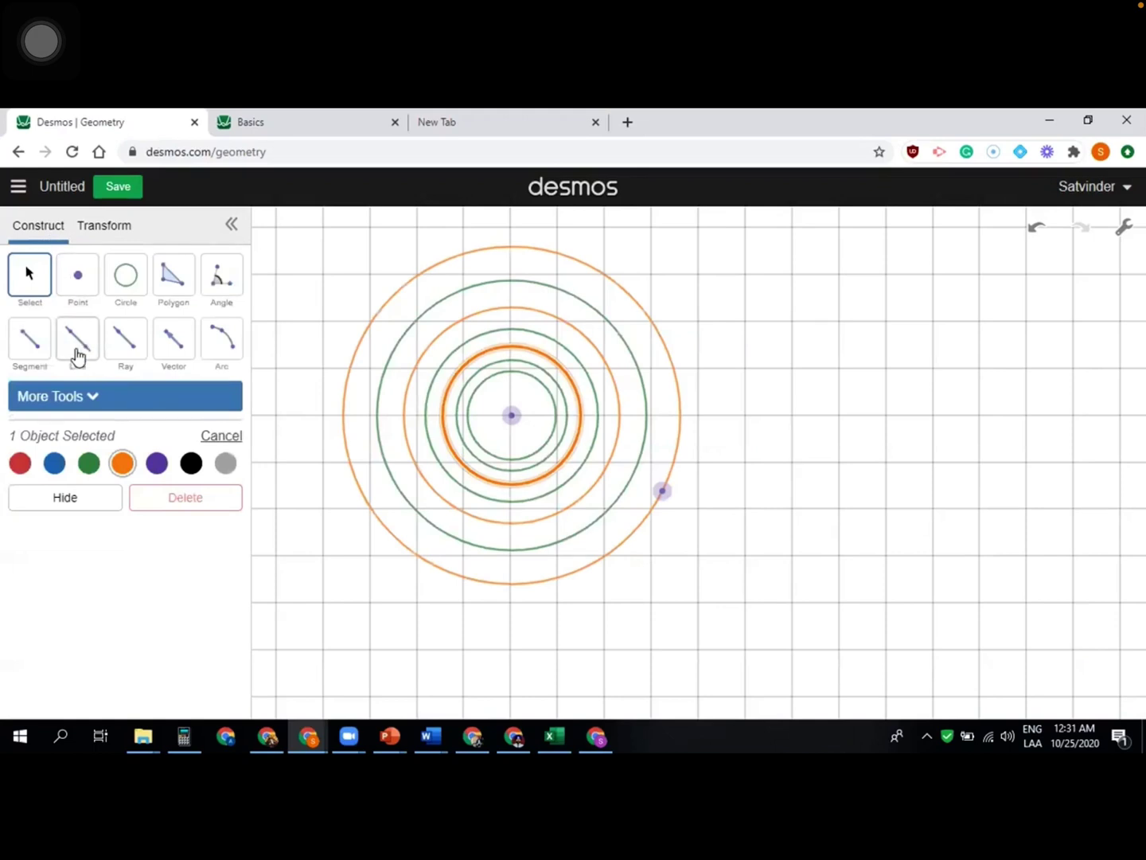
pyautogui.click(76, 356)
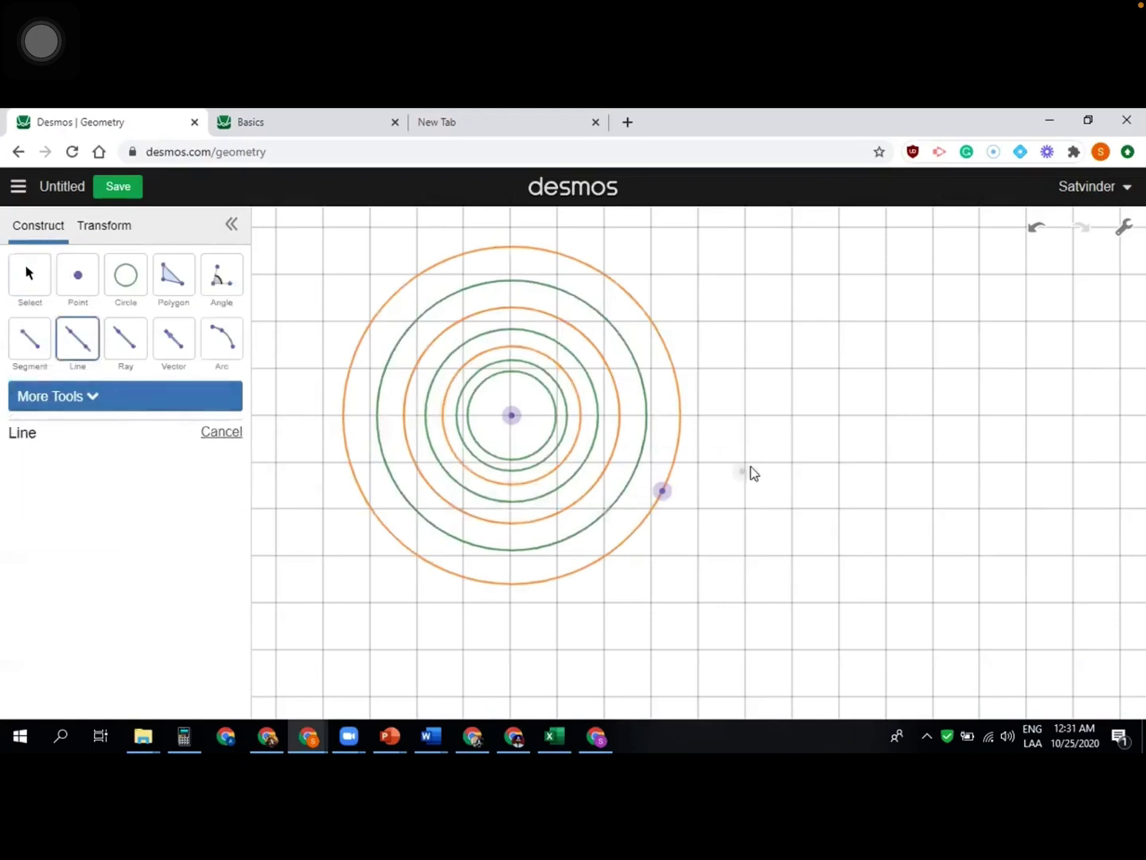
pyautogui.click(747, 322)
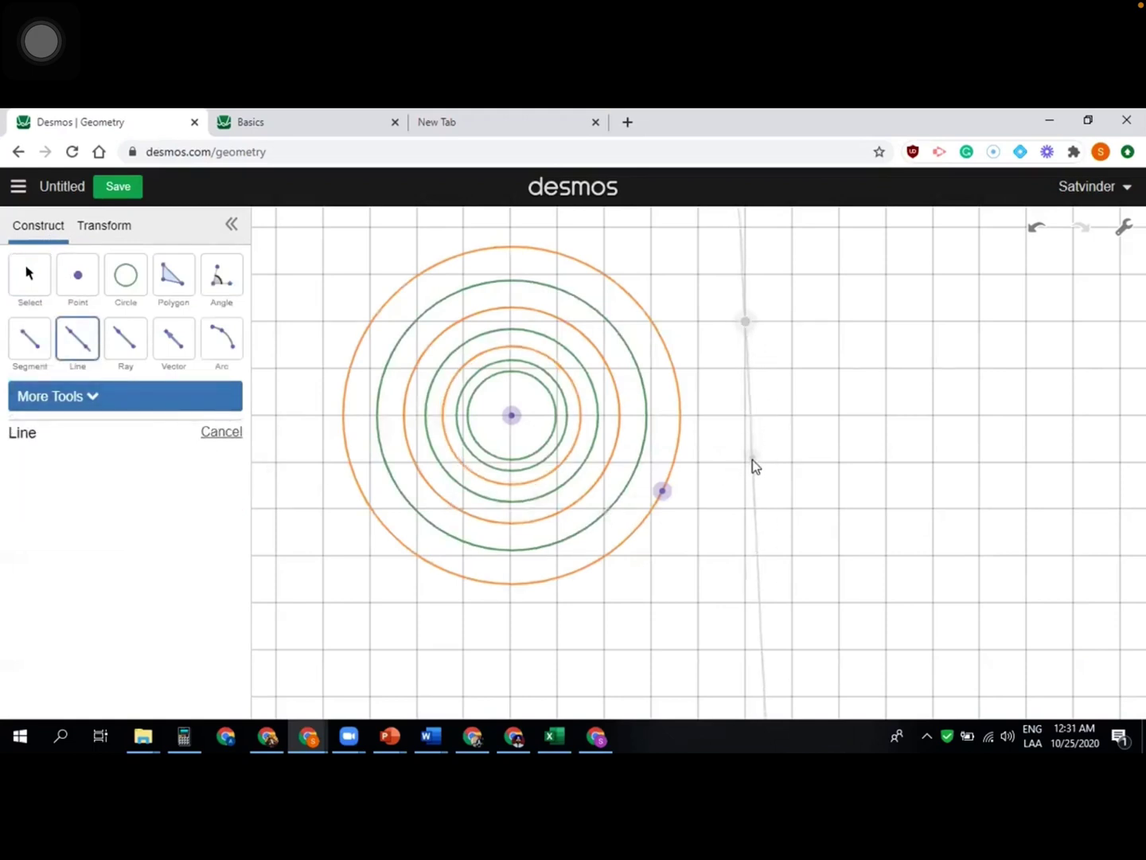
pyautogui.click(746, 556)
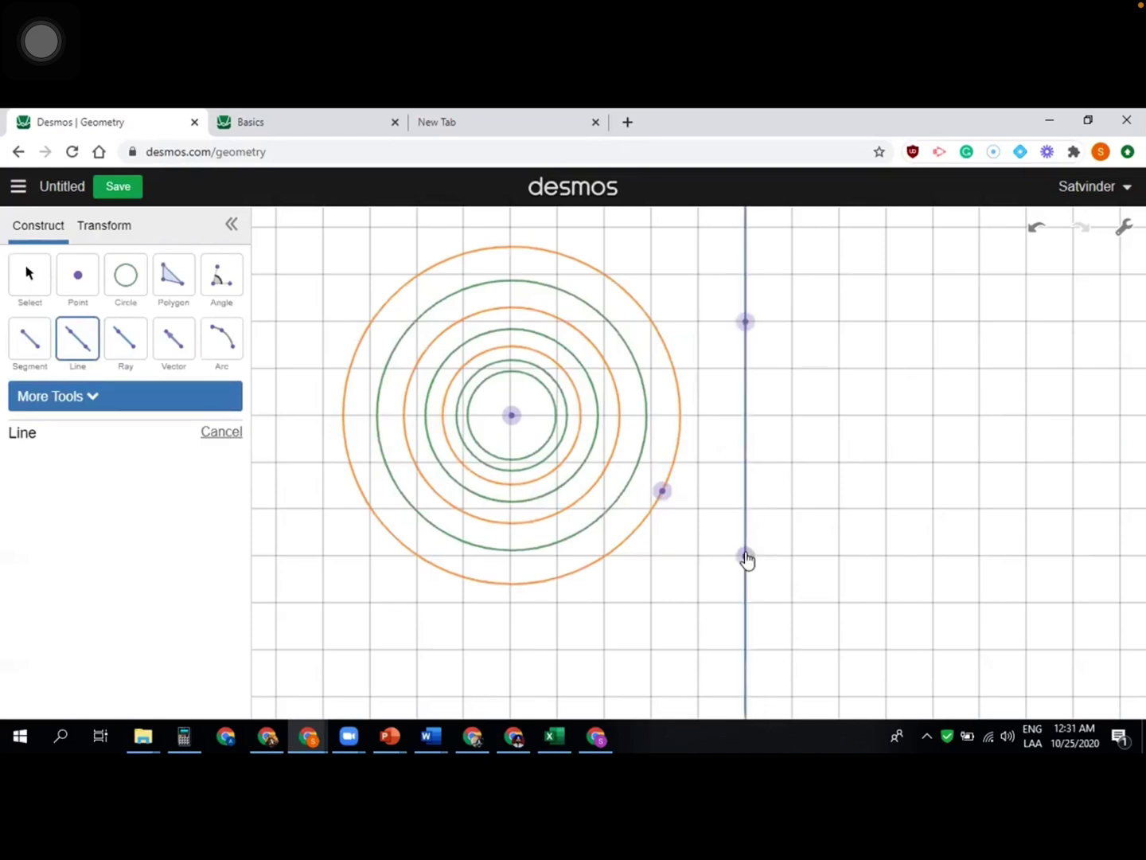
# Define a reflection across the vertical line and apply it to the third circle from the outside.
pyautogui.click(33, 276)
pyautogui.click(107, 241)
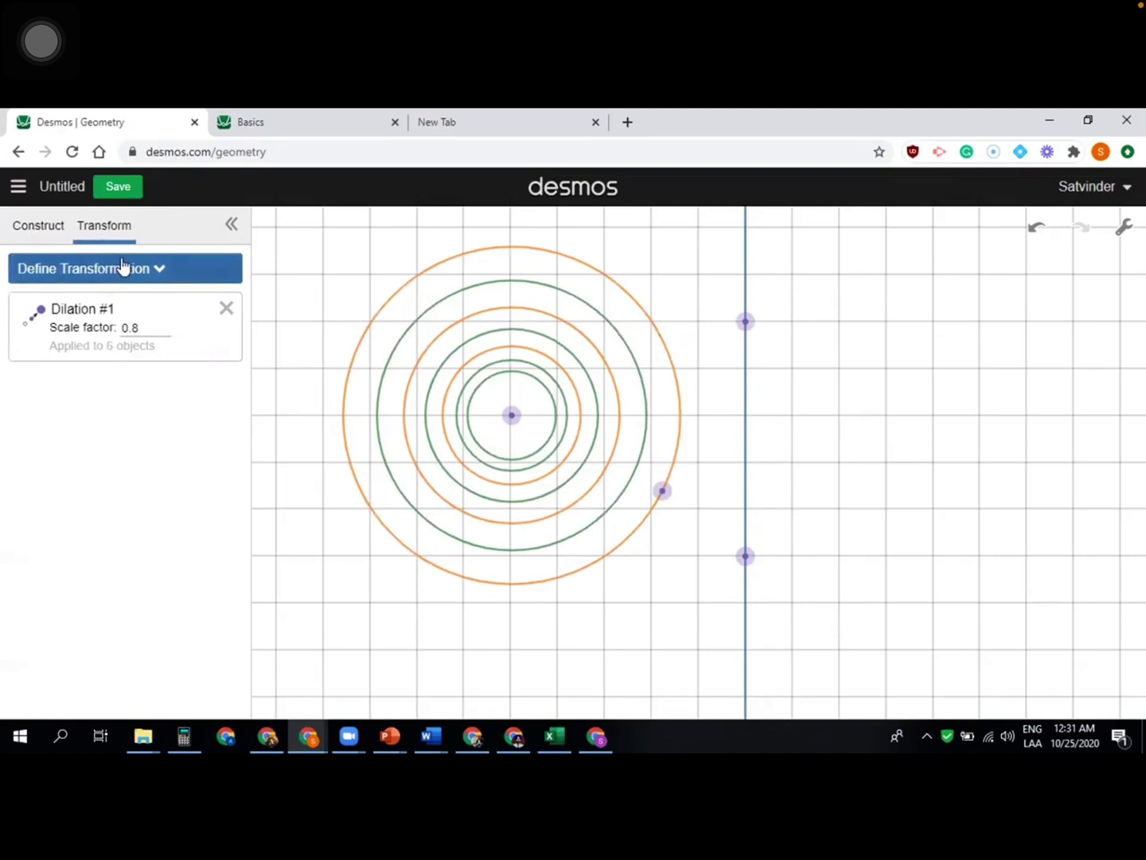
pyautogui.click(123, 267)
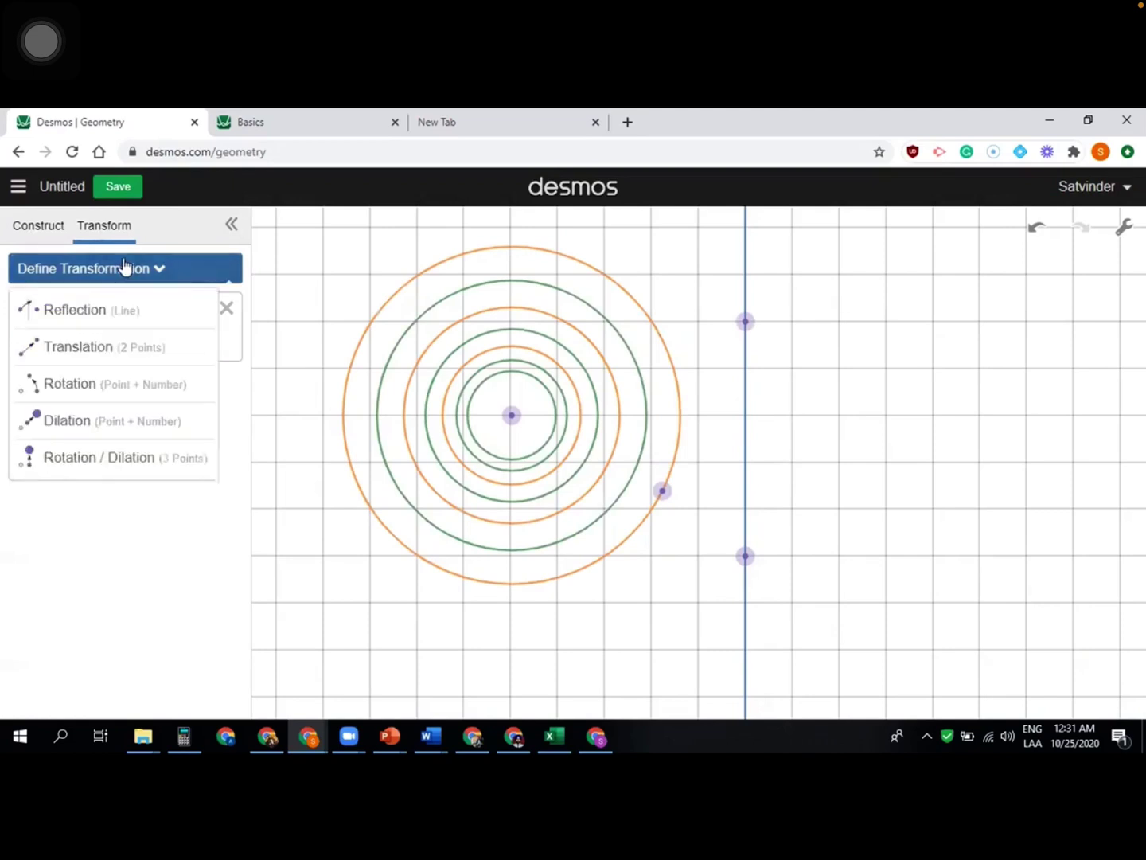
pyautogui.click(77, 315)
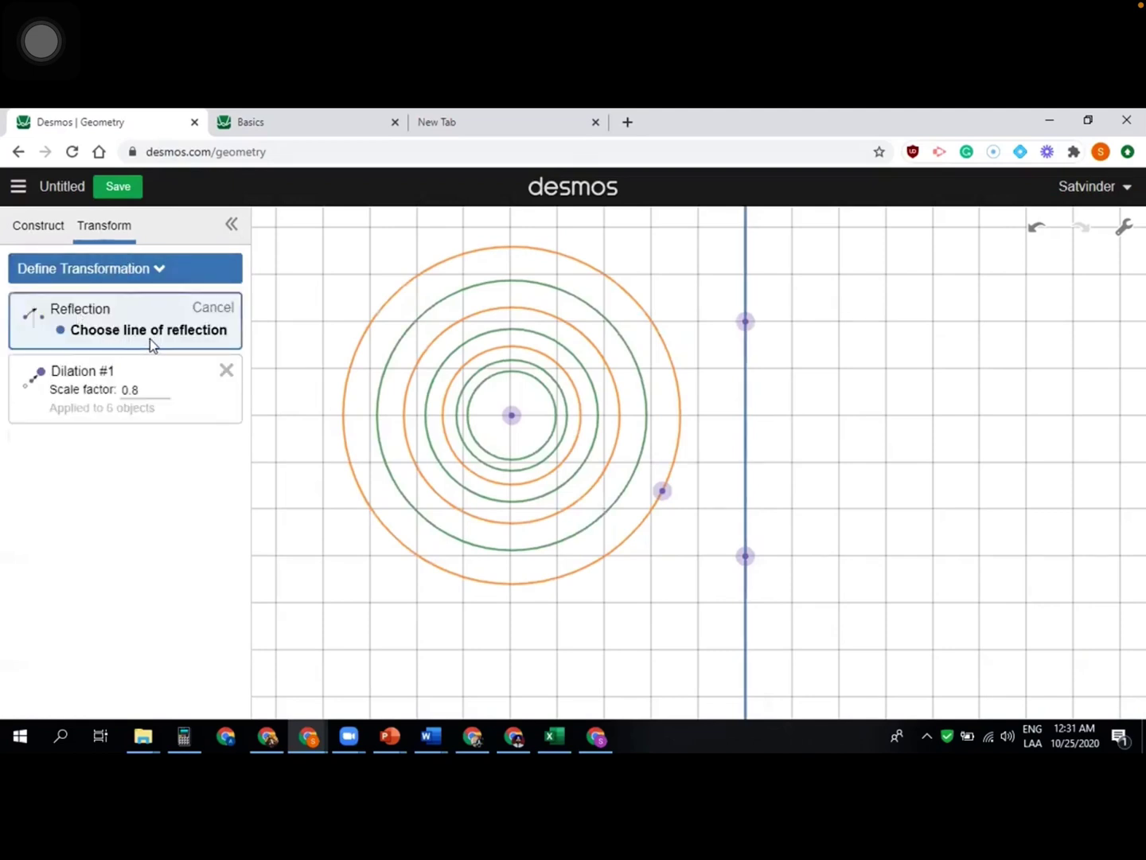
pyautogui.click(746, 405)
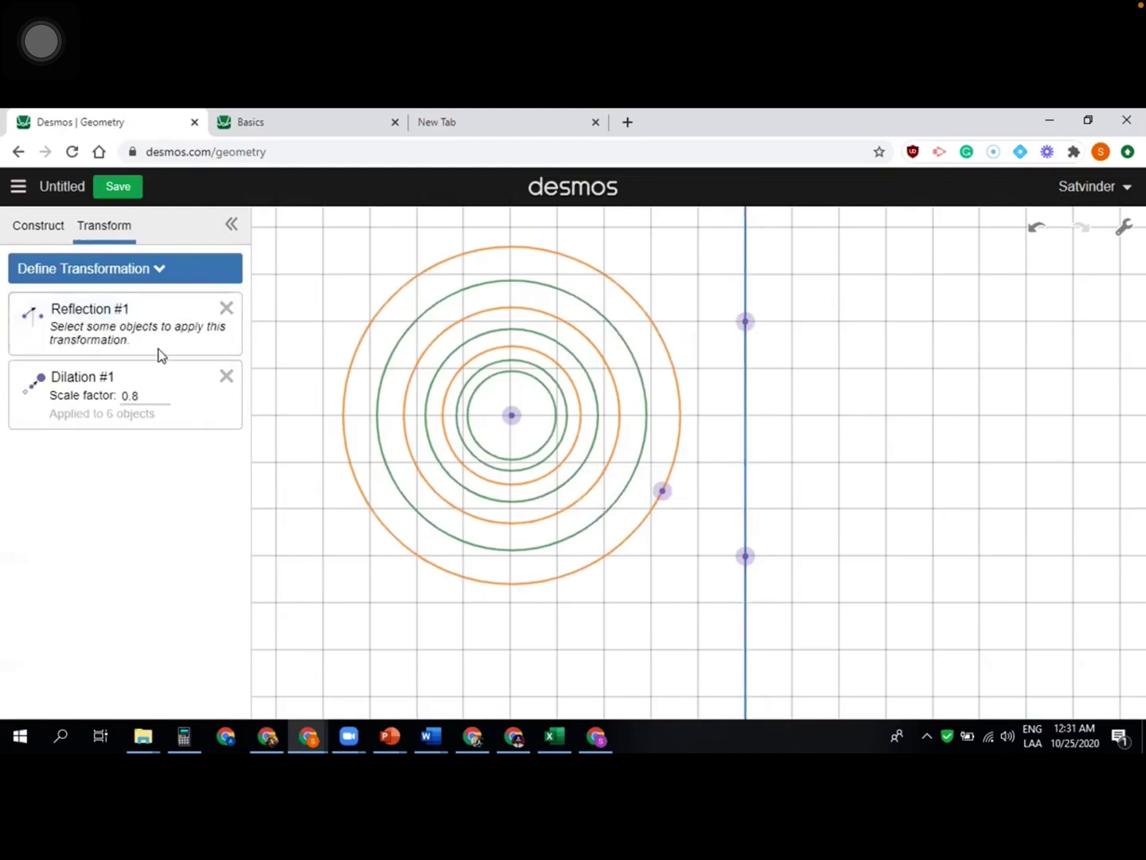
pyautogui.click(621, 430)
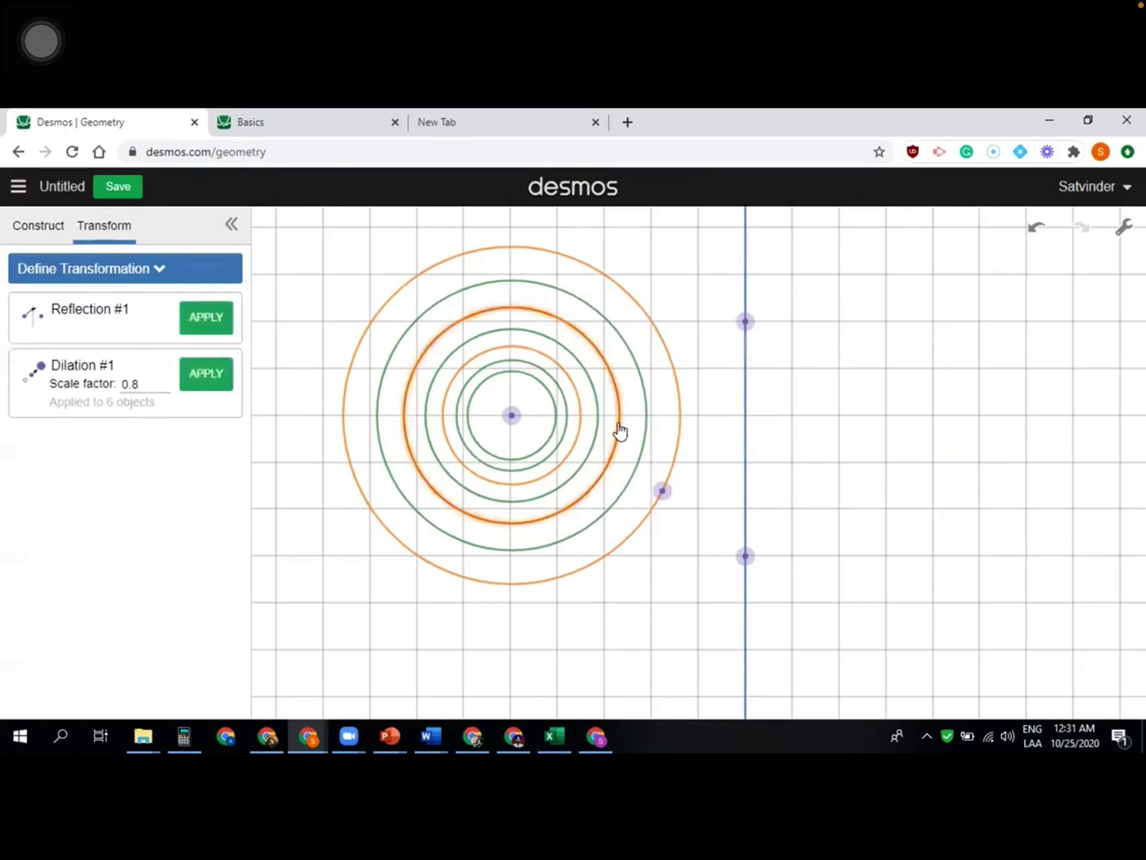
pyautogui.click(205, 318)
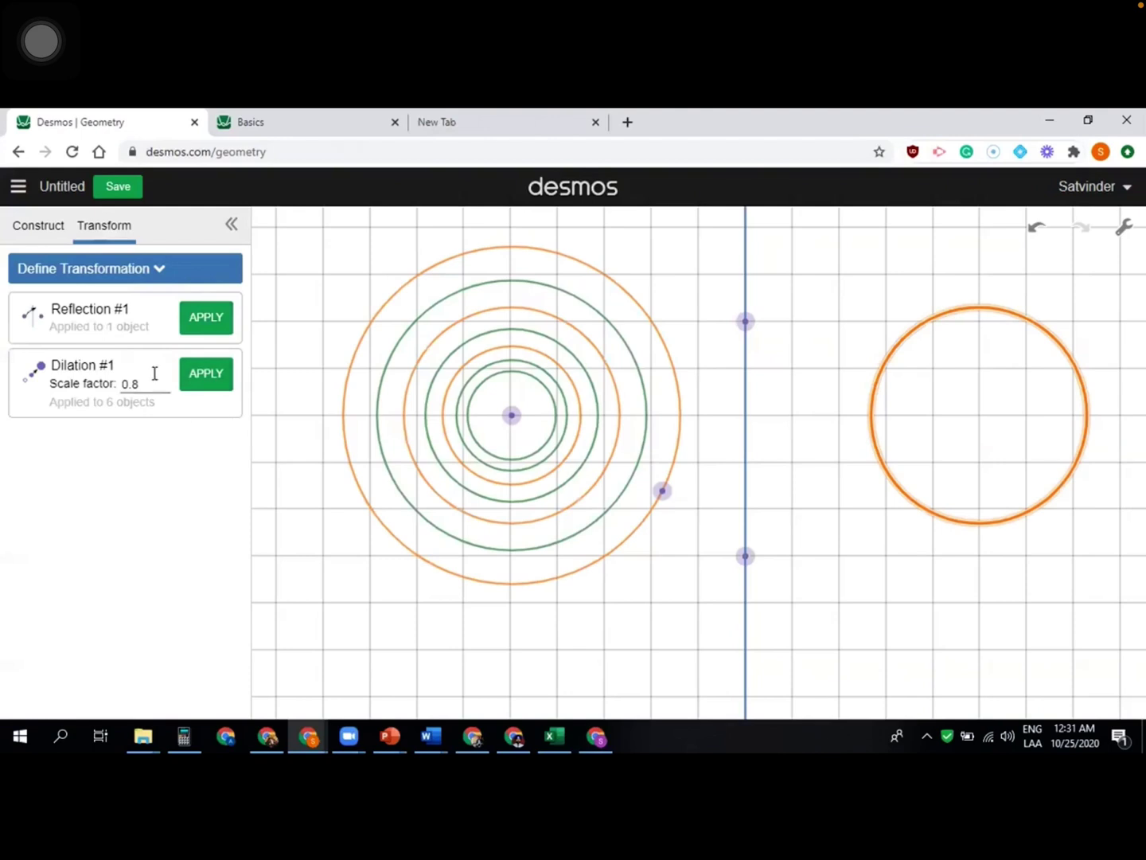
# Draw a right triangle below the concentric circles, one grid square tall and two wide, with its vertical leg under their centre.
pyautogui.click(46, 233)
pyautogui.click(171, 284)
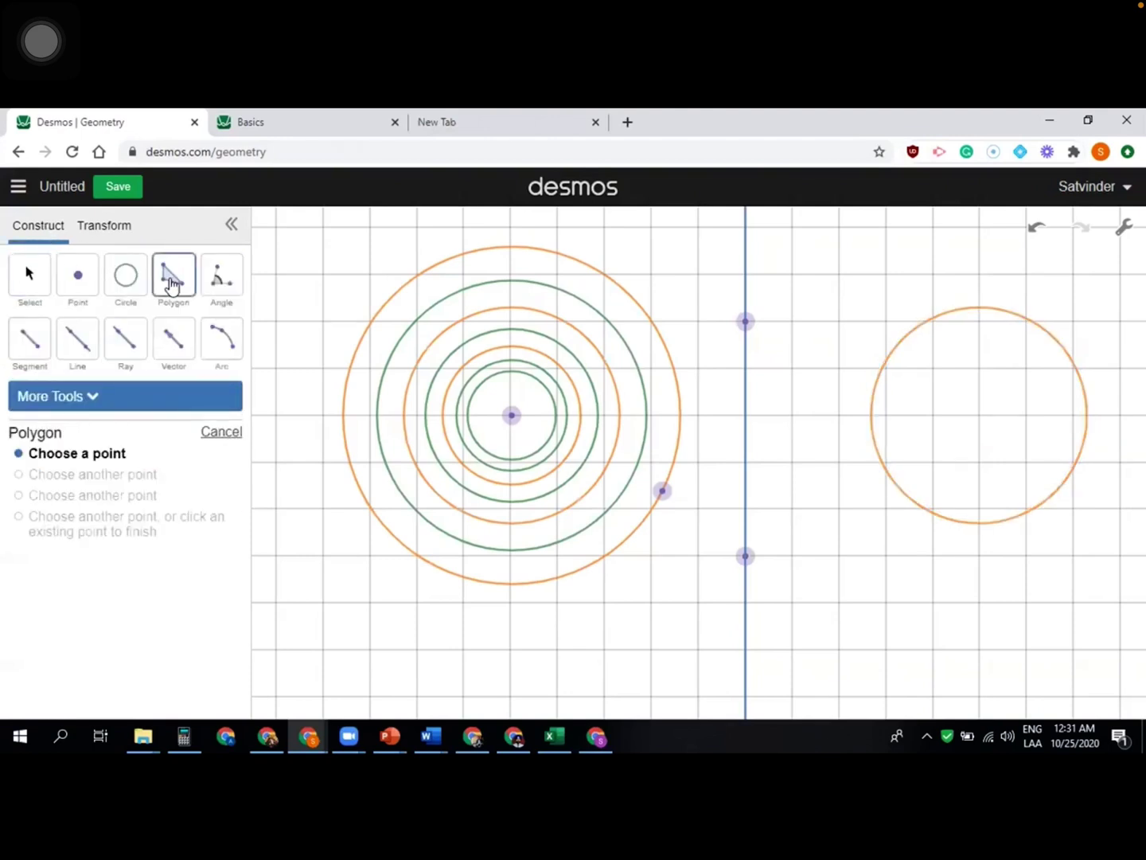
pyautogui.click(510, 606)
pyautogui.click(512, 650)
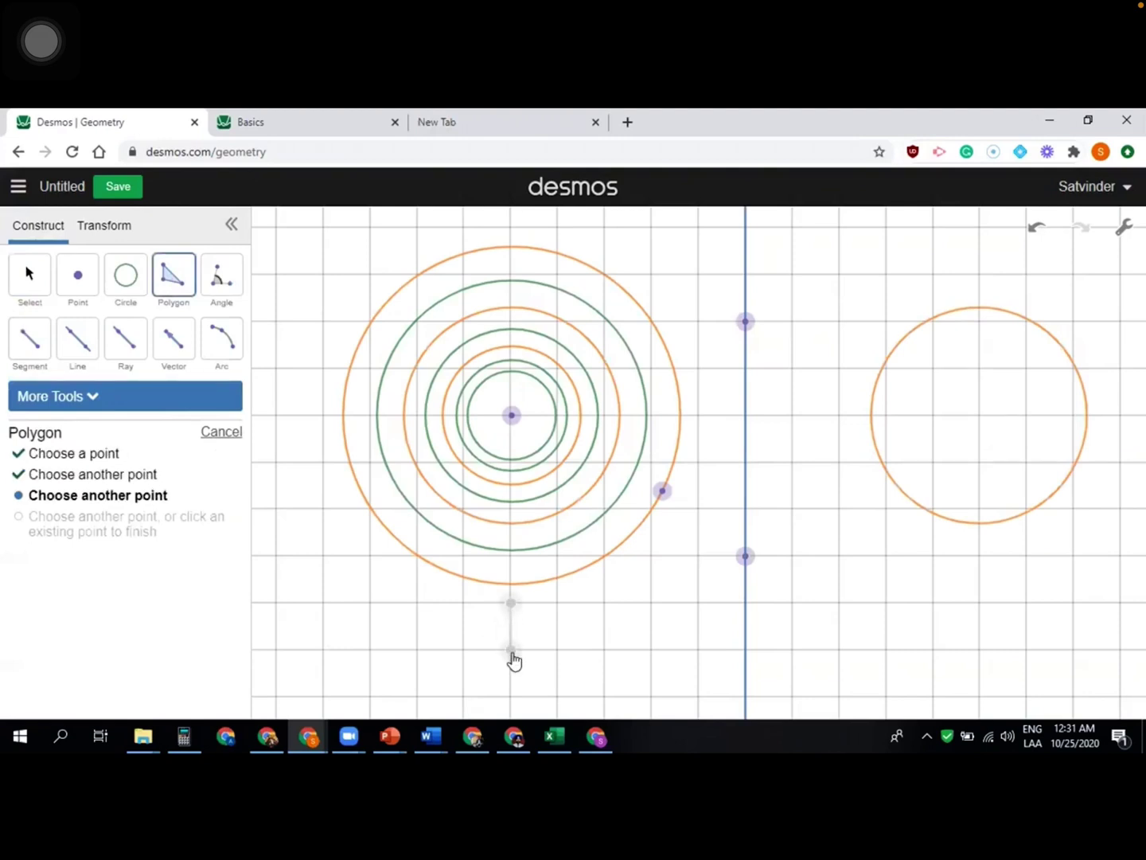
pyautogui.click(605, 650)
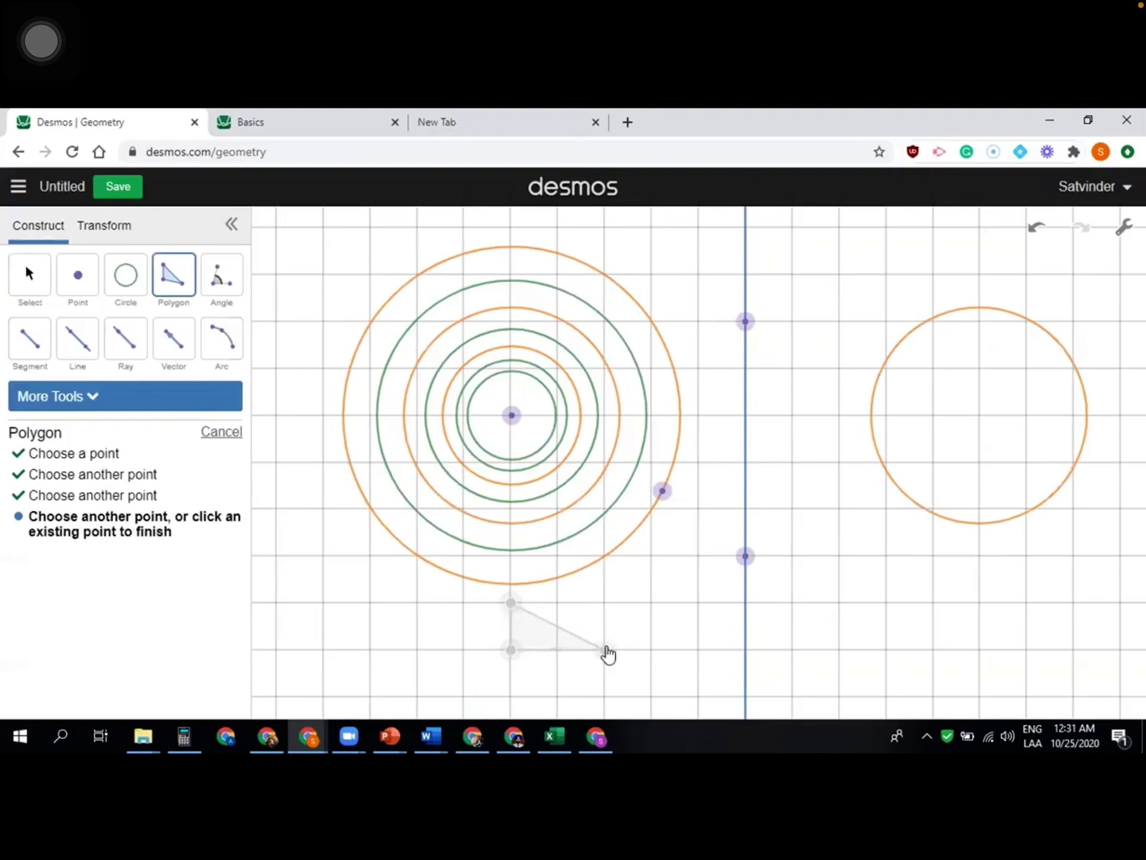
pyautogui.click(512, 605)
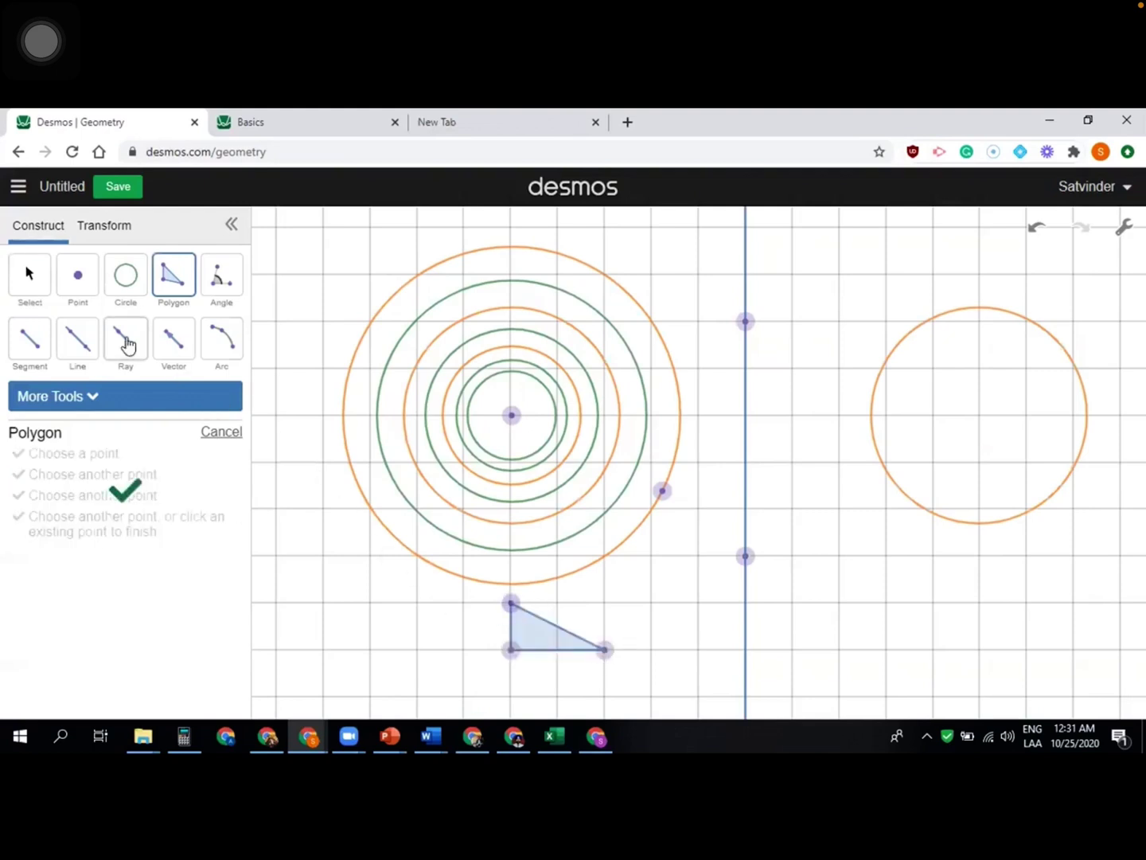
# Reflect the triangle across the vertical line using the existing reflection.
pyautogui.click(102, 226)
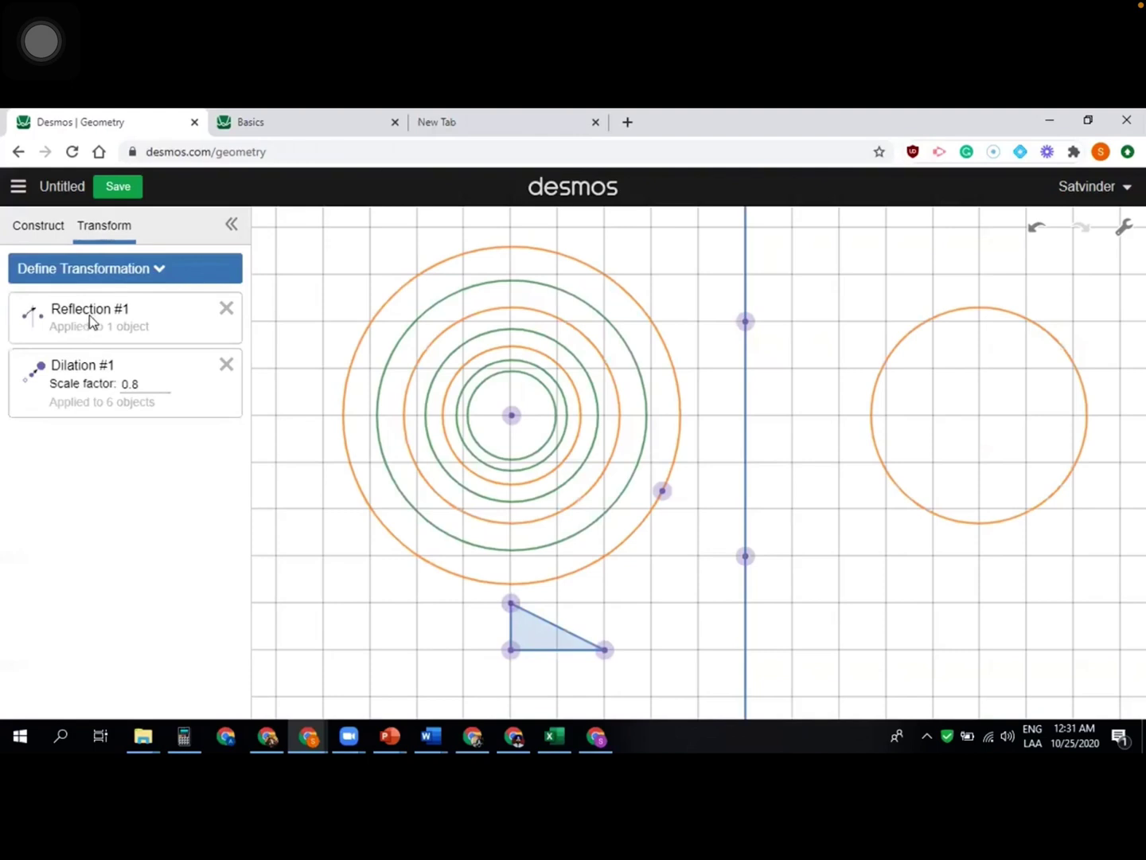
pyautogui.click(152, 311)
pyautogui.click(746, 523)
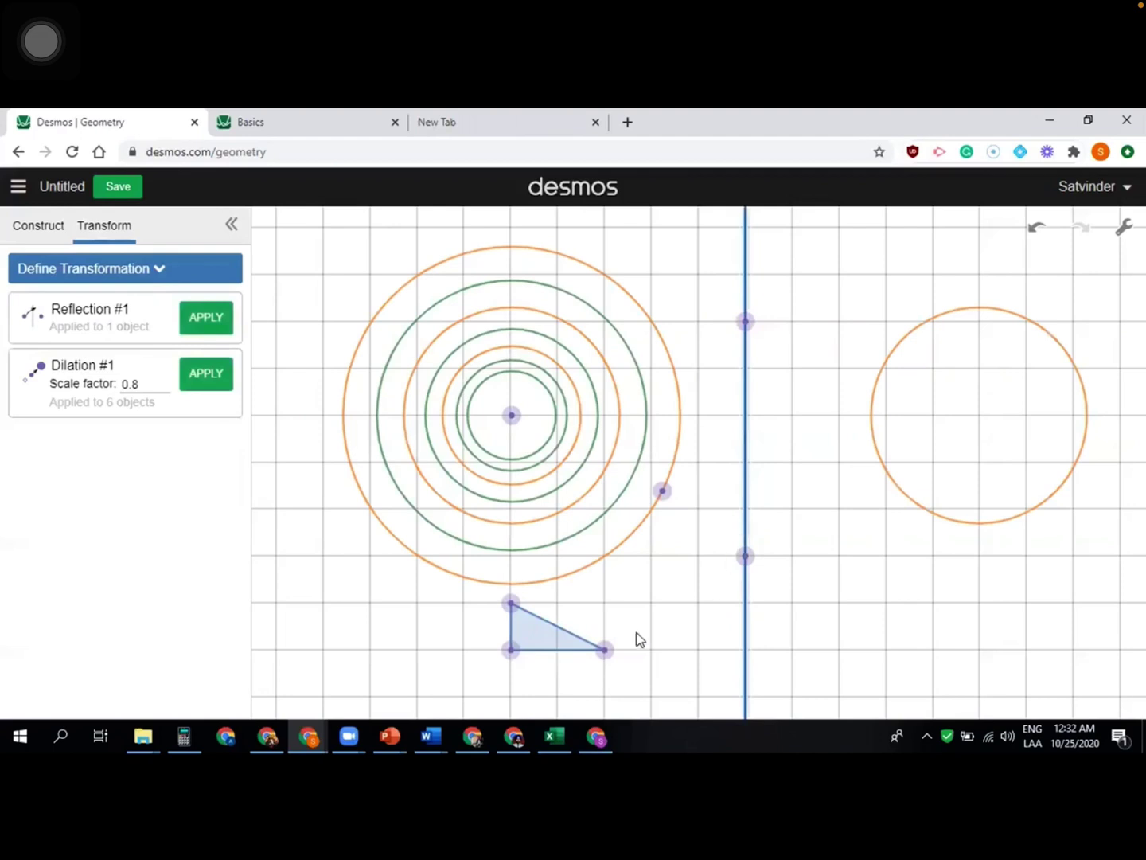
pyautogui.click(542, 643)
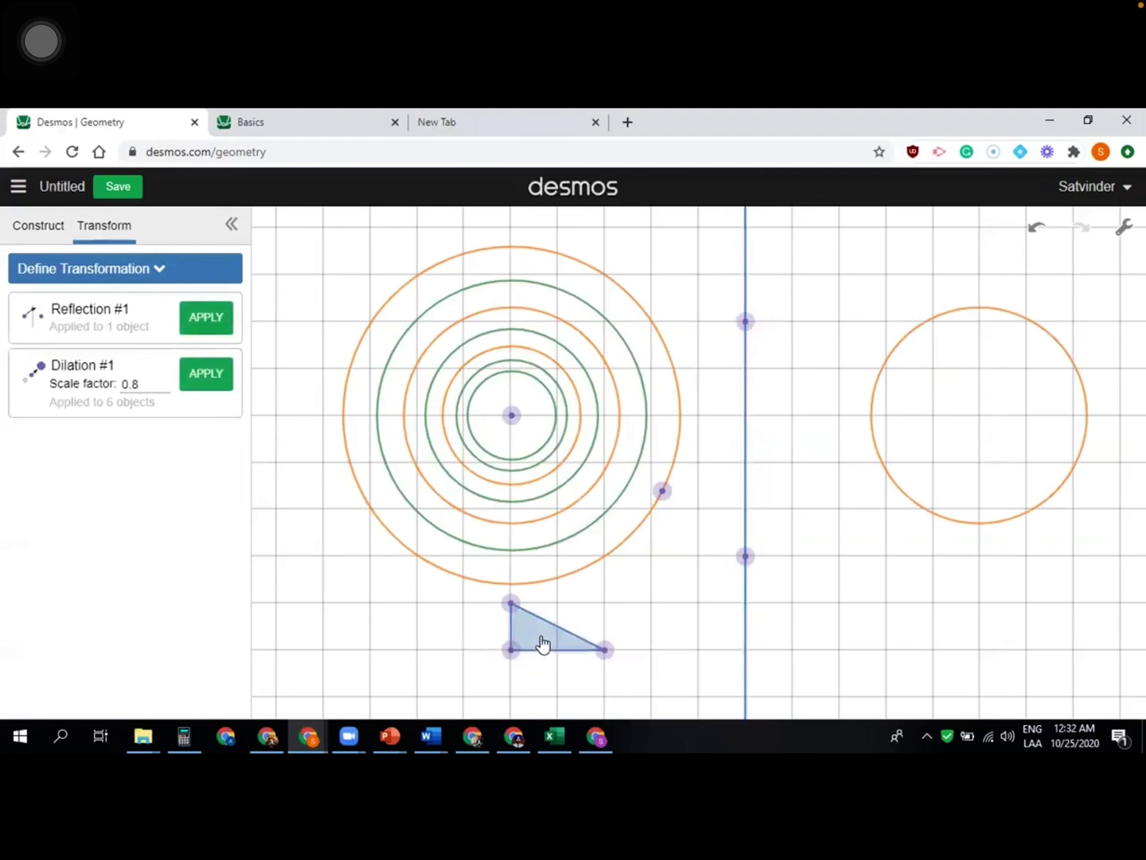
pyautogui.click(214, 327)
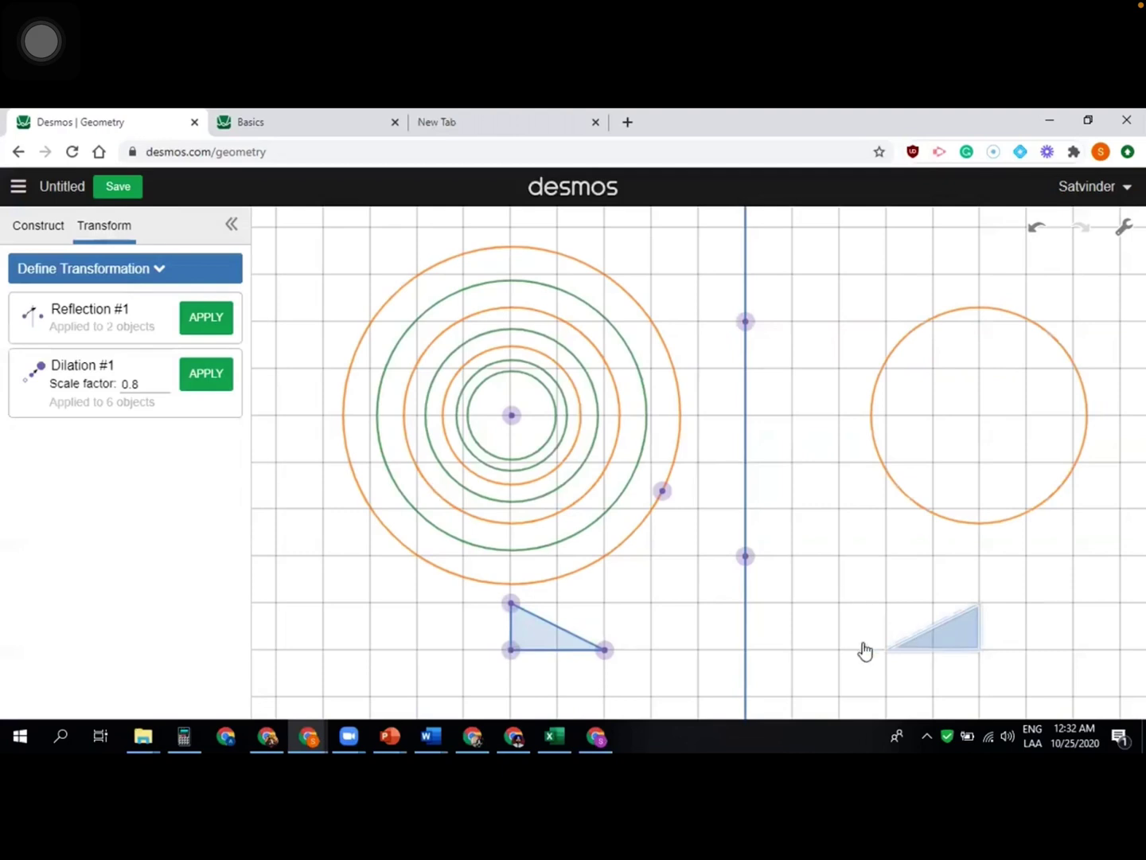
# Move the triangle's right vertex one grid square outward and its upper vertex to the circles' centre, and dilate it three times in succession.
pyautogui.moveTo(606, 652); pyautogui.dragTo(658, 649)
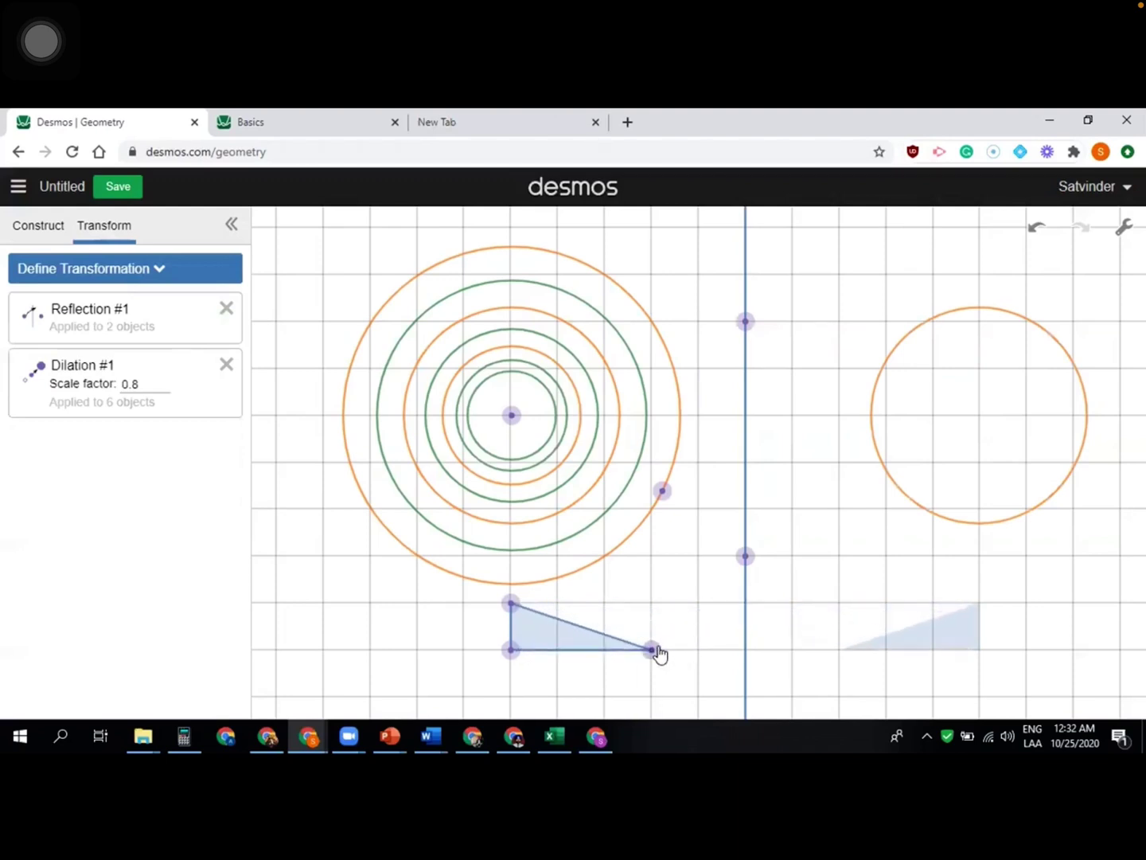
pyautogui.moveTo(512, 607); pyautogui.dragTo(516, 422)
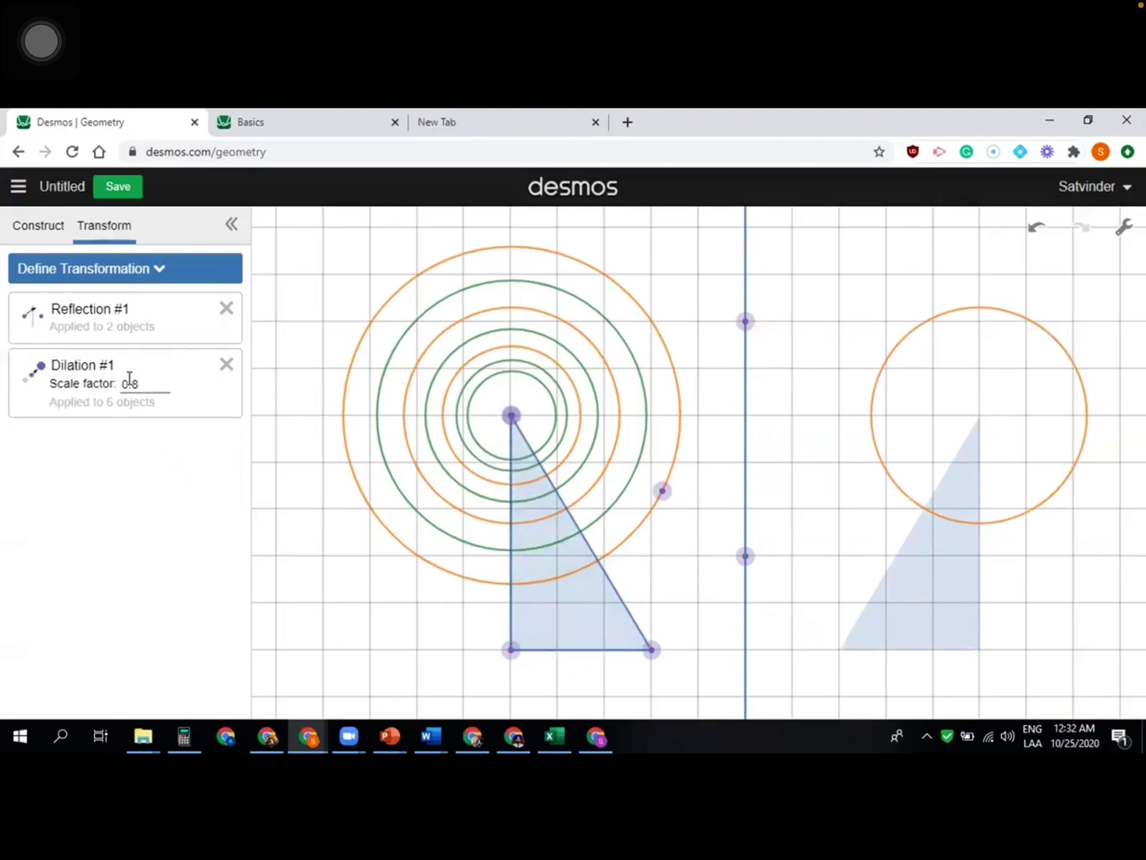
pyautogui.click(573, 619)
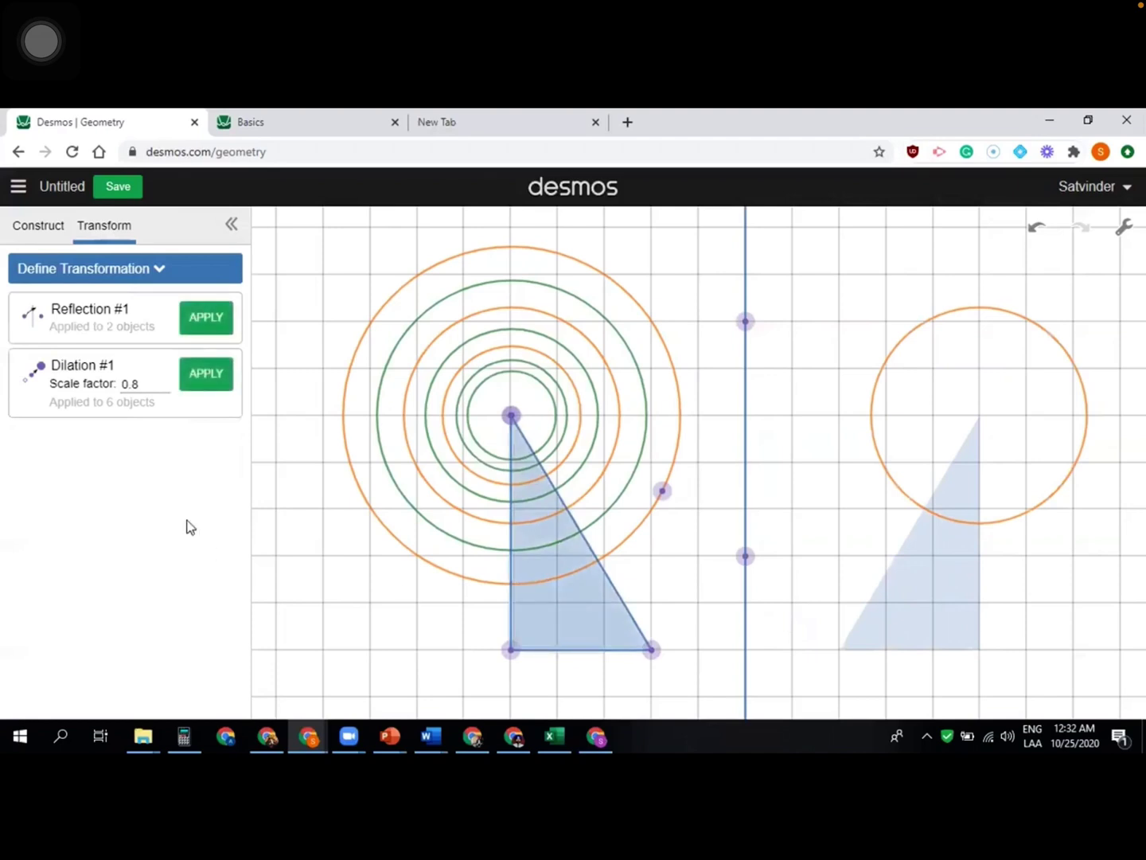
pyautogui.click(205, 374)
pyautogui.click(206, 377)
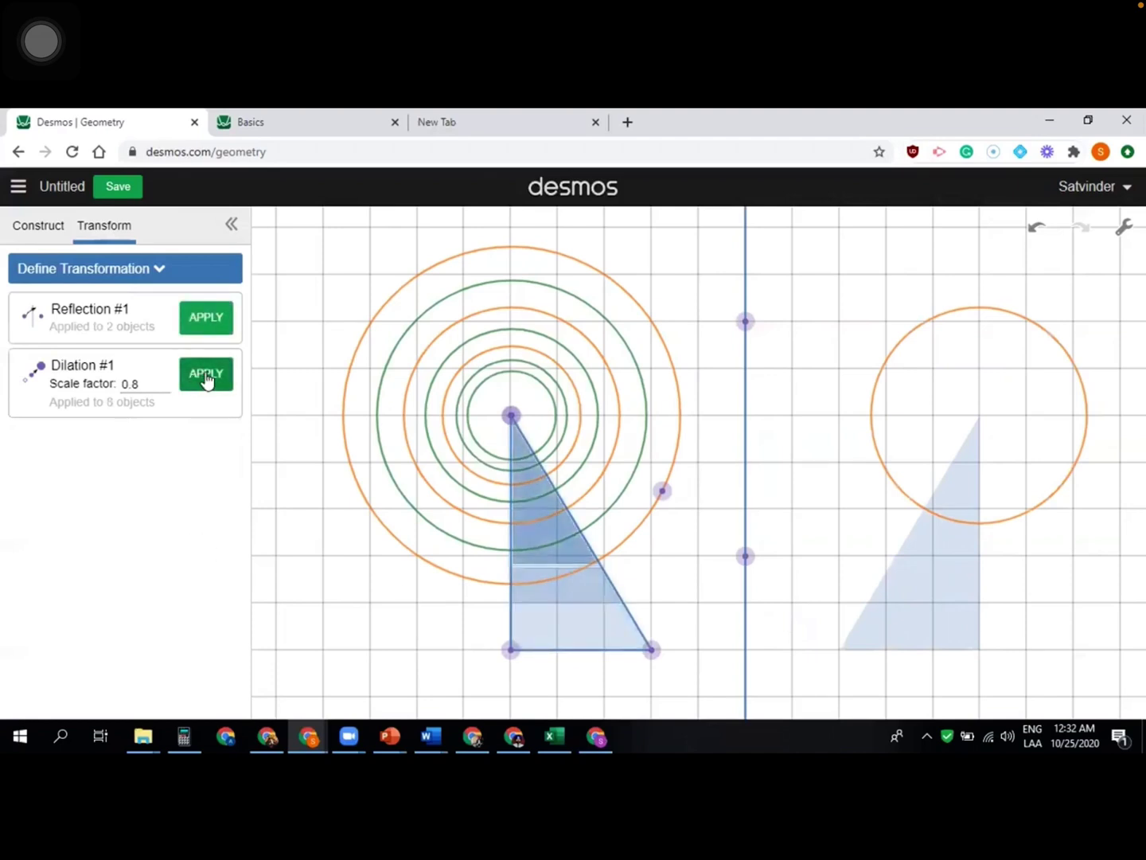
pyautogui.click(204, 377)
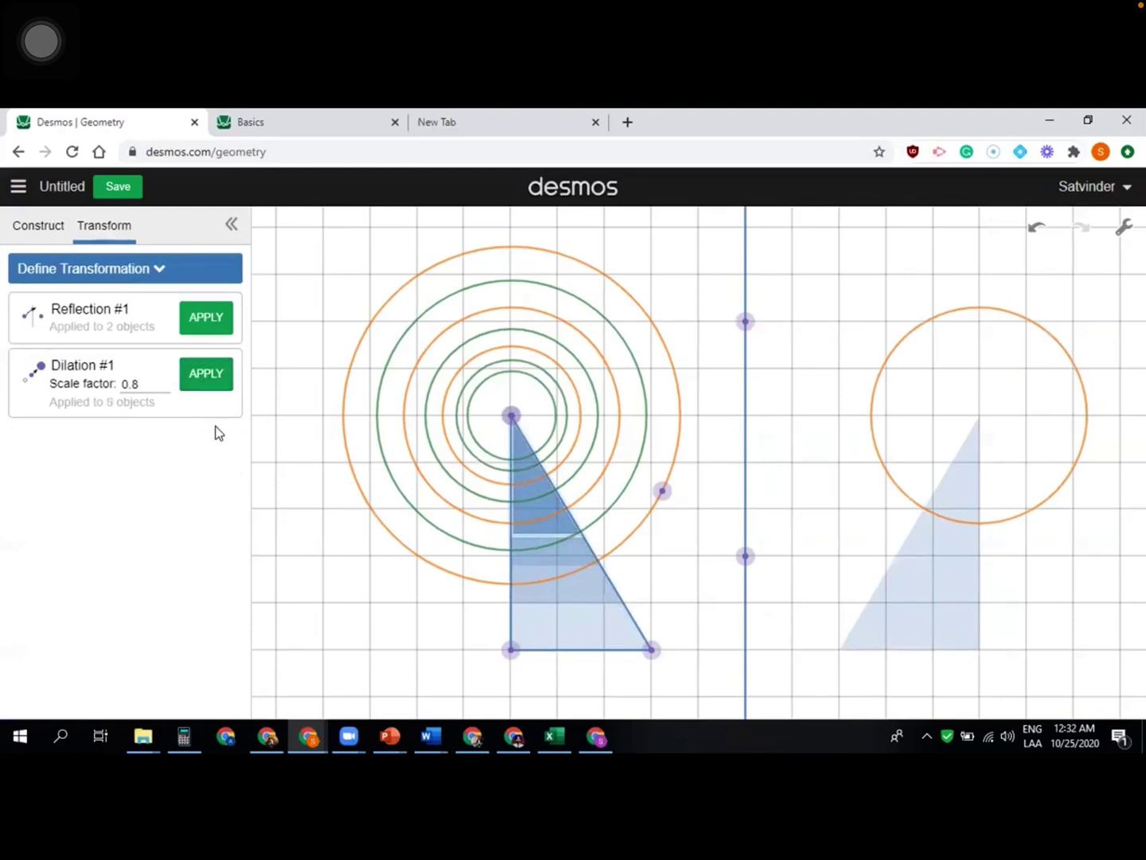
# Colour the original triangle orange and apply the dilation ten times in succession, starting from it.
pyautogui.click(40, 226)
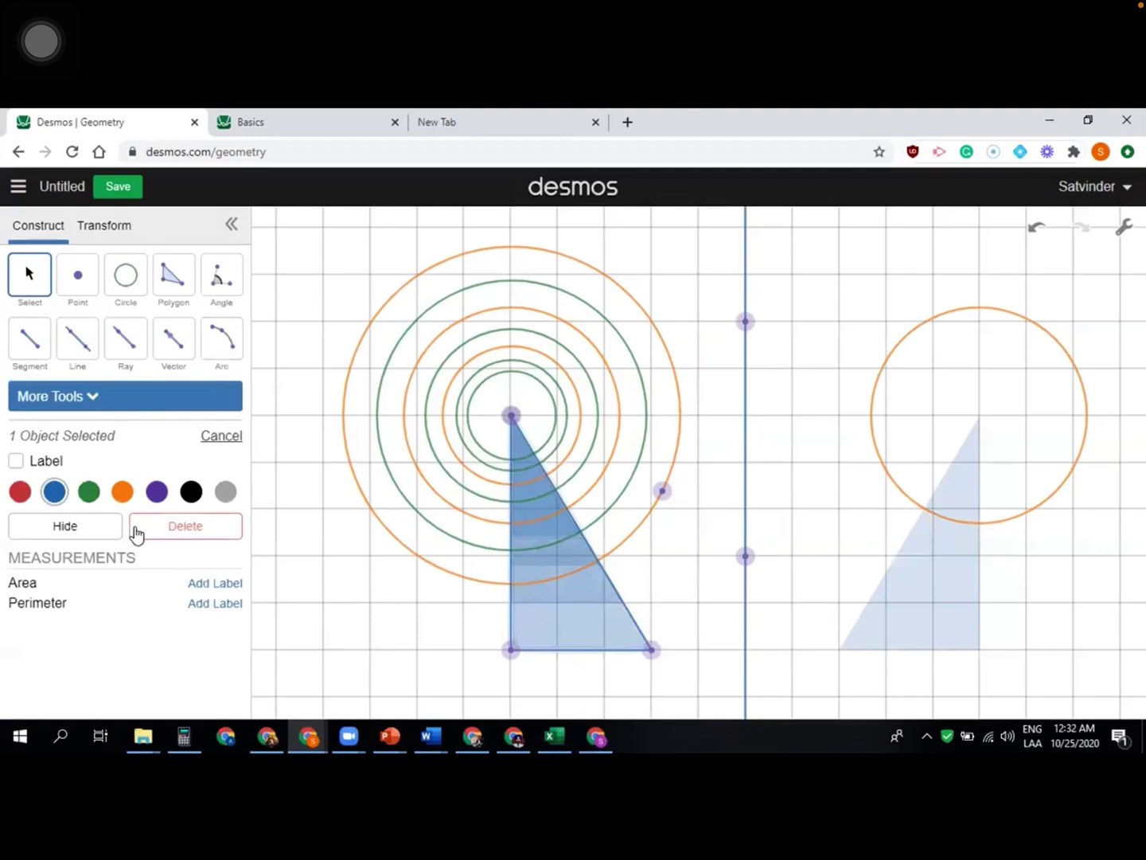
pyautogui.click(123, 494)
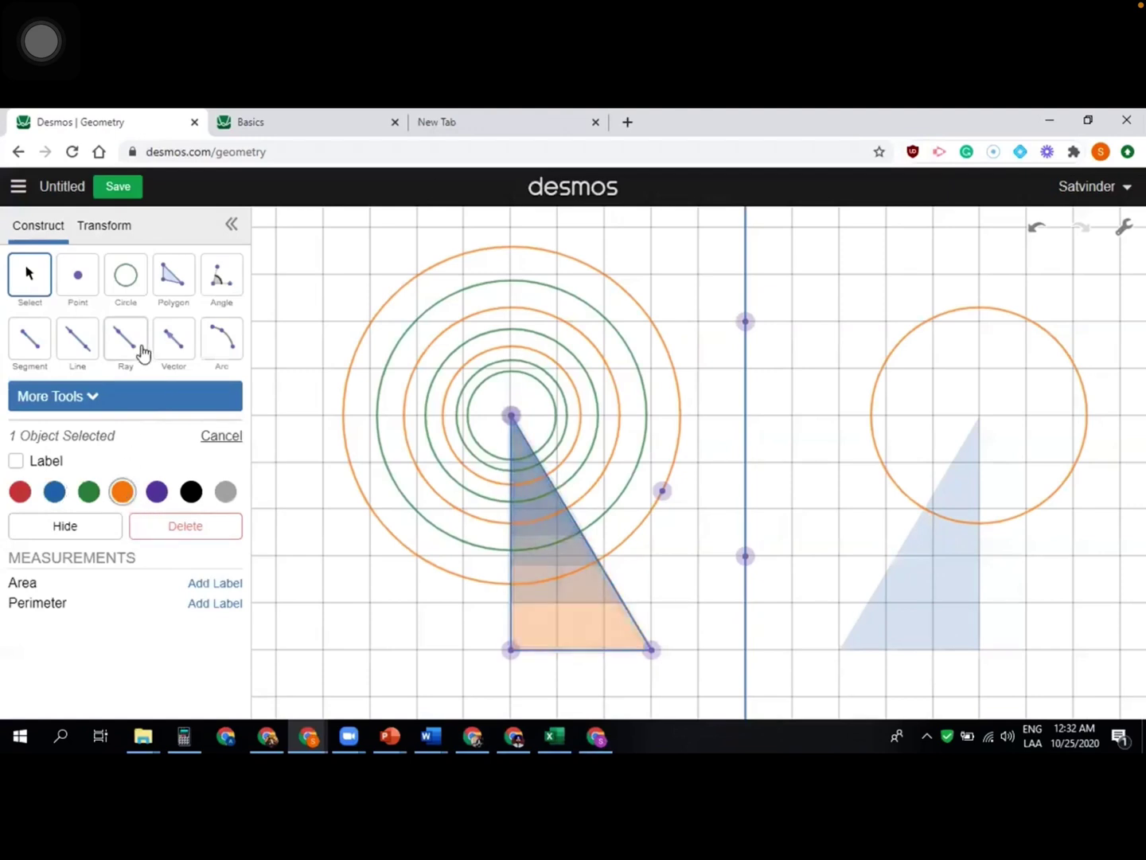
pyautogui.click(109, 239)
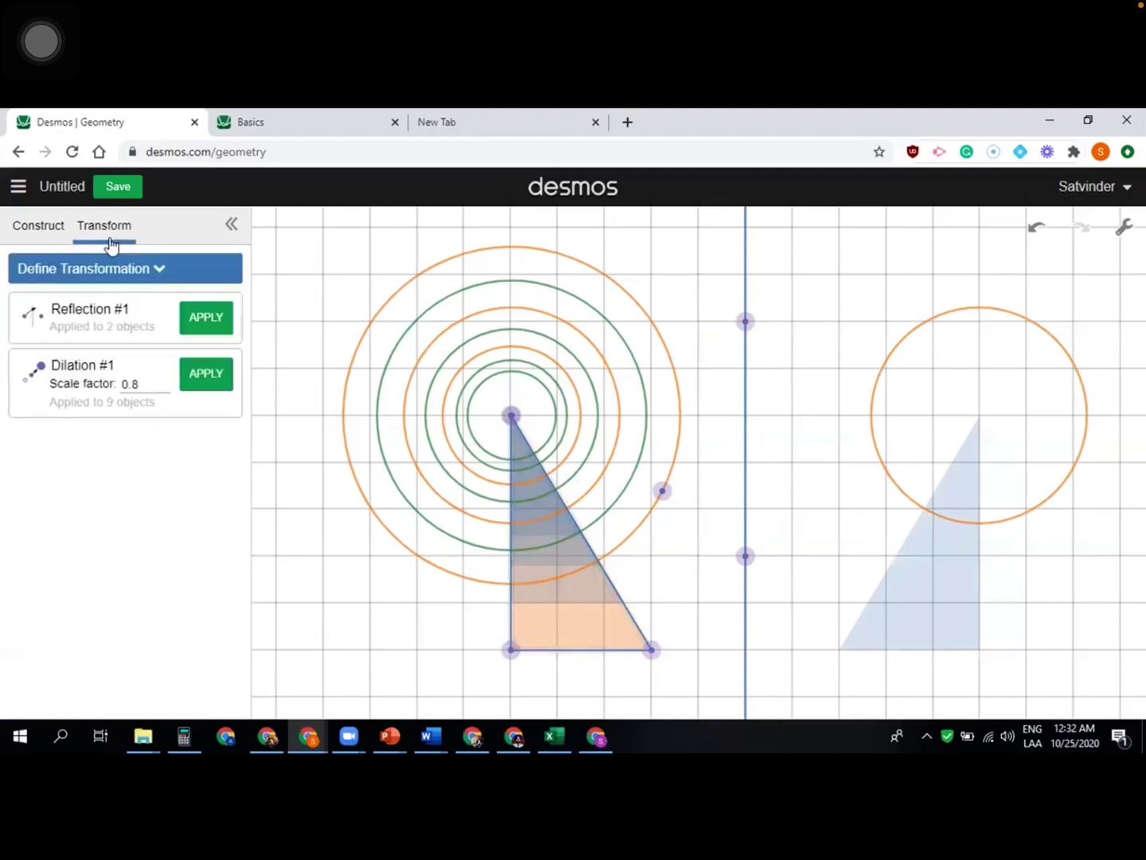
pyautogui.click(204, 375)
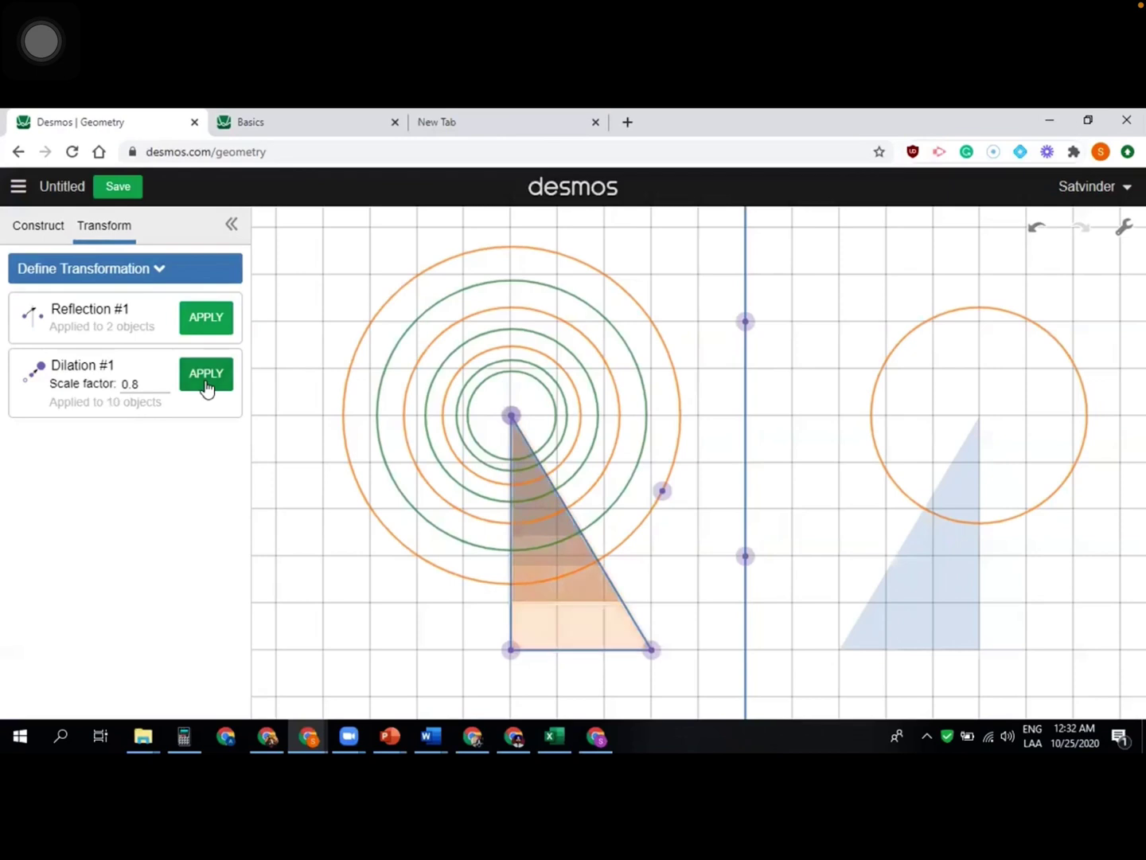
pyautogui.click(204, 380)
pyautogui.click(205, 380)
pyautogui.click(205, 381)
pyautogui.click(204, 381)
pyautogui.click(206, 381)
pyautogui.click(204, 381)
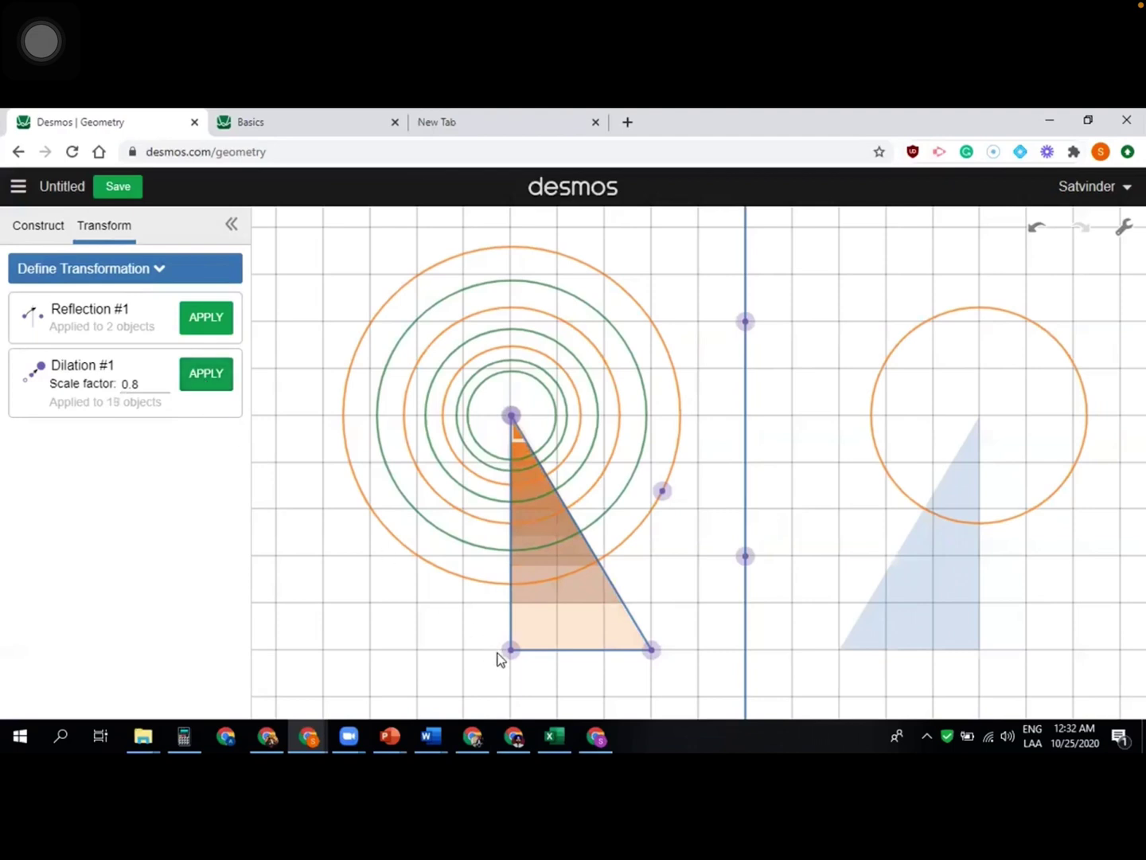
# Set the dilation's scale factor to 1.
pyautogui.moveTo(512, 649)
pyautogui.mouseDown()
pyautogui.moveTo(512, 552)
pyautogui.moveTo(517, 661)
pyautogui.mouseUp()
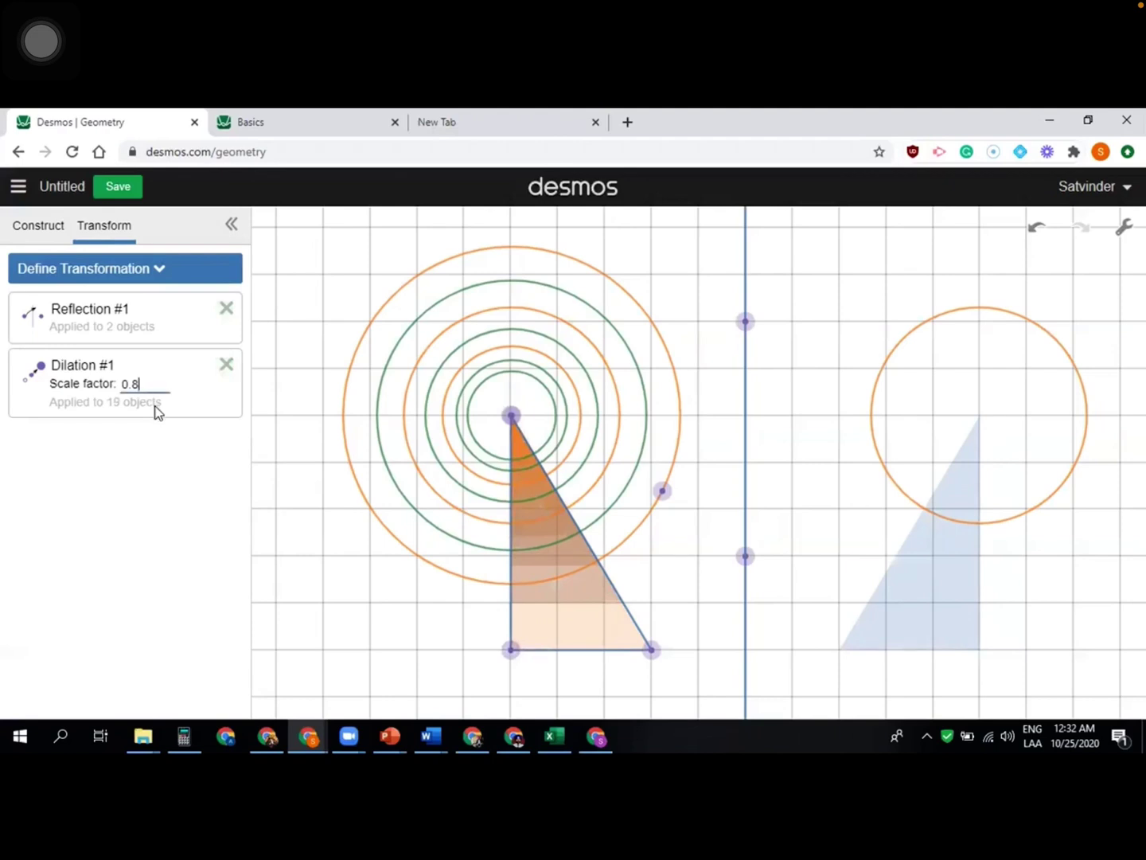
pyautogui.press('BackSpace')
pyautogui.press('BackSpace')
pyautogui.write('1')
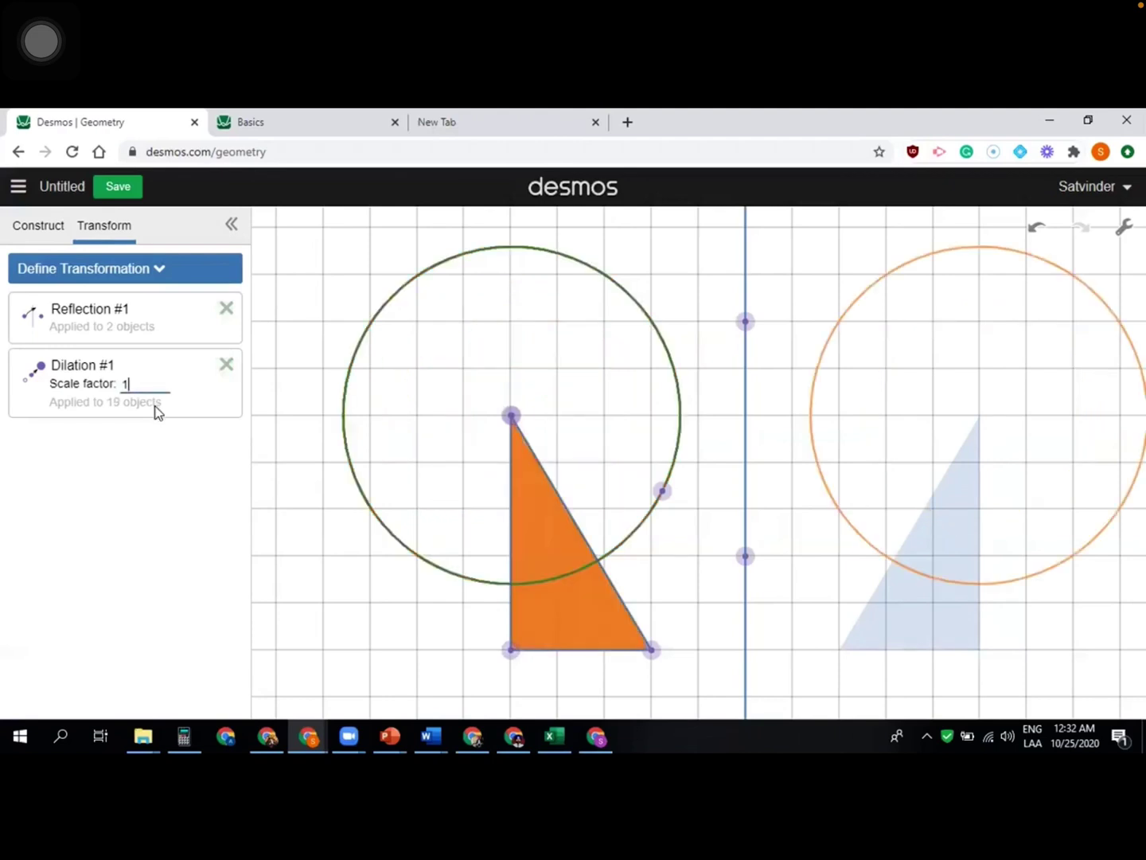
# Set the dilation's scale factor to 0.95 and define a 90° rotation centred on the vertical line's lower point.
pyautogui.press('BackSpace')
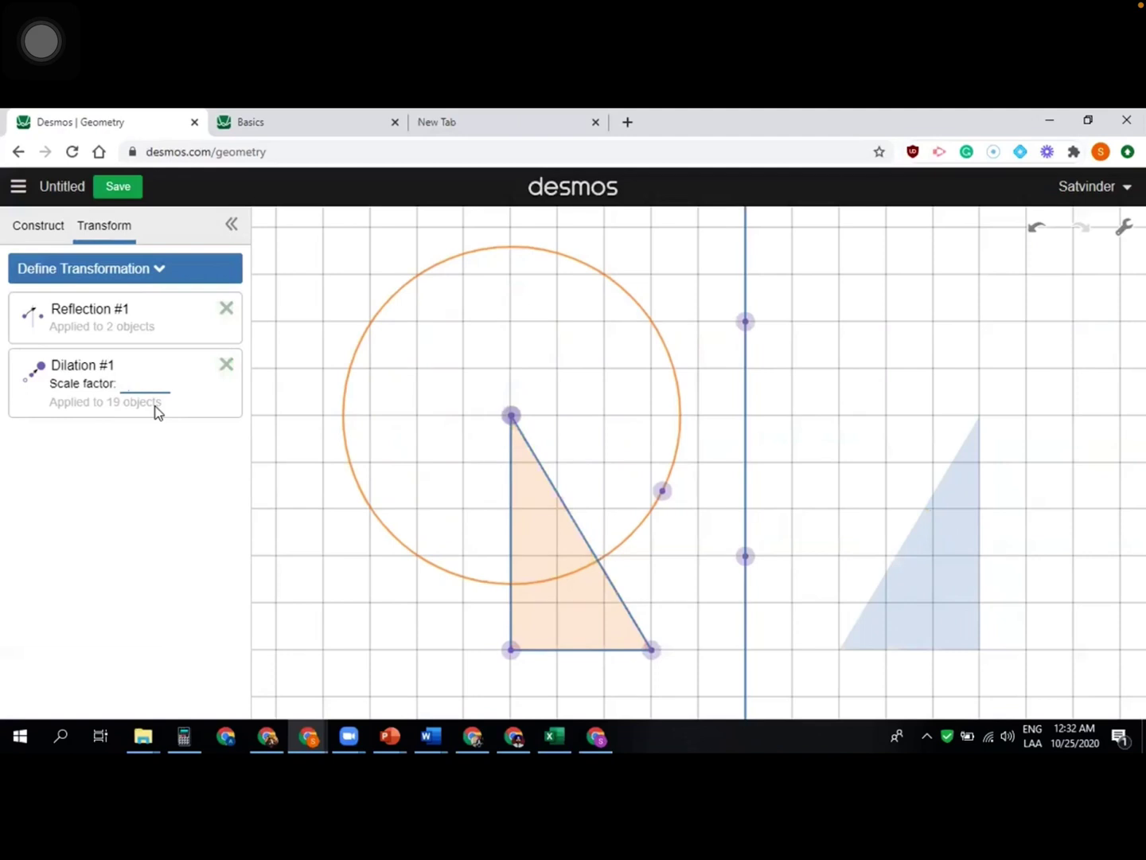
pyautogui.write('0.95')
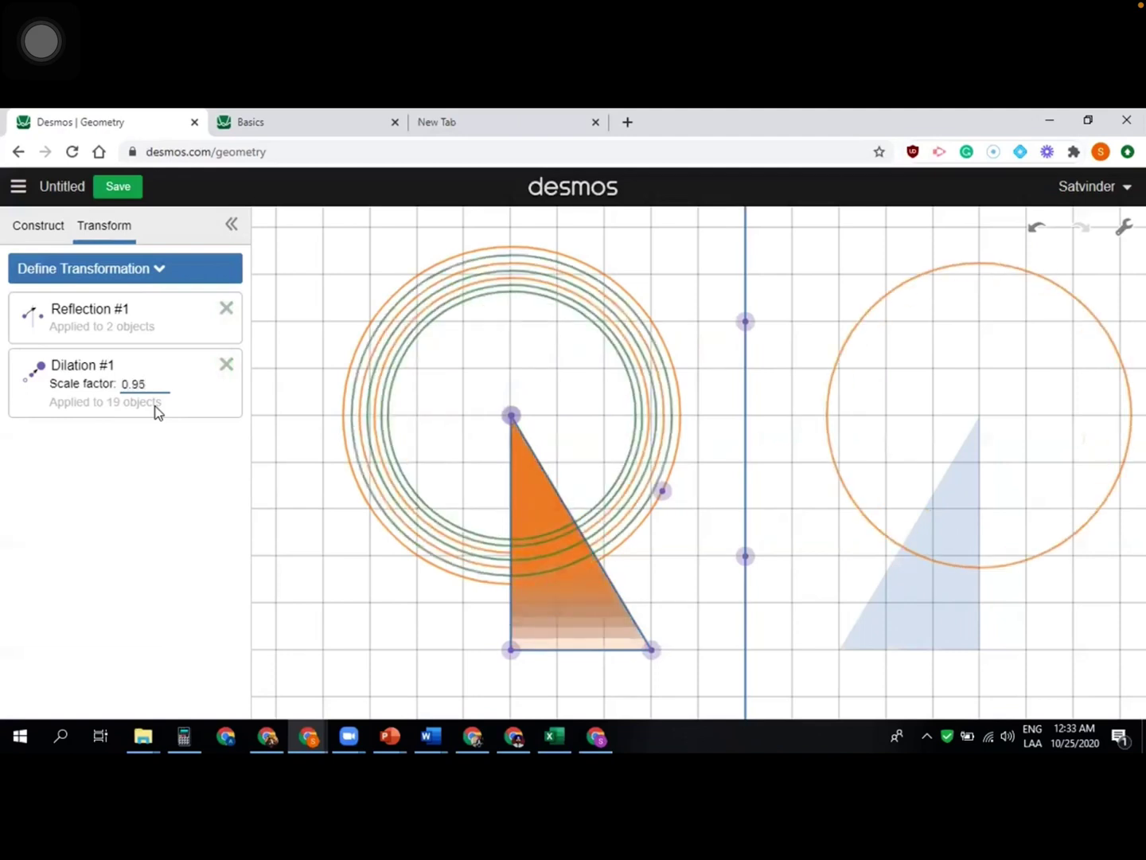
pyautogui.click(206, 561)
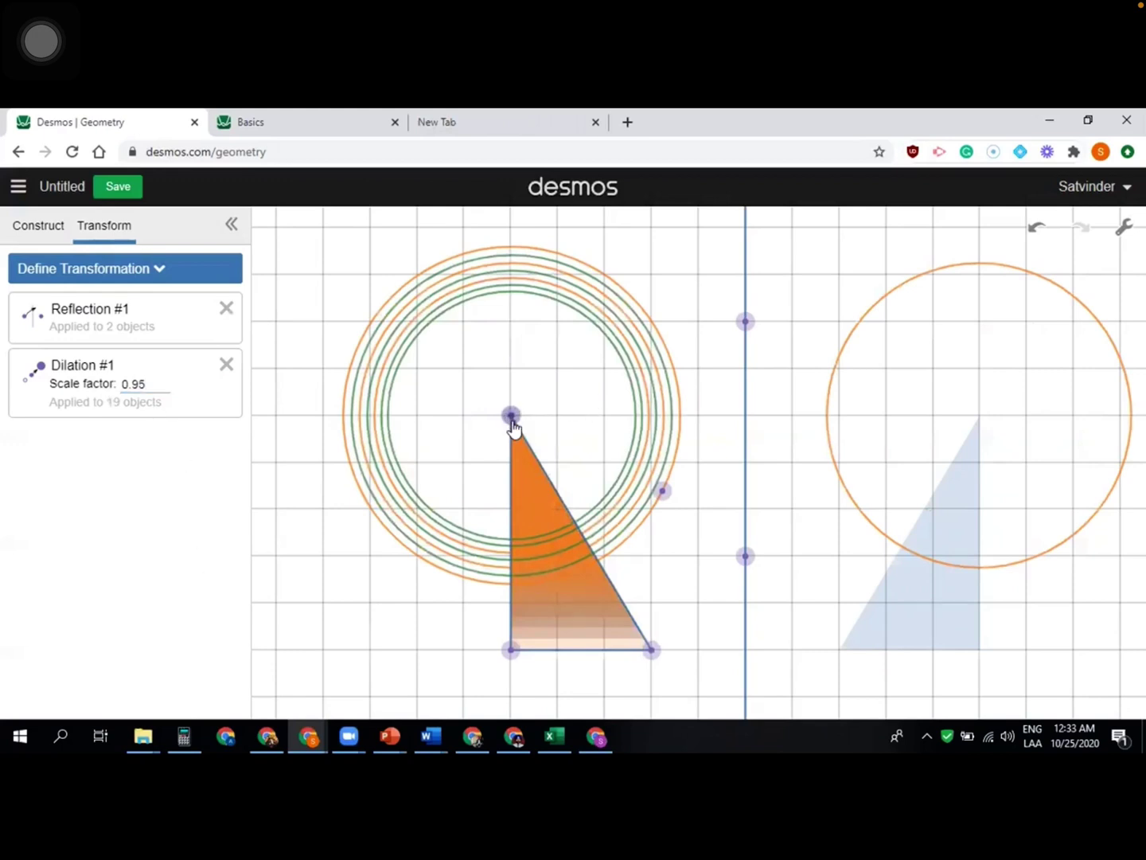
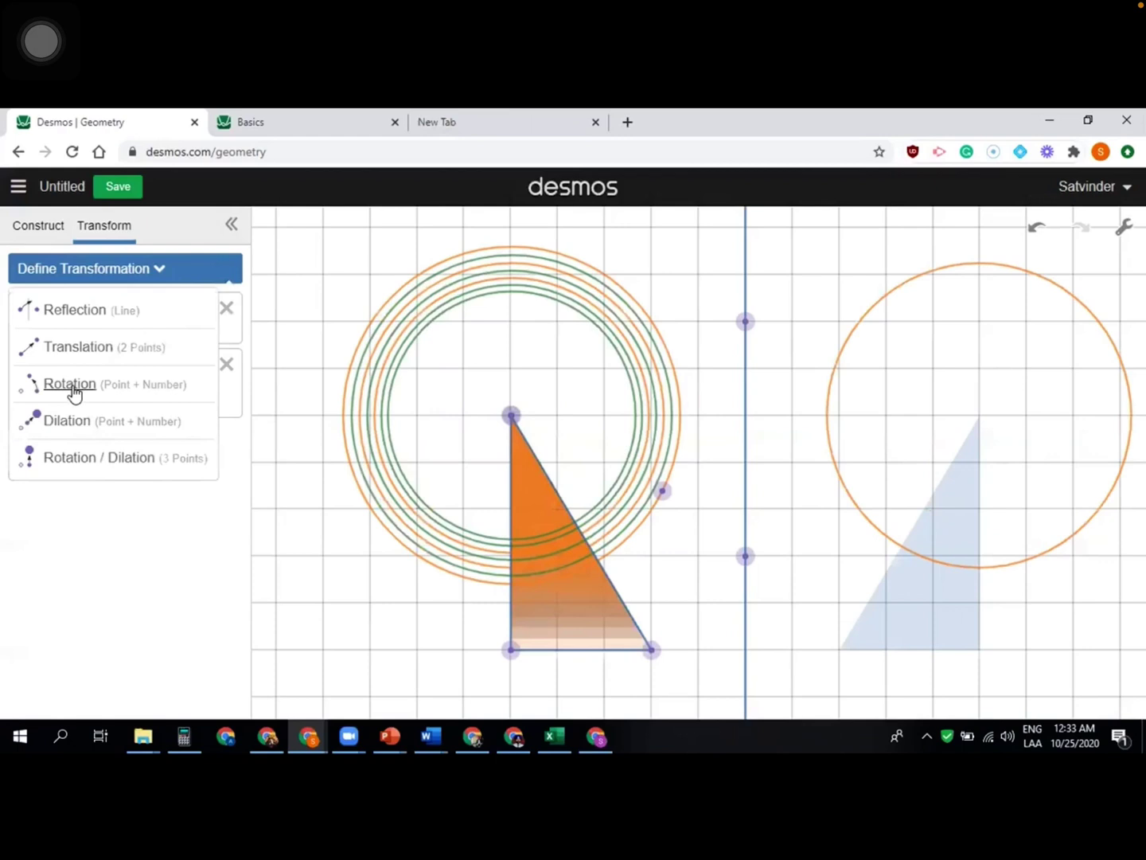
pyautogui.click(70, 385)
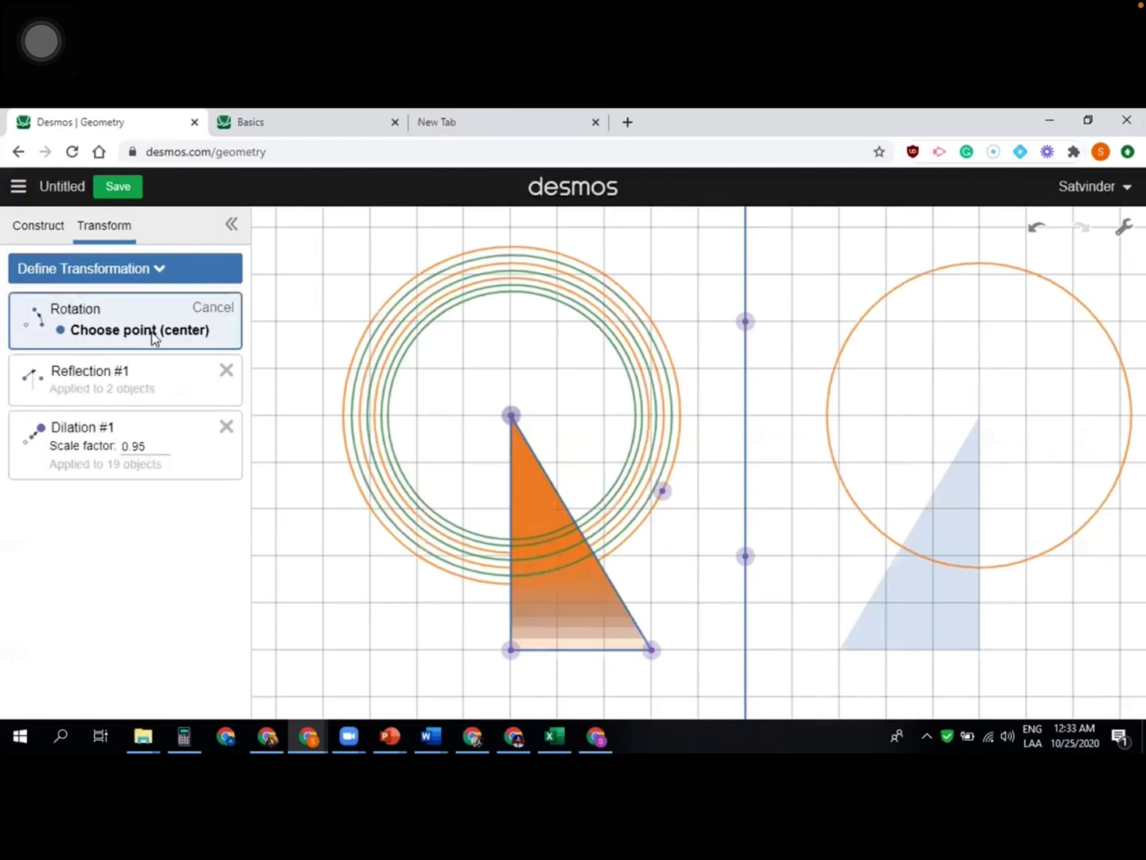
pyautogui.click(746, 557)
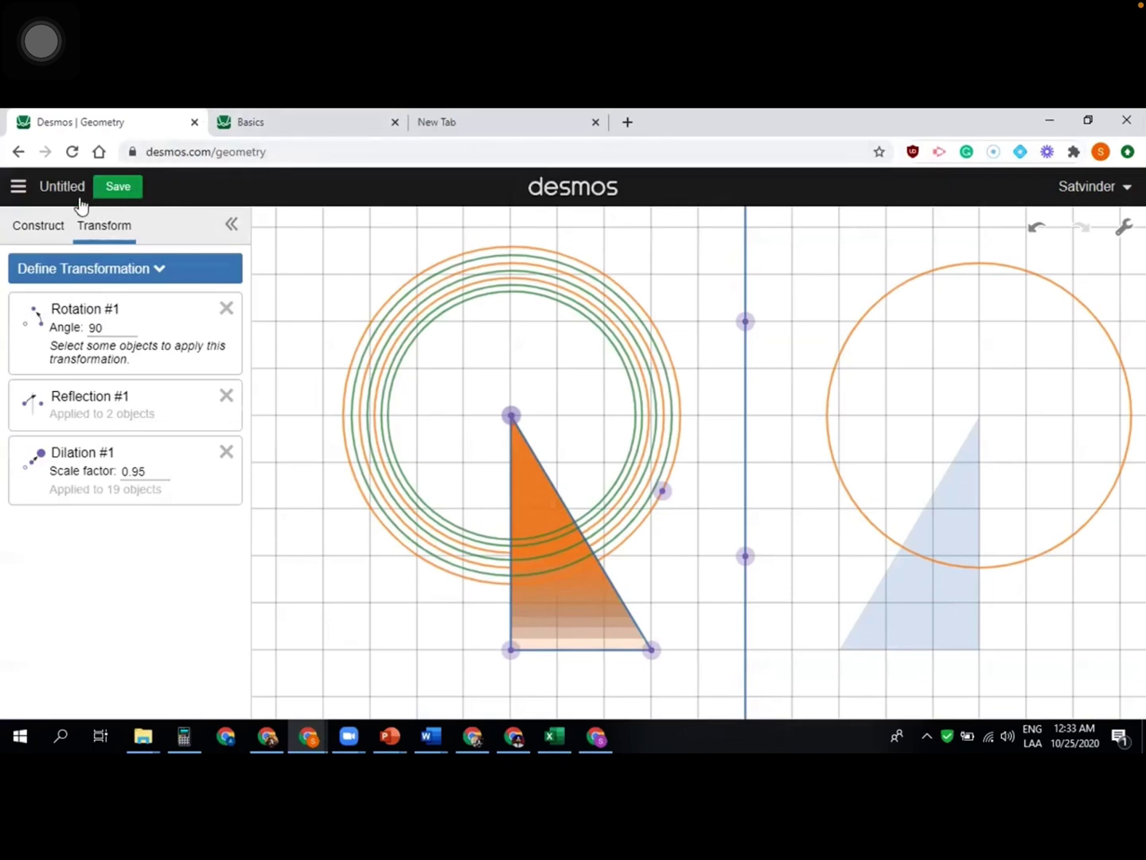
# Start a new blank construction and show the background grid.
pyautogui.click(18, 188)
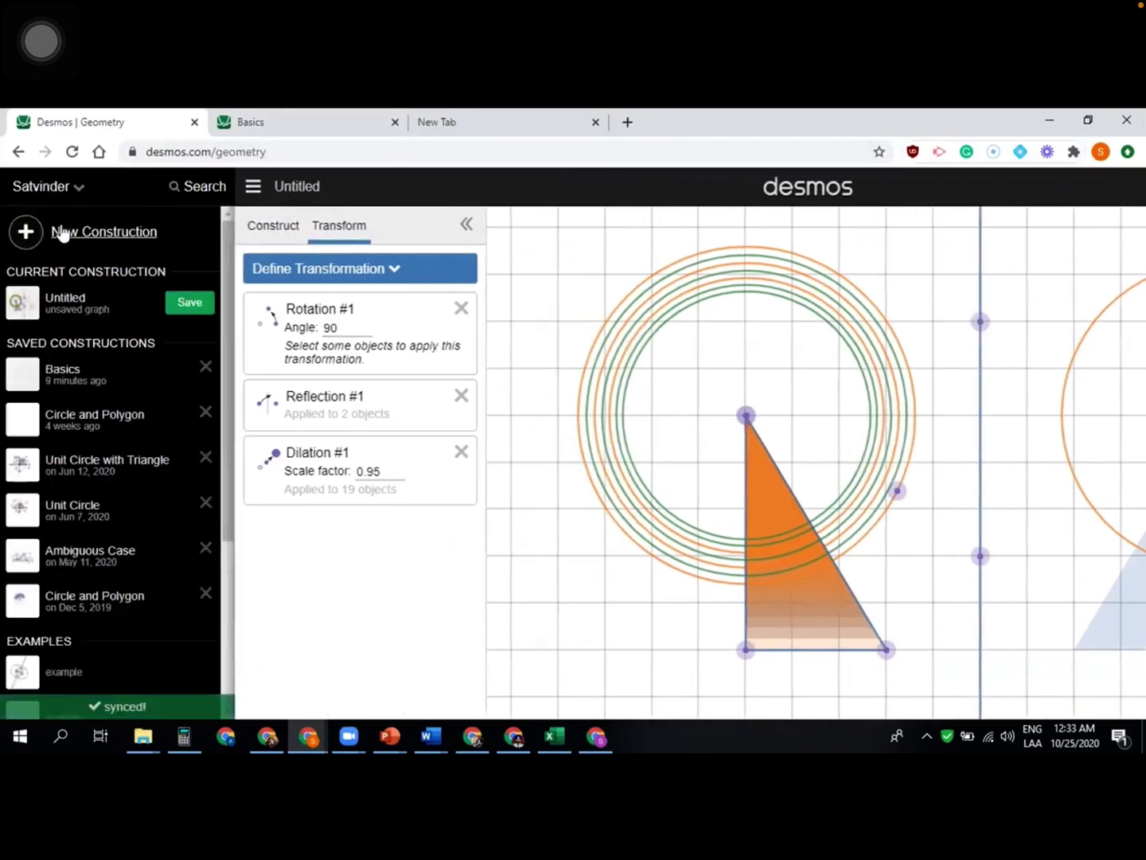
pyautogui.click(69, 234)
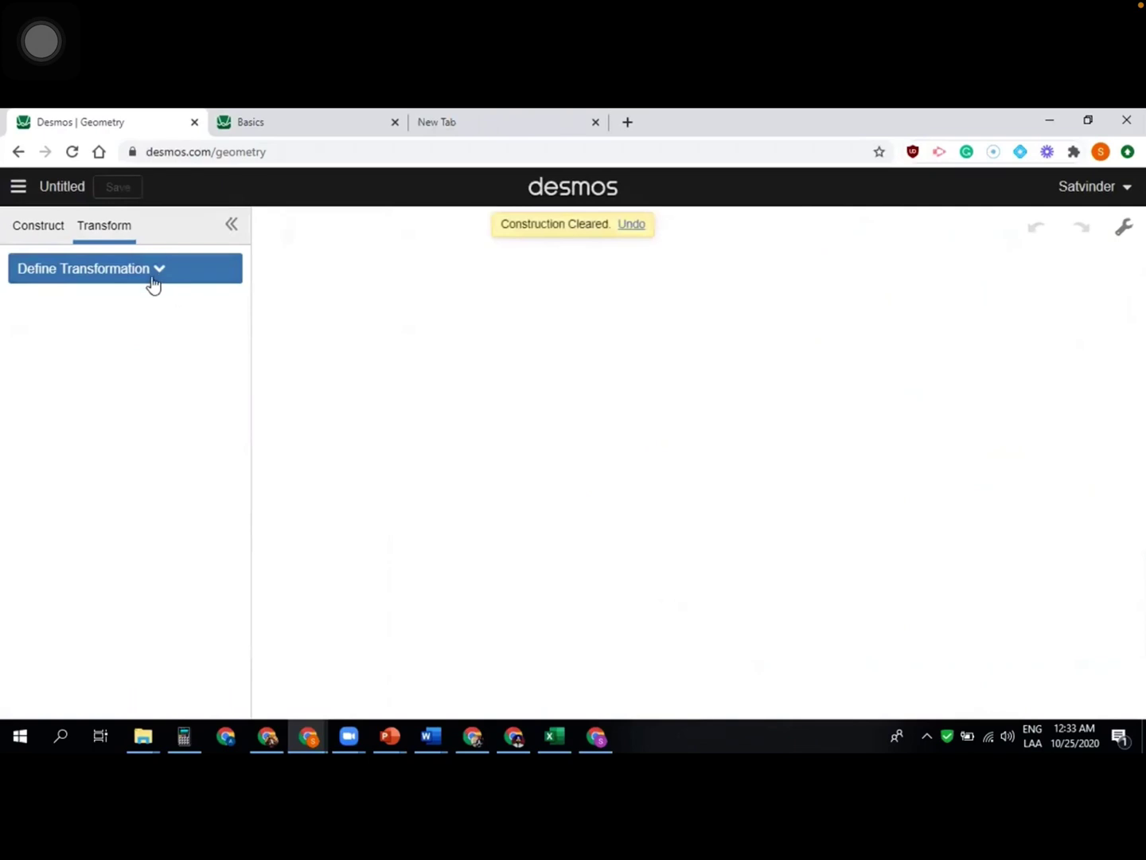
pyautogui.click(38, 236)
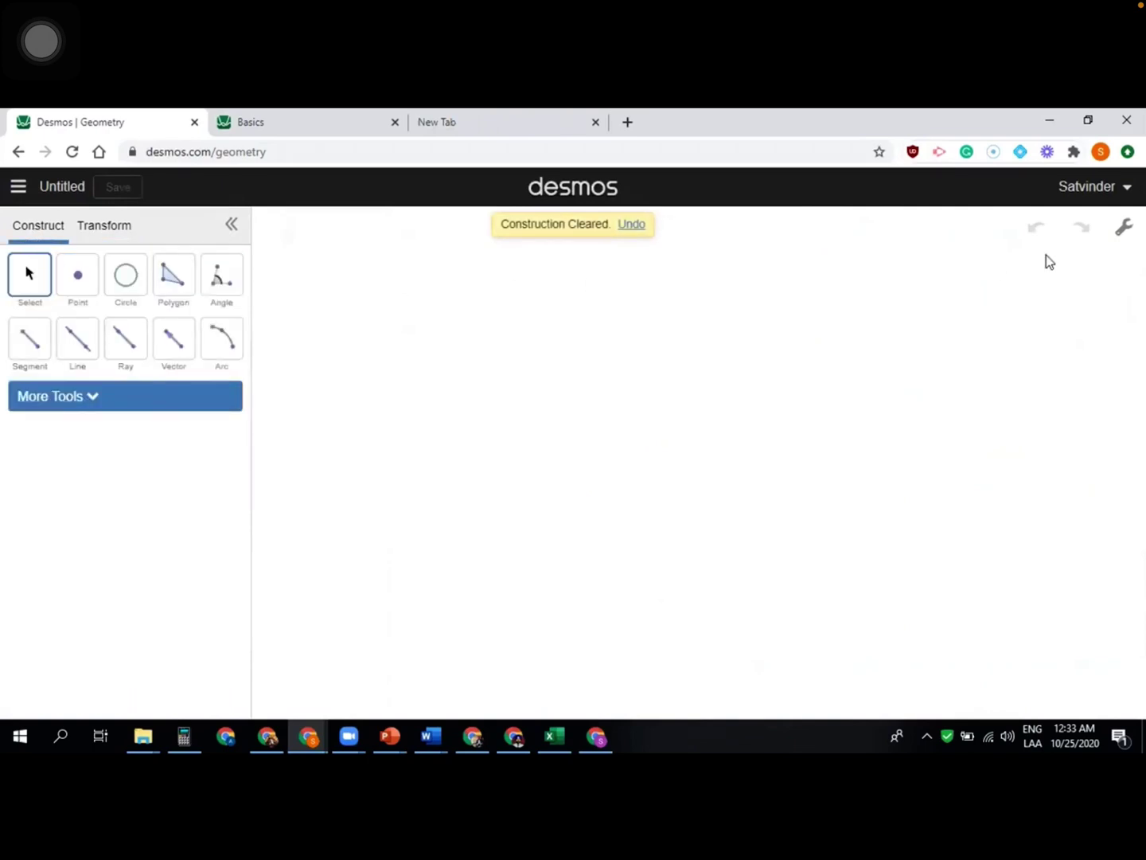
pyautogui.click(1124, 226)
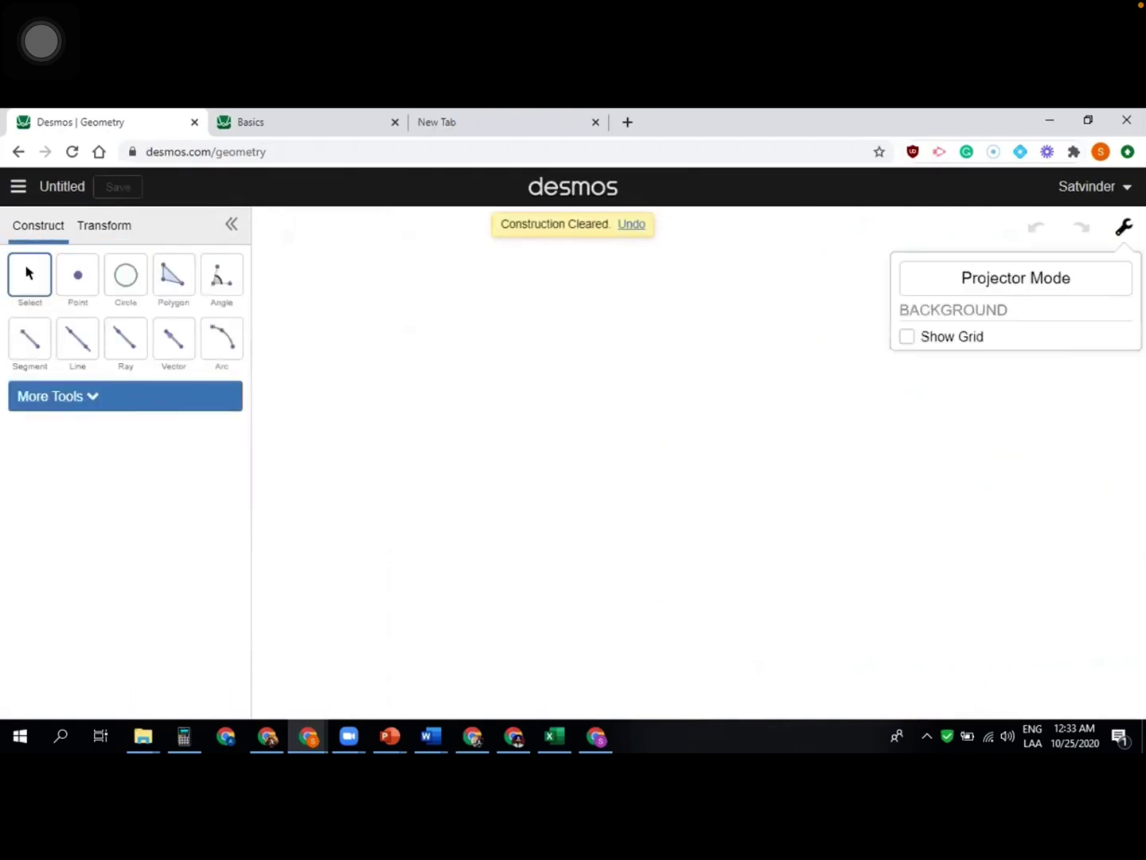
pyautogui.click(908, 337)
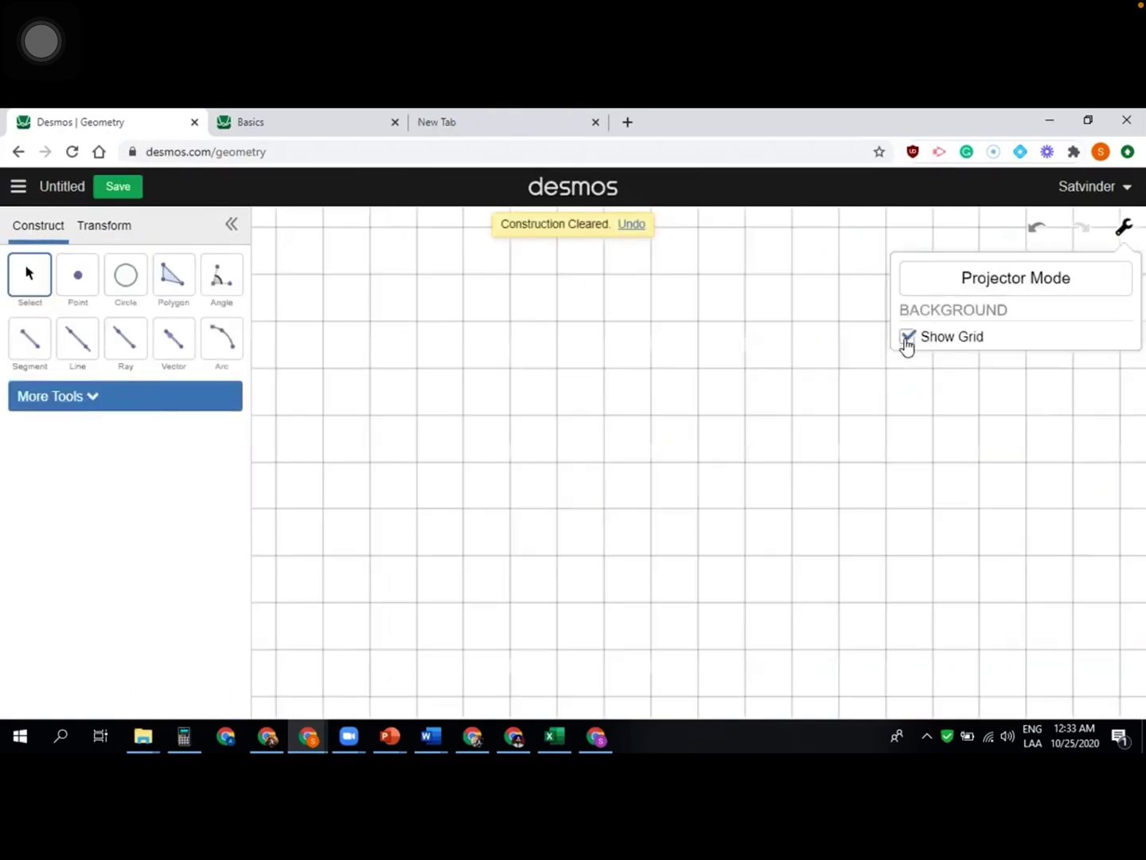
# Draw a right triangle three grid squares wide and two tall, with its right angle at the upper right.
pyautogui.click(171, 301)
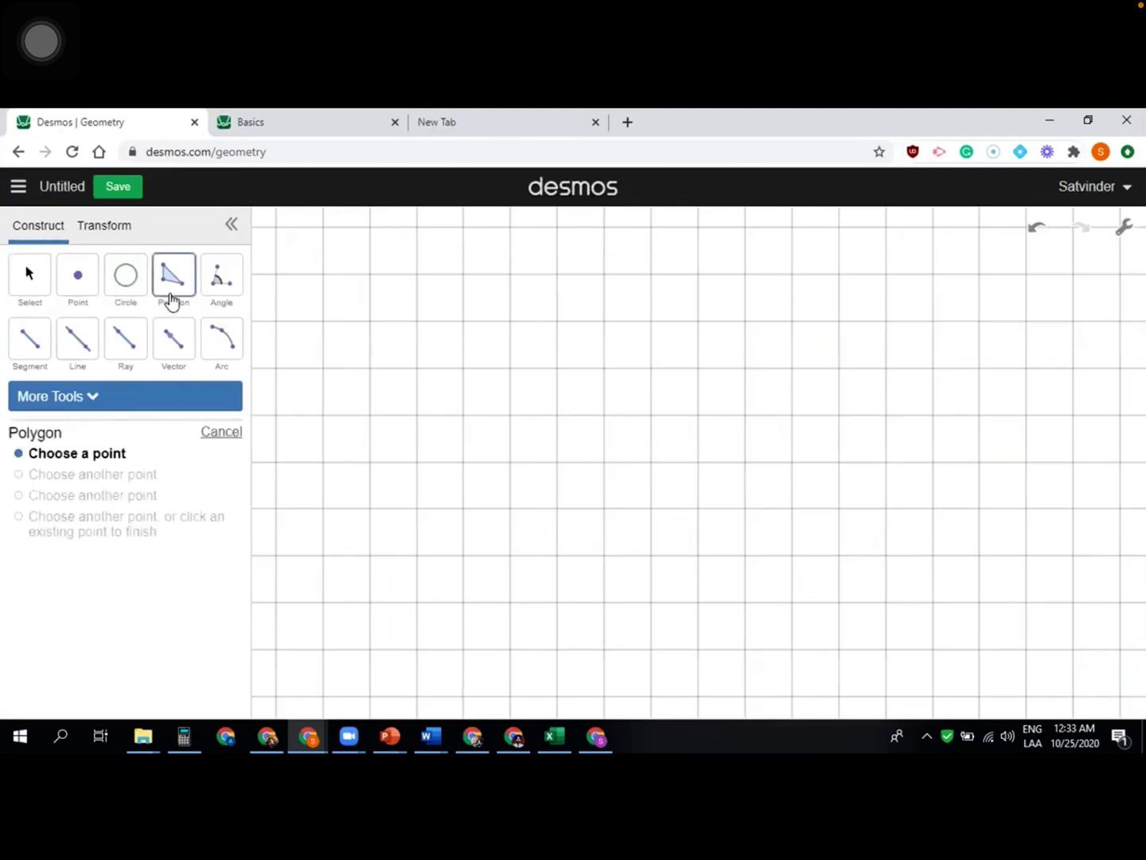
pyautogui.click(466, 416)
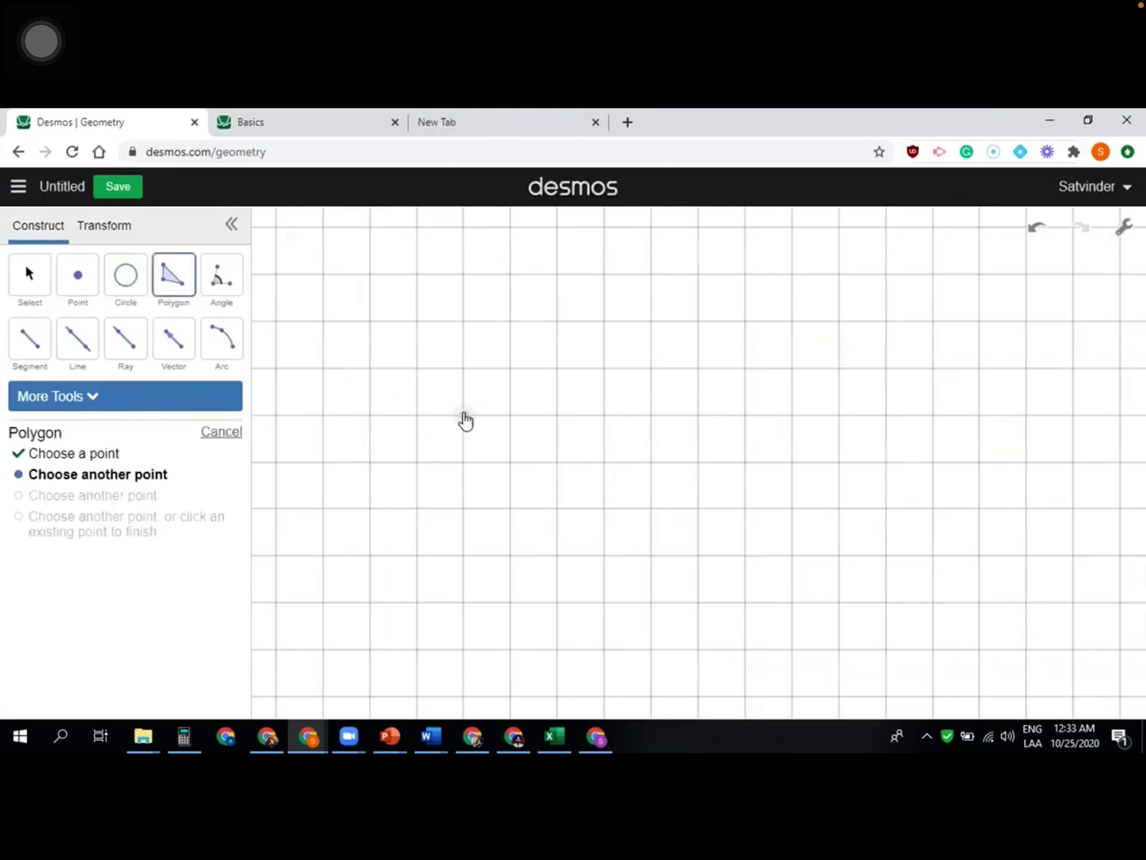
pyautogui.click(602, 417)
pyautogui.click(605, 509)
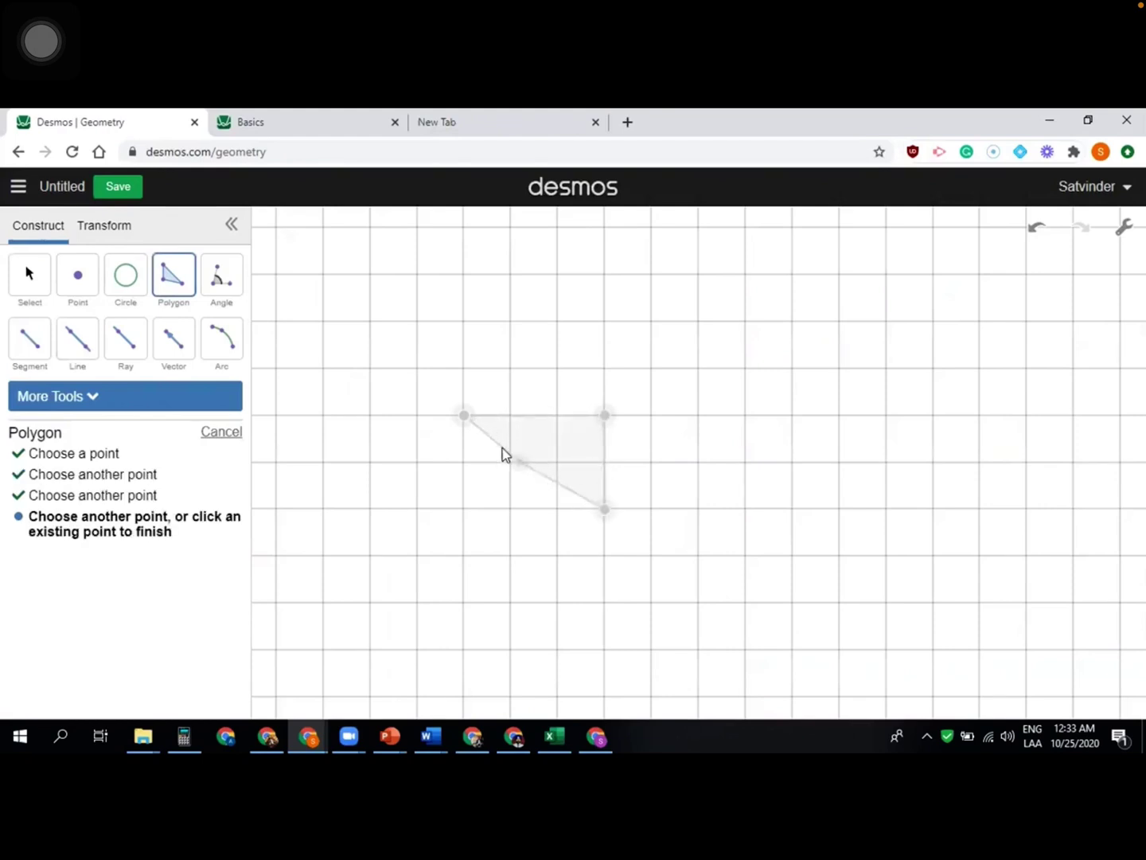
pyautogui.click(465, 416)
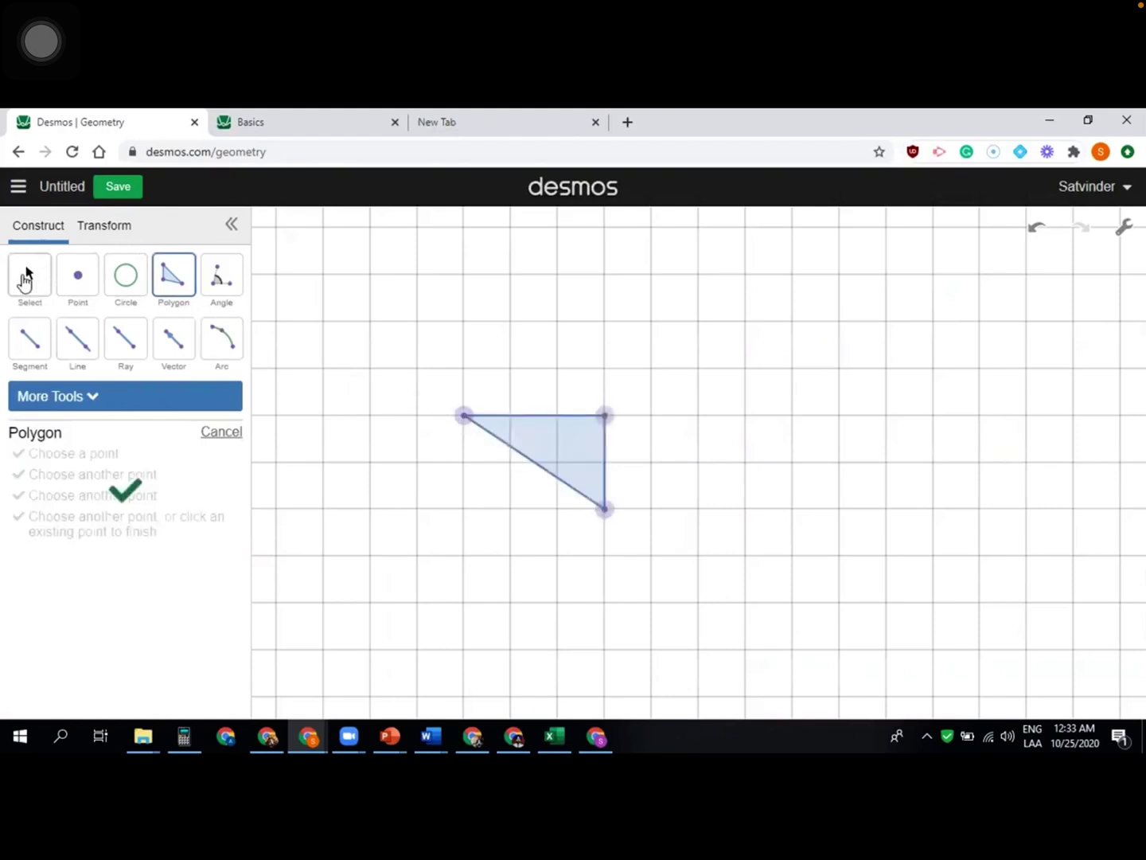
# Try black on the triangle's fill and settle on orange.
pyautogui.click(26, 278)
pyautogui.click(560, 458)
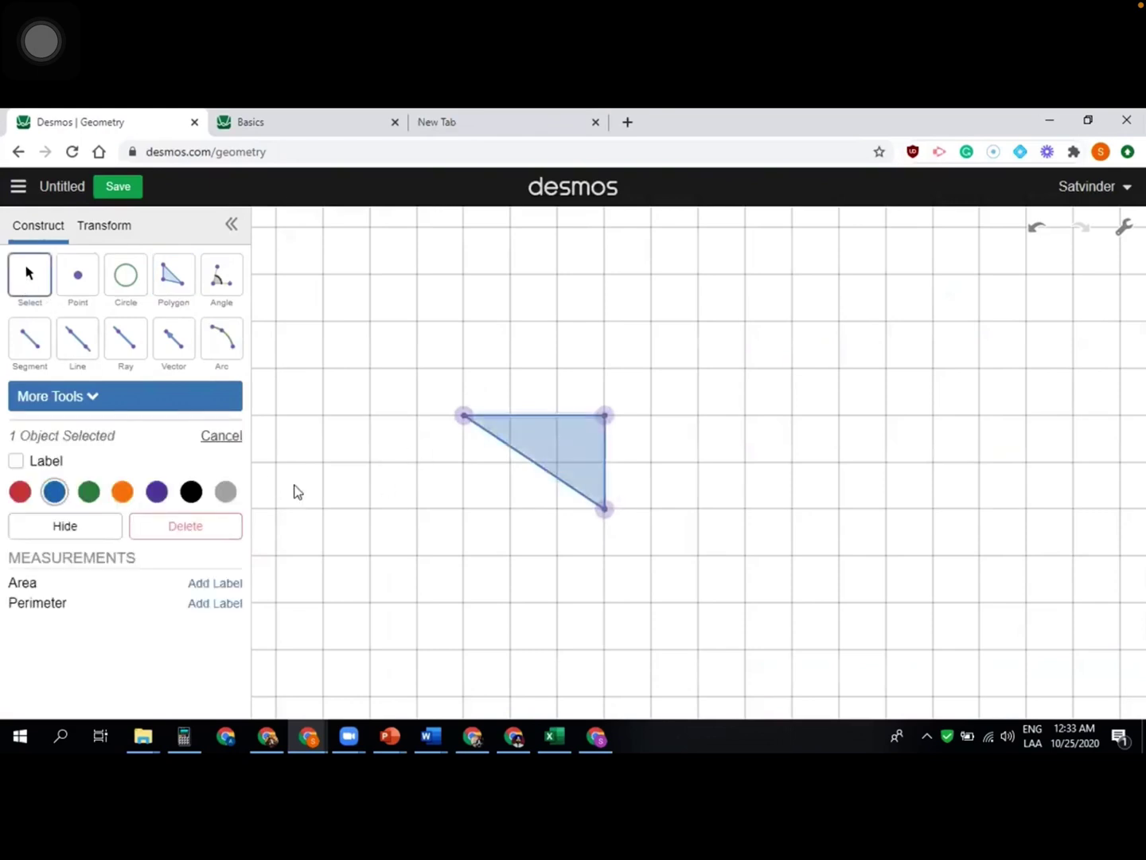
pyautogui.click(191, 491)
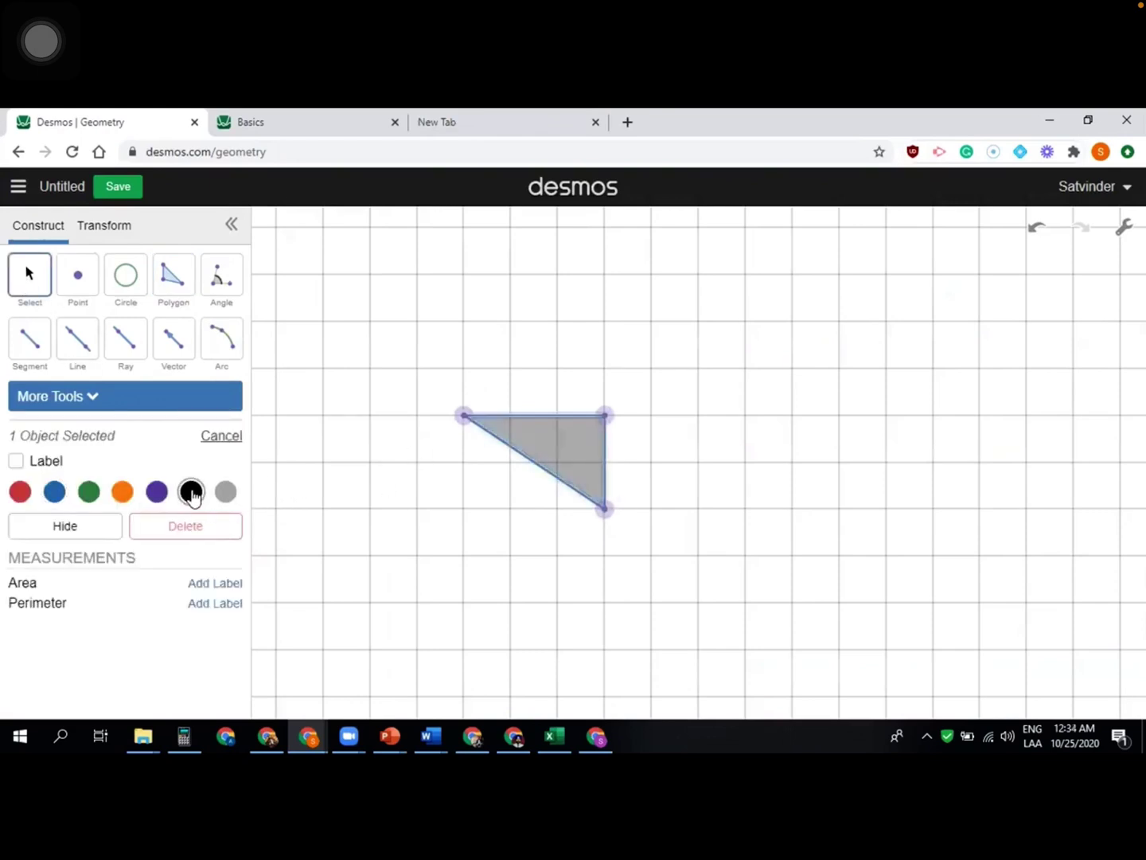
pyautogui.click(122, 492)
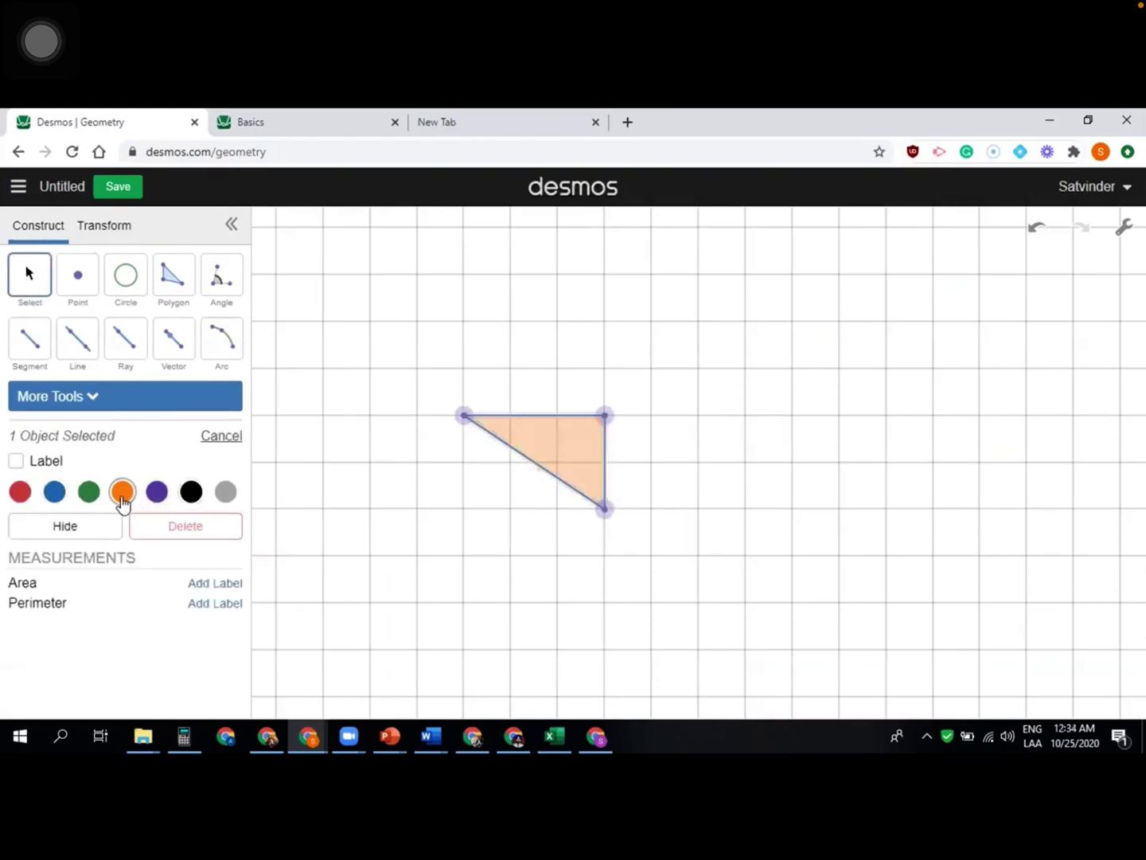
# Define a dilation with scale factor 1 centred on the triangle's right-angle vertex.
pyautogui.click(92, 231)
pyautogui.click(154, 268)
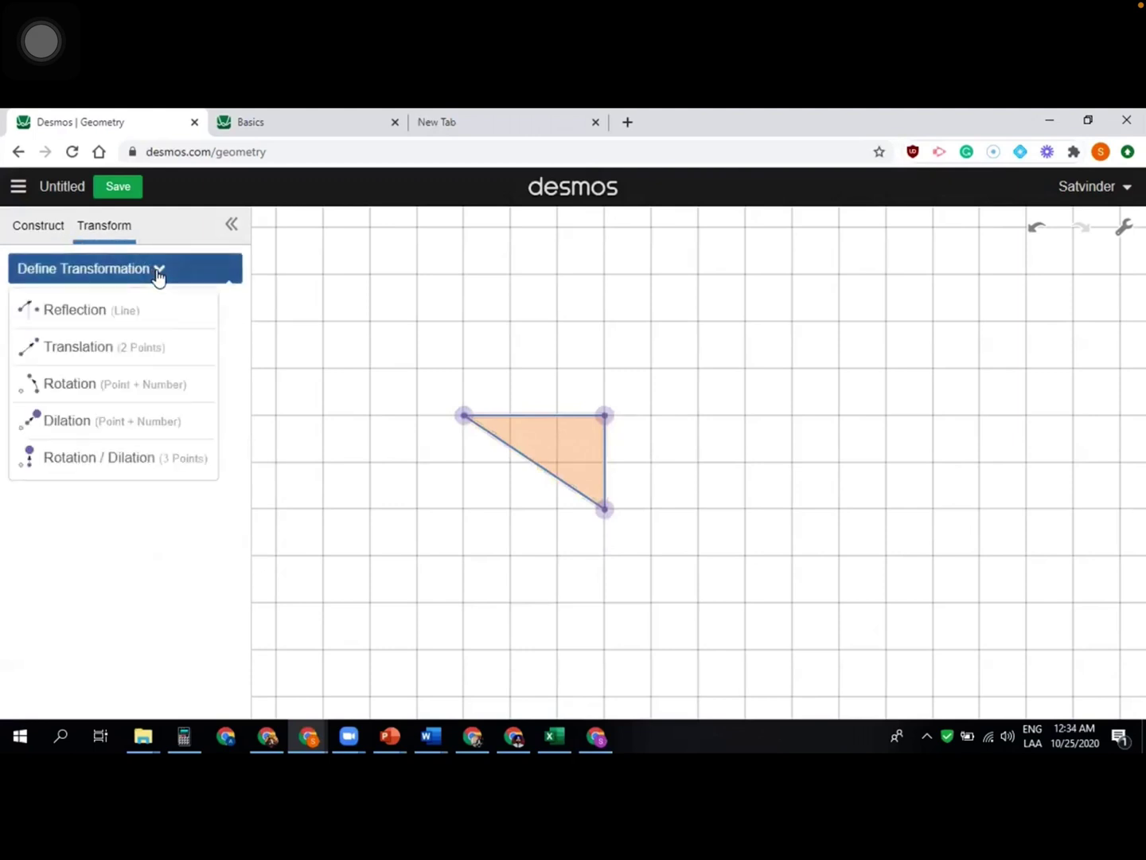
pyautogui.click(67, 421)
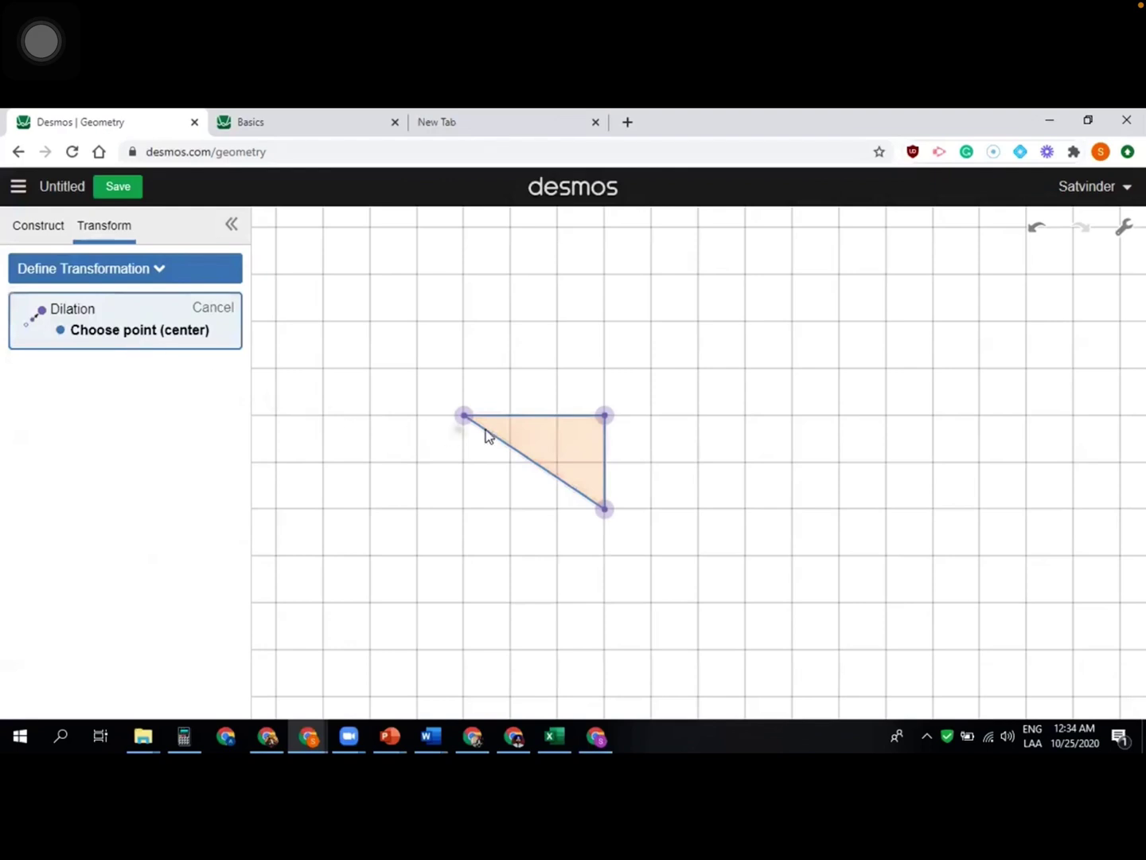
pyautogui.click(605, 417)
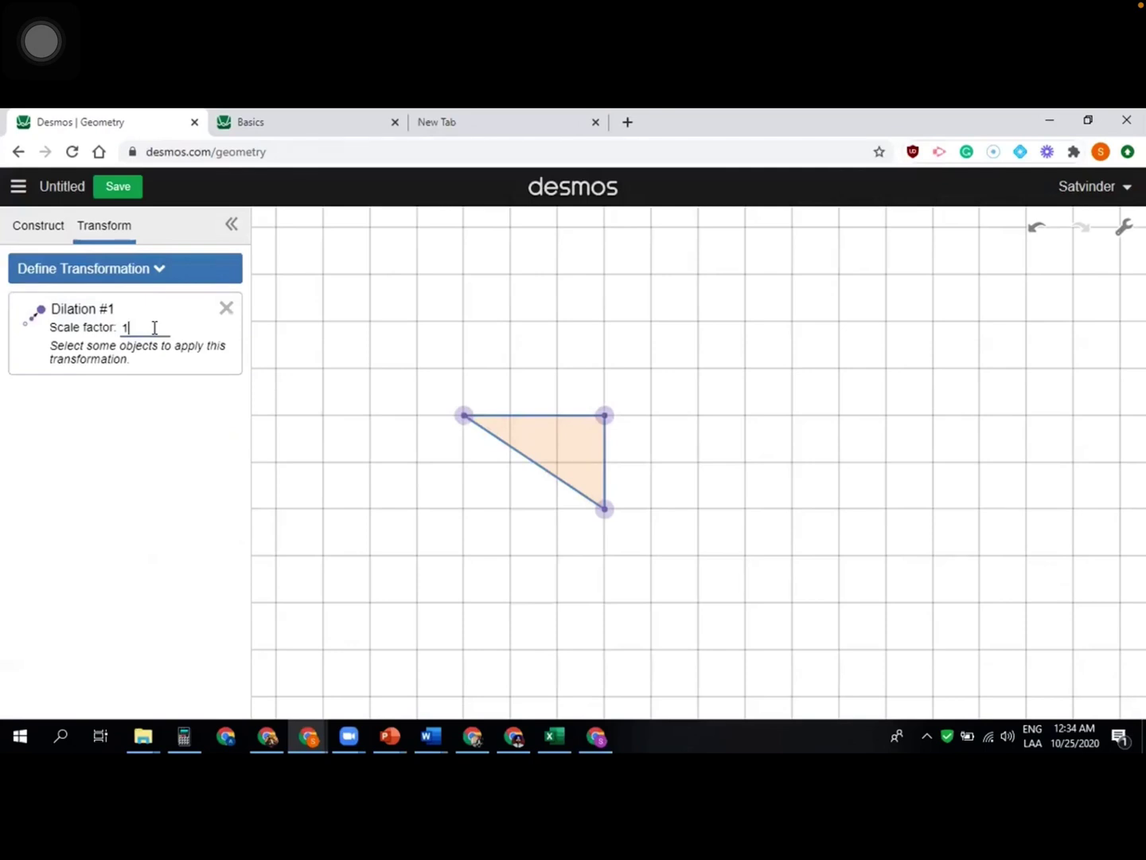
# Apply the dilation six times in succession, starting from the orange triangle.
pyautogui.click(532, 451)
pyautogui.click(204, 330)
pyautogui.click(204, 330)
pyautogui.click(204, 330)
pyautogui.click(204, 329)
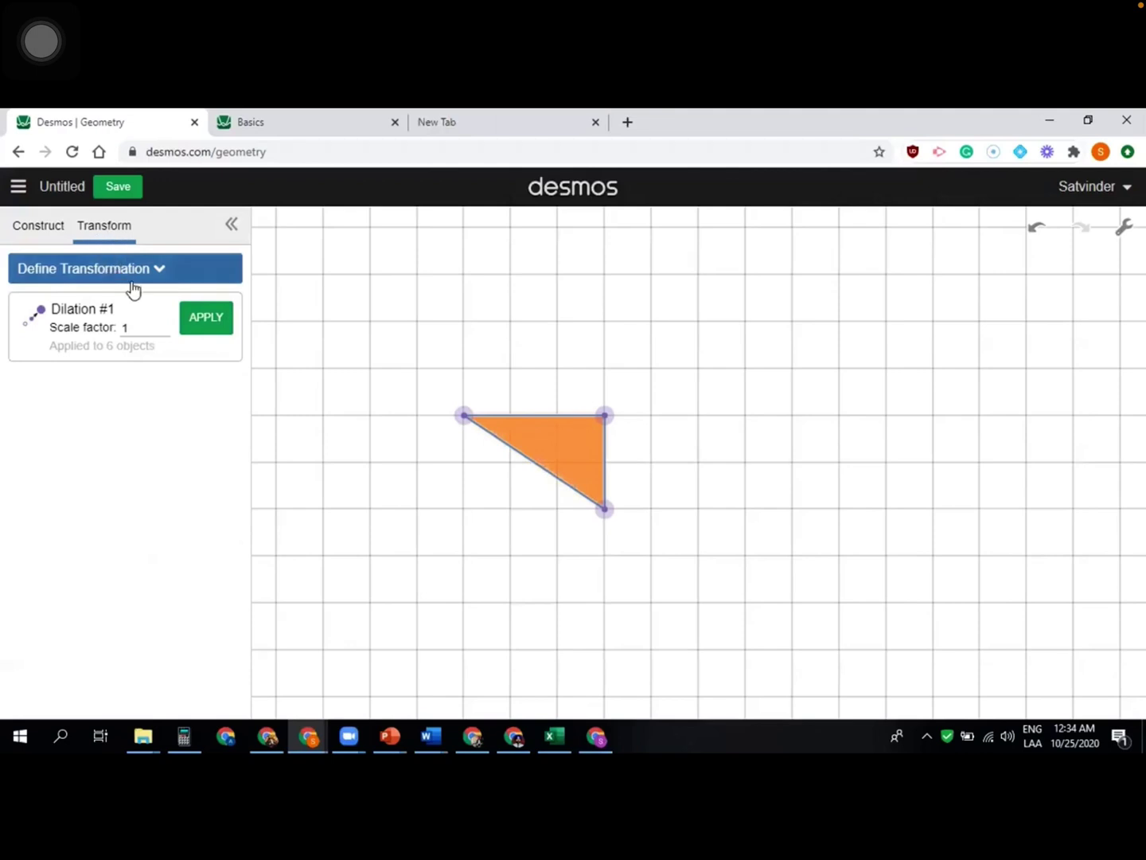
# Define a 60° rotation about a new point two grid squares to the right of the triangle's right-angle vertex.
pyautogui.click(163, 276)
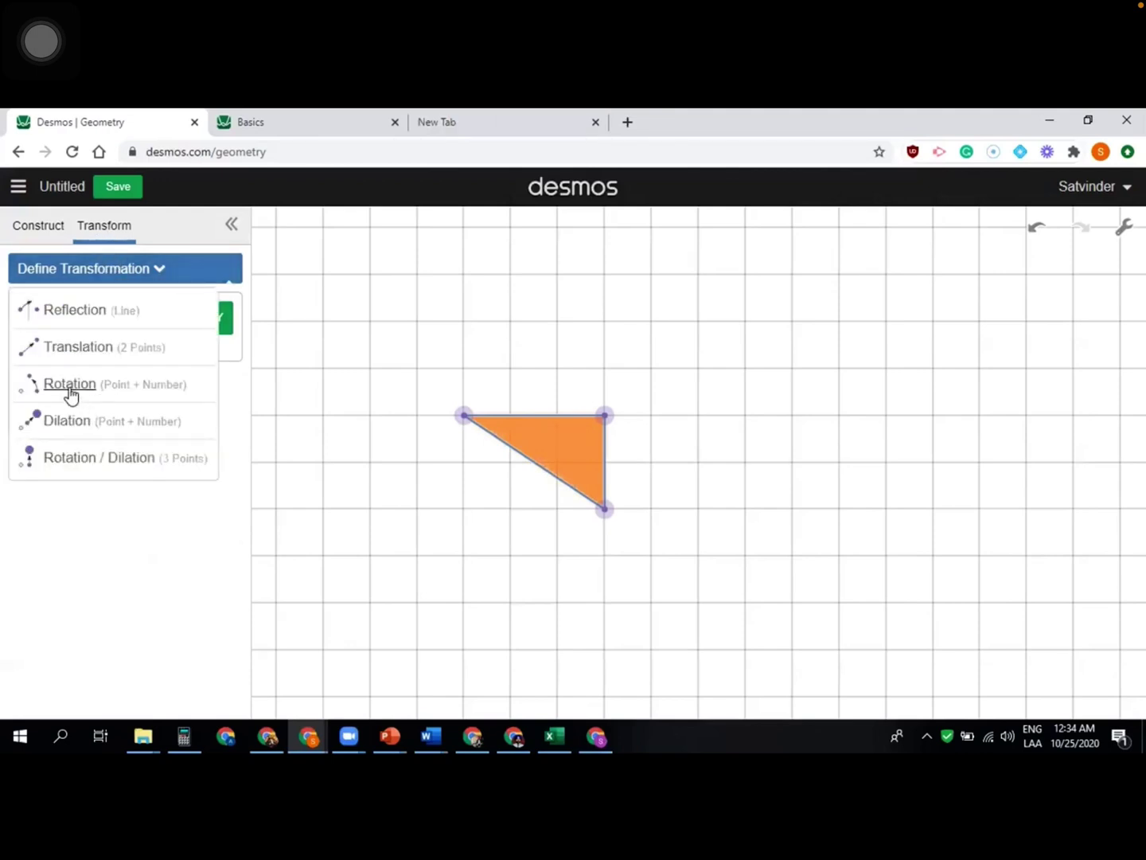
pyautogui.click(70, 385)
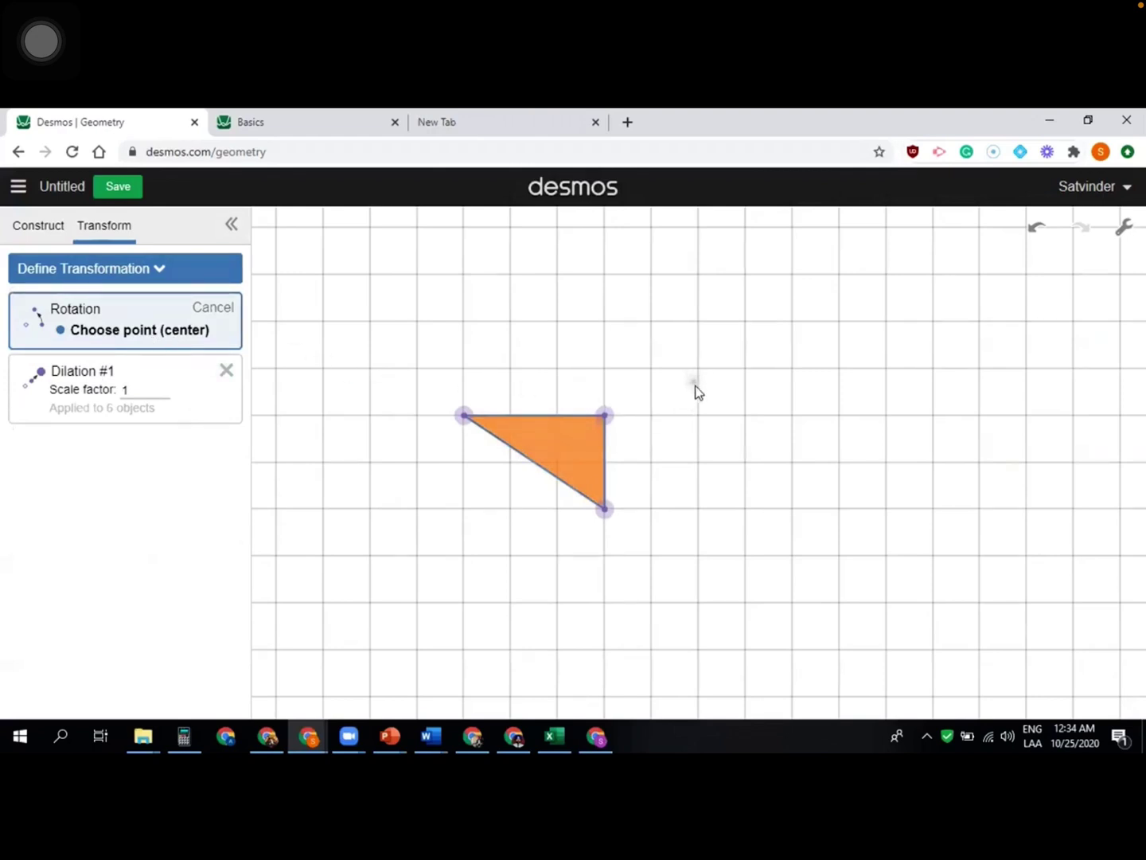
pyautogui.click(699, 418)
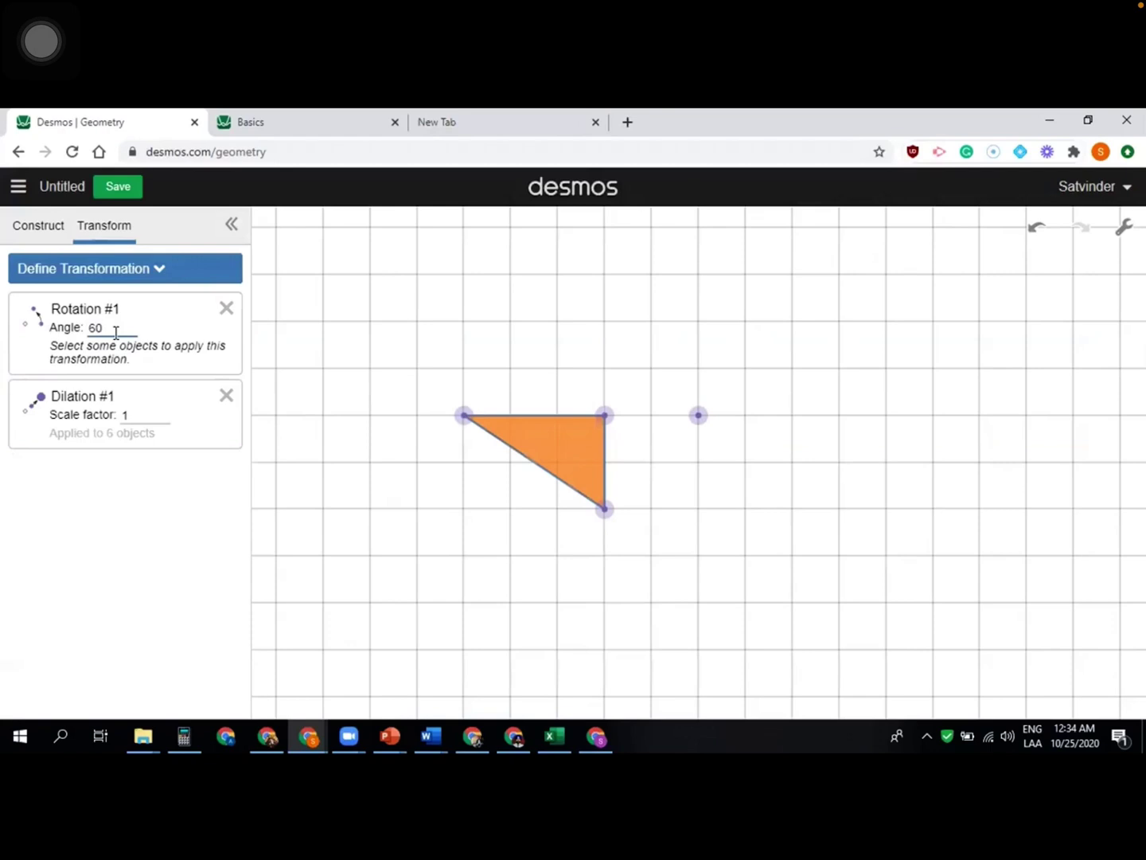
# Apply the rotation six times in succession from the triangle and move its centre point one grid square farther away.
pyautogui.click(570, 464)
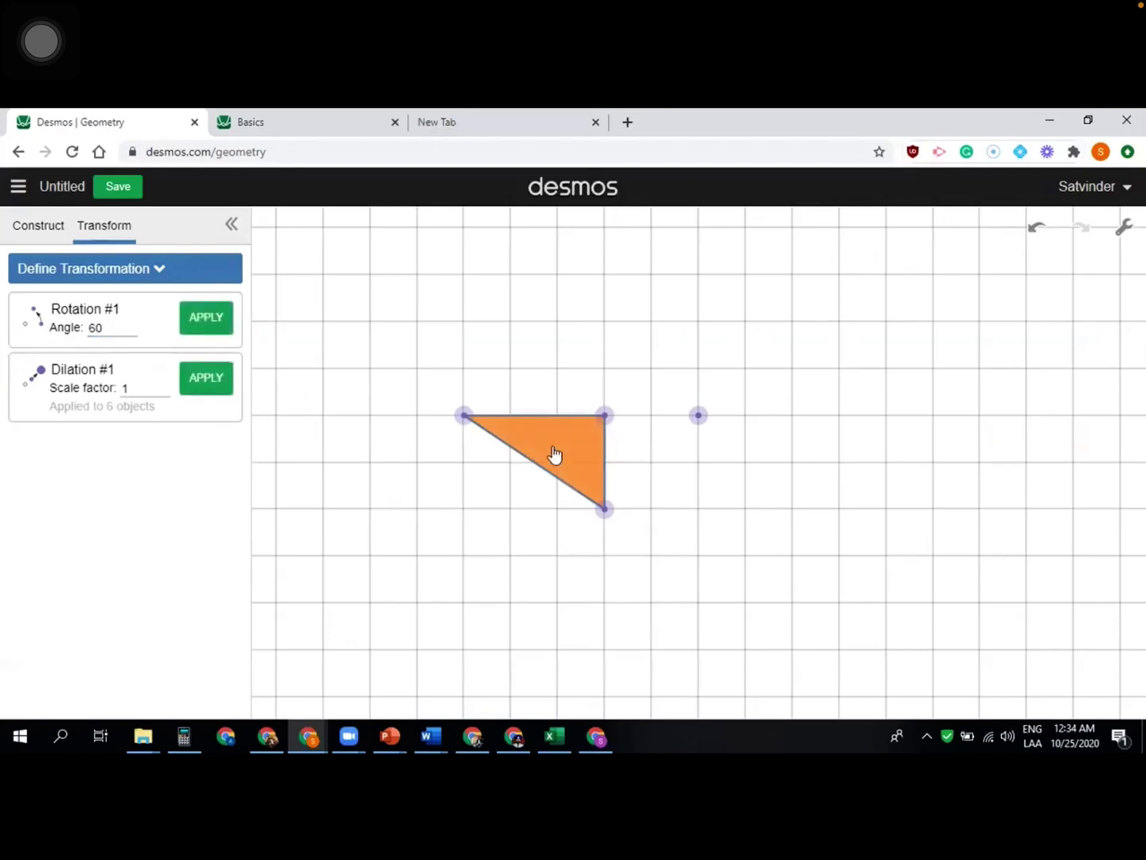
pyautogui.click(199, 328)
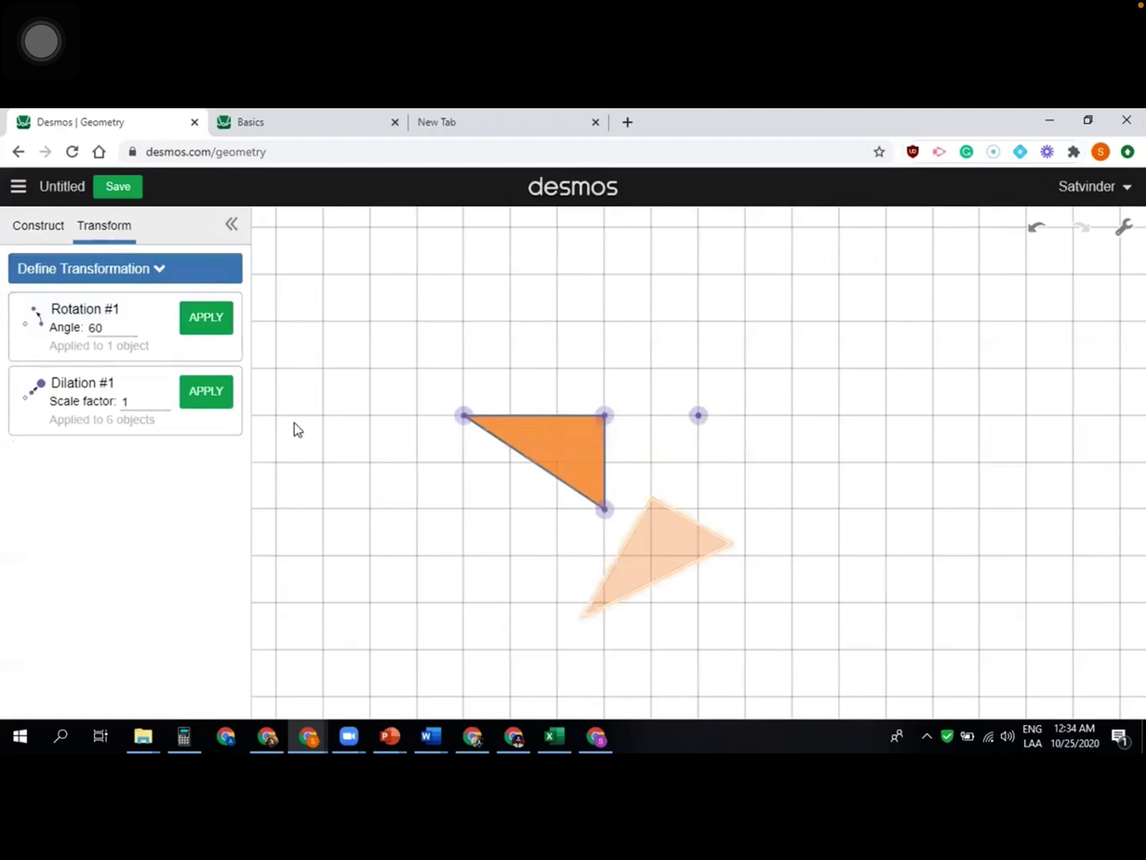
pyautogui.click(209, 325)
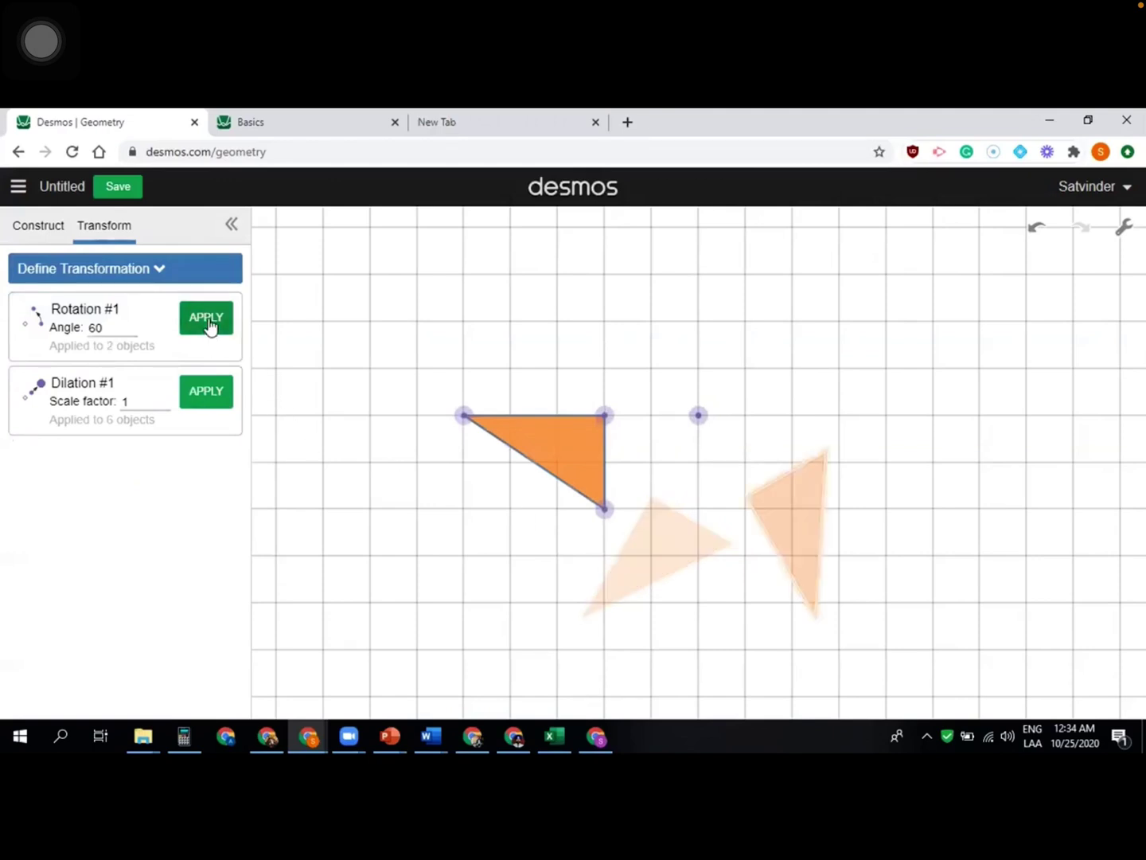
pyautogui.click(210, 326)
pyautogui.click(209, 326)
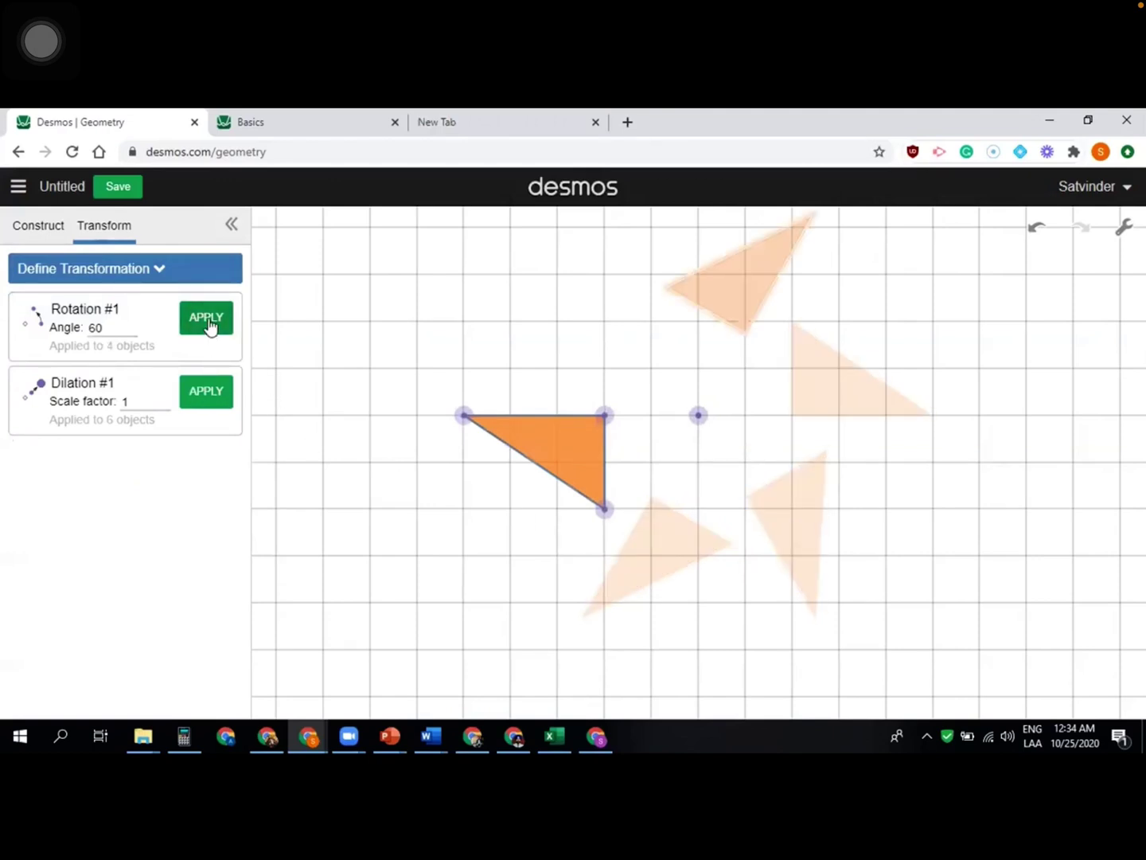
pyautogui.click(209, 326)
pyautogui.click(210, 326)
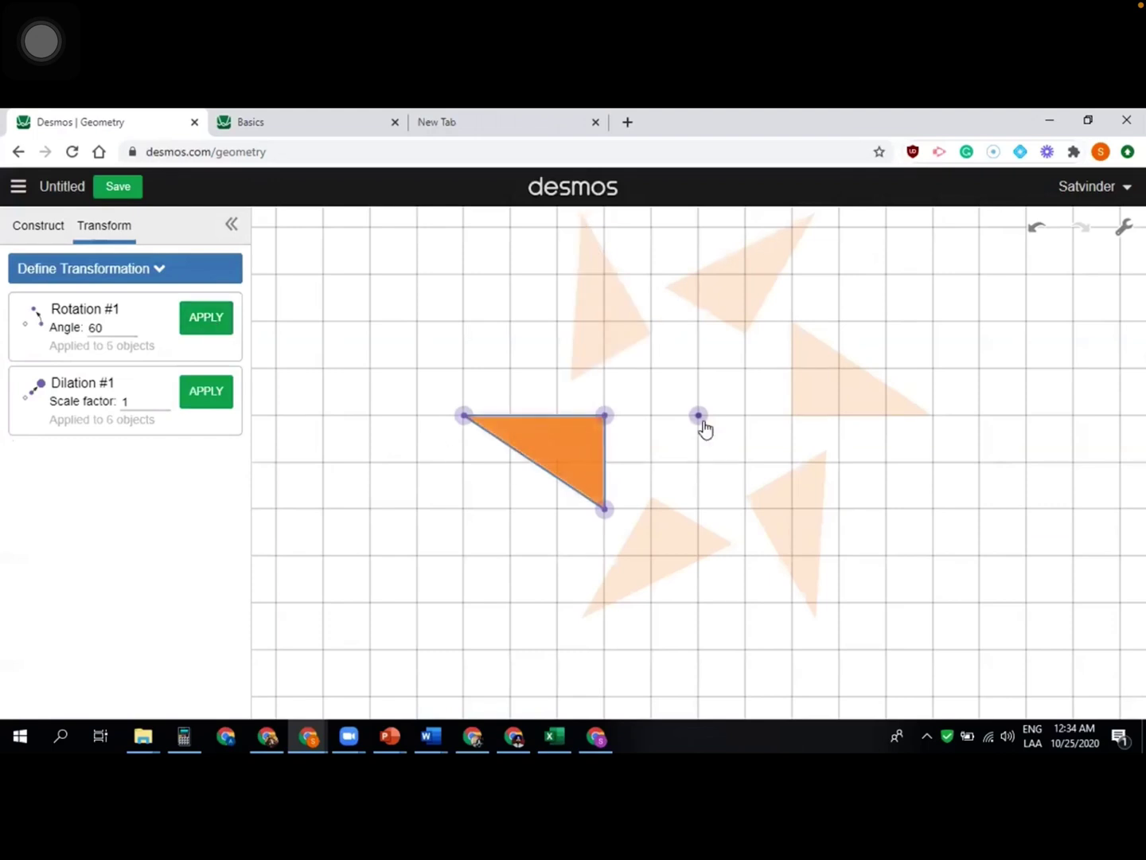
pyautogui.moveTo(699, 415); pyautogui.dragTo(748, 423)
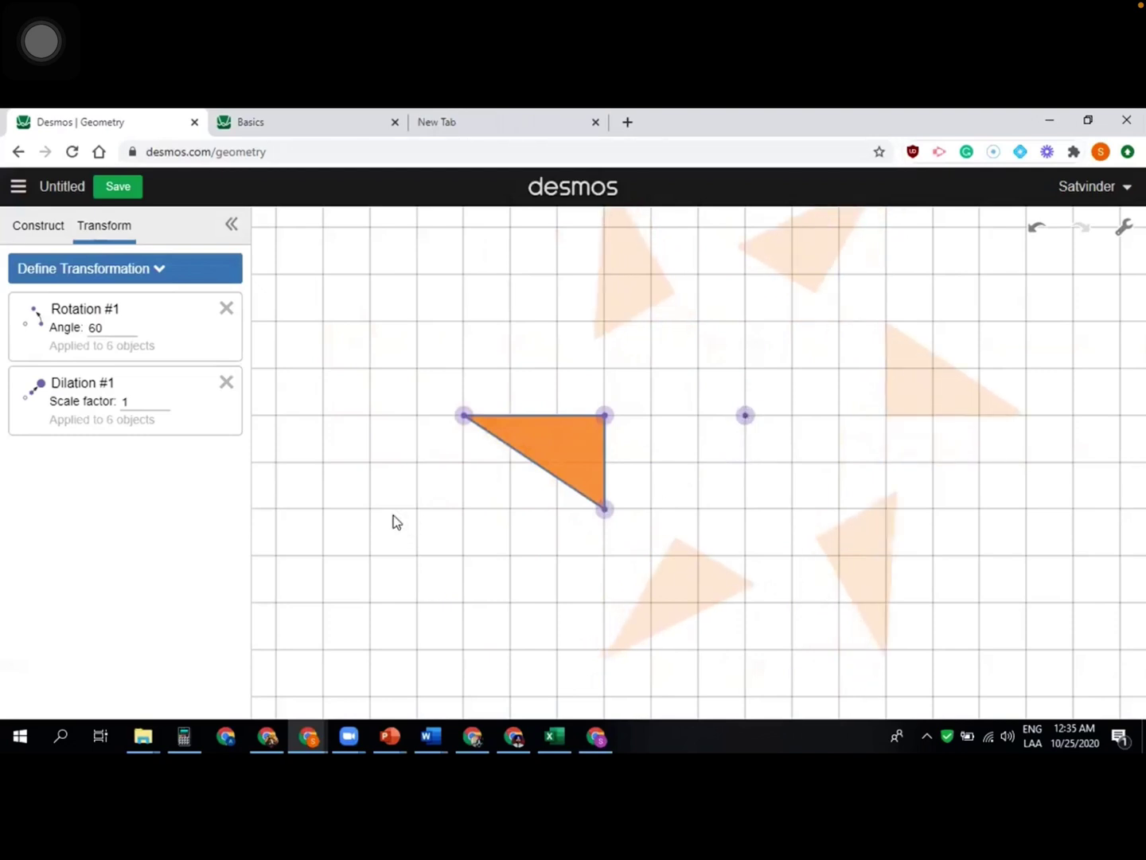
# Start a new blank construction and show the background grid.
pyautogui.click(18, 189)
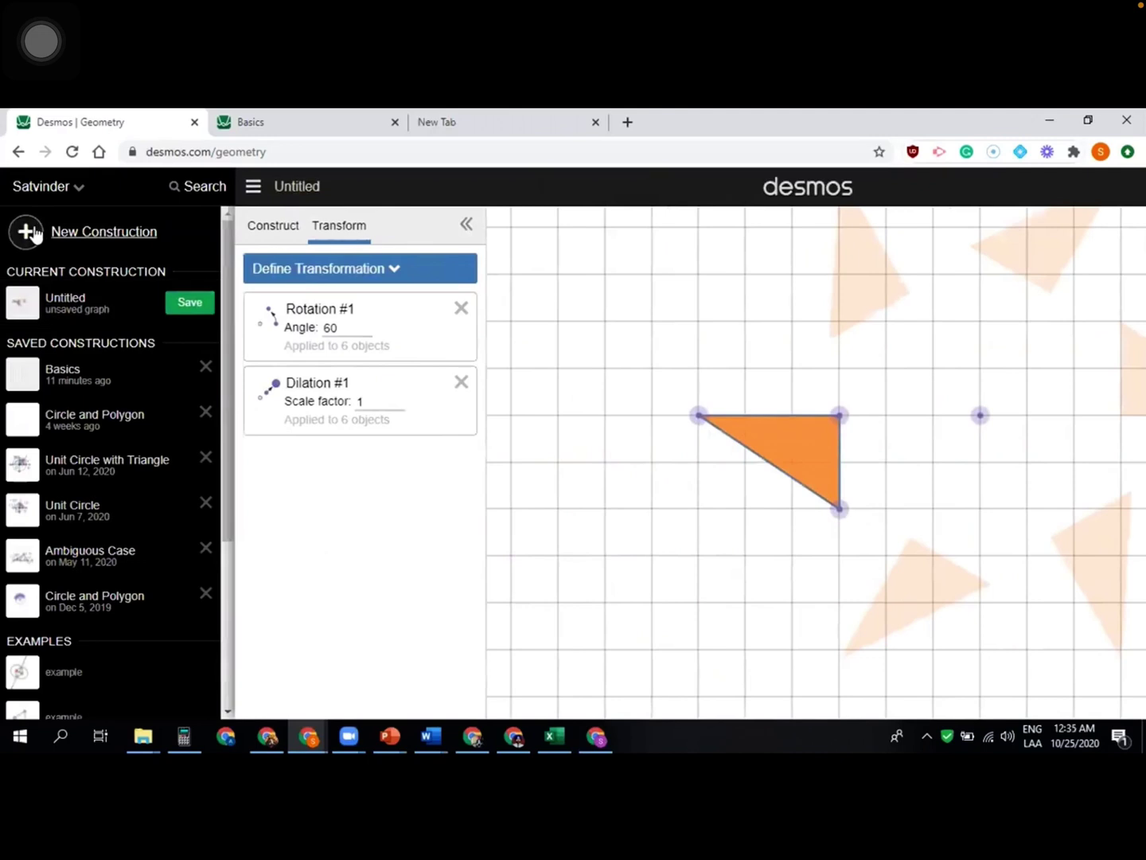
pyautogui.click(32, 233)
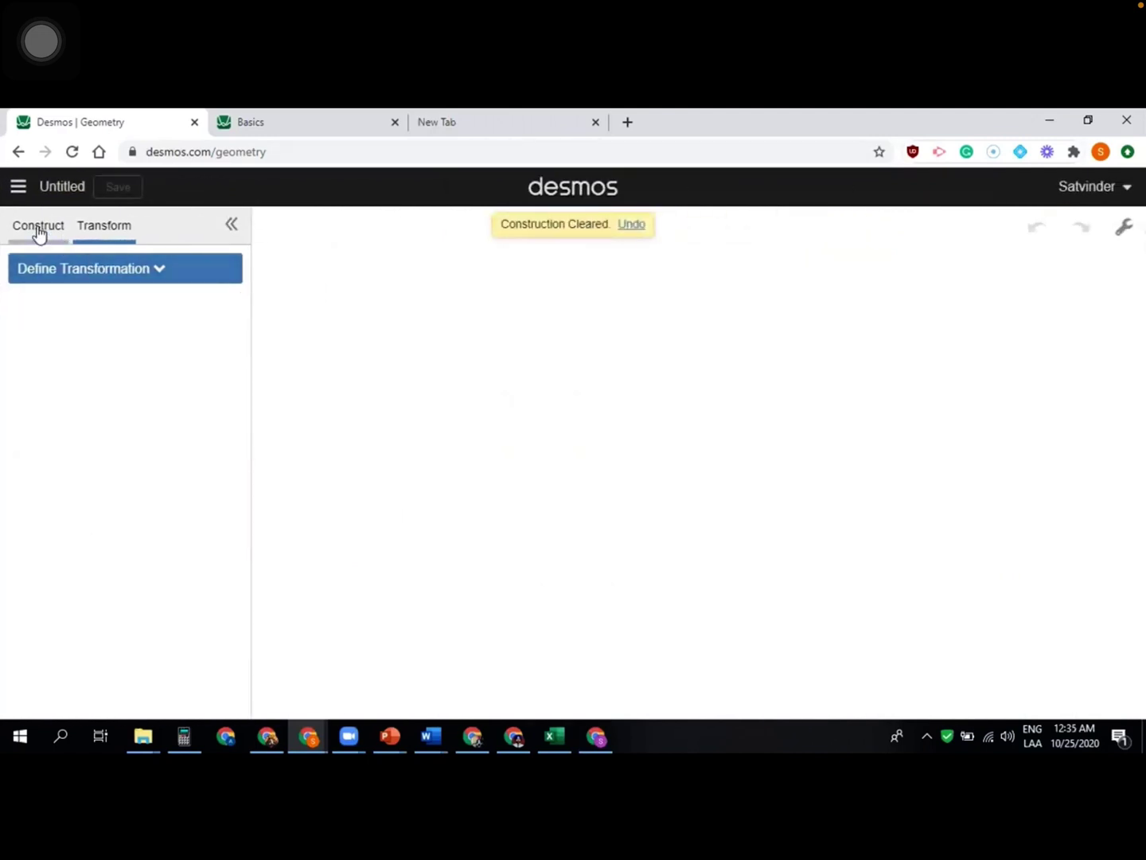
pyautogui.click(41, 231)
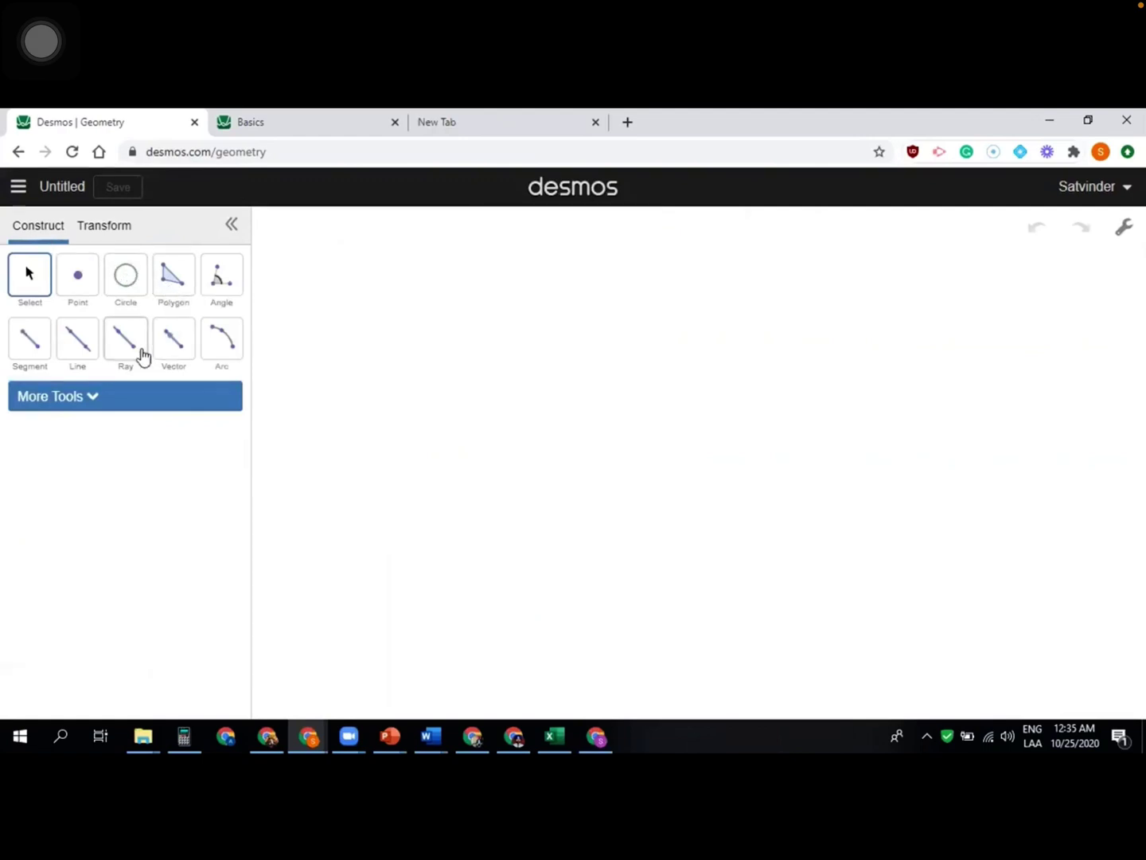
pyautogui.click(32, 351)
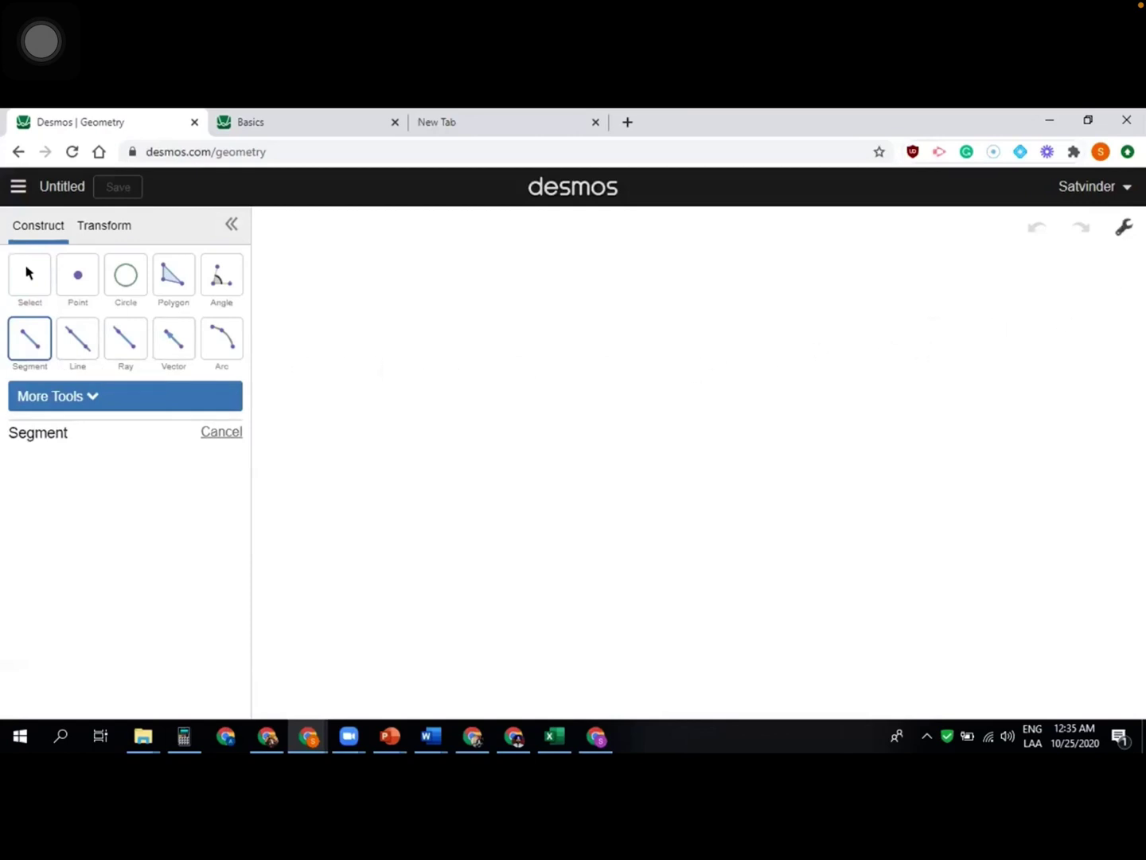
pyautogui.click(1124, 226)
pyautogui.click(906, 339)
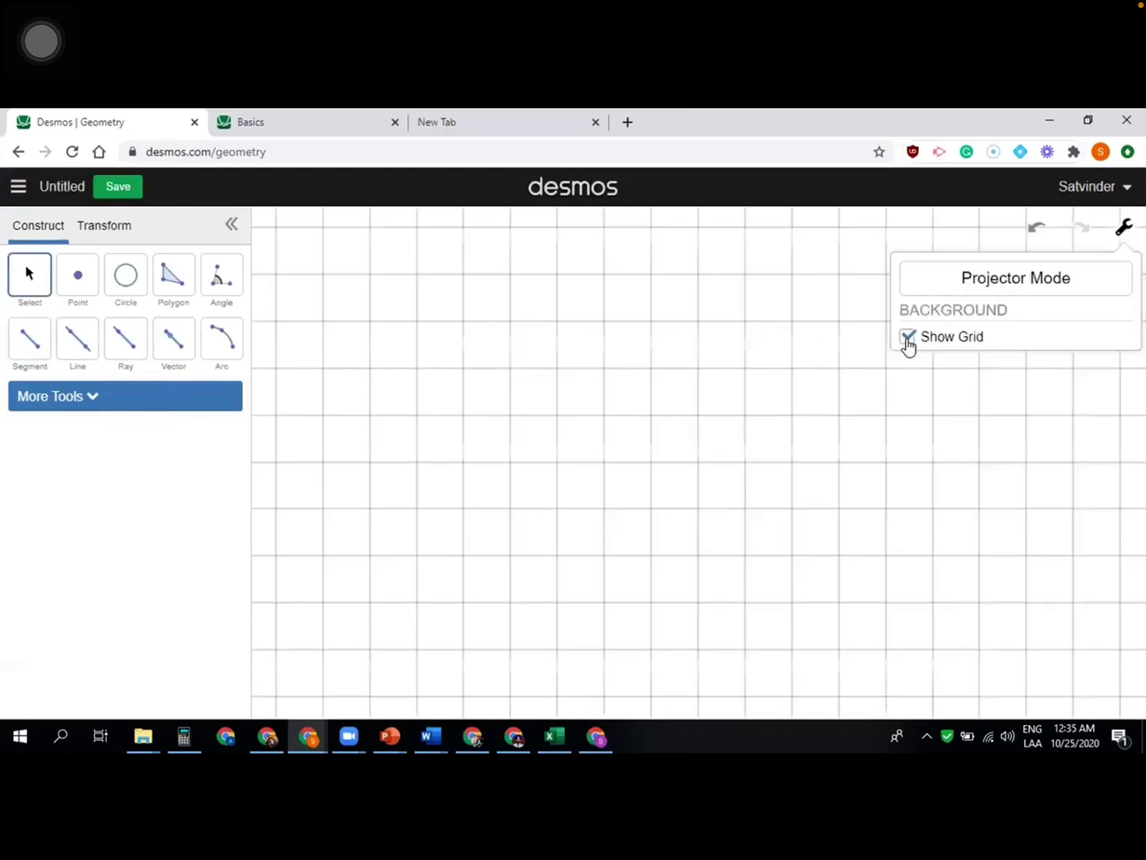
# Draw a horizontal segment three grid squares long near the middle of the grid.
pyautogui.click(27, 348)
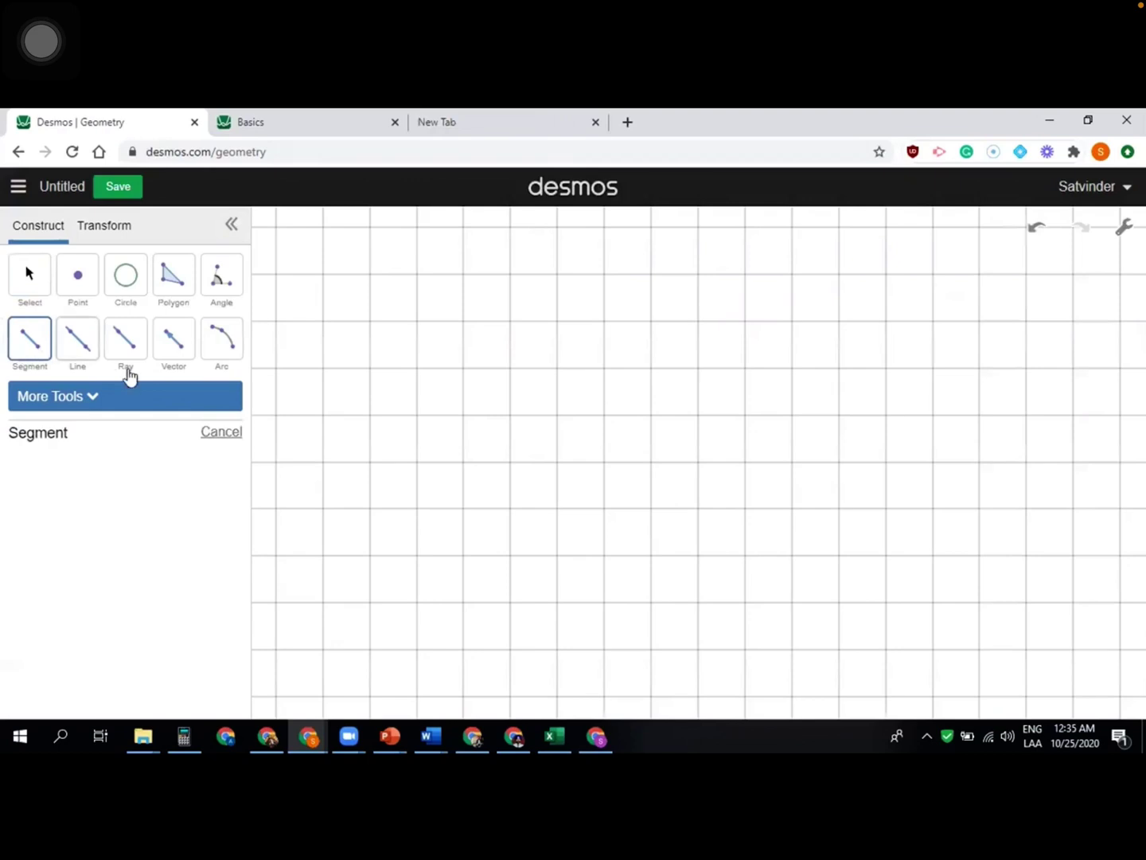
pyautogui.click(652, 463)
pyautogui.click(791, 462)
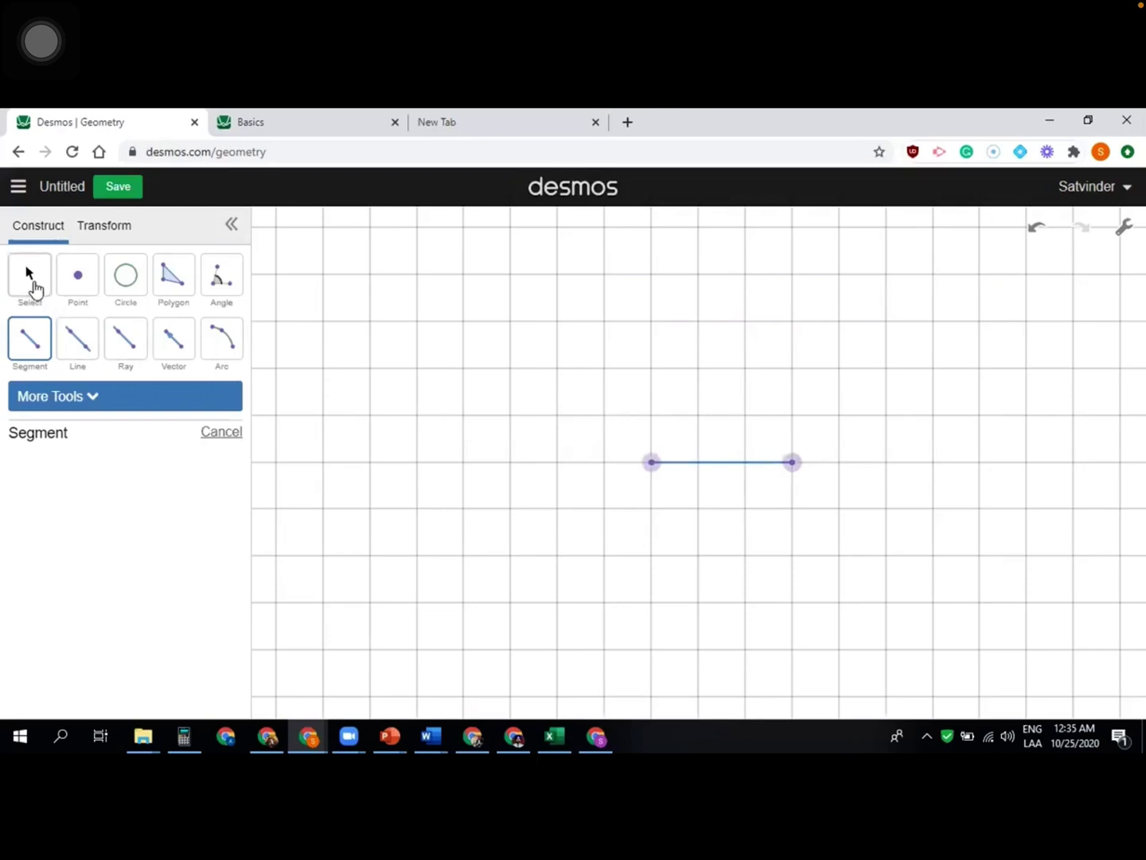
pyautogui.click(32, 281)
# Define a 60° rotation centred on the segment's left endpoint.
pyautogui.click(94, 231)
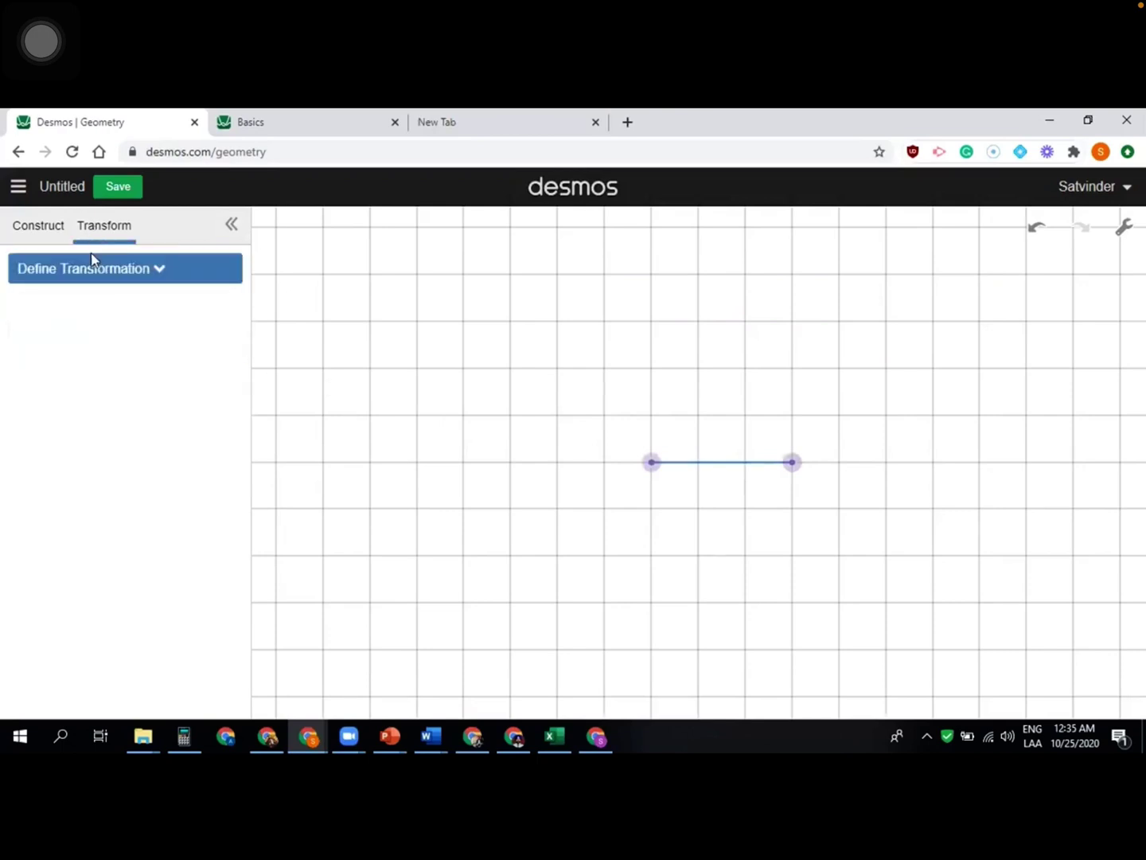
pyautogui.click(161, 273)
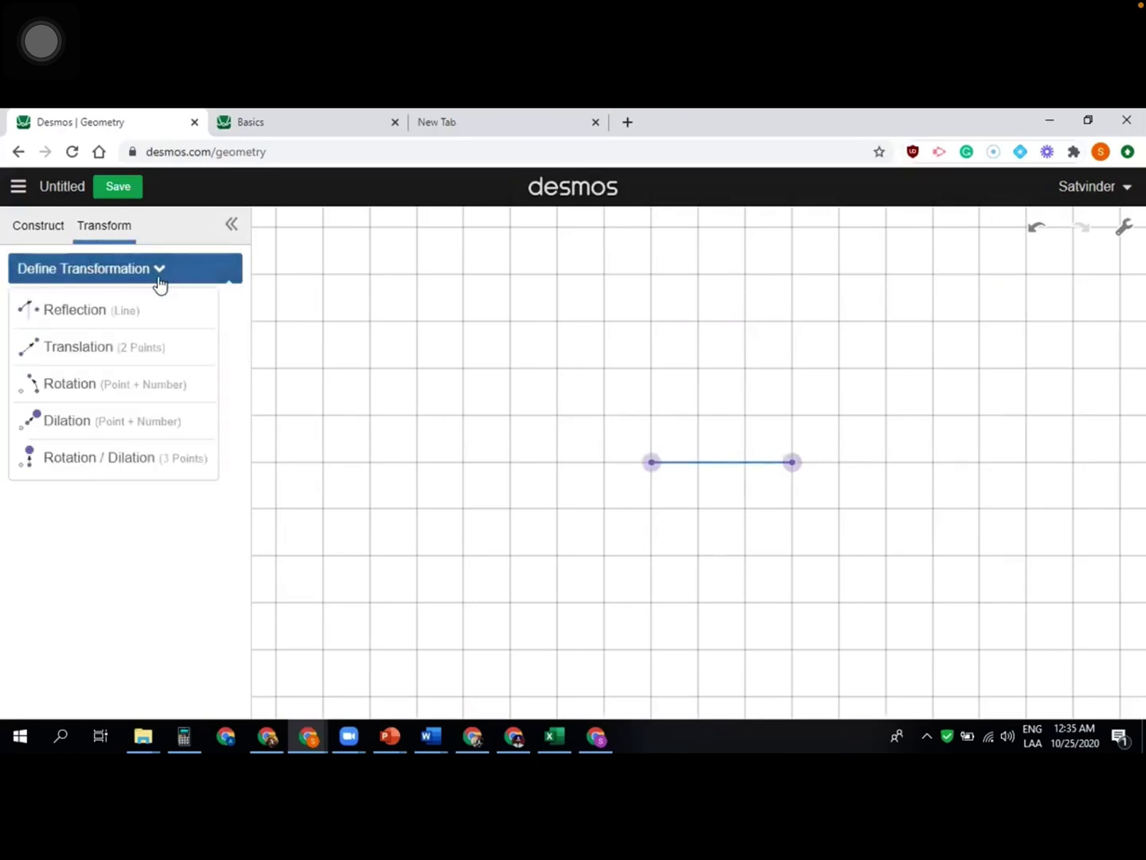
pyautogui.click(80, 385)
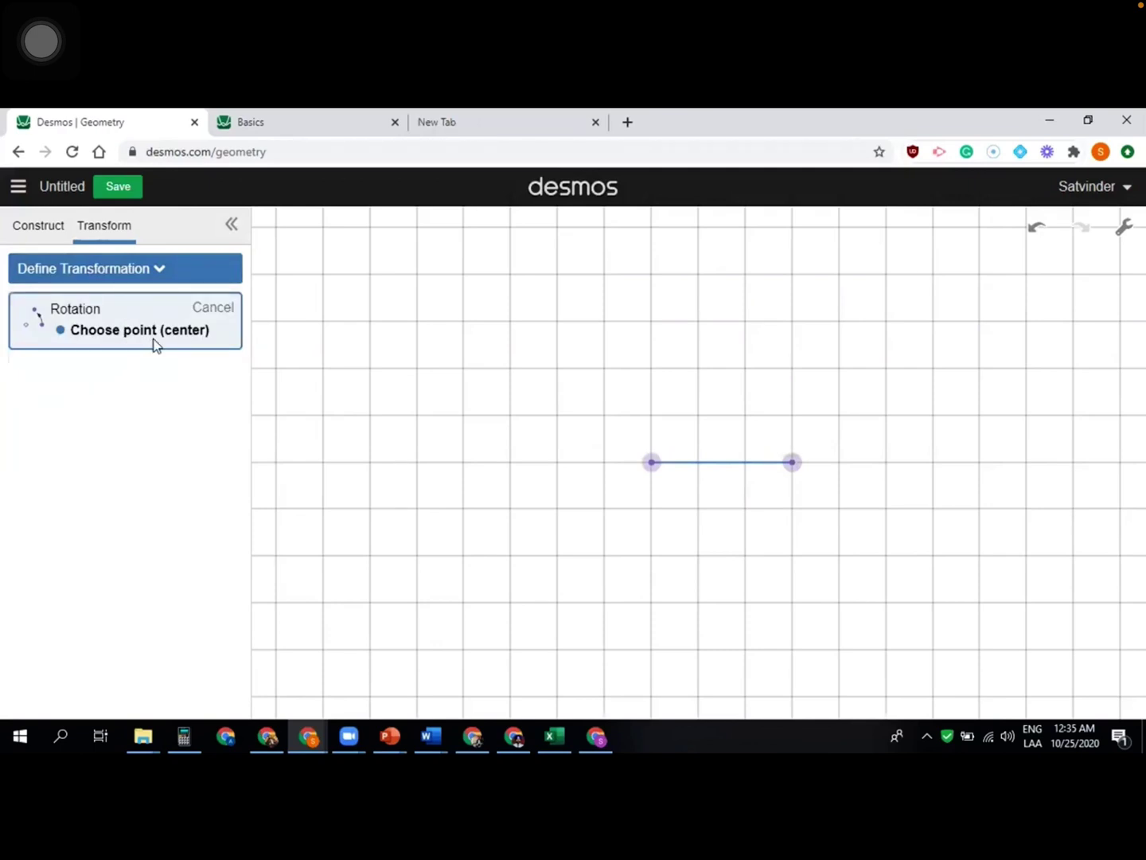
pyautogui.click(652, 462)
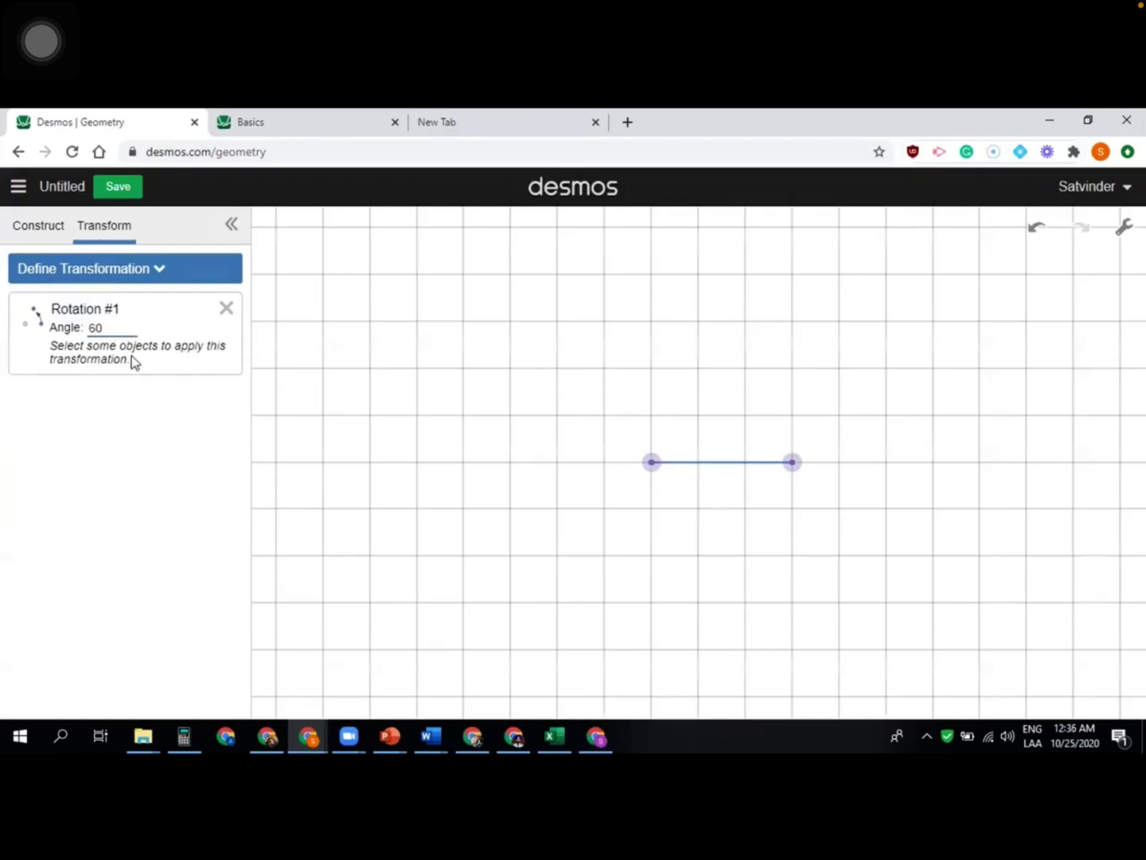
# Apply the rotation six times in succession, starting from the horizontal segment.
pyautogui.click(705, 471)
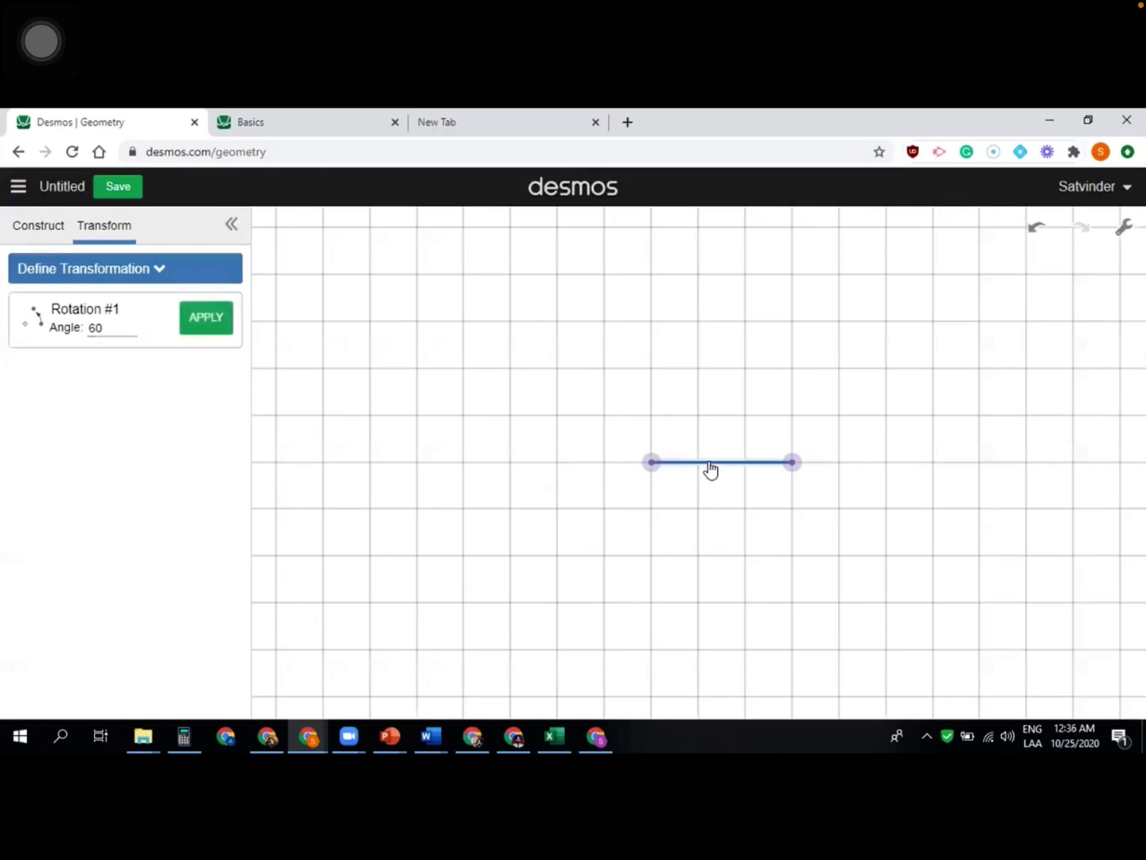
pyautogui.click(211, 330)
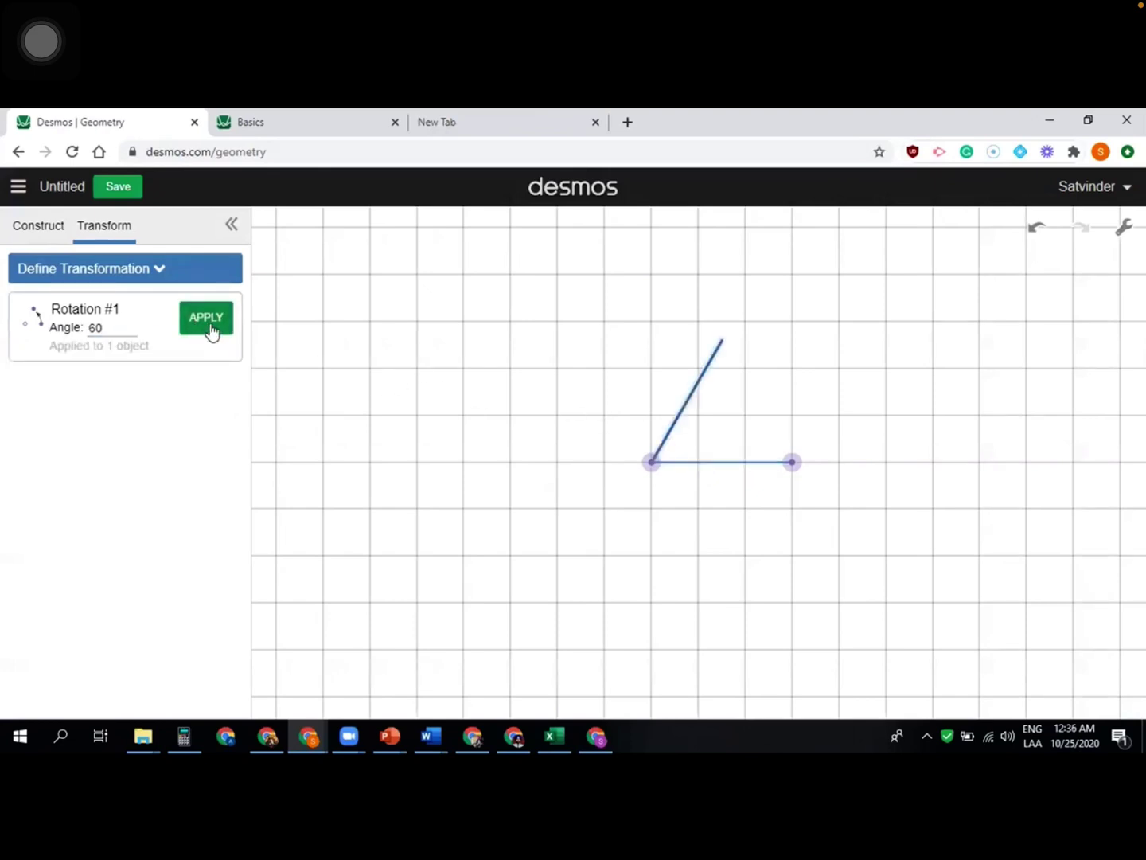
pyautogui.click(211, 329)
pyautogui.click(211, 330)
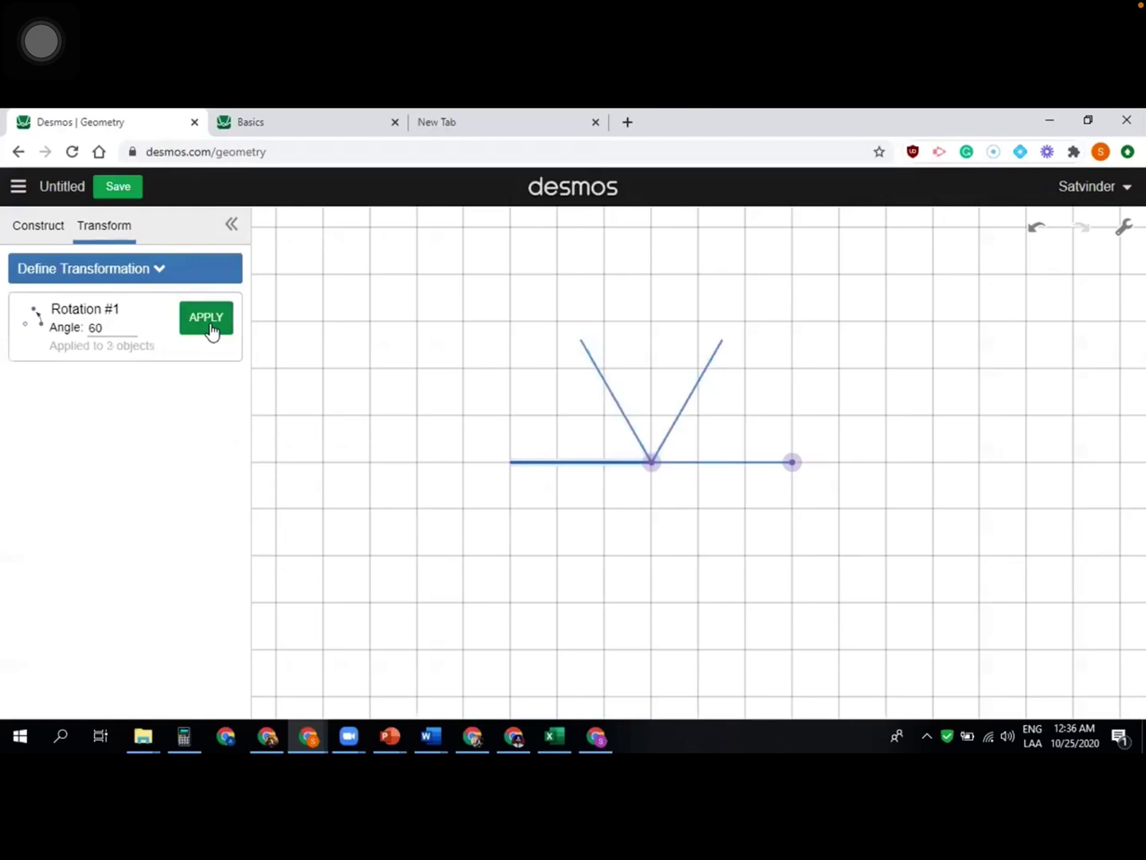
pyautogui.click(211, 329)
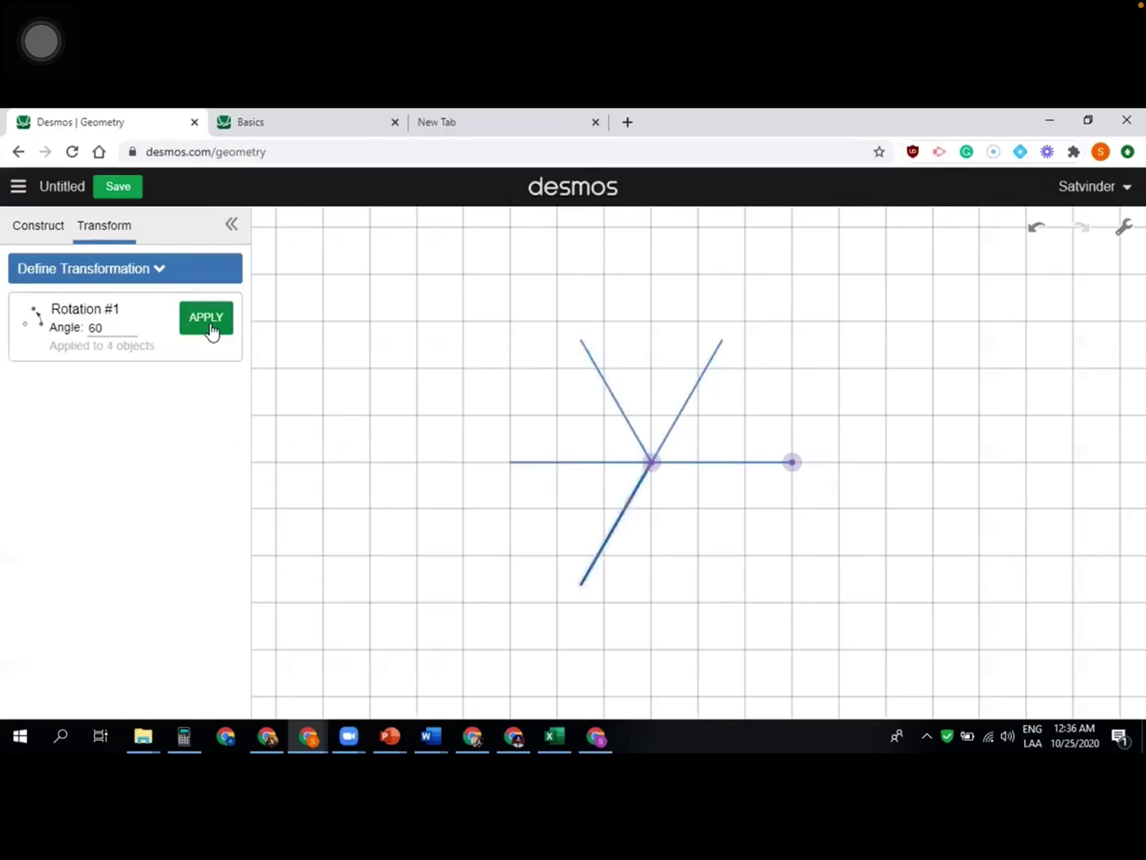
pyautogui.click(211, 331)
pyautogui.click(212, 329)
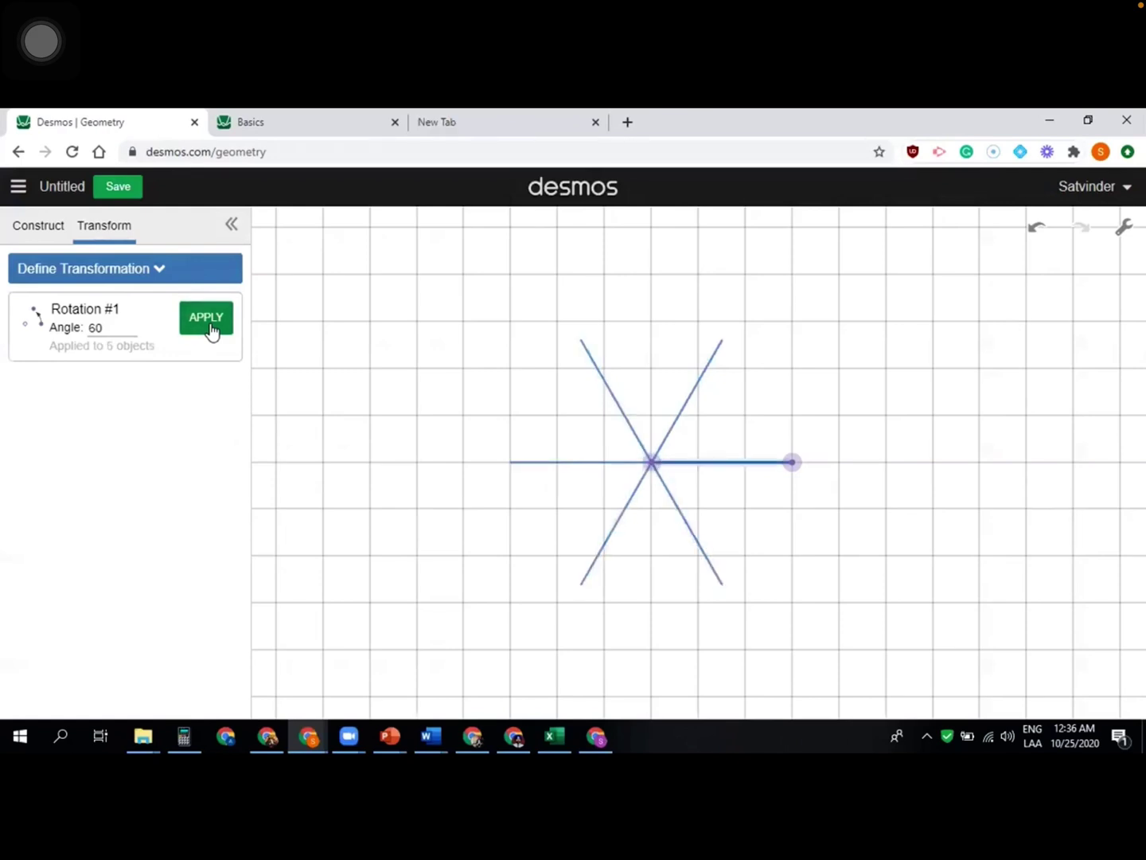
# Apply the rotation five times in succession, starting from the original segment's right endpoint, to place points on the other spoke ends.
pyautogui.click(792, 462)
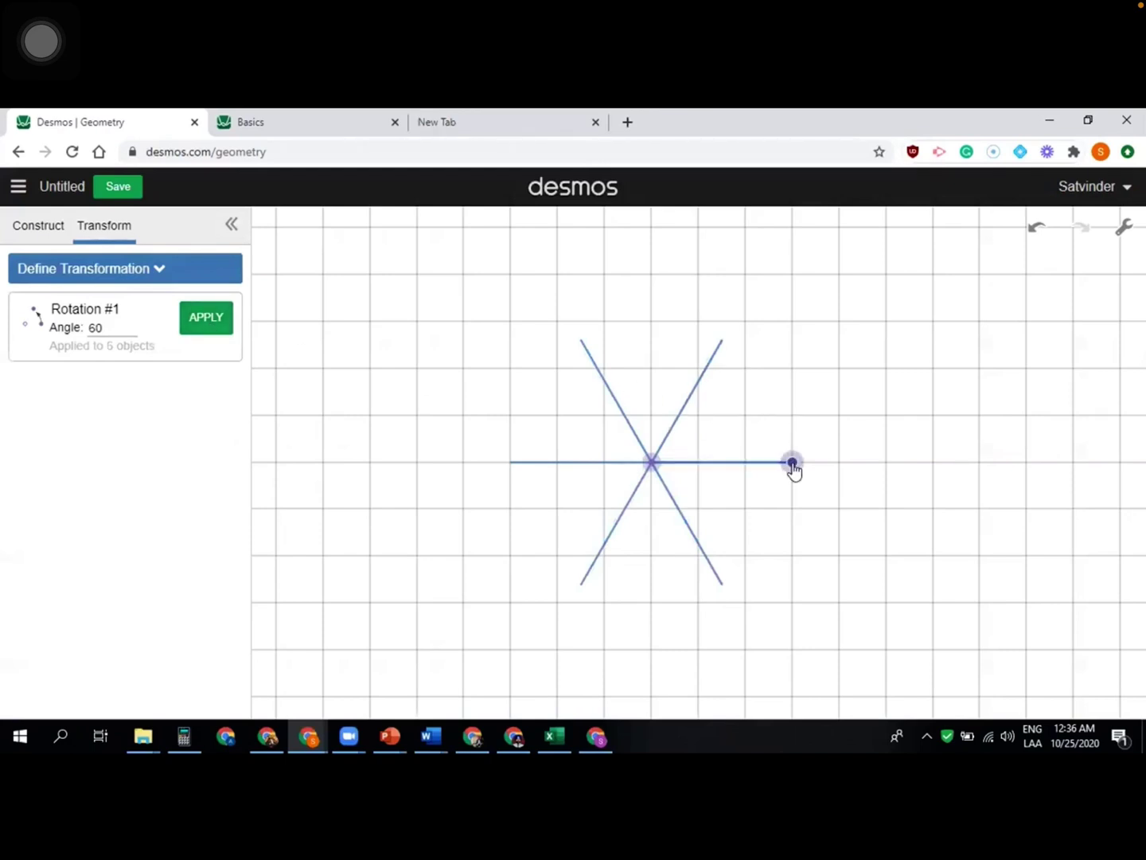
pyautogui.click(206, 324)
pyautogui.click(206, 324)
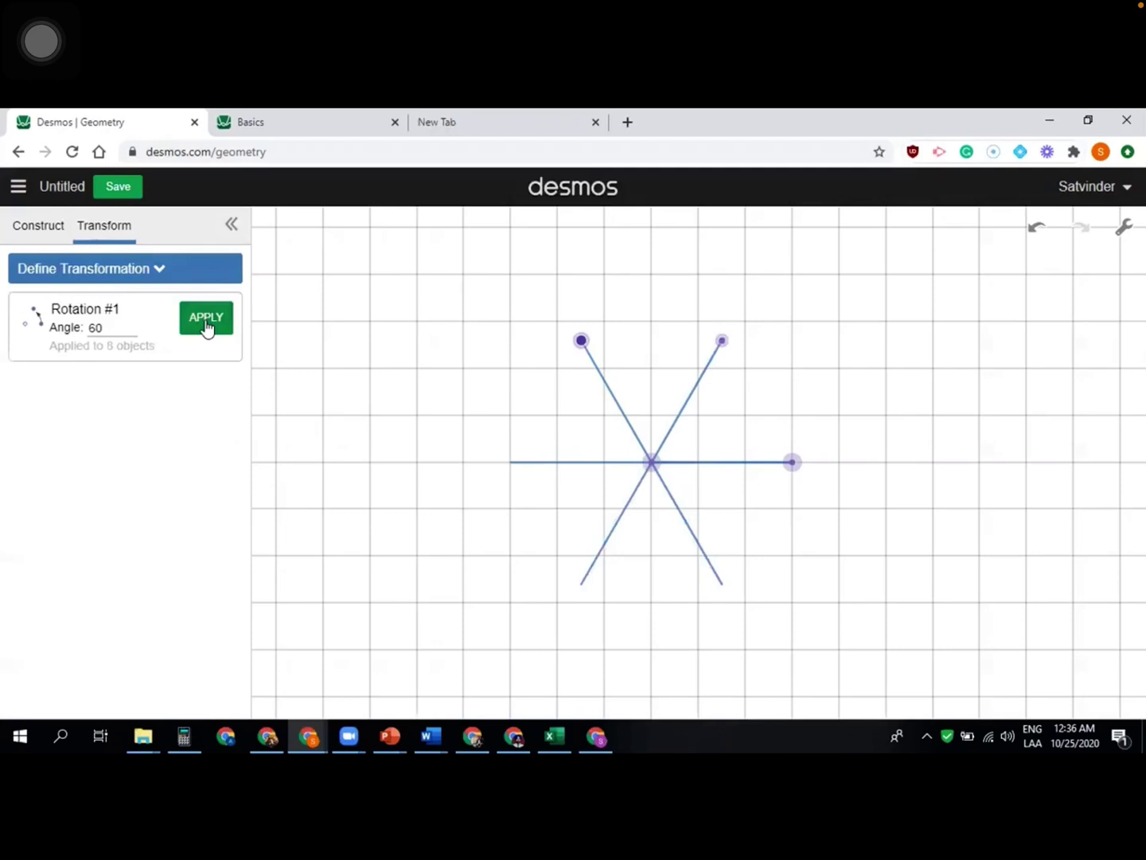
pyautogui.click(206, 323)
pyautogui.click(206, 324)
pyautogui.click(206, 323)
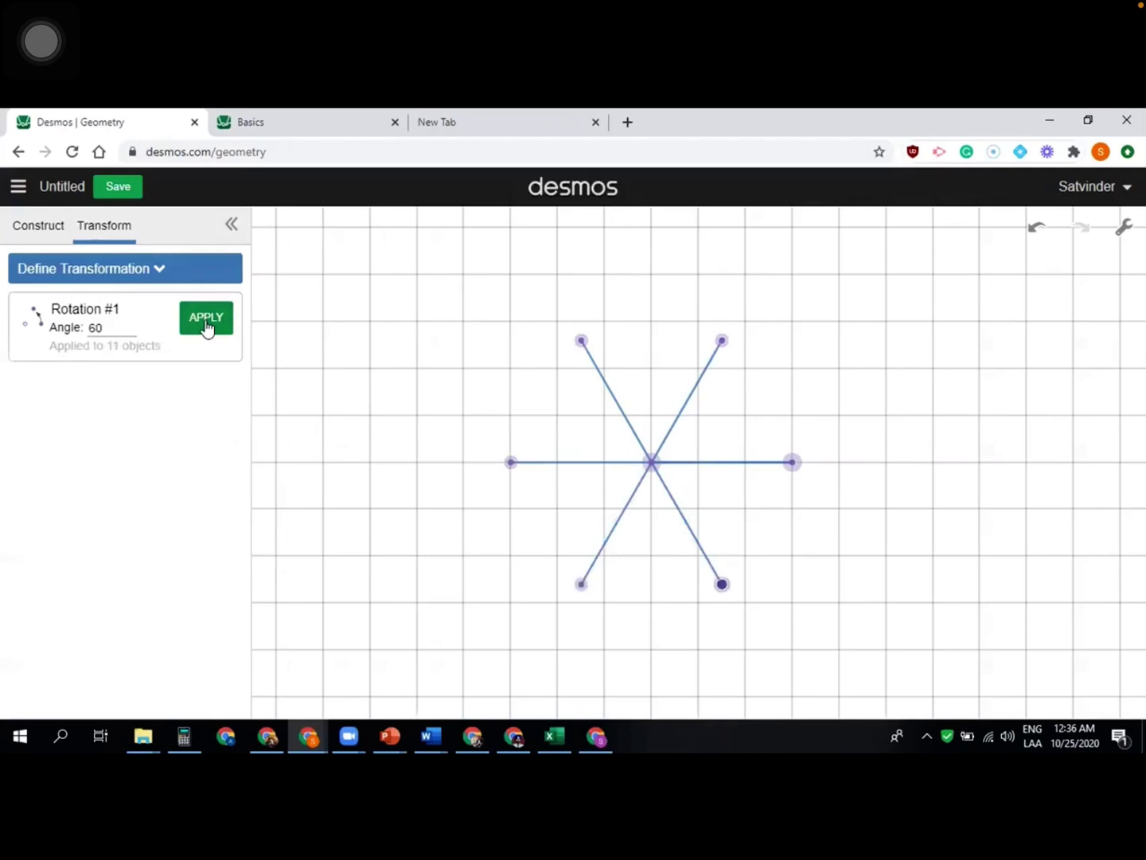
# Draw a segment joining the right and upper-right spoke endpoints and colour it orange.
pyautogui.click(51, 240)
pyautogui.click(40, 342)
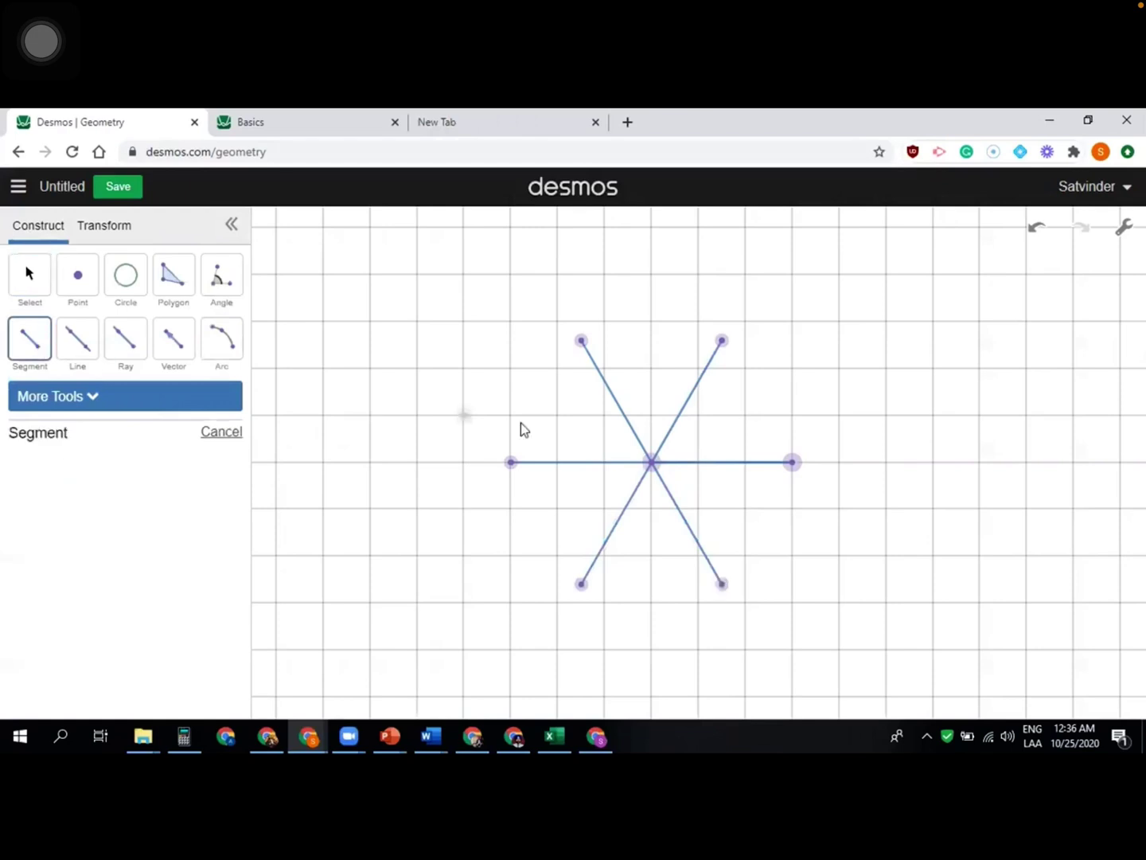
pyautogui.click(791, 463)
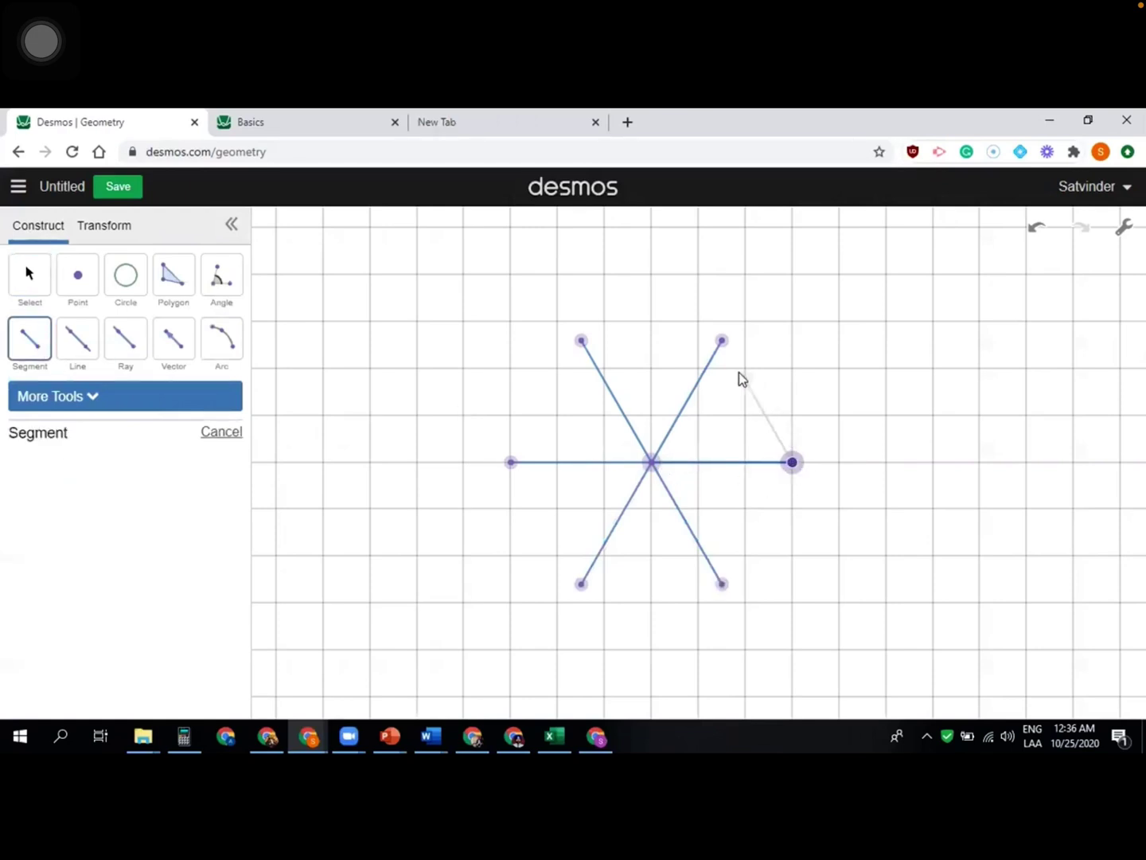
pyautogui.click(722, 342)
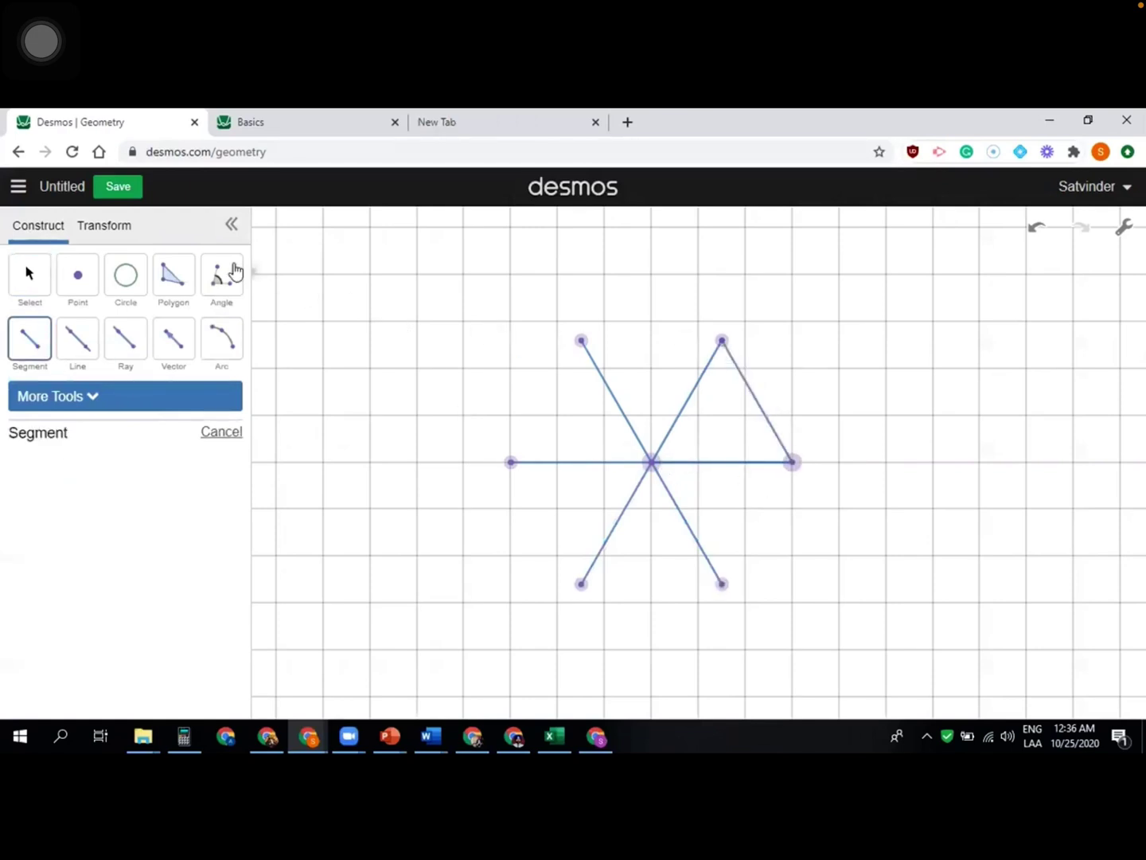
pyautogui.click(116, 233)
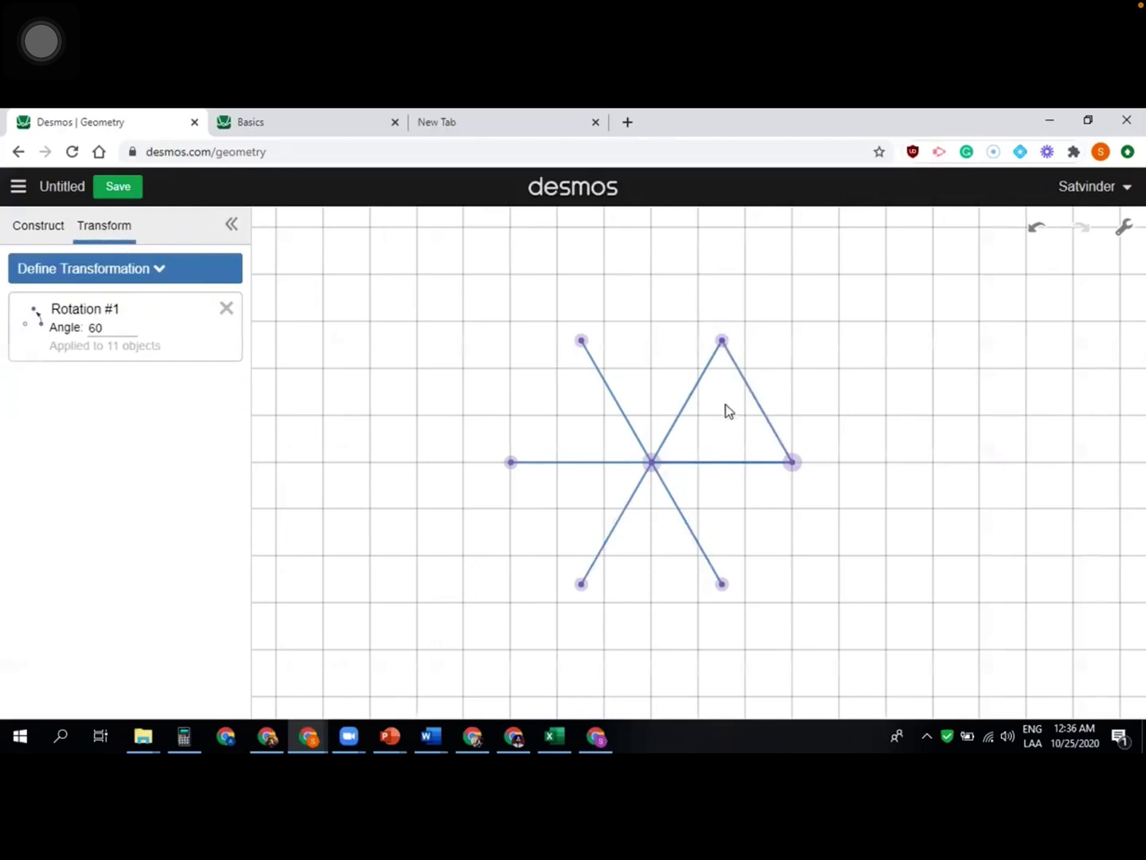
pyautogui.click(768, 422)
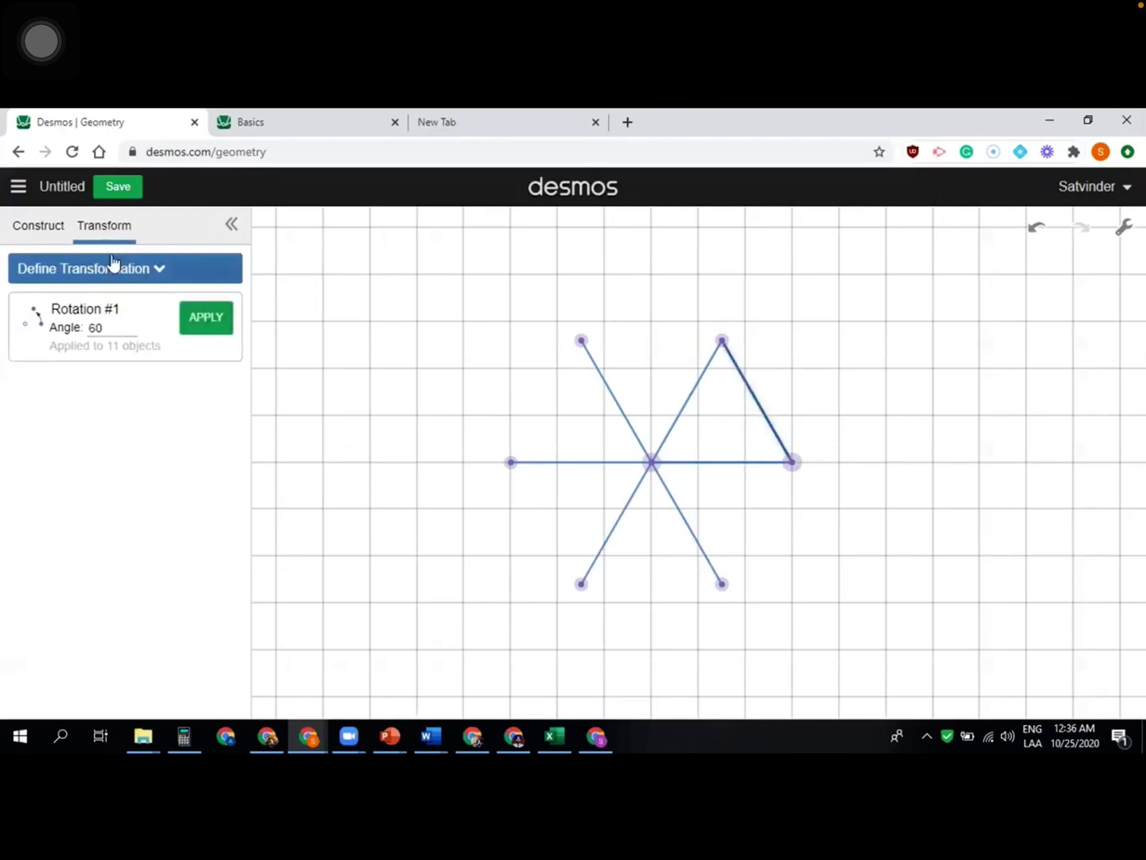
pyautogui.click(39, 229)
pyautogui.click(123, 487)
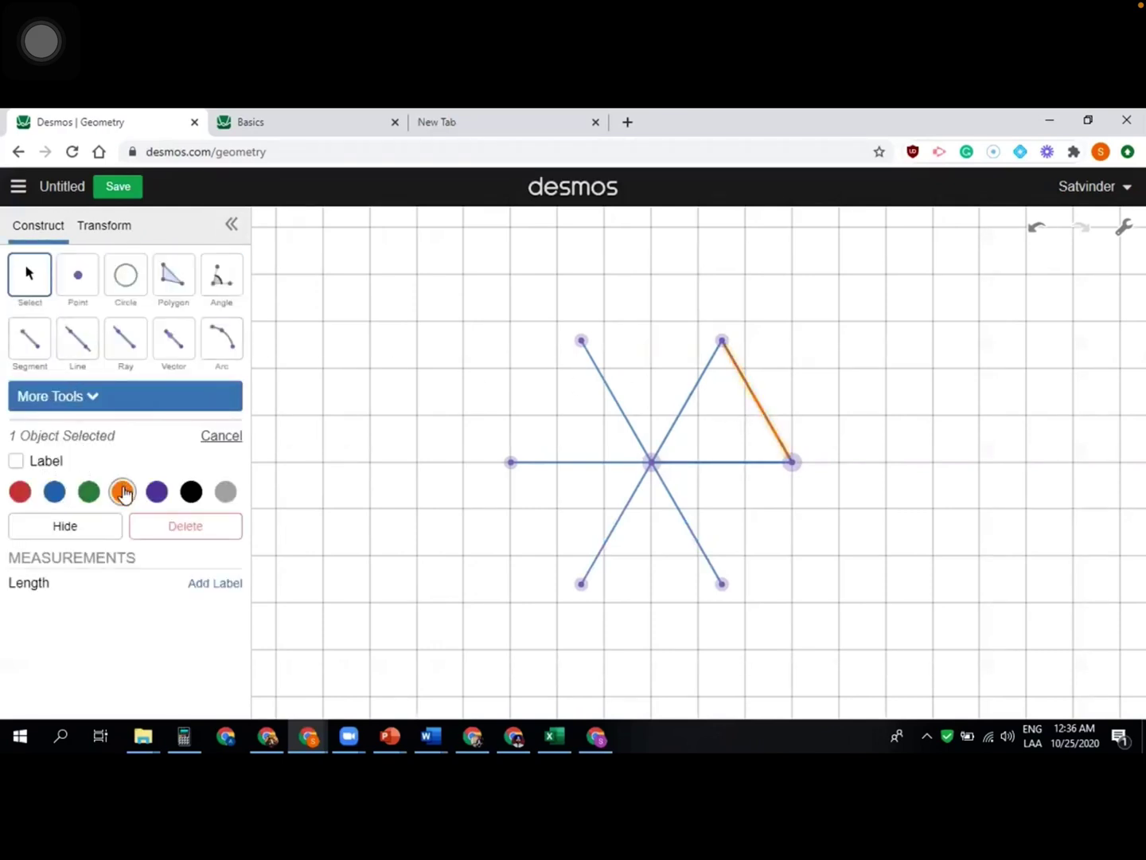
# Apply the rotation five times in succession, starting from the orange segment, to close the hexagon.
pyautogui.click(125, 240)
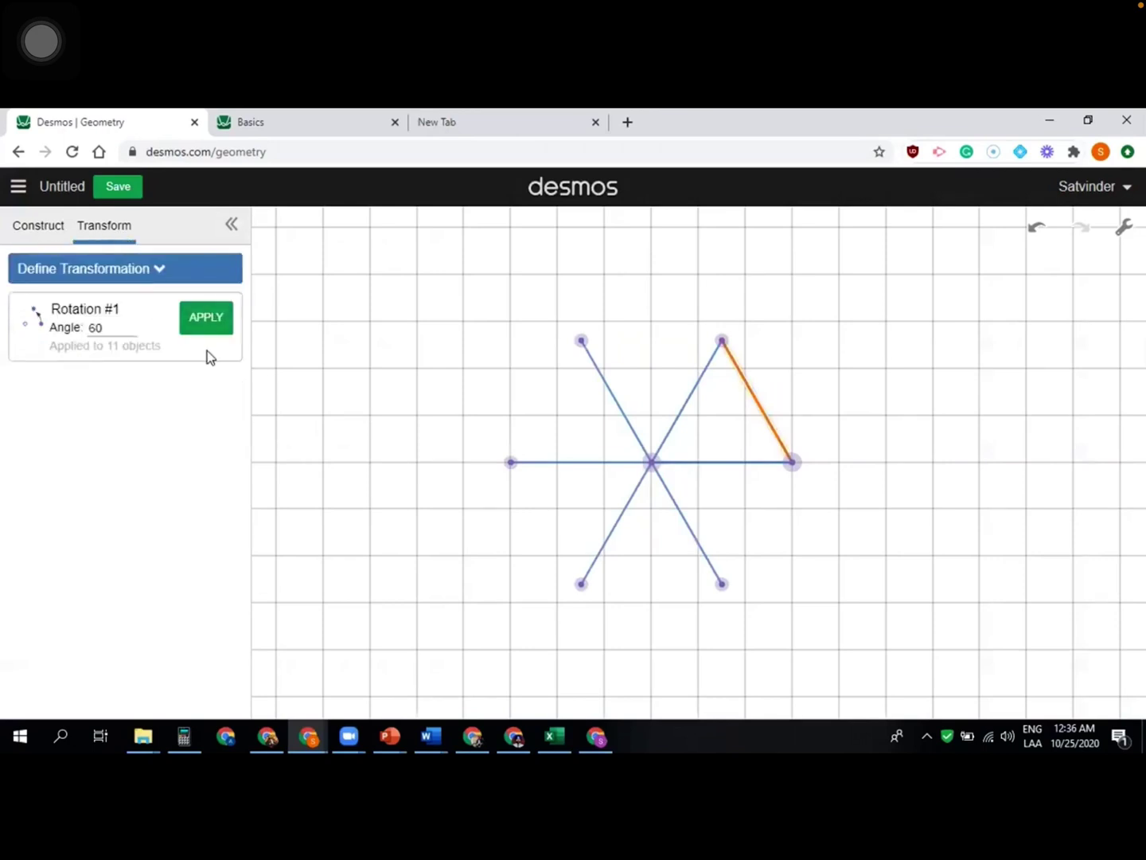
pyautogui.click(206, 317)
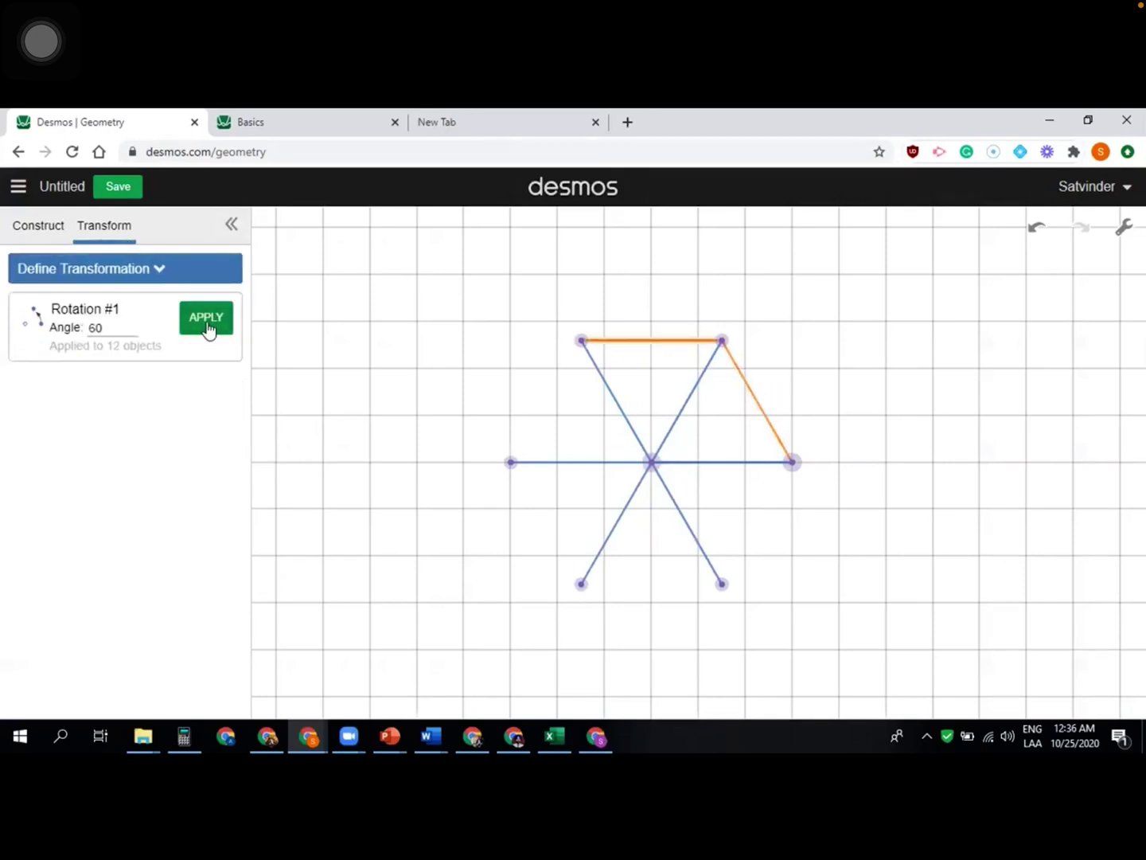
pyautogui.click(209, 329)
pyautogui.click(208, 329)
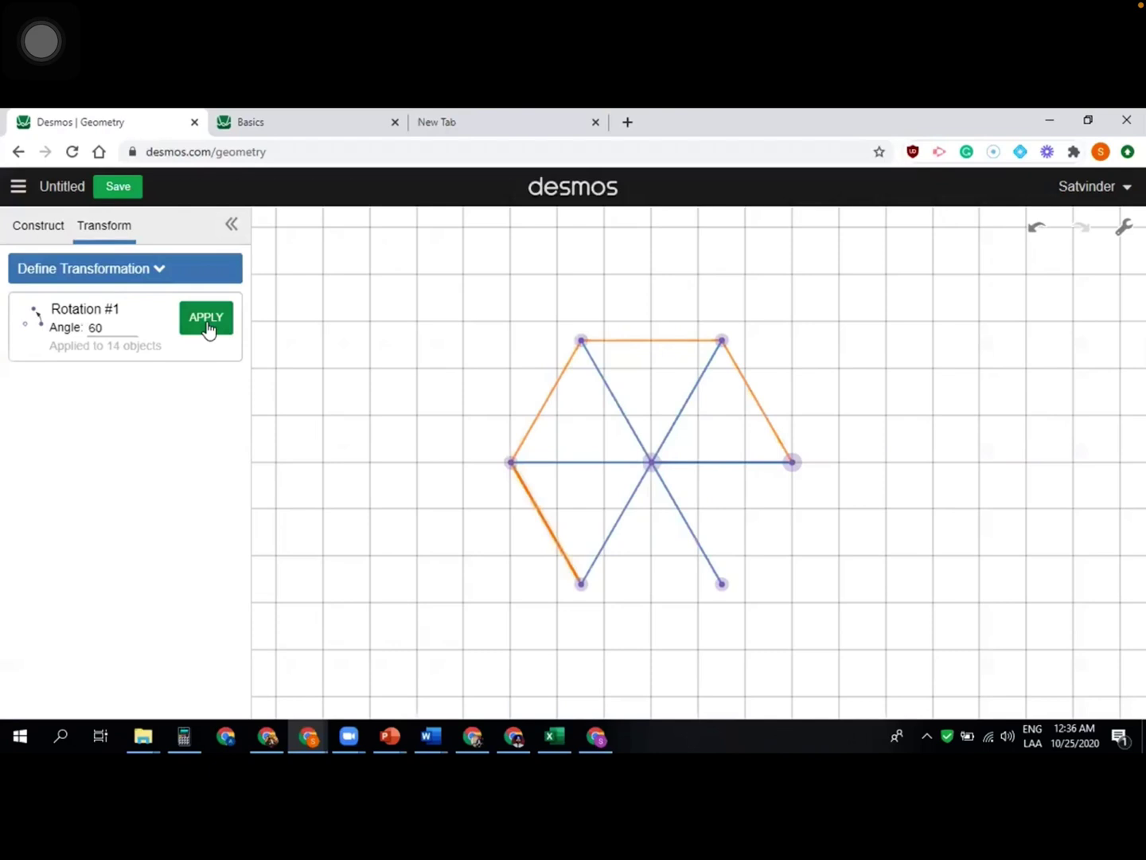
pyautogui.click(208, 329)
pyautogui.click(208, 329)
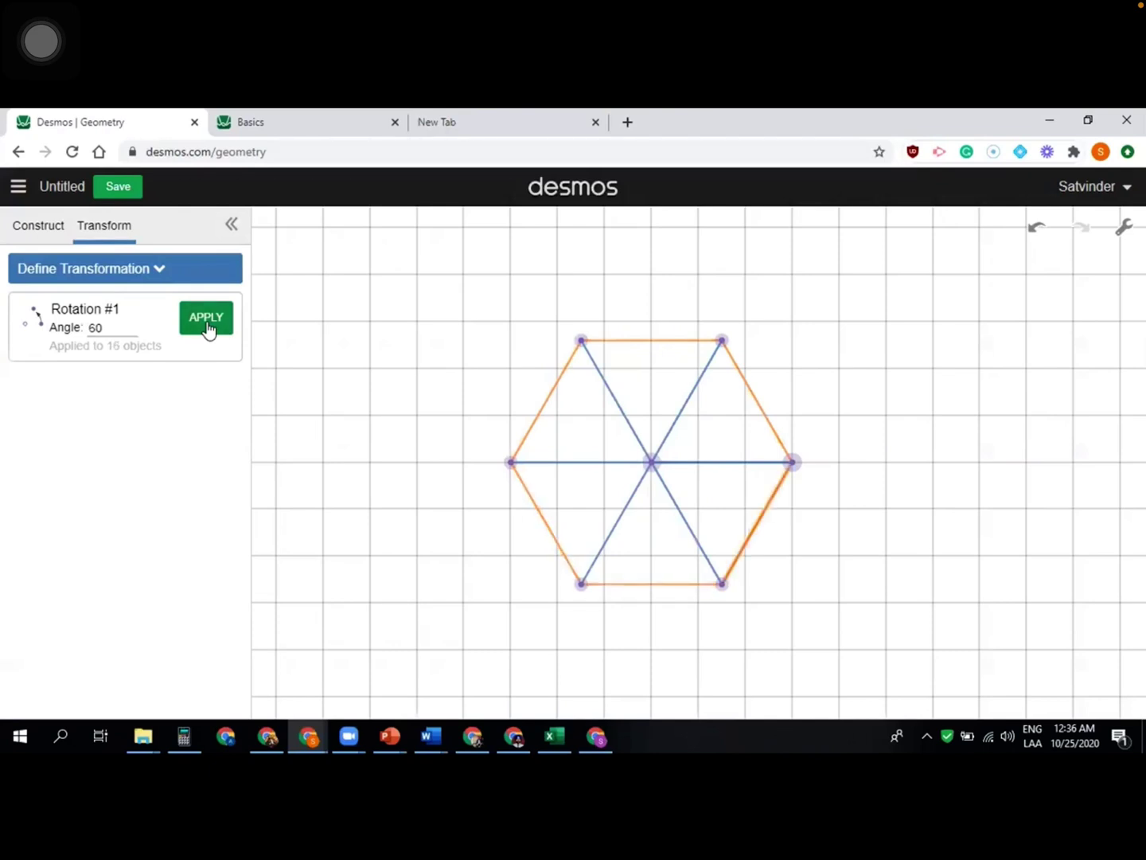
# Enlarge the hexagon by moving its rightmost vertex one grid square farther from the centre.
pyautogui.click(30, 233)
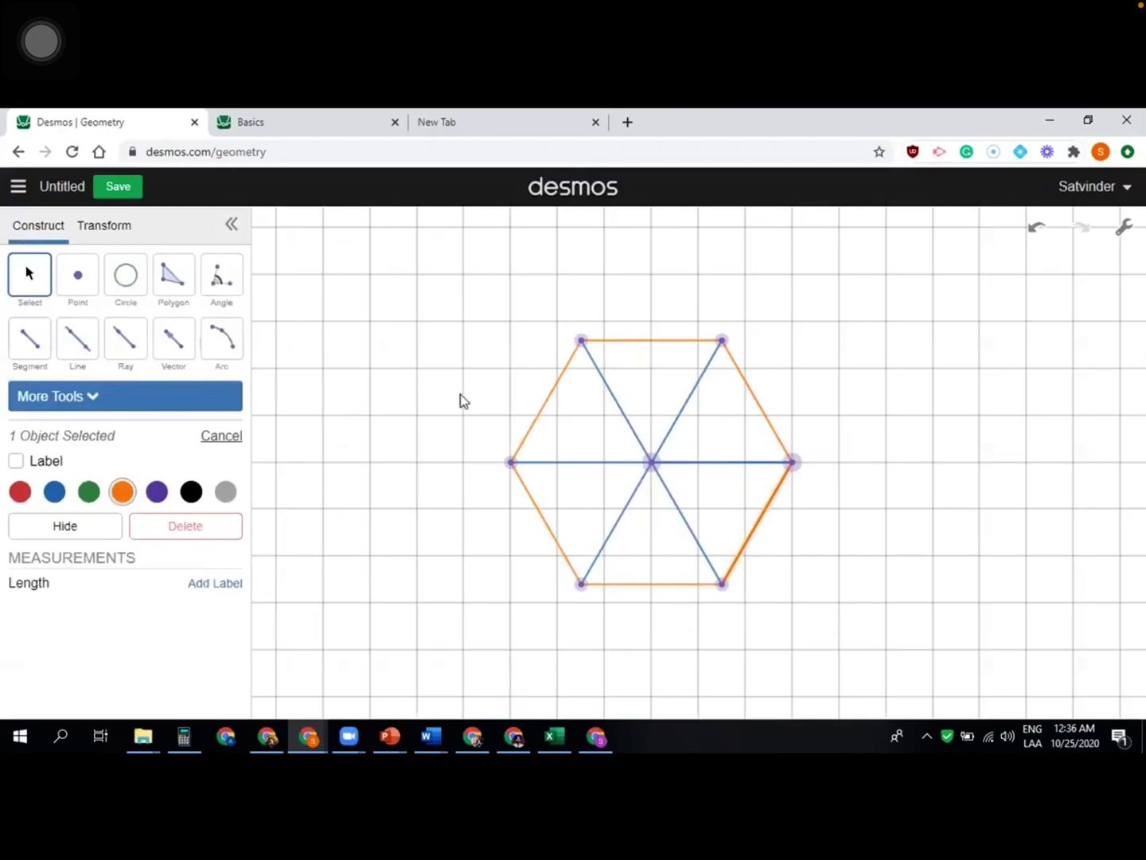
pyautogui.click(802, 465)
pyautogui.moveTo(803, 464); pyautogui.dragTo(840, 471)
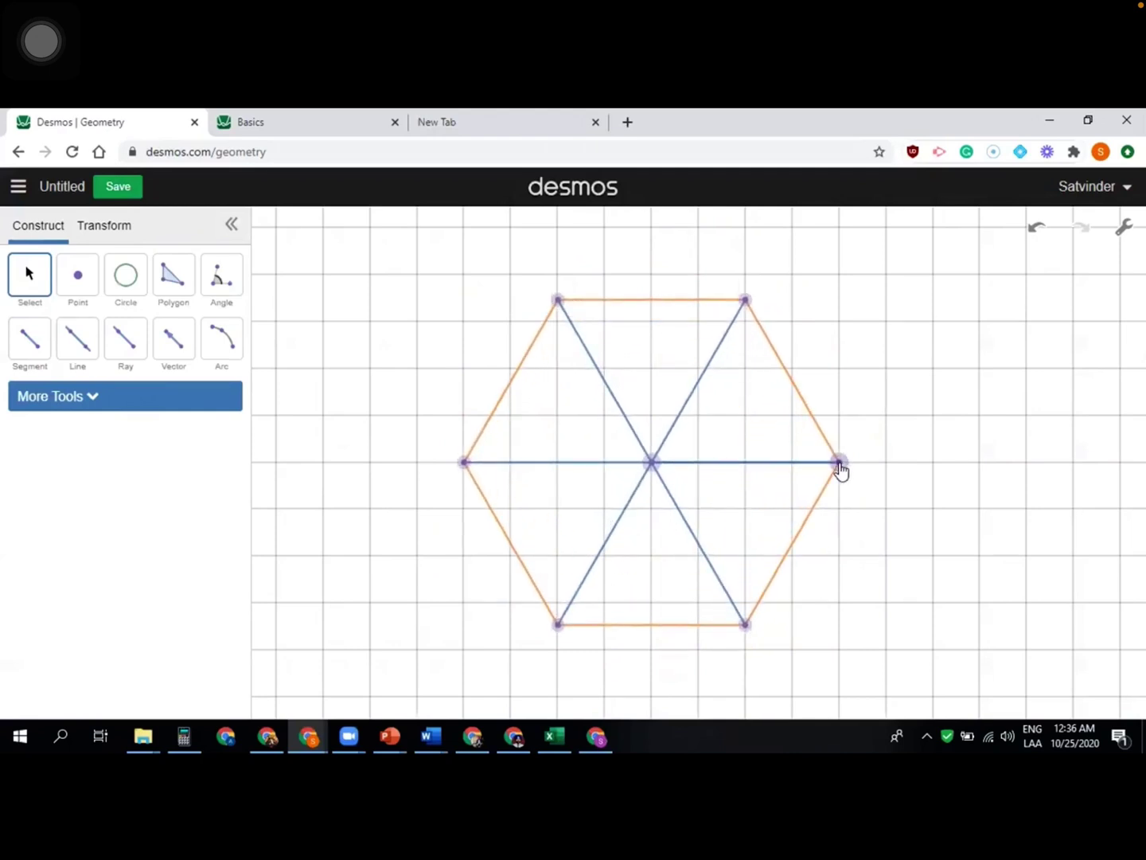
# Measure the angle at the hexagon's centre between the spokes to the upper-right and rightmost vertices.
pyautogui.click(226, 284)
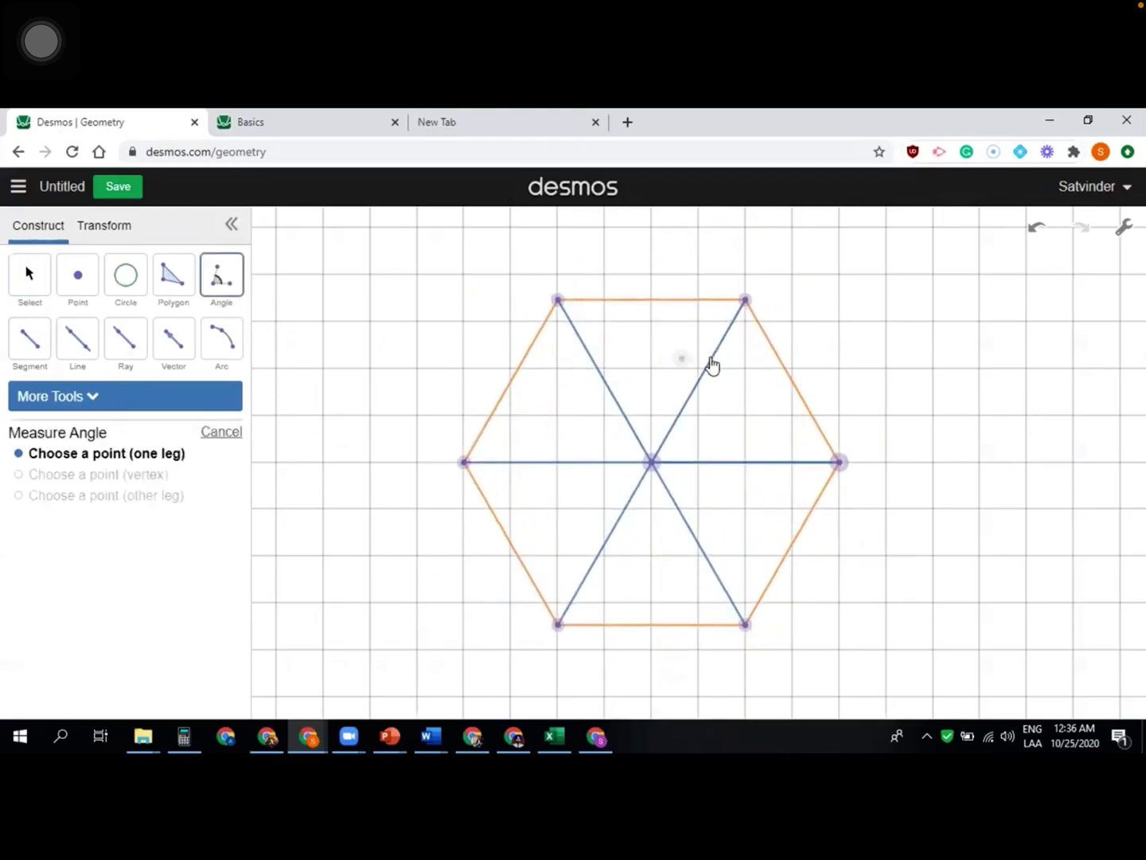
pyautogui.click(745, 300)
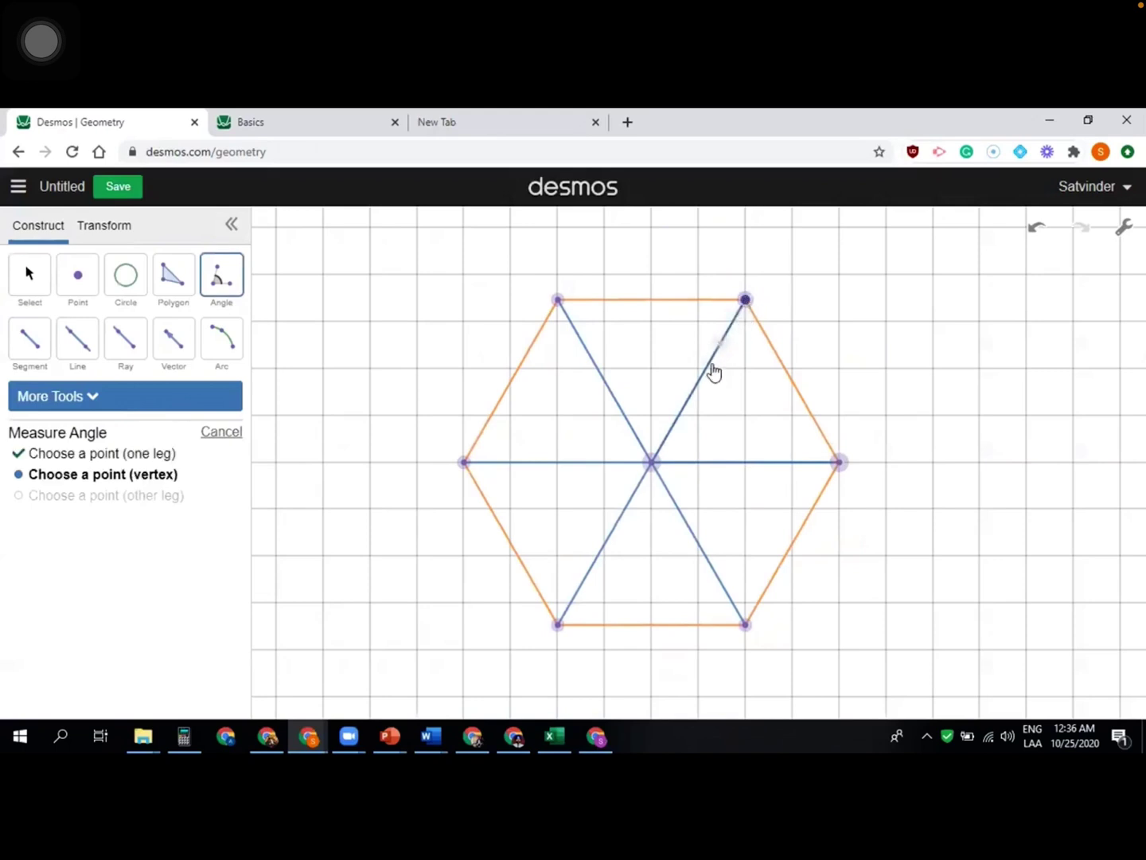
pyautogui.click(652, 462)
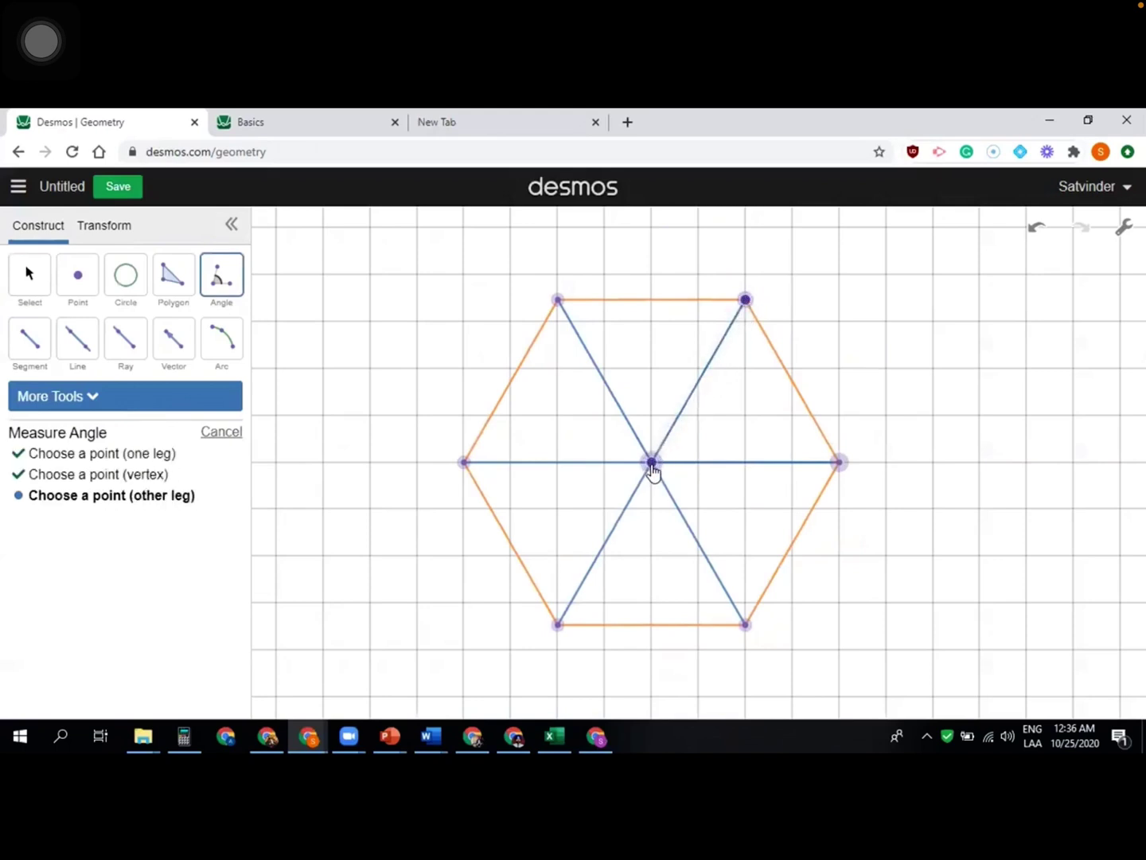
pyautogui.click(838, 462)
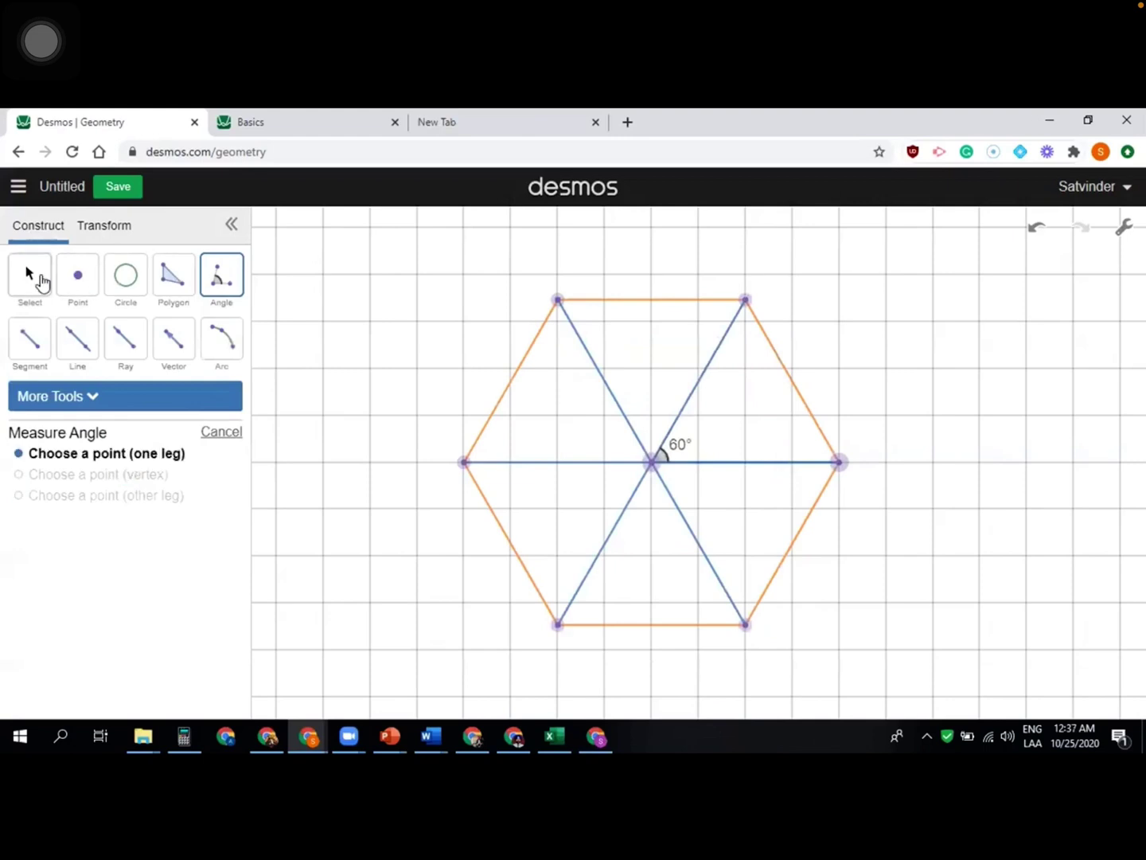
# Apply the rotation five times in succession to the angle marker at the hexagon's centre.
pyautogui.click(37, 280)
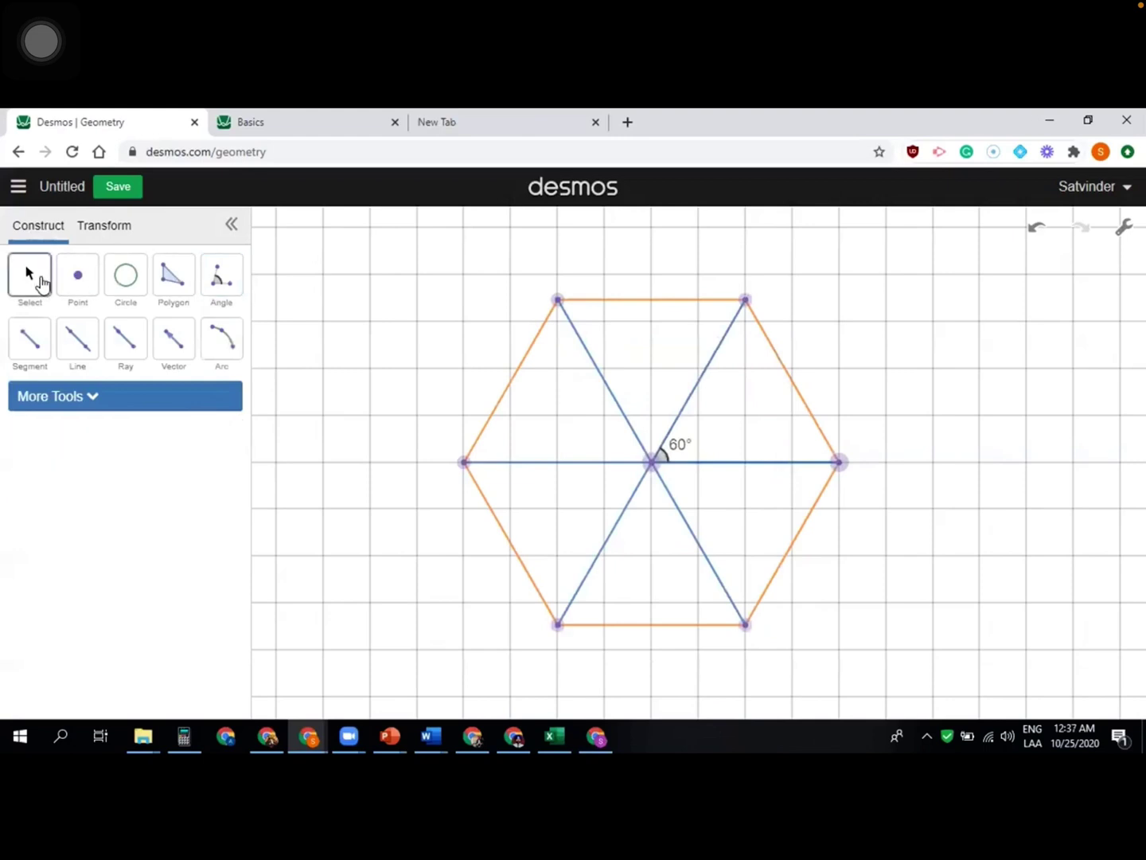
pyautogui.click(667, 460)
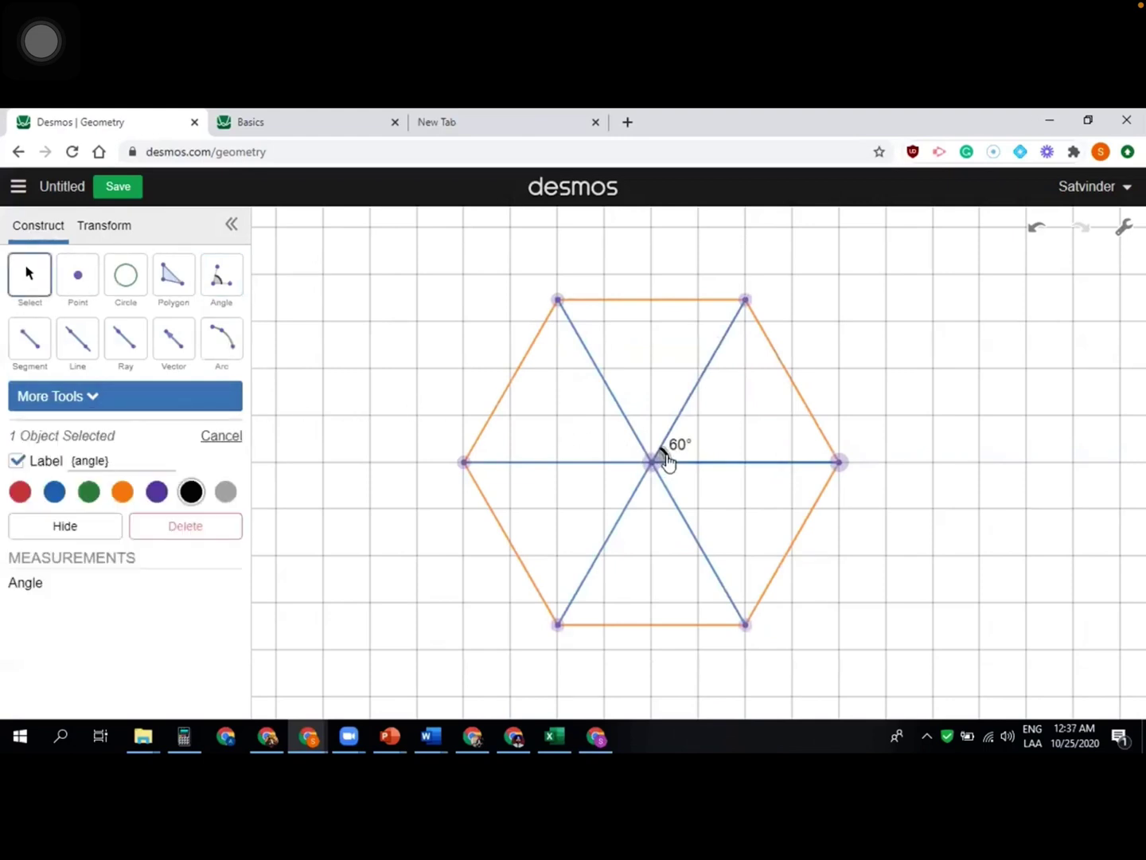
pyautogui.click(125, 237)
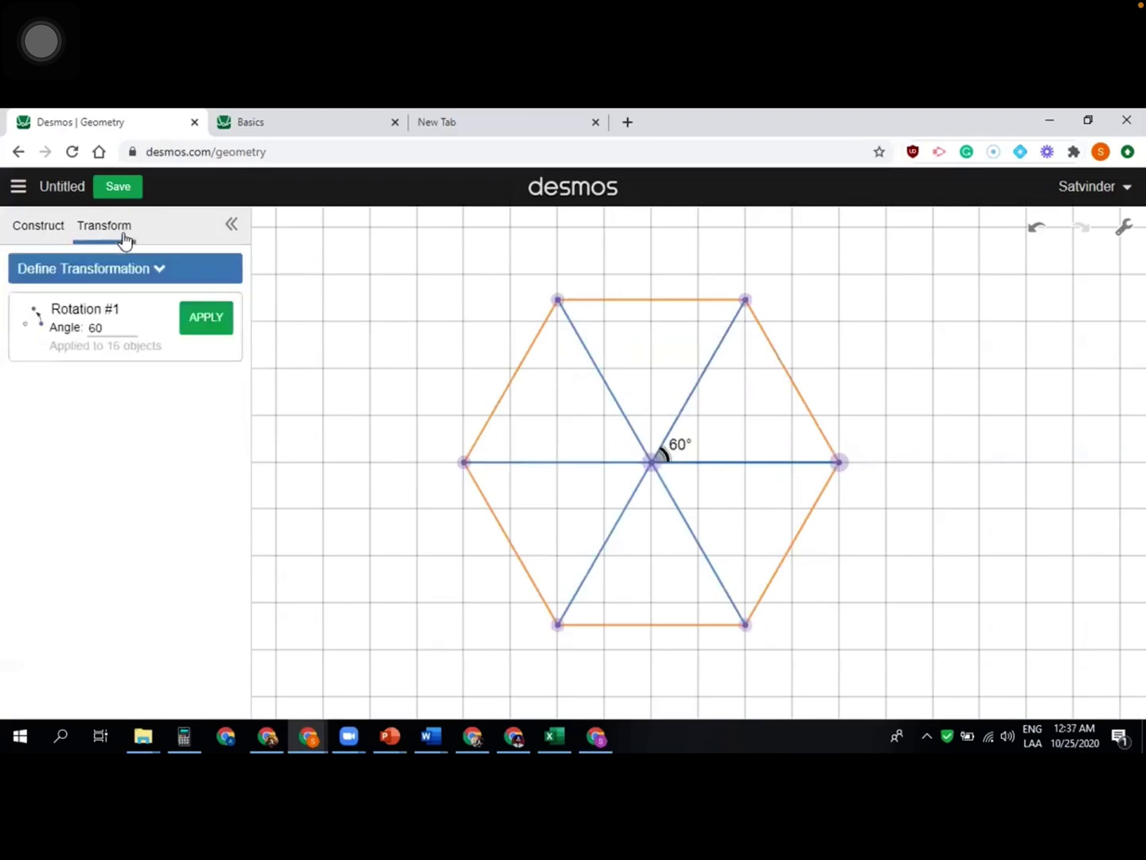
pyautogui.click(204, 319)
pyautogui.click(205, 320)
pyautogui.click(205, 320)
pyautogui.click(206, 319)
pyautogui.click(206, 319)
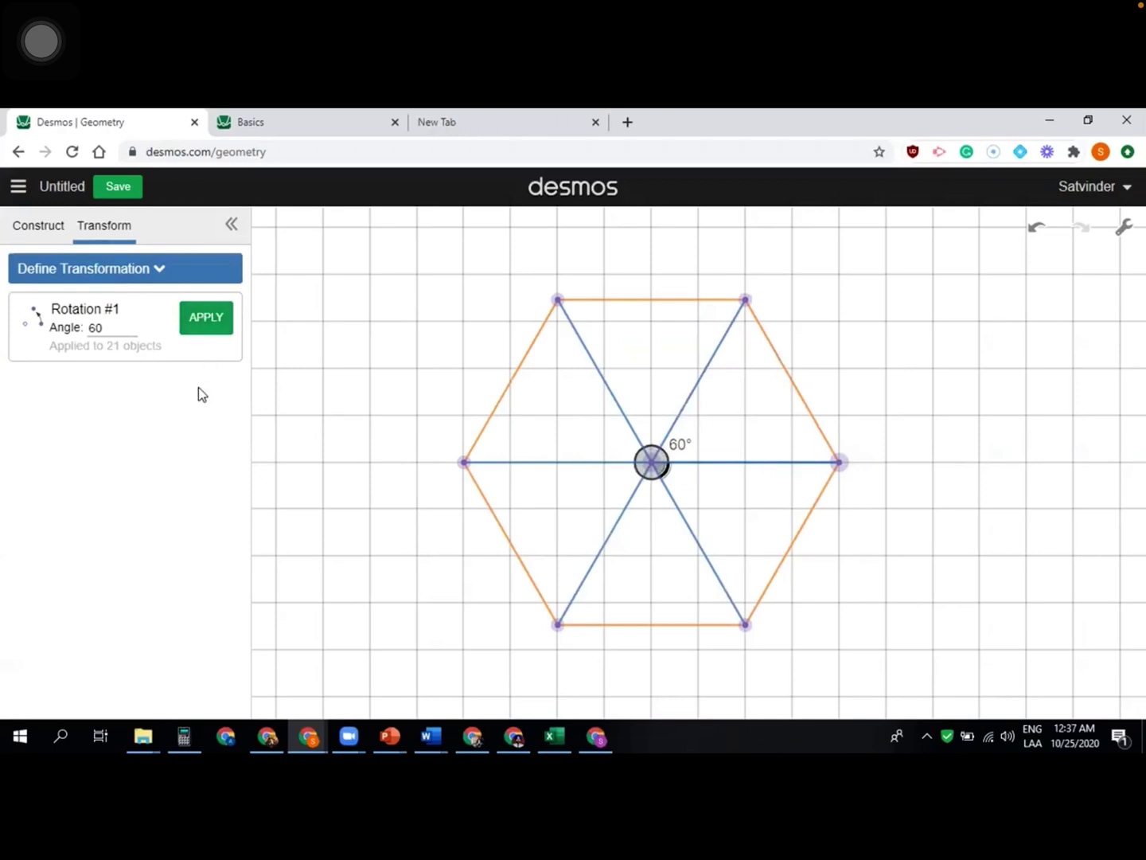
pyautogui.moveTo(840, 463)
pyautogui.mouseDown()
pyautogui.moveTo(828, 496)
pyautogui.moveTo(755, 557)
pyautogui.moveTo(709, 570)
pyautogui.moveTo(760, 578)
pyautogui.moveTo(853, 544)
pyautogui.moveTo(847, 474)
pyautogui.mouseUp()
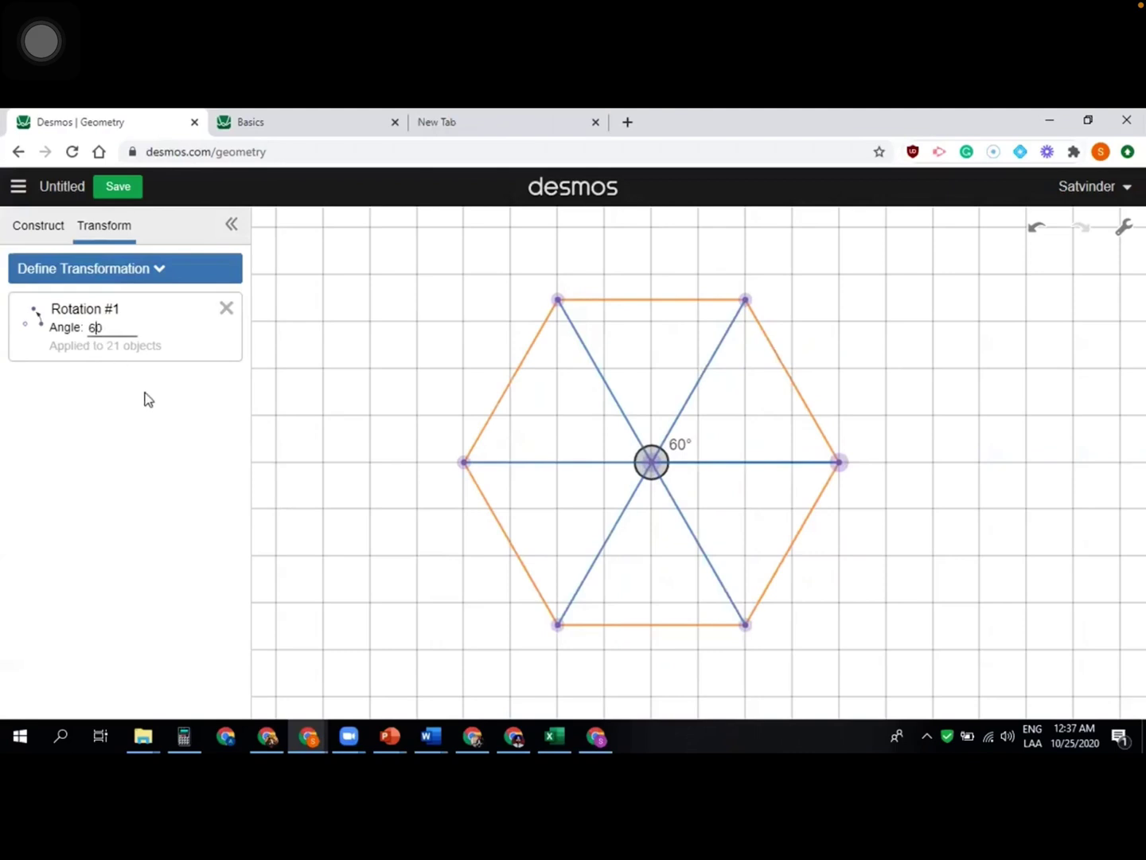
# Try rotation angles of 20, 30, 40, 50 and 60 degrees one after another for Rotation #1.
pyautogui.press('BackSpace')
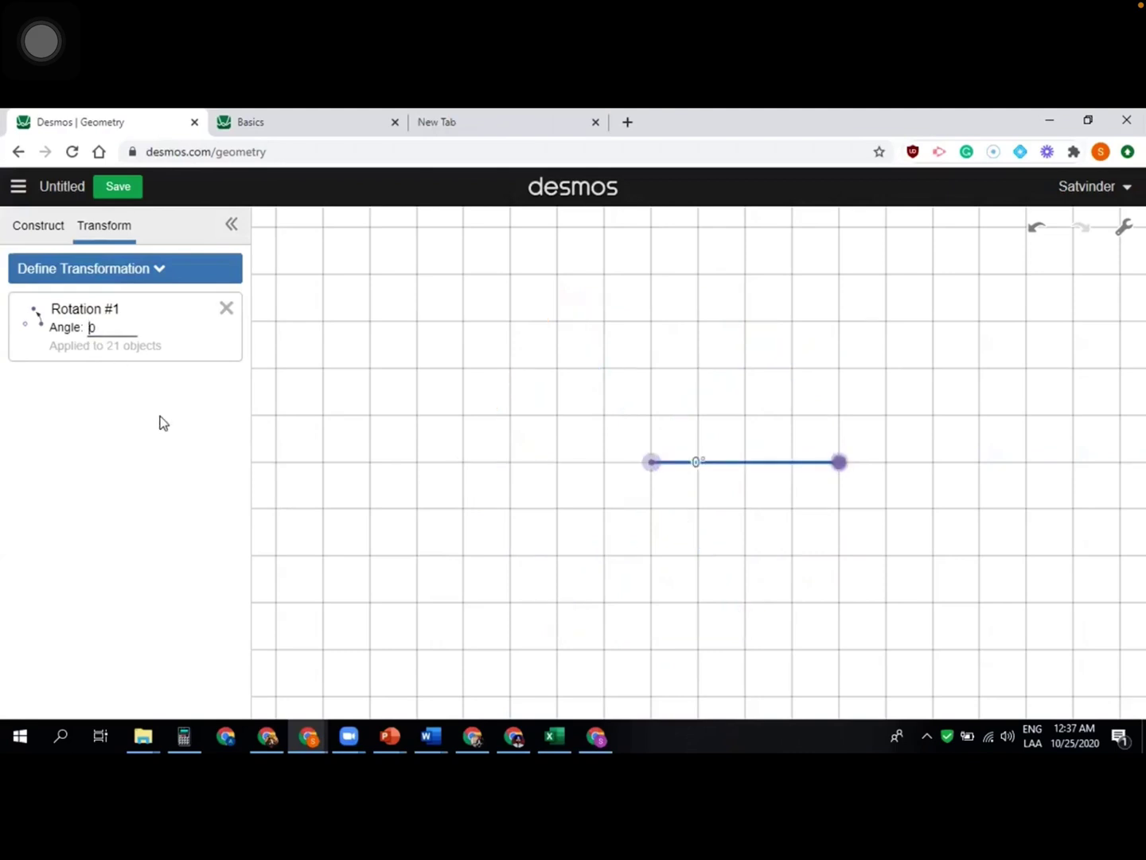
pyautogui.write('2')
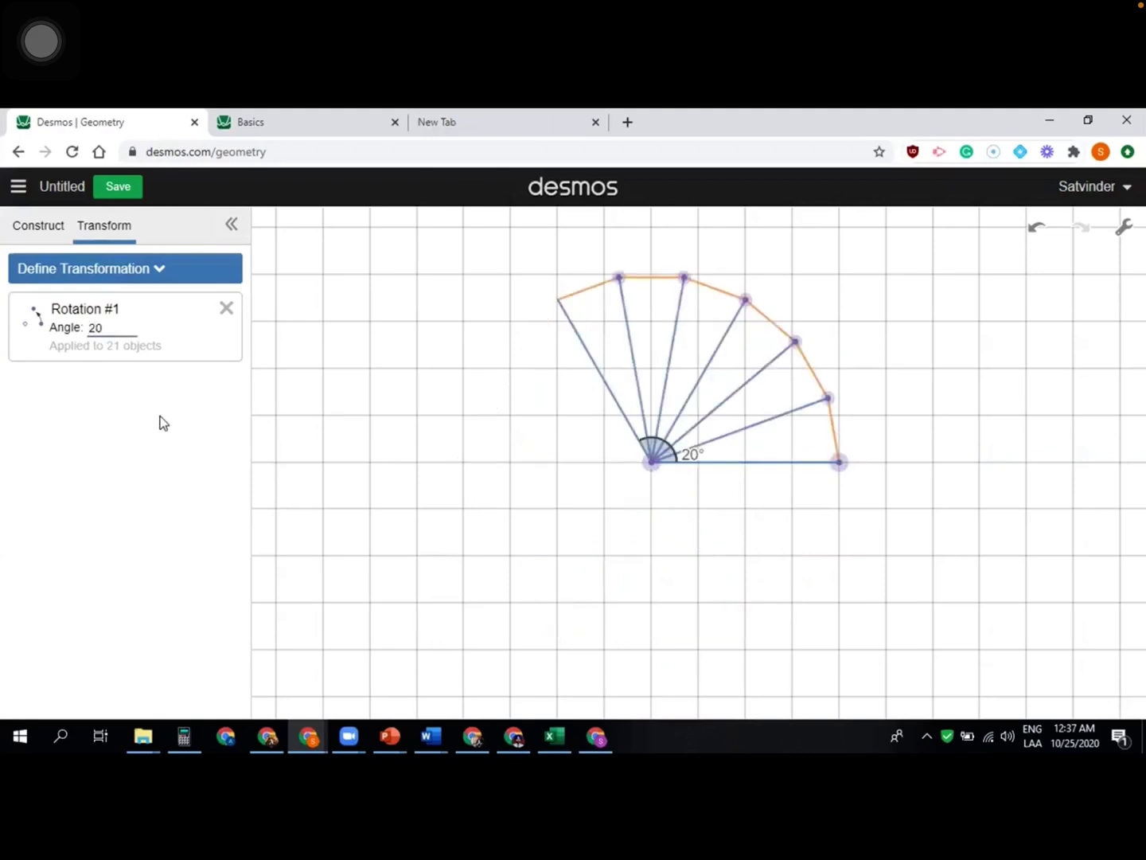
pyautogui.press('BackSpace')
pyautogui.write('3')
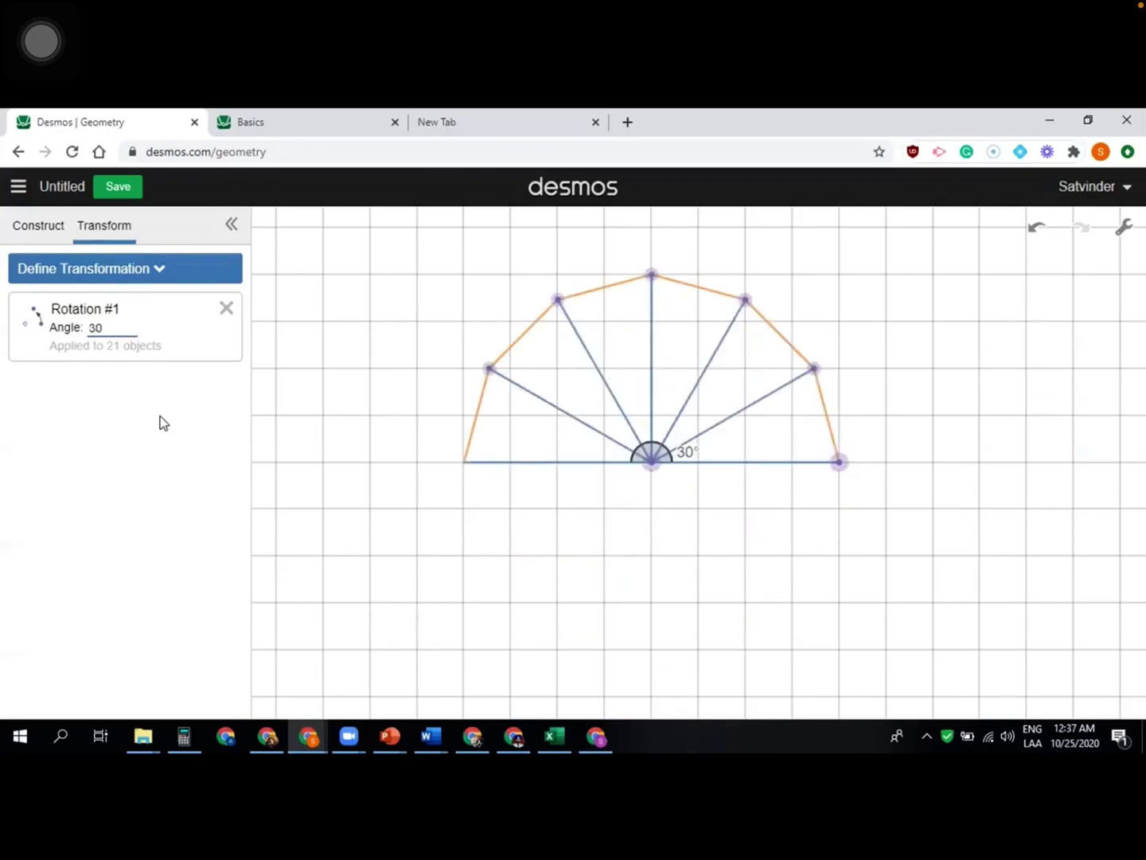
pyautogui.press('BackSpace')
pyautogui.write('4')
pyautogui.press('BackSpace')
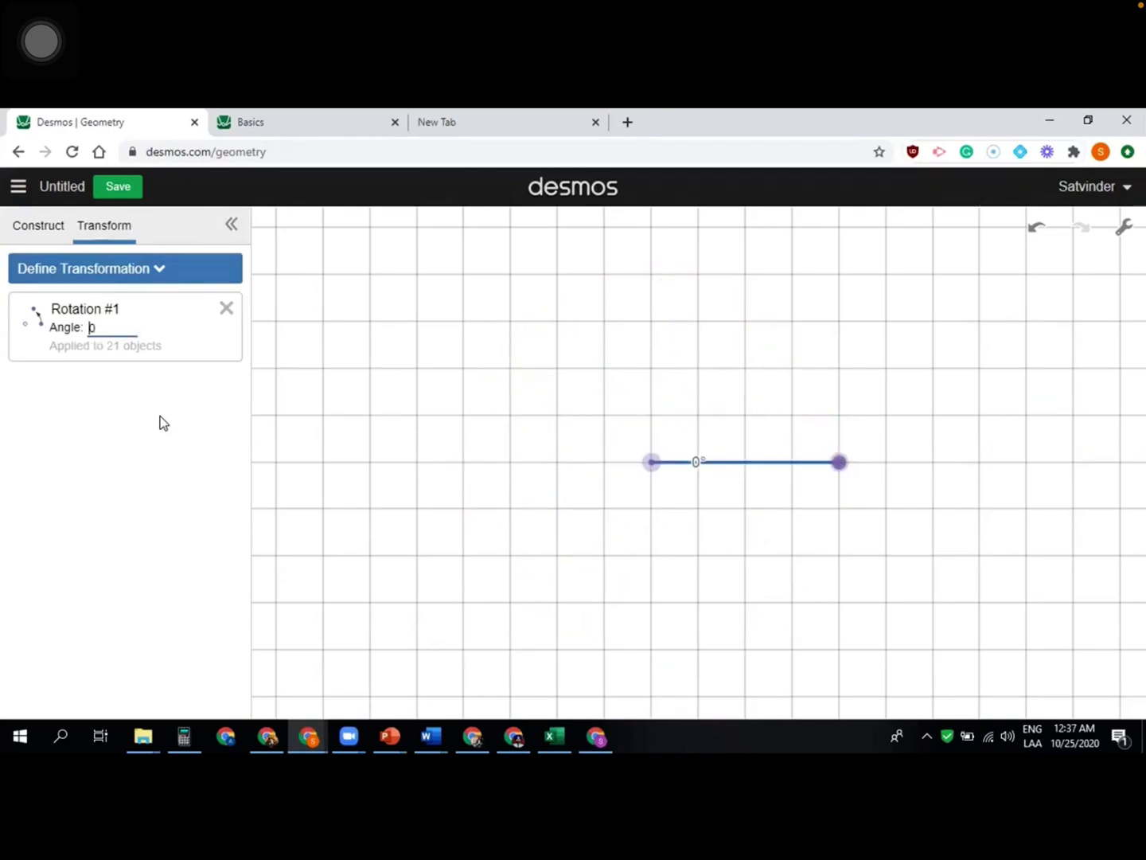
pyautogui.write('5')
pyautogui.press('BackSpace')
pyautogui.write('6')
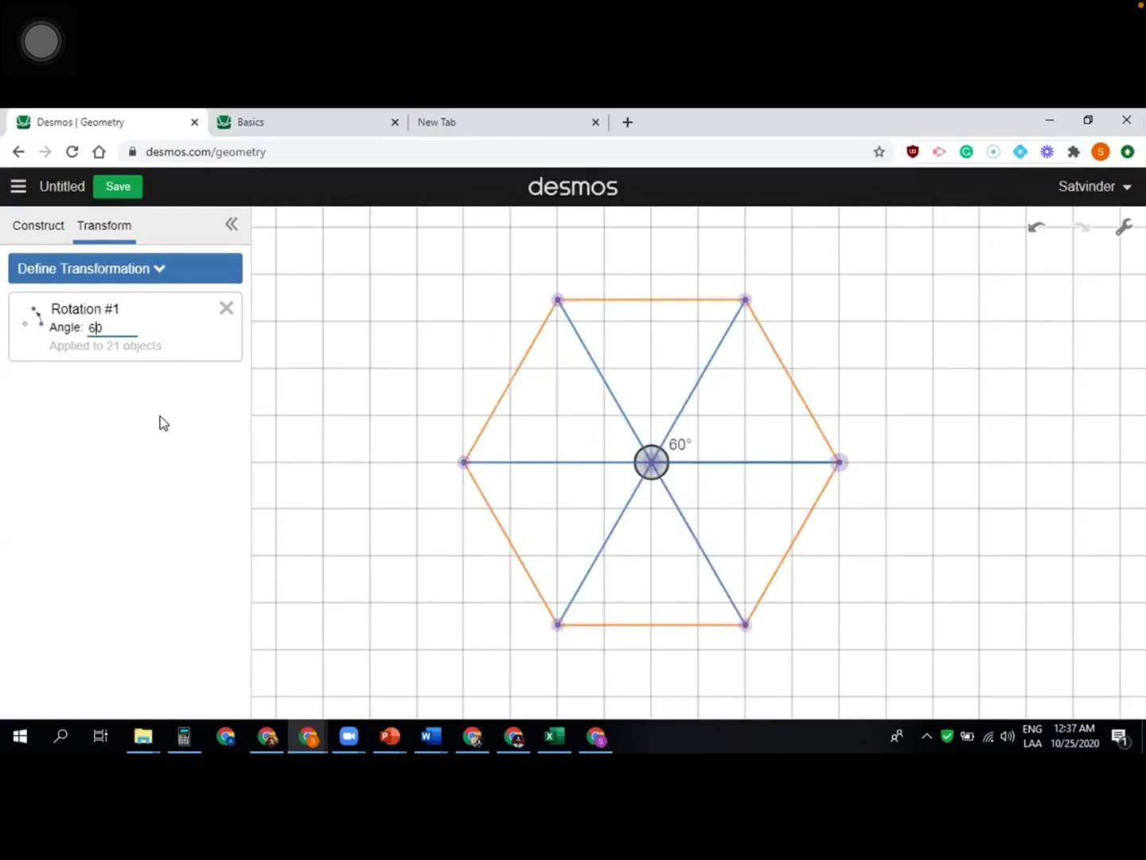
# Try larger angles for Rotation #1: 90, 1000, 100, 120 and 130 degrees.
pyautogui.press('BackSpace')
pyautogui.write('9')
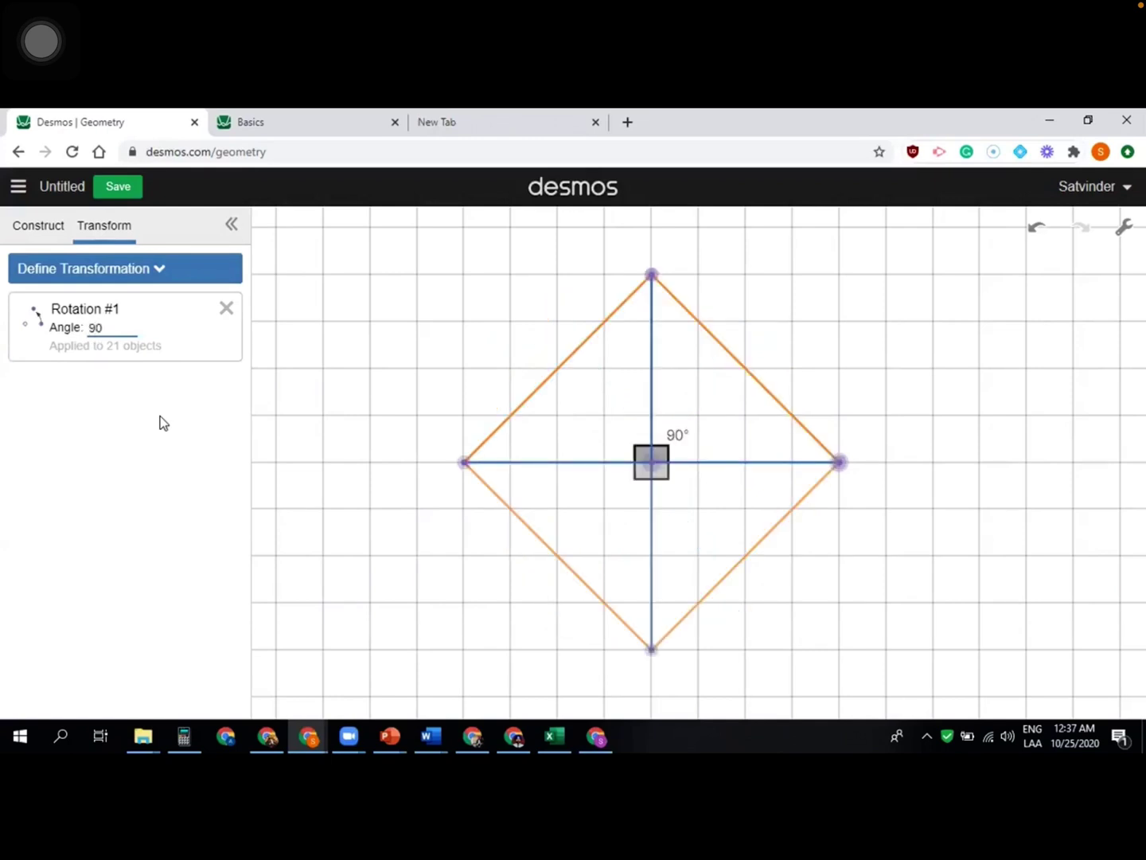
pyautogui.press('BackSpace')
pyautogui.write('1000')
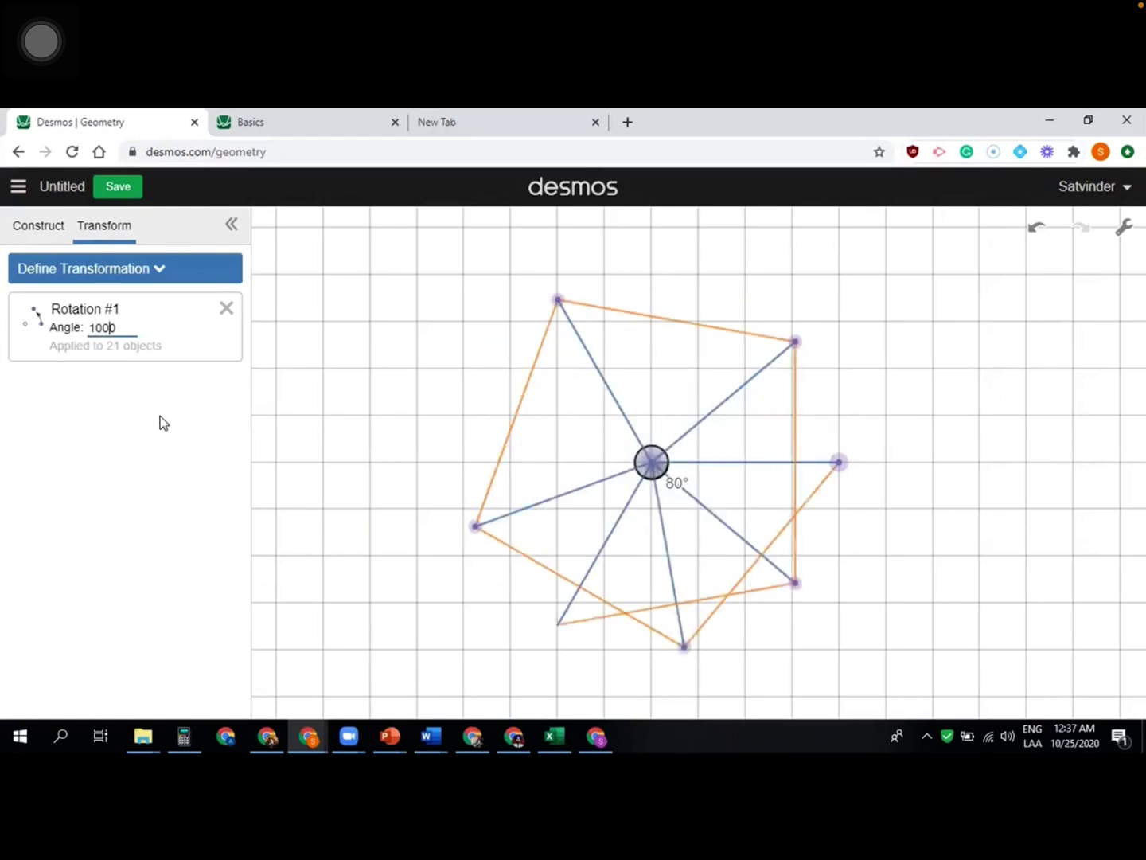
pyautogui.press('Delete')
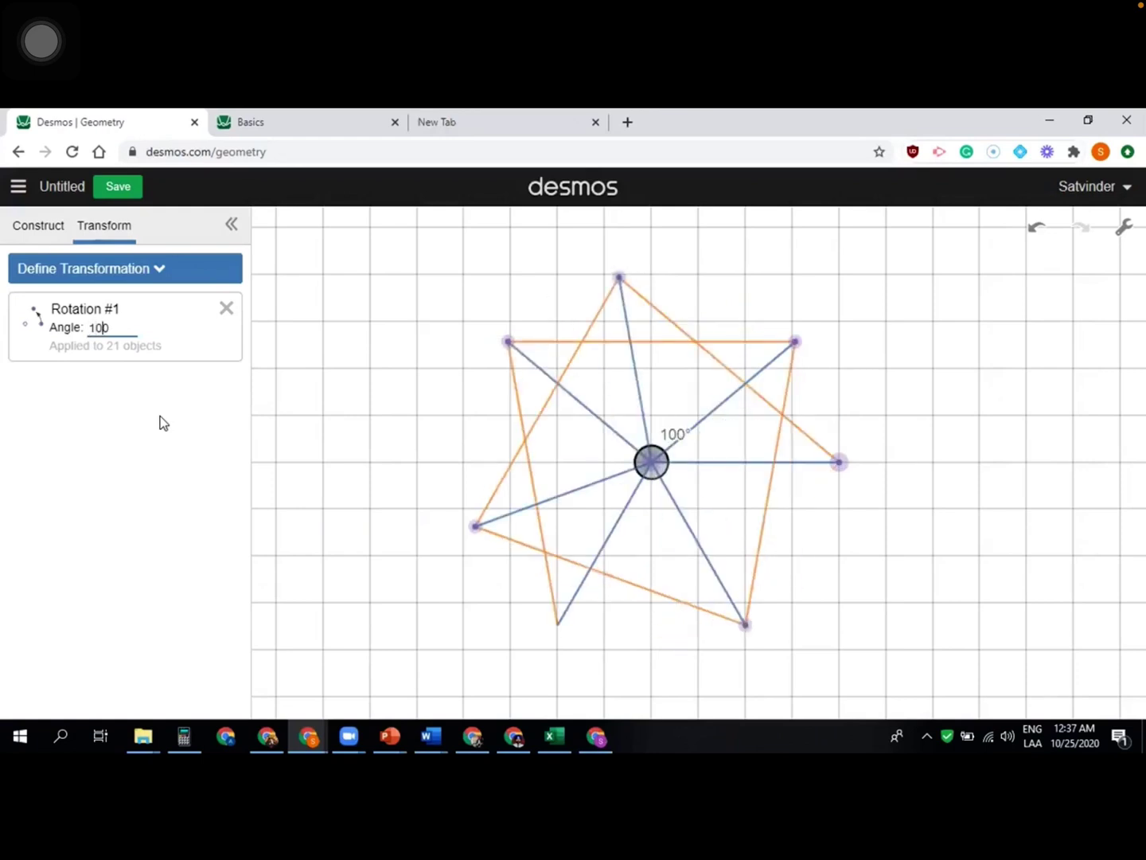
pyautogui.press('BackSpace')
pyautogui.write('2')
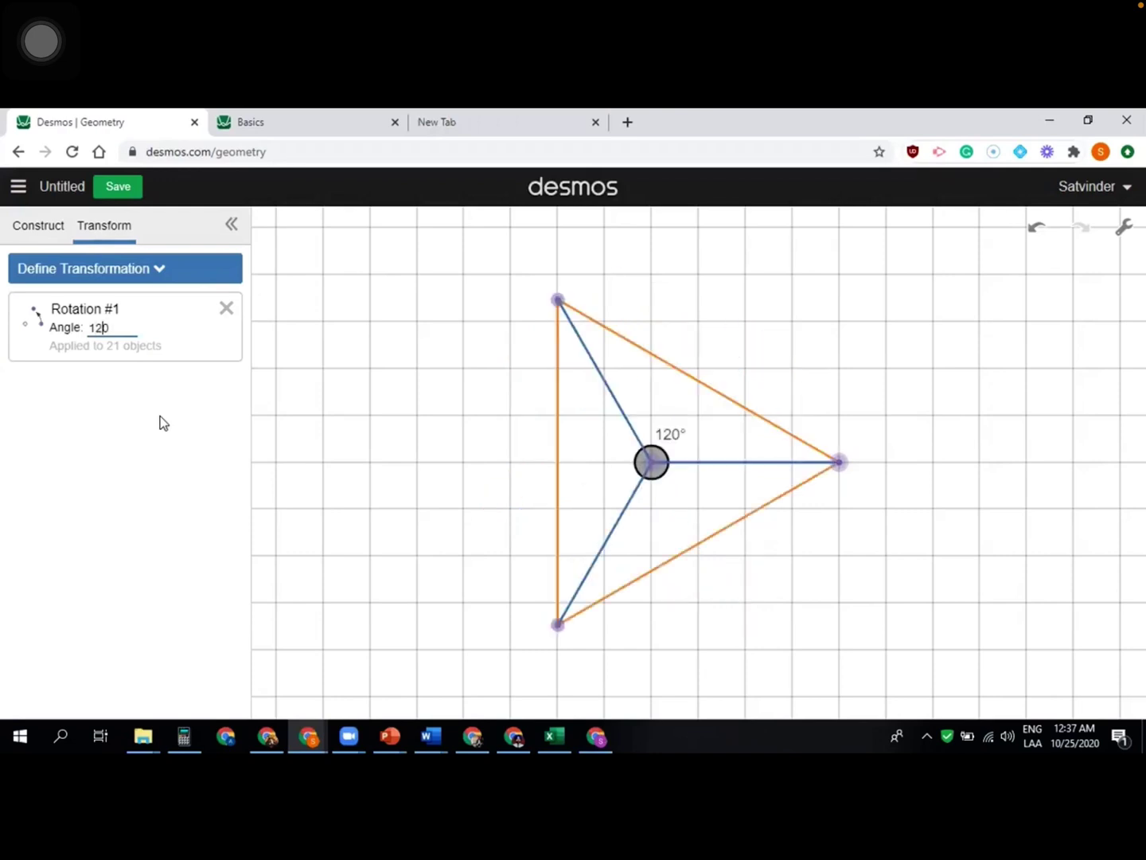
pyautogui.press('BackSpace')
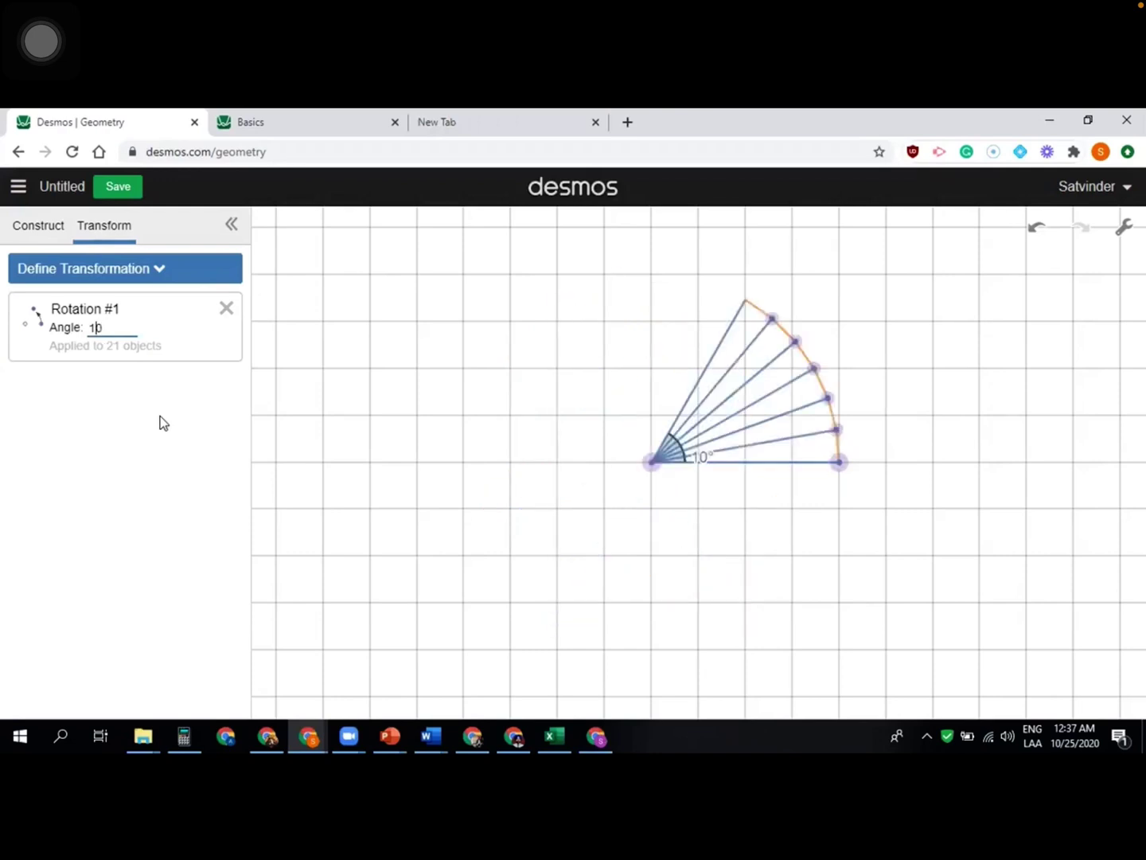
pyautogui.write('3')
# Clear the angle of Rotation #1 and try small values of 1, 5, 8 and 10 degrees.
pyautogui.press('BackSpace')
pyautogui.press('BackSpace')
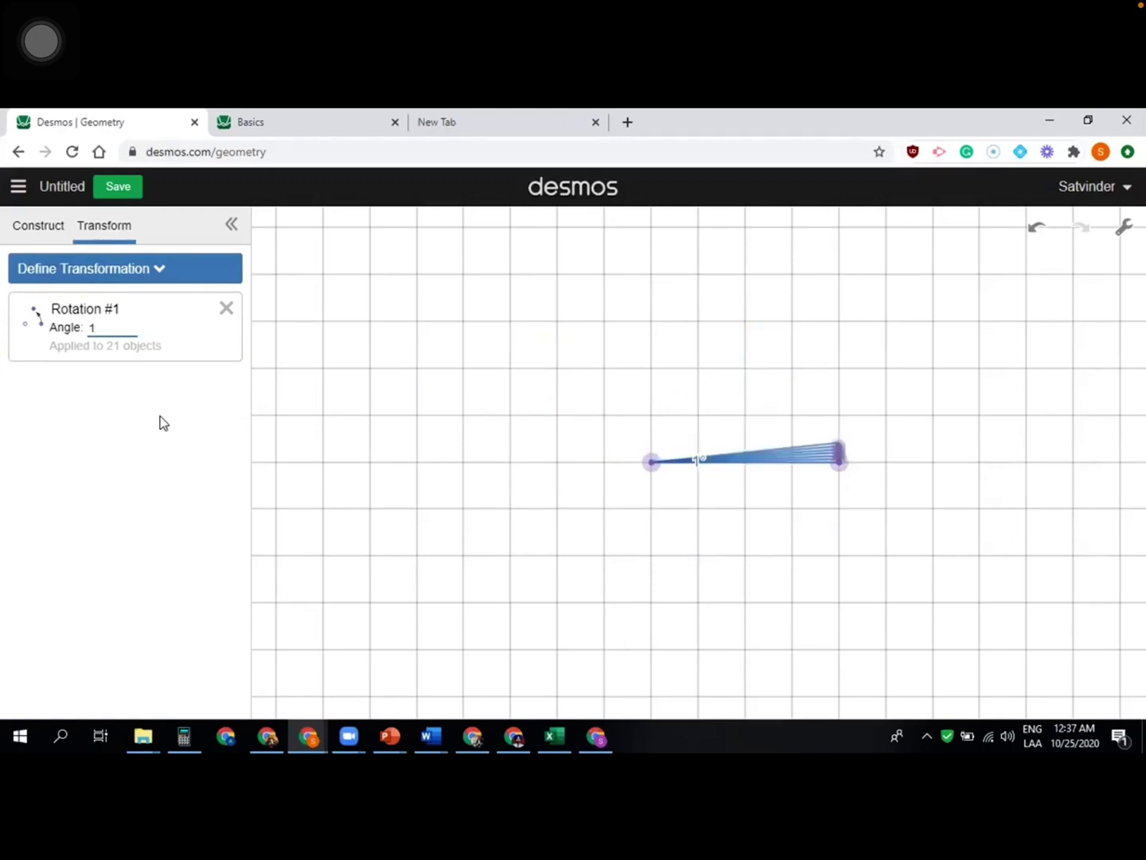
pyautogui.press('BackSpace')
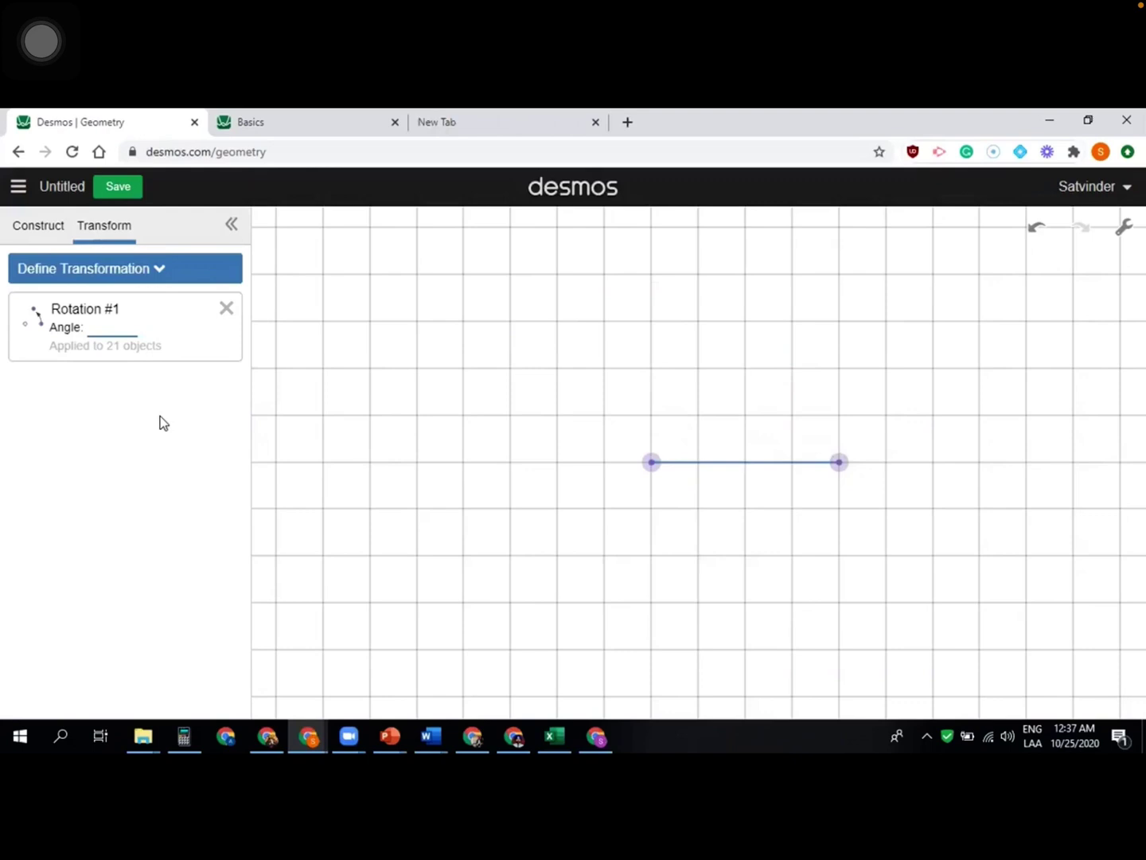
pyautogui.write('1')
pyautogui.press('BackSpace')
pyautogui.write('1')
pyautogui.press('BackSpace')
pyautogui.write('5')
pyautogui.press('BackSpace')
pyautogui.write('5')
pyautogui.press('BackSpace')
pyautogui.write('8')
pyautogui.press('BackSpace')
pyautogui.write('8')
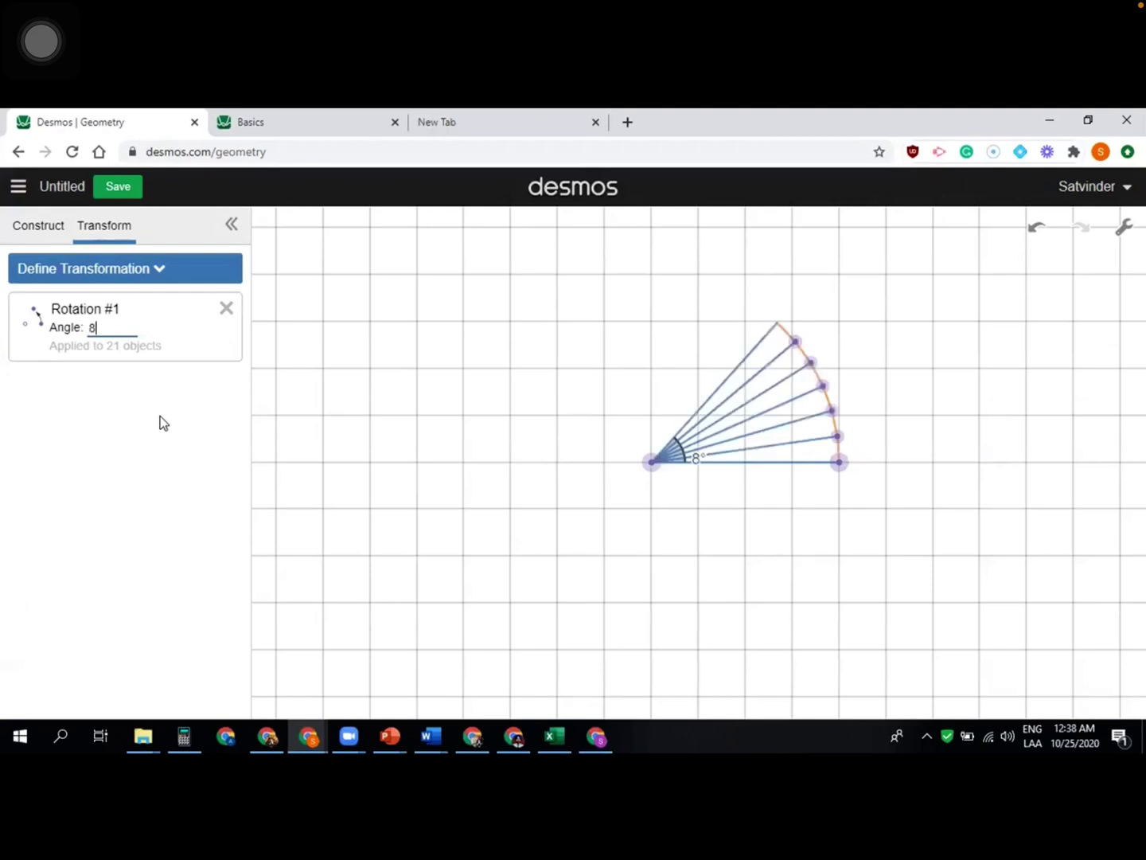
pyautogui.press('BackSpace')
pyautogui.write('10')
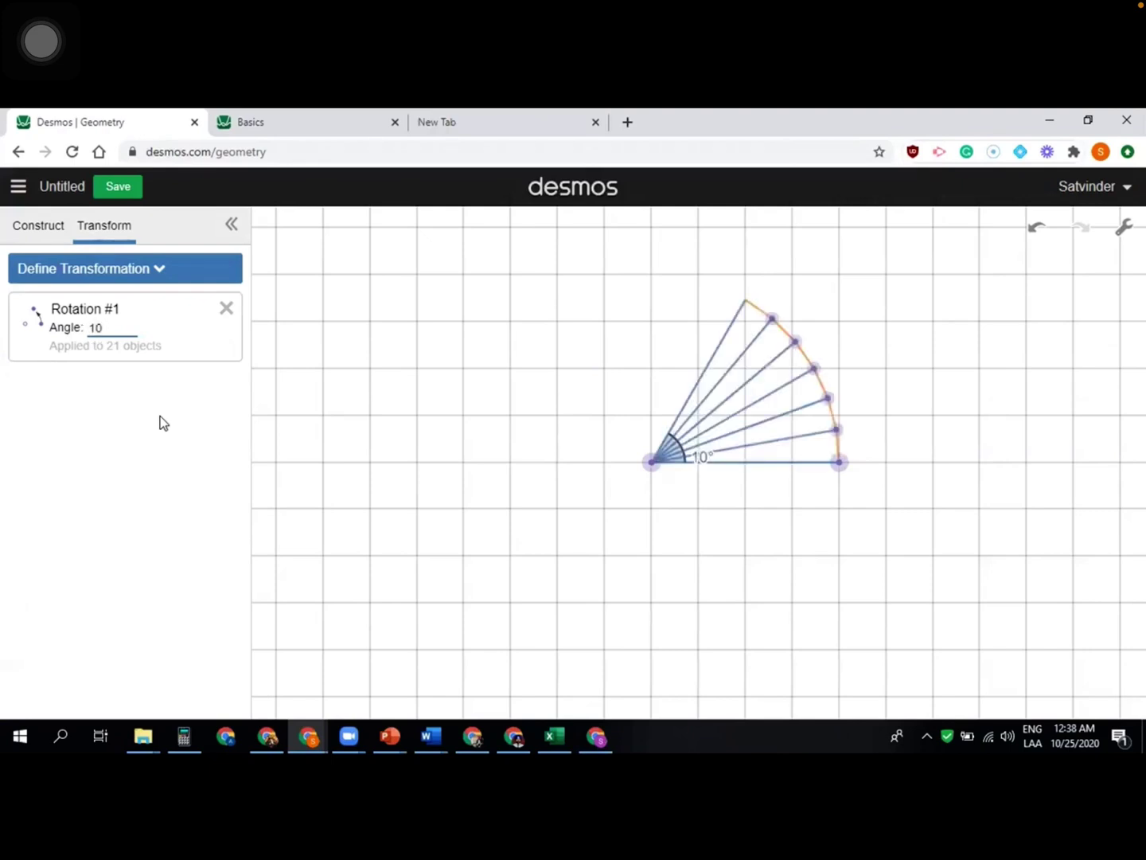
# Set the angle of Rotation #1 to 20 degrees.
pyautogui.press('BackSpace')
pyautogui.press('BackSpace')
pyautogui.write('20')
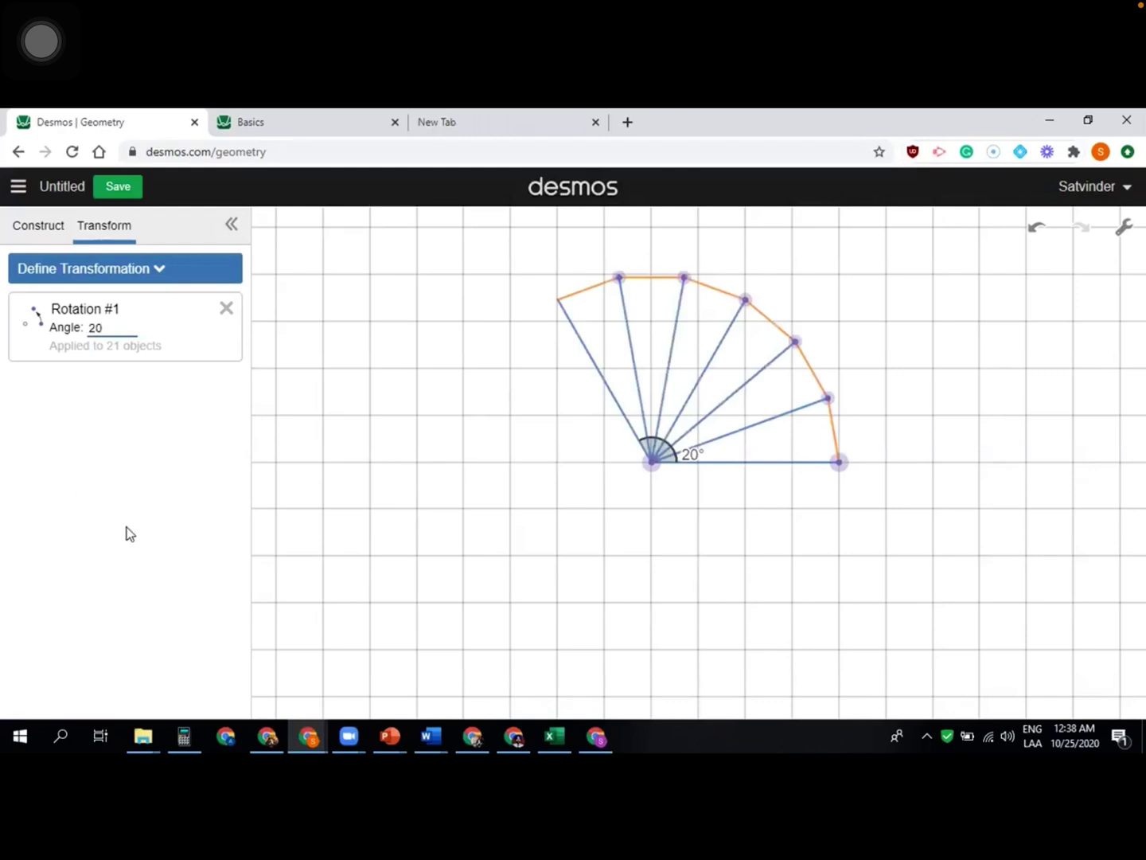
# Apply the rotation twelve times in succession, starting from the last blue spoke at the fan's upper-left end, to complete the circle of spokes.
pyautogui.click(597, 374)
pyautogui.click(206, 319)
pyautogui.click(206, 319)
pyautogui.click(205, 319)
pyautogui.click(206, 320)
pyautogui.click(205, 319)
pyautogui.click(206, 318)
pyautogui.click(206, 319)
pyautogui.click(206, 320)
pyautogui.click(206, 318)
pyautogui.click(205, 318)
pyautogui.click(205, 319)
pyautogui.click(205, 319)
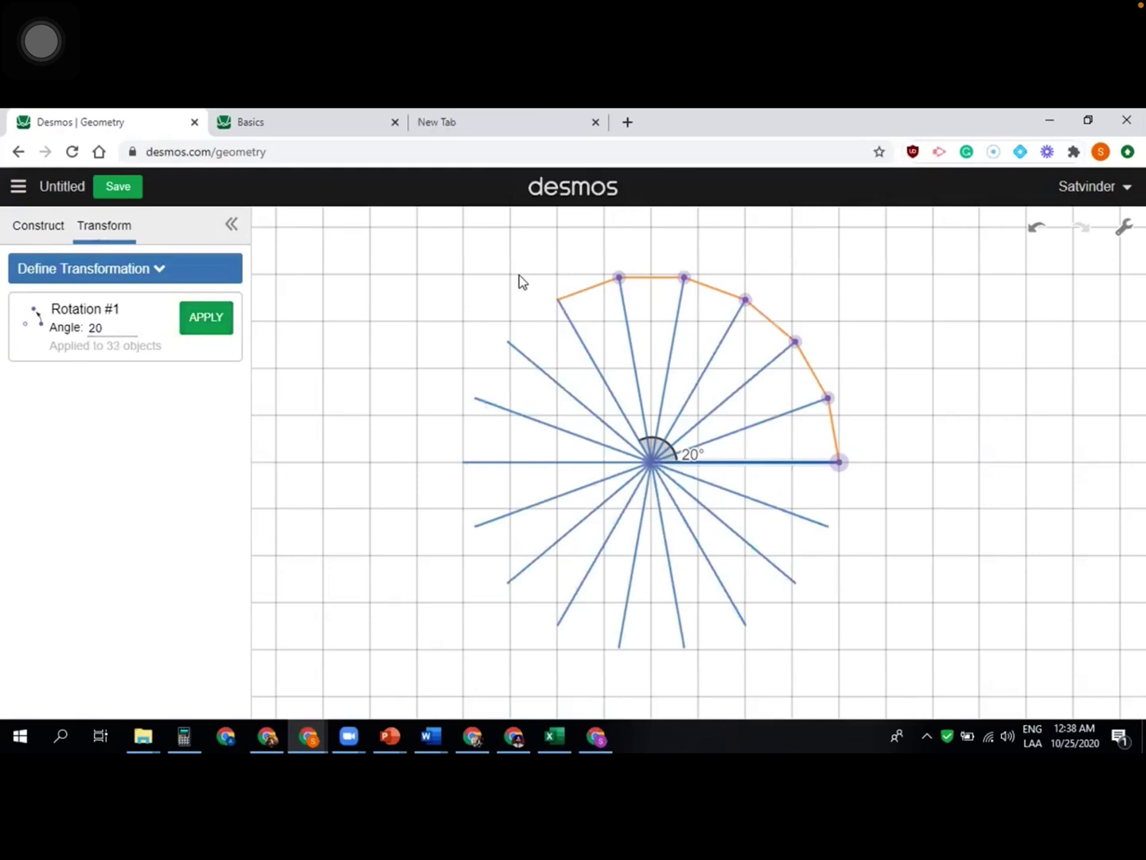
# Apply the rotation twelve times in succession, starting from the last orange edge at the upper left, to close the polygon's outline.
pyautogui.click(577, 299)
pyautogui.click(216, 326)
pyautogui.click(216, 326)
pyautogui.click(217, 326)
pyautogui.click(217, 325)
pyautogui.click(217, 326)
pyautogui.click(217, 326)
pyautogui.click(216, 326)
pyautogui.click(216, 326)
pyautogui.click(217, 326)
pyautogui.click(216, 327)
pyautogui.click(216, 325)
pyautogui.click(217, 326)
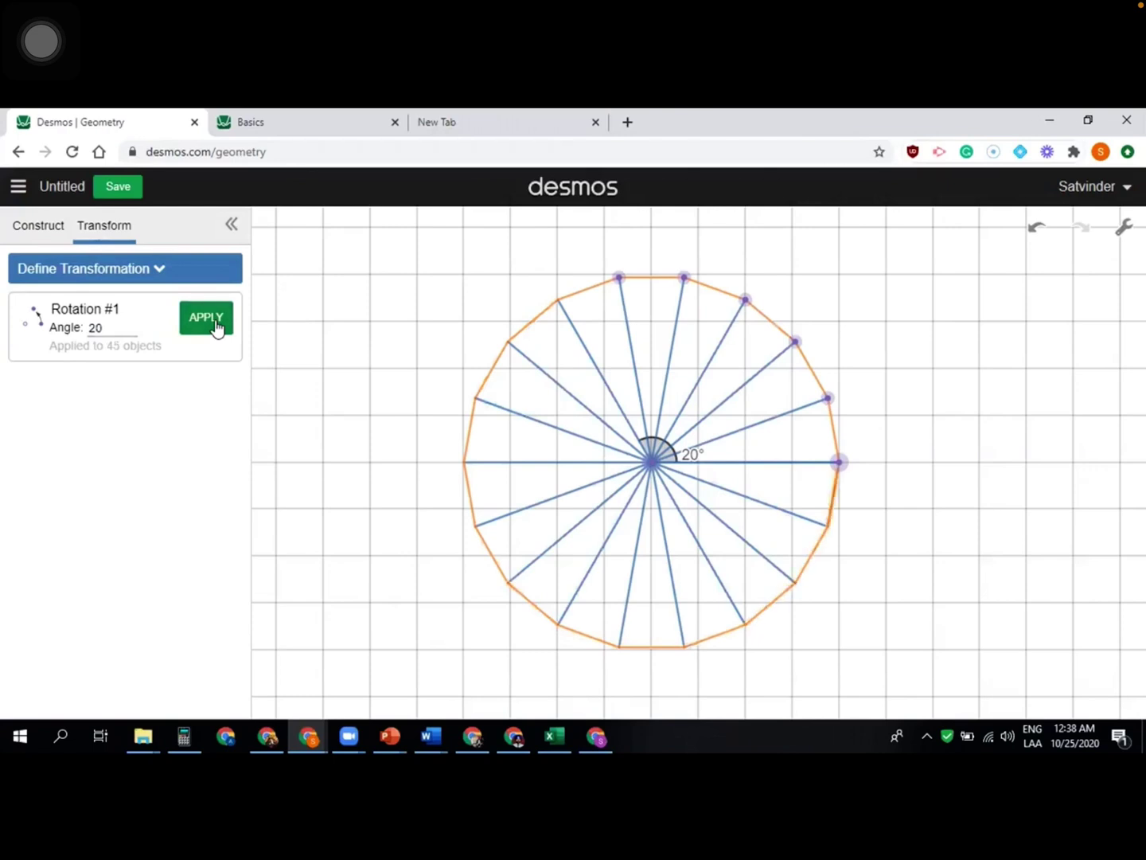
# Apply the rotation twelve times in succession, starting from the last vertex point at the upper left, to mark the remaining polygon vertices.
pyautogui.click(618, 279)
pyautogui.click(217, 326)
pyautogui.click(217, 327)
pyautogui.click(218, 326)
pyautogui.click(217, 327)
pyautogui.click(217, 326)
pyautogui.click(217, 326)
pyautogui.click(217, 326)
pyautogui.click(216, 325)
pyautogui.click(217, 326)
pyautogui.click(217, 326)
pyautogui.click(218, 326)
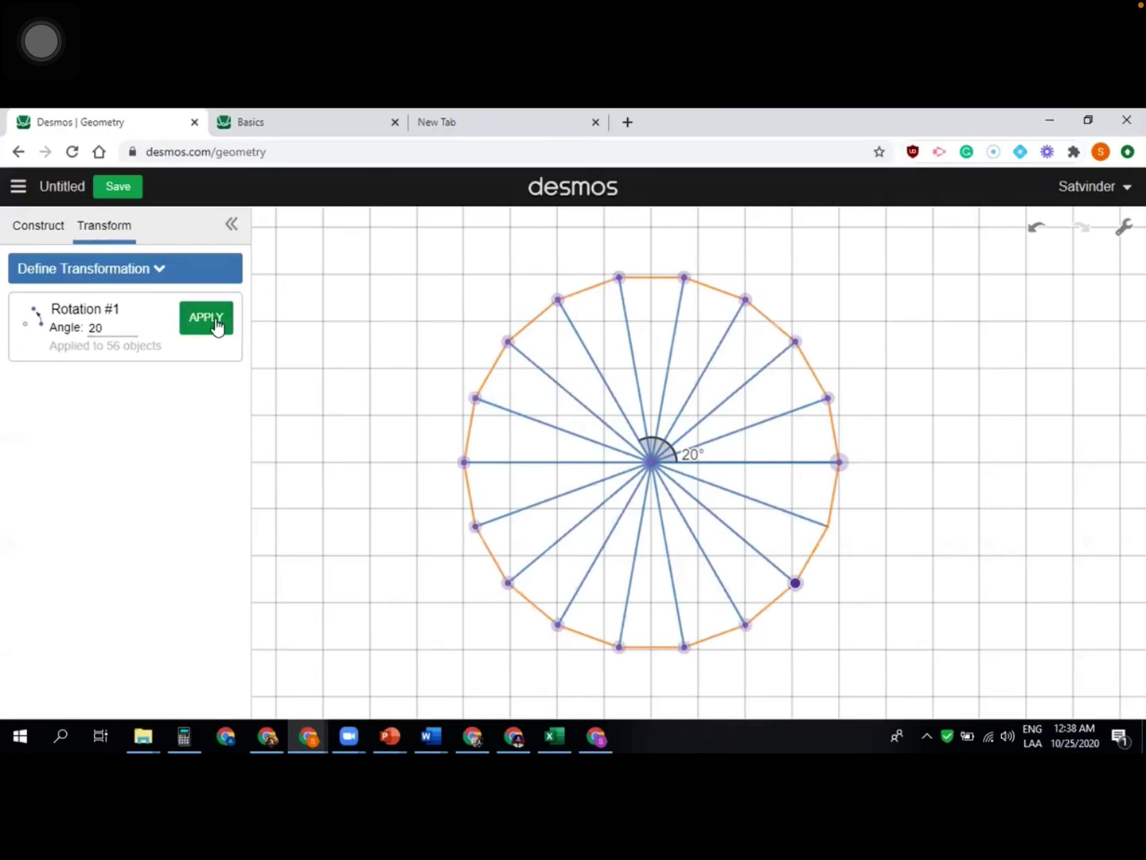
pyautogui.click(217, 326)
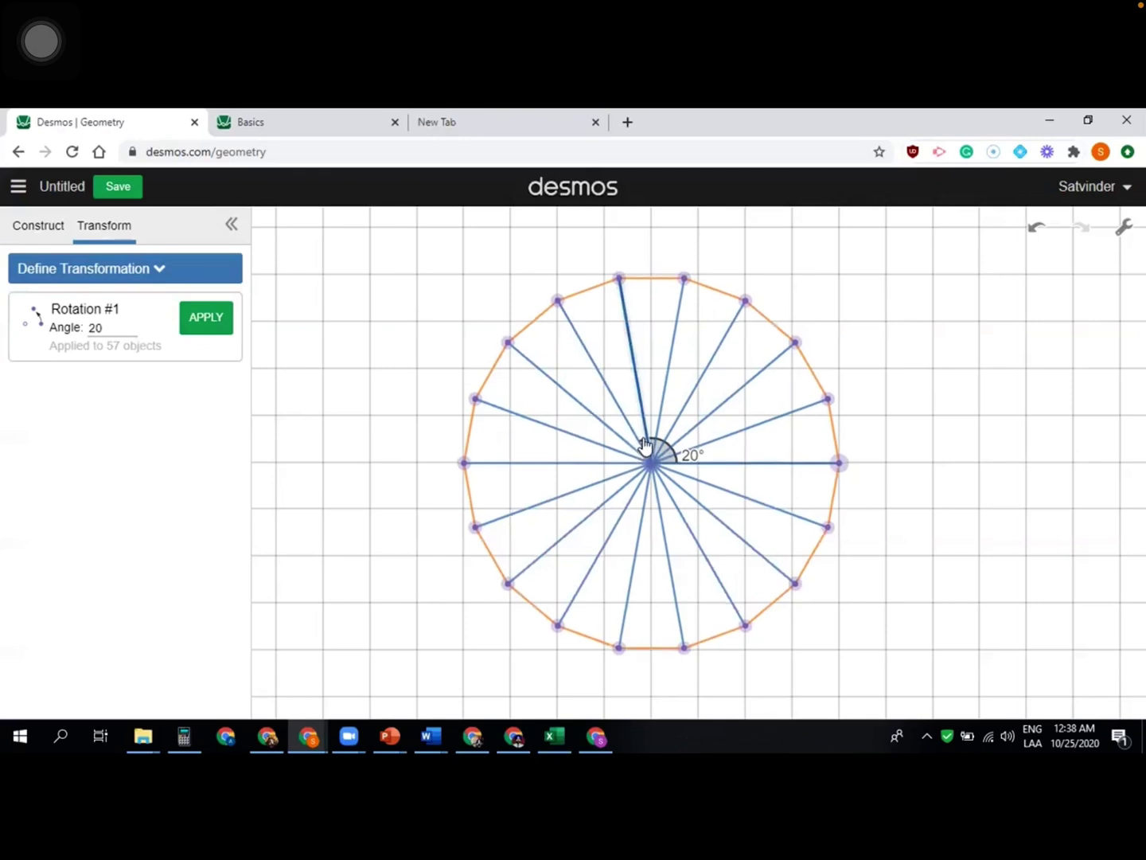
pyautogui.moveTo(1113, 4); pyautogui.dragTo(1115, 239)
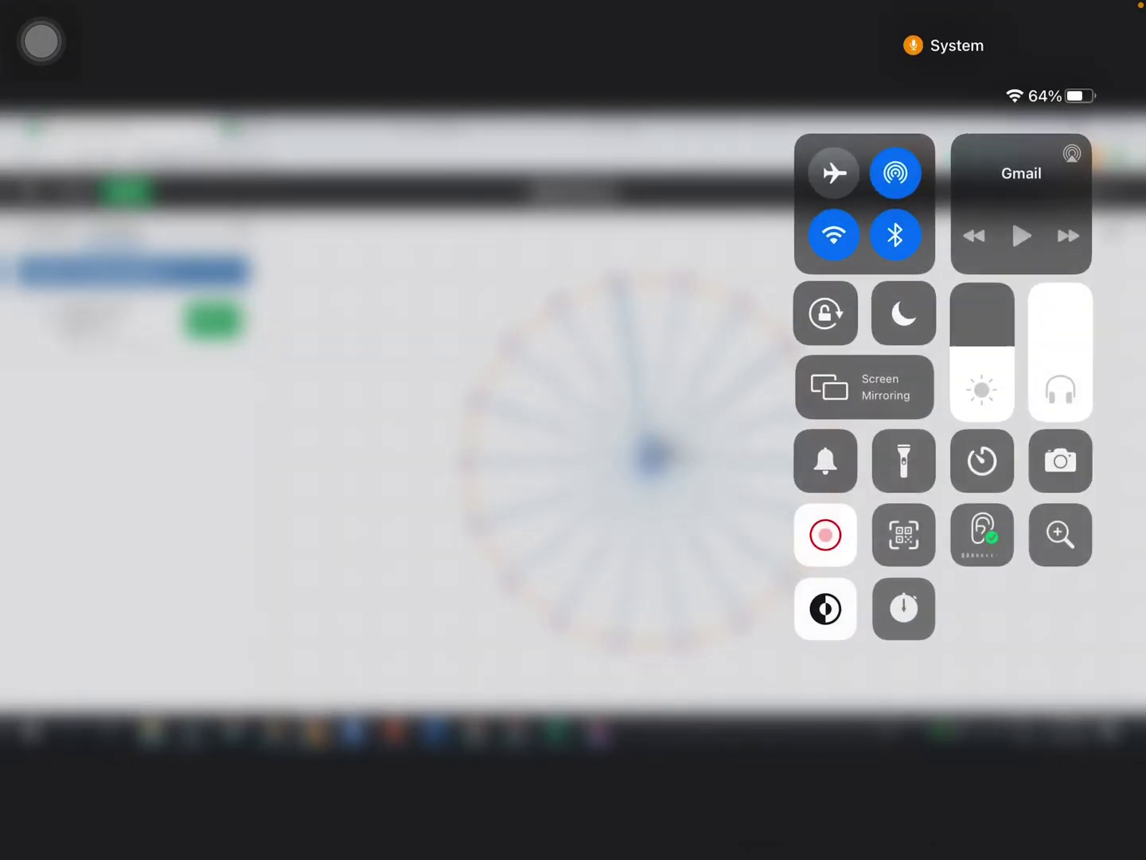